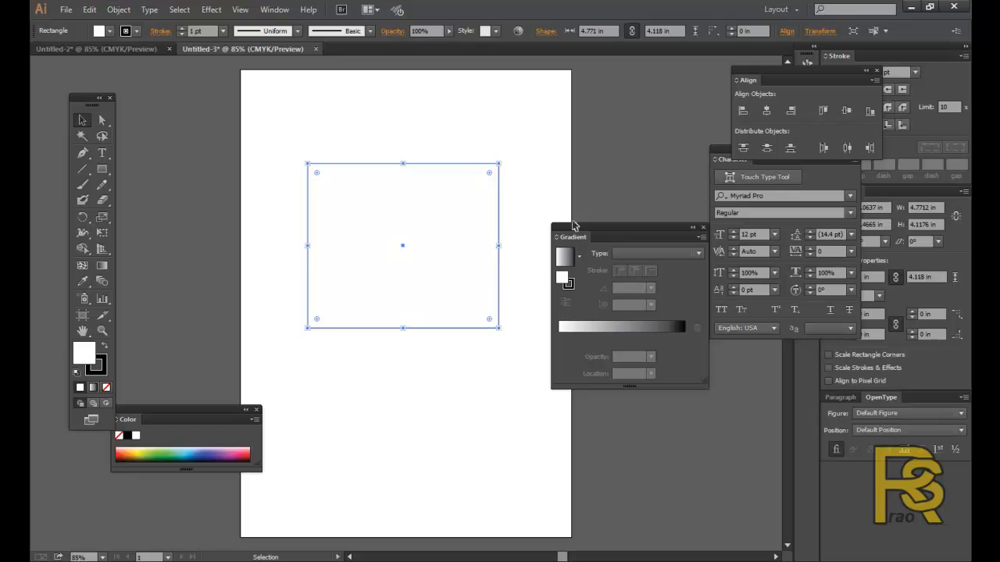
# Fill the selected rectangle with purple A523E2 and give it a blue stroke
pyautogui.doubleClick(86, 352)
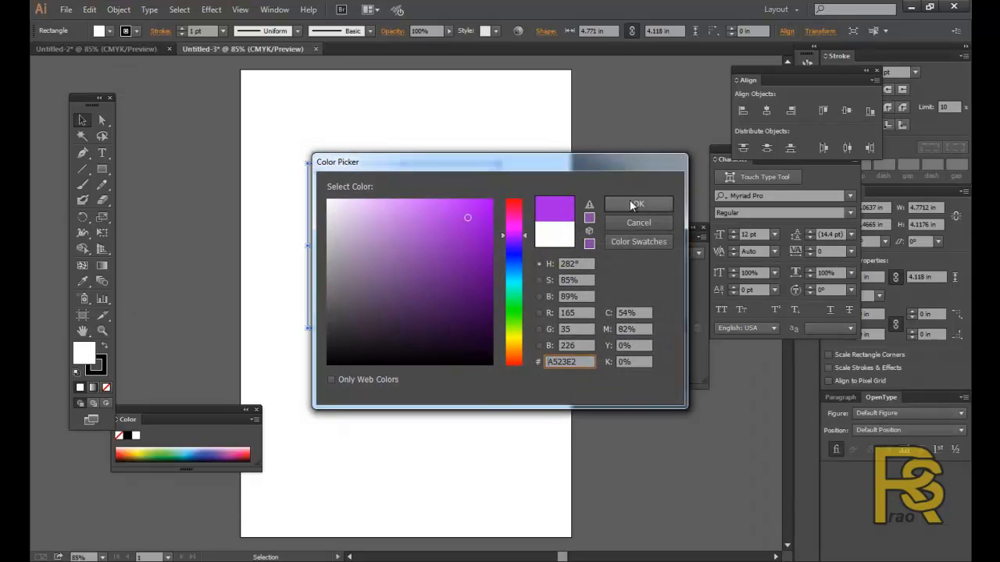
pyautogui.click(632, 204)
pyautogui.click(102, 365)
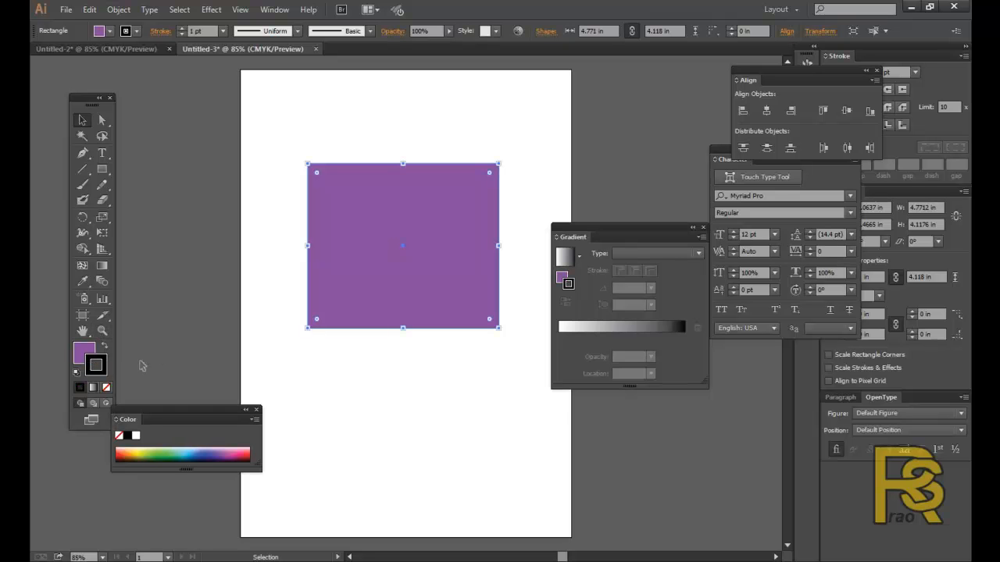
pyautogui.doubleClick(97, 365)
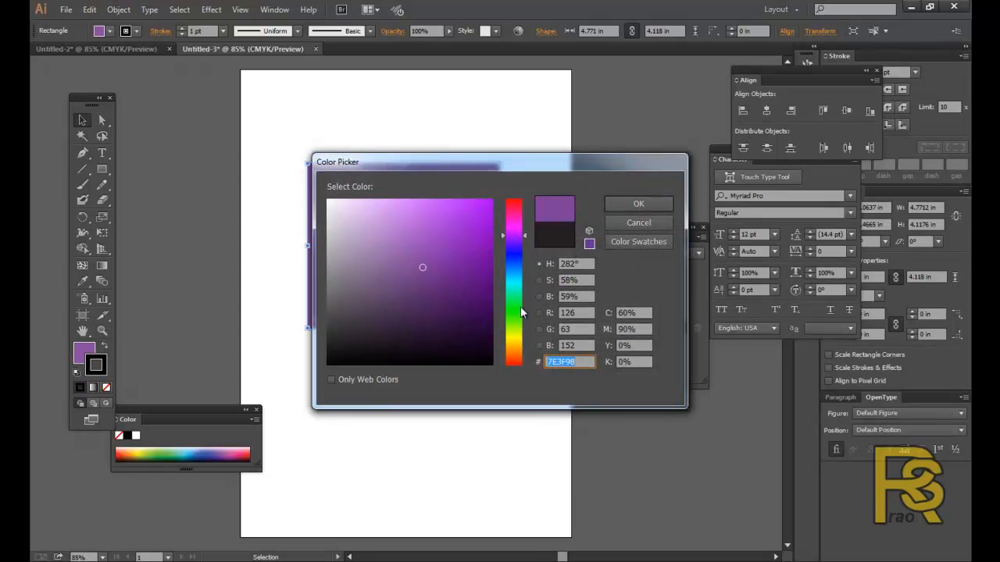
pyautogui.click(511, 265)
pyautogui.click(638, 203)
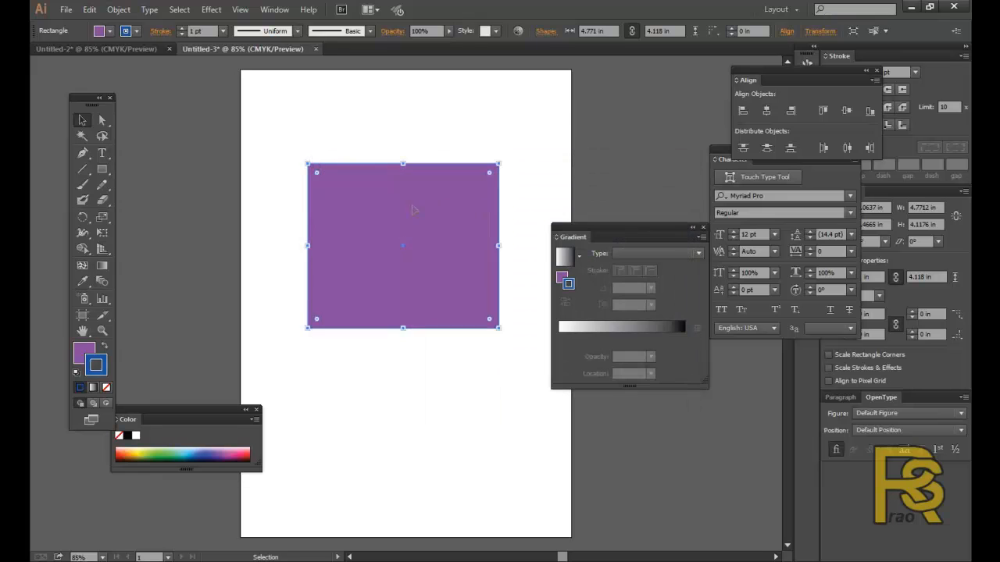
pyautogui.click(370, 149)
pyautogui.click(460, 266)
# Close the Gradient panel and bring it back onto the workspace
pyautogui.moveTo(629, 231); pyautogui.dragTo(518, 283)
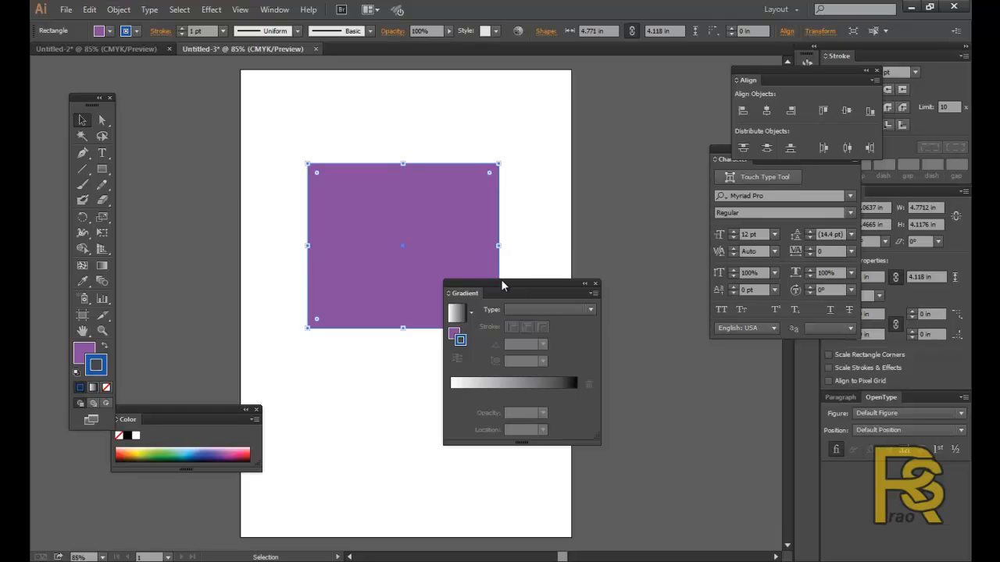
pyautogui.moveTo(501, 286); pyautogui.dragTo(422, 303)
pyautogui.click(466, 302)
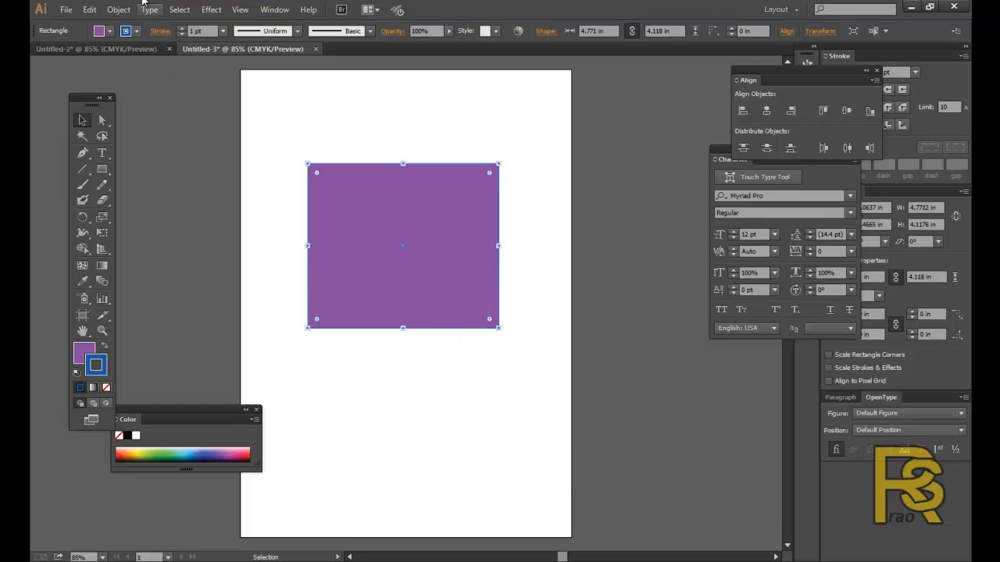
pyautogui.click(273, 9)
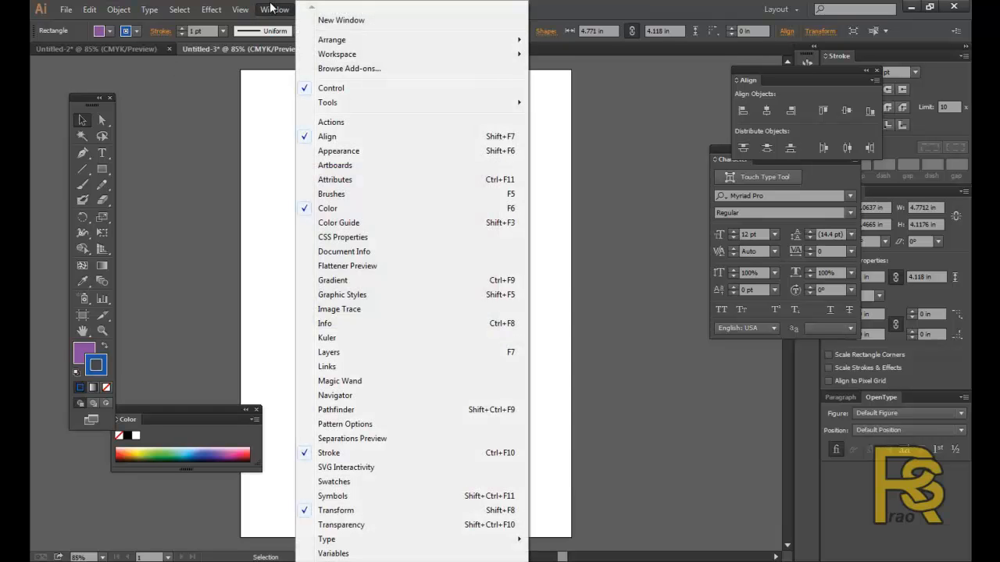
pyautogui.click(333, 283)
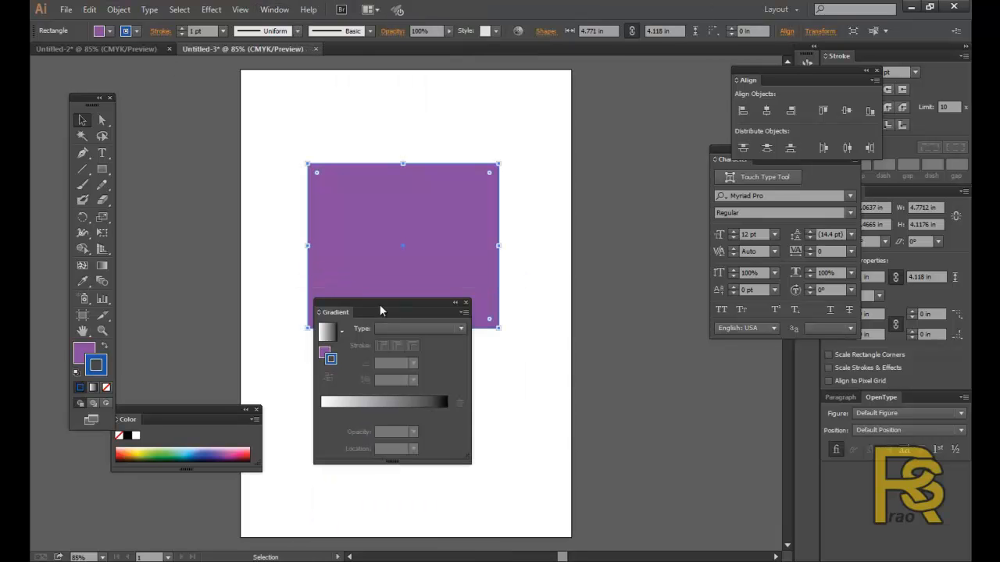
# Place the Gradient panel beside the rectangle and move the rectangle slightly down and left on the artboard
pyautogui.moveTo(379, 305); pyautogui.dragTo(364, 355)
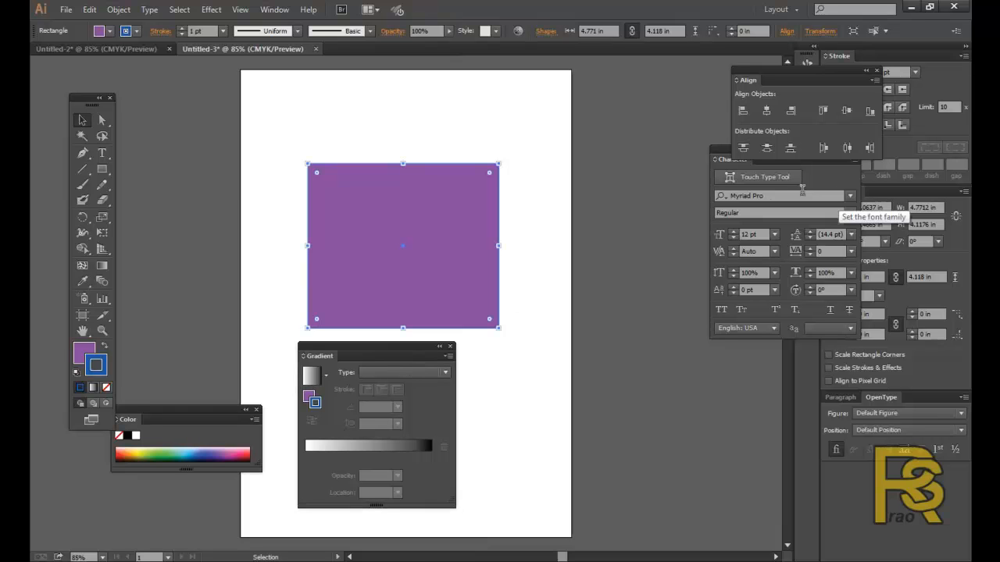
pyautogui.moveTo(351, 355); pyautogui.dragTo(567, 248)
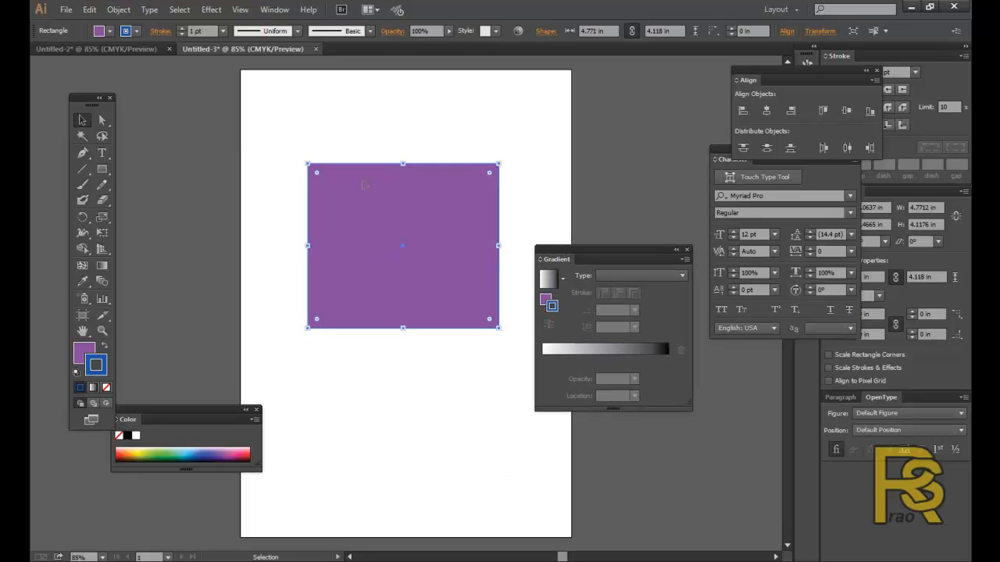
pyautogui.moveTo(406, 265); pyautogui.dragTo(390, 278)
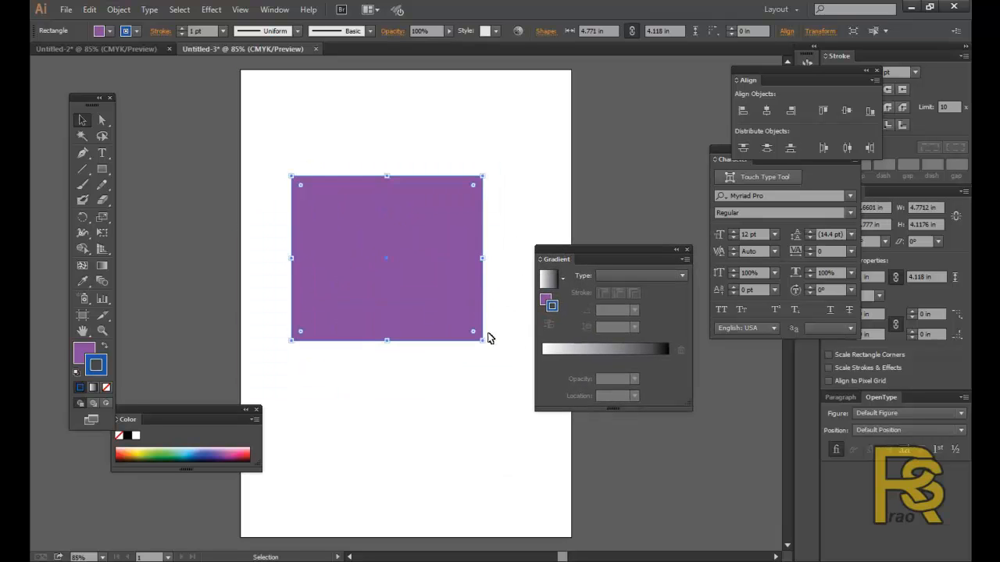
pyautogui.moveTo(603, 251); pyautogui.dragTo(560, 195)
# Apply the white-to-black linear gradient to the rectangle's fill and remove its stroke
pyautogui.click(515, 301)
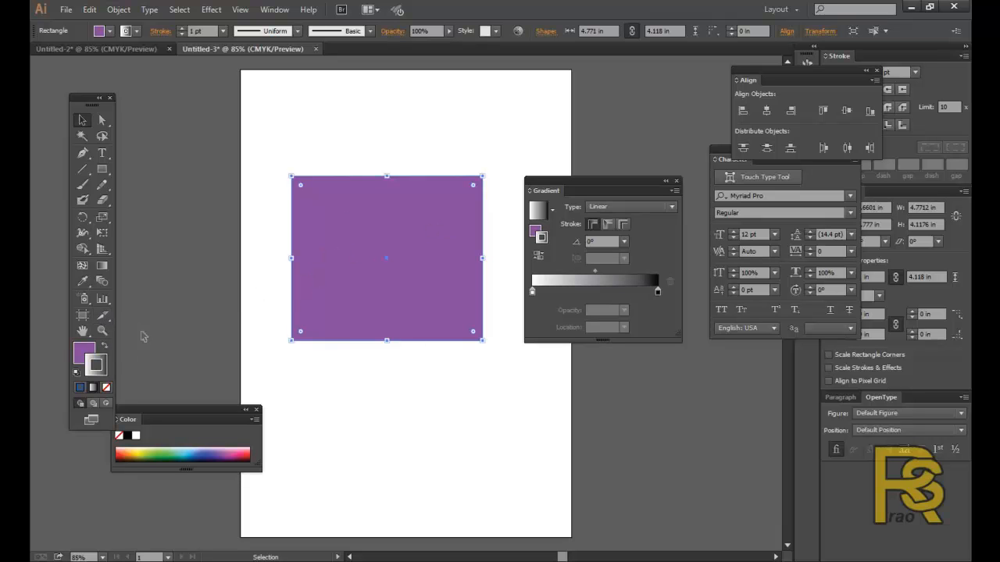
pyautogui.click(86, 353)
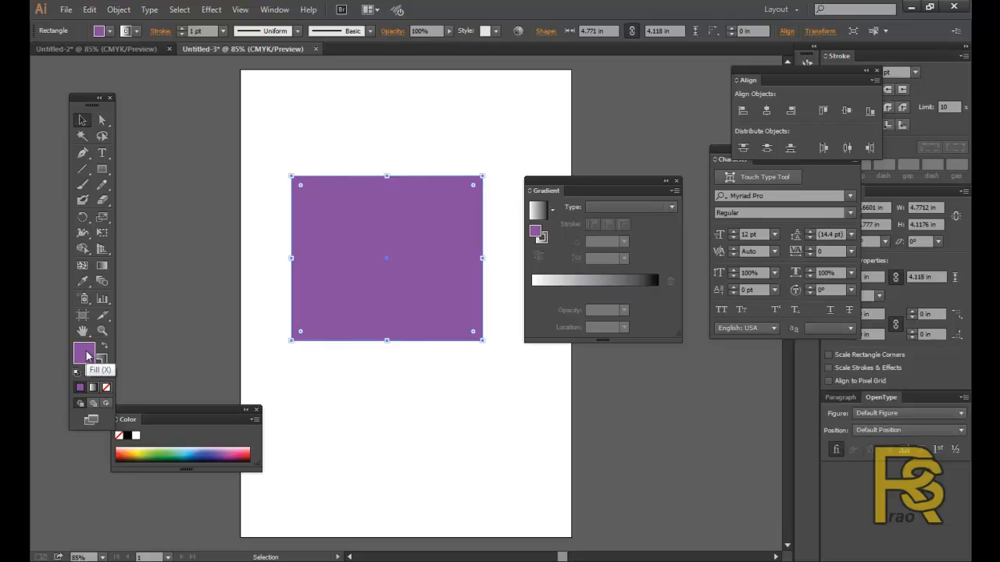
pyautogui.click(561, 295)
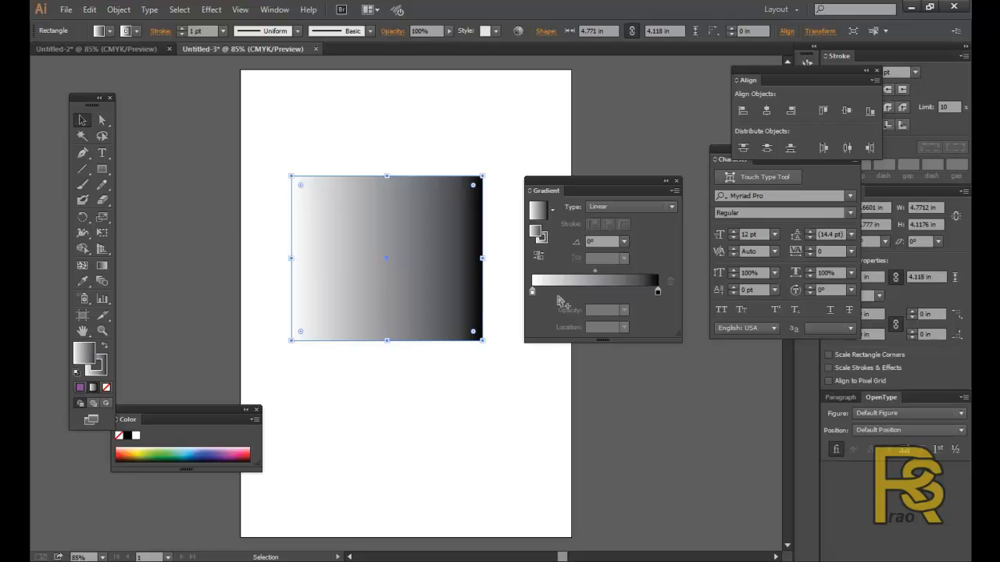
pyautogui.click(90, 374)
pyautogui.click(108, 388)
pyautogui.click(81, 352)
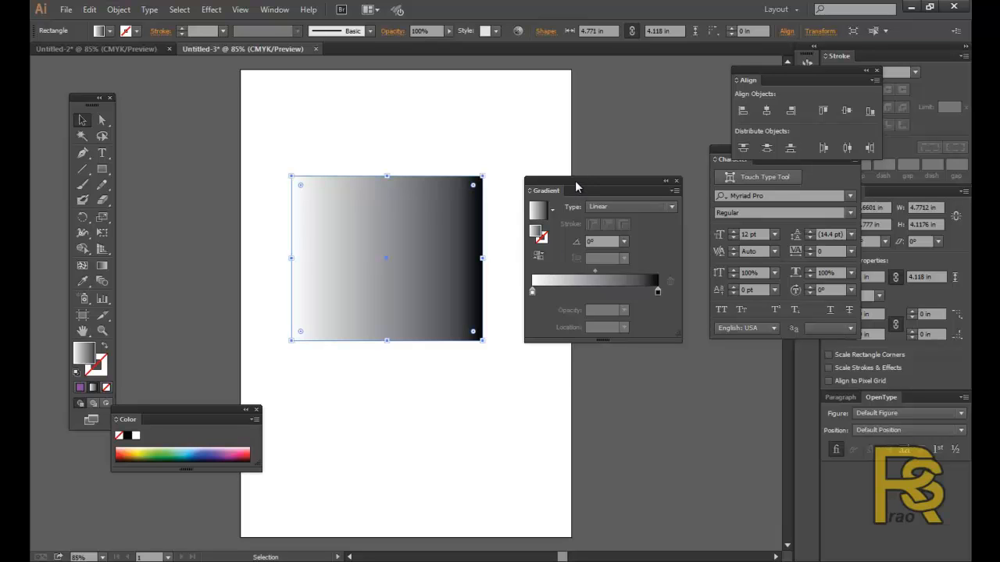
# Change the white starting stop of the rectangle's gradient to the red swatch
pyautogui.moveTo(575, 187); pyautogui.dragTo(562, 210)
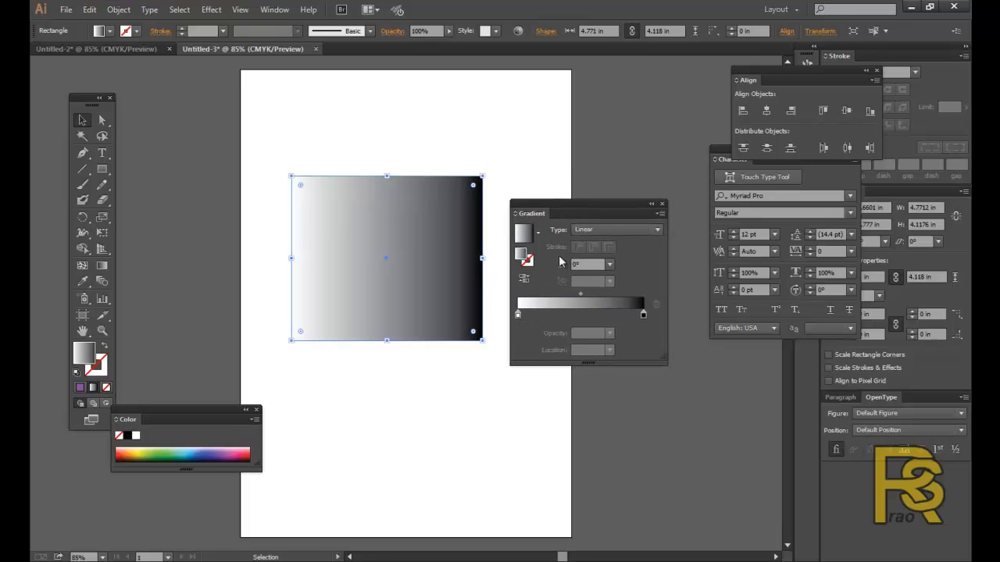
pyautogui.click(518, 315)
pyautogui.click(643, 315)
pyautogui.doubleClick(518, 315)
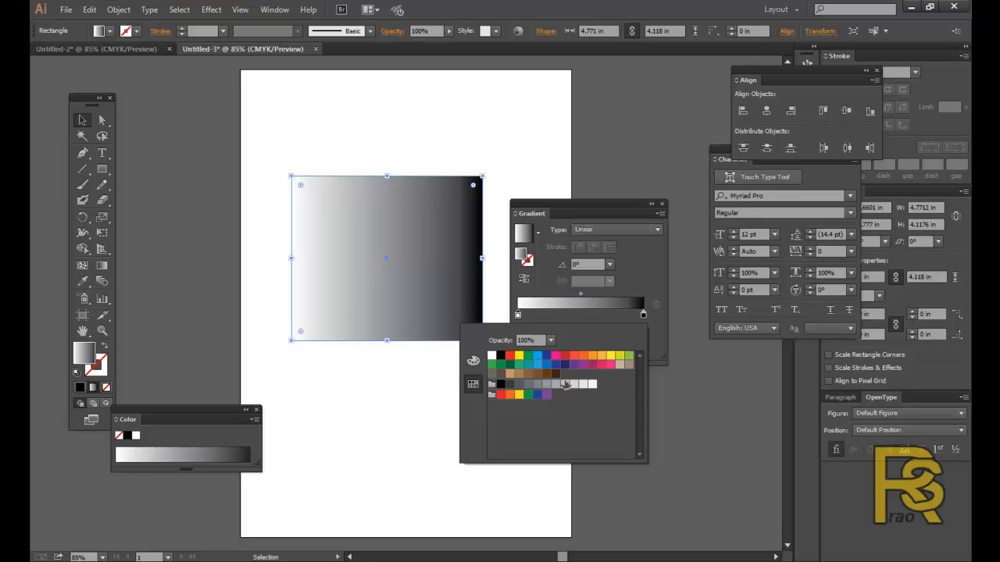
pyautogui.click(473, 360)
pyautogui.click(473, 384)
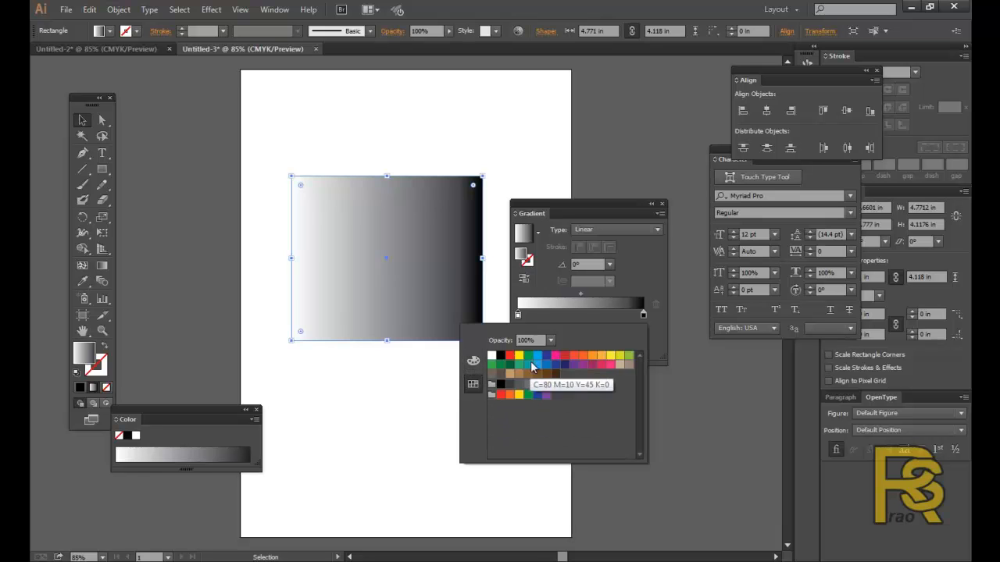
pyautogui.click(510, 357)
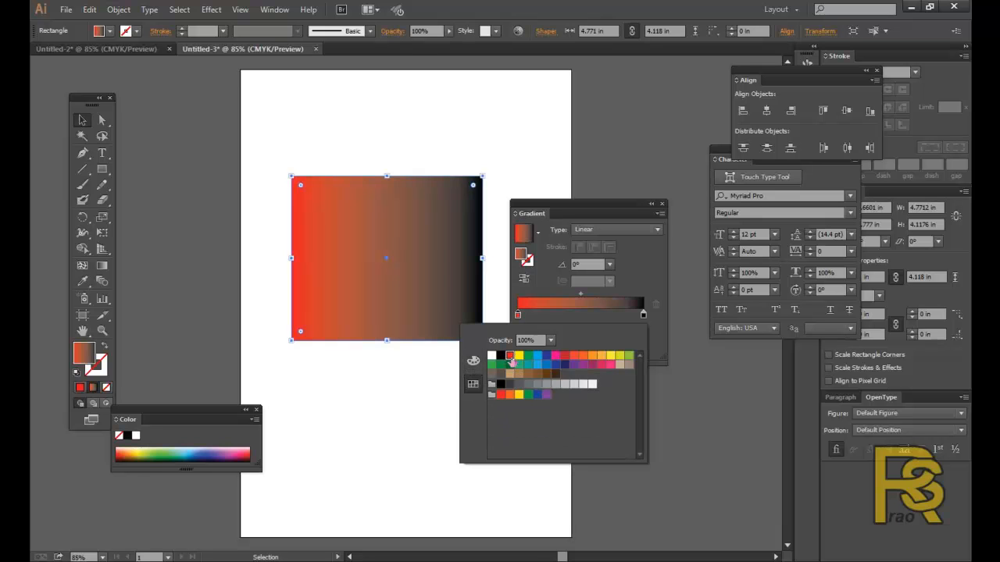
# Change the black end stop of the gradient to a yellow swatch
pyautogui.click(644, 315)
pyautogui.doubleClick(645, 315)
pyautogui.click(611, 356)
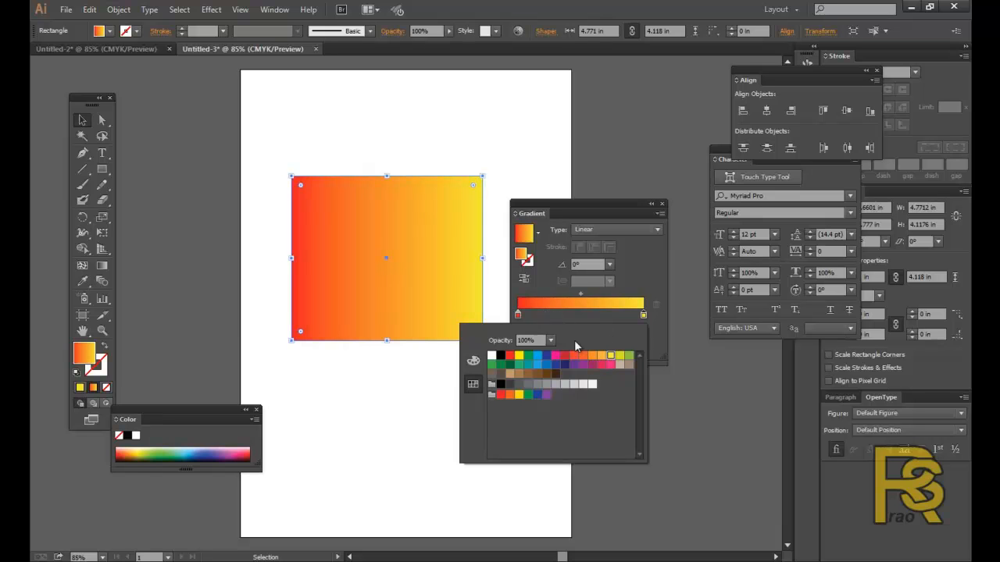
# Add two stops between red and yellow, colouring the first pink and the one at 70.41% green
pyautogui.click(551, 321)
pyautogui.click(606, 319)
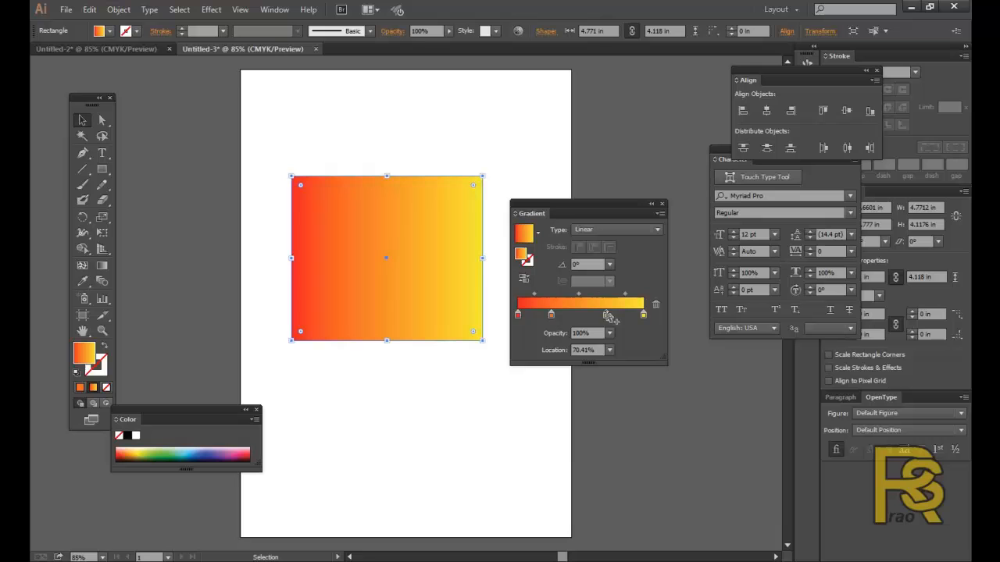
pyautogui.doubleClick(551, 316)
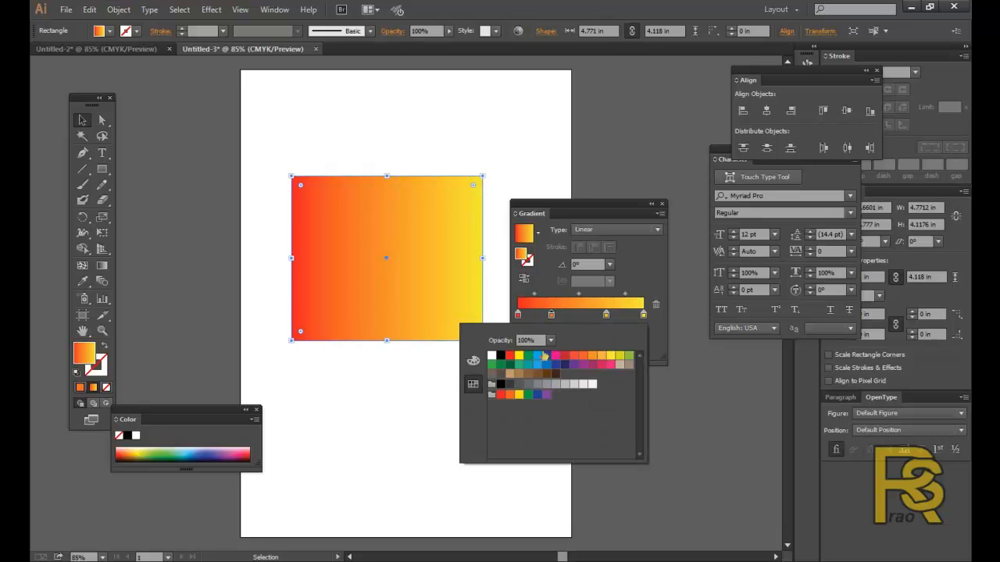
pyautogui.click(611, 366)
pyautogui.click(606, 315)
pyautogui.doubleClick(606, 316)
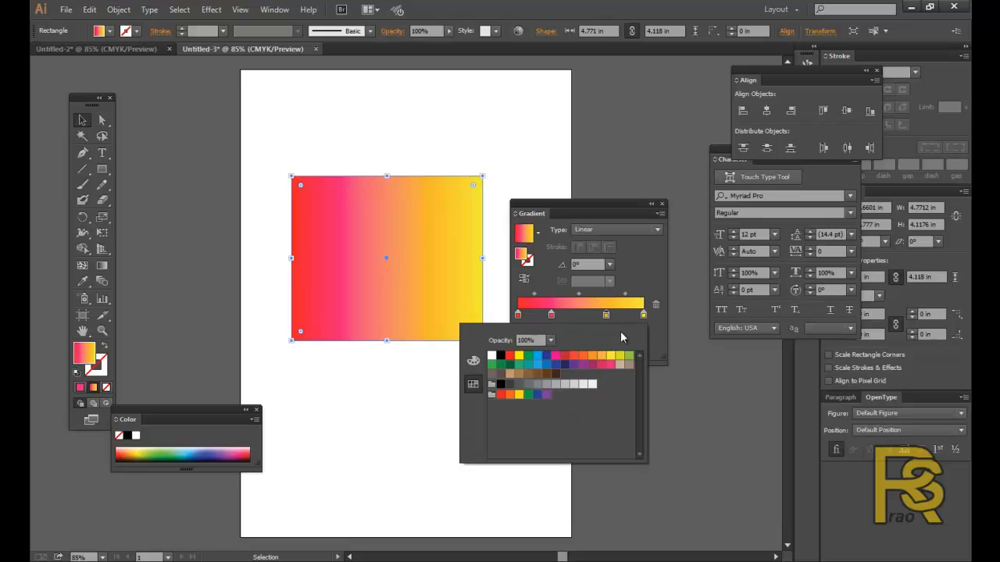
pyautogui.click(628, 356)
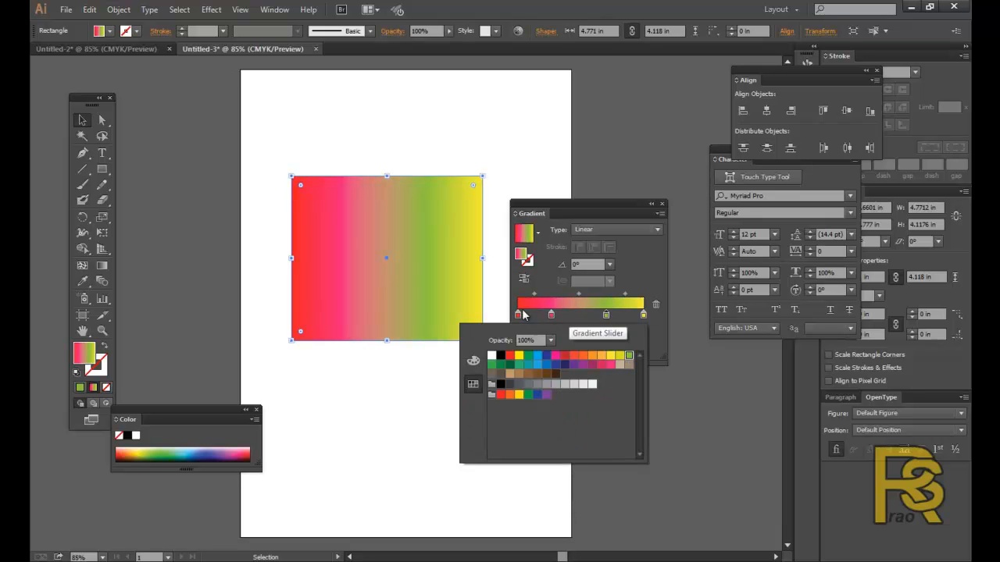
pyautogui.press('Escape')
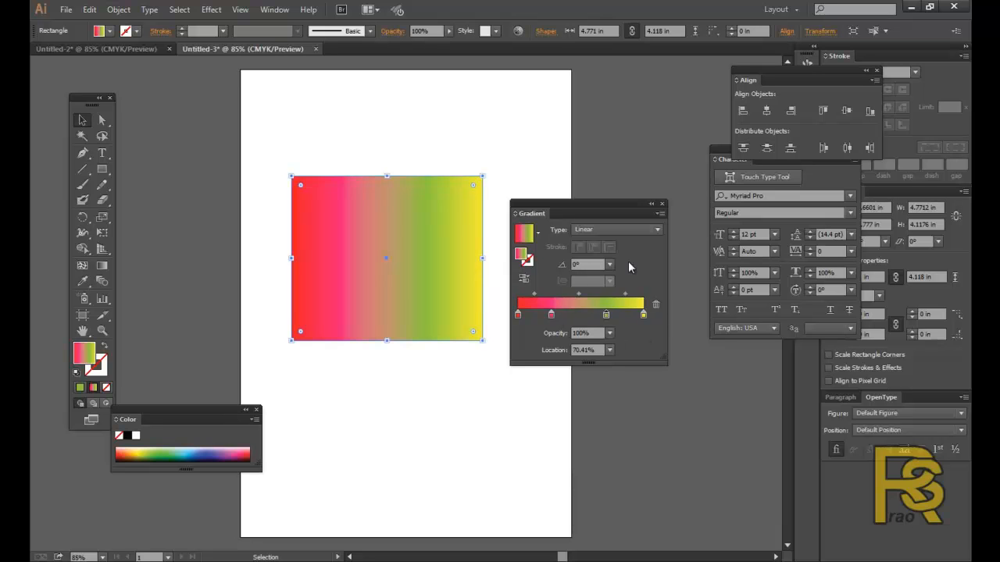
# Remove the pink and green stops from the gradient
pyautogui.moveTo(566, 209); pyautogui.dragTo(617, 213)
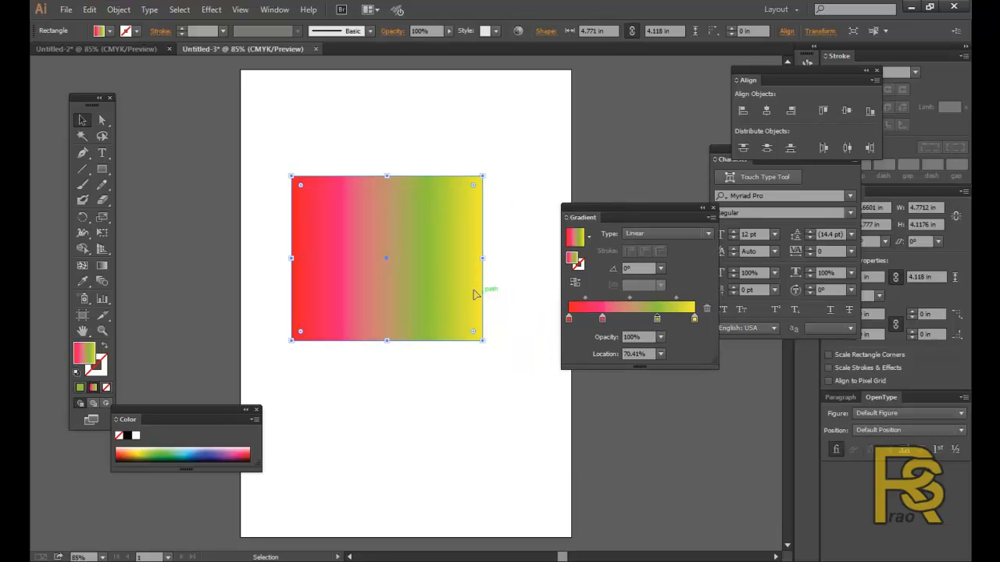
pyautogui.click(602, 319)
pyautogui.moveTo(600, 320); pyautogui.dragTo(603, 344)
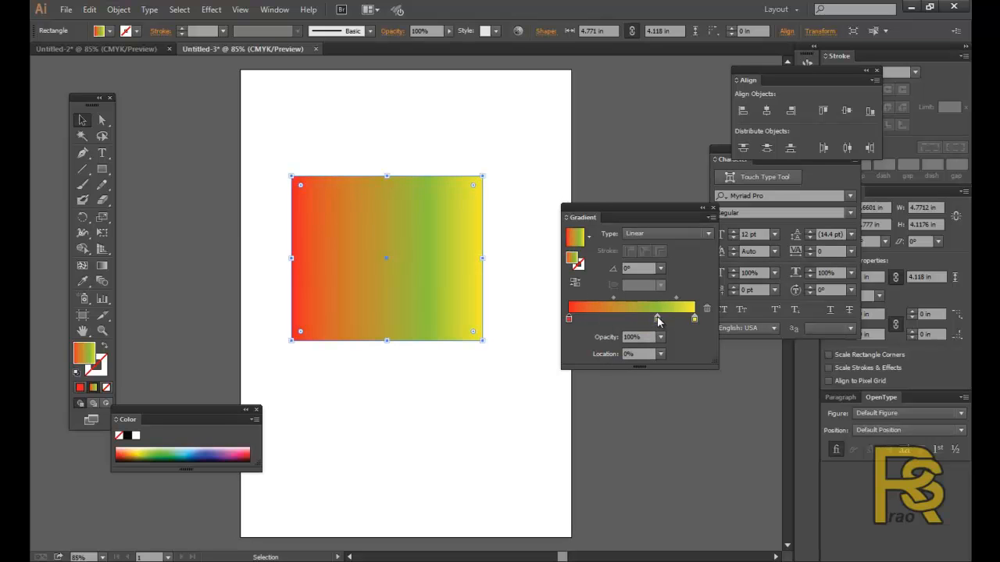
pyautogui.moveTo(658, 321); pyautogui.dragTo(653, 338)
# Add two middle stops to the gradient, colour the first light blue at about 24.49%, and shift the orange one slightly towards yellow
pyautogui.click(638, 318)
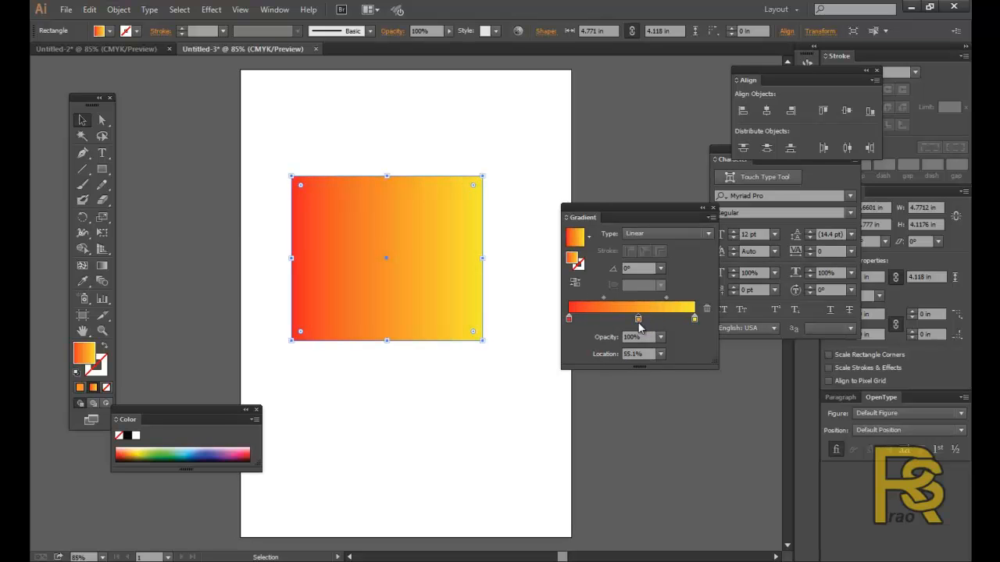
pyautogui.click(595, 318)
pyautogui.moveTo(595, 319); pyautogui.dragTo(598, 318)
pyautogui.doubleClick(599, 320)
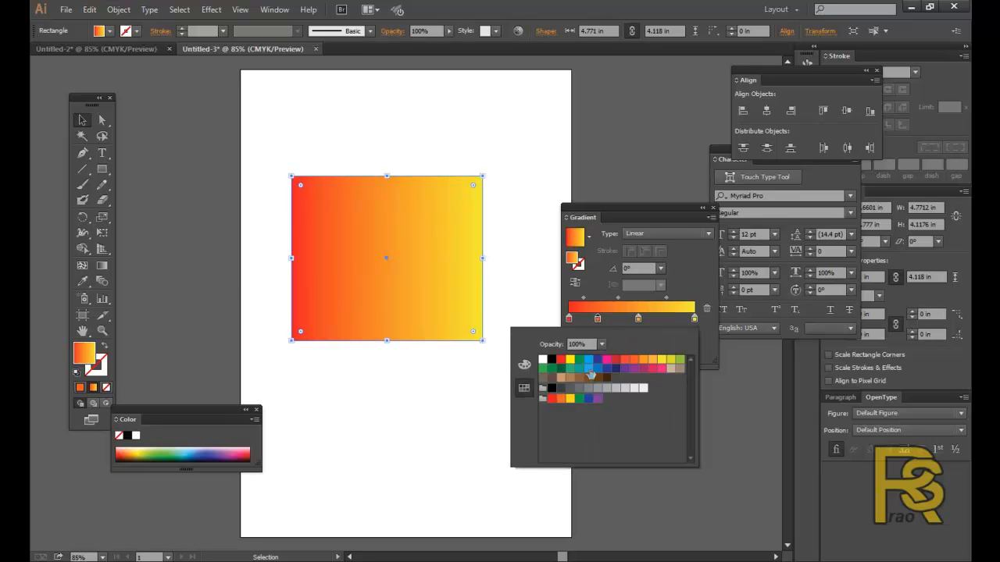
pyautogui.click(591, 372)
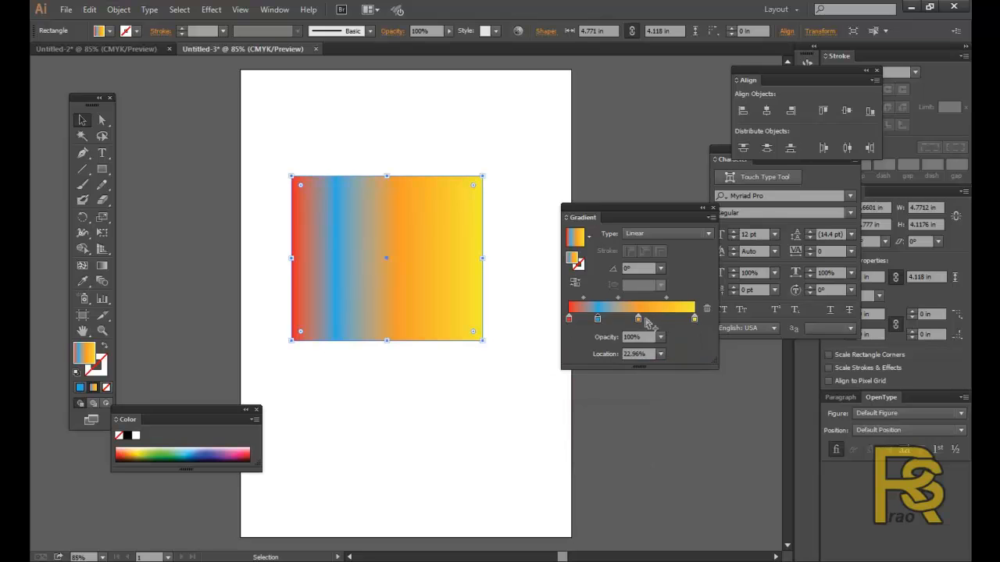
pyautogui.moveTo(638, 318); pyautogui.dragTo(599, 322)
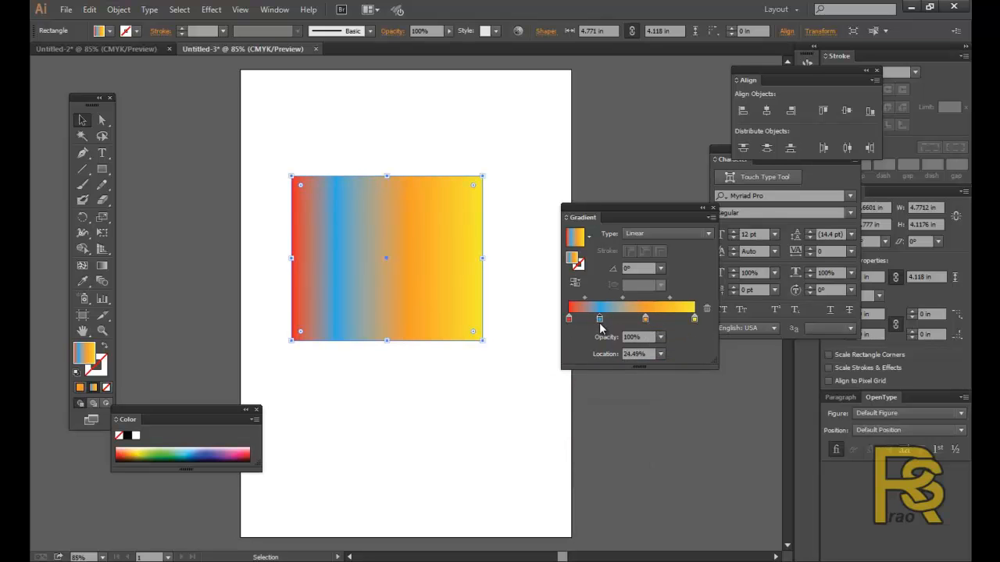
# Use the Gradient tool to angle the rectangle's gradient diagonally at about -61.6° and shorten its span within the shape
pyautogui.click(101, 265)
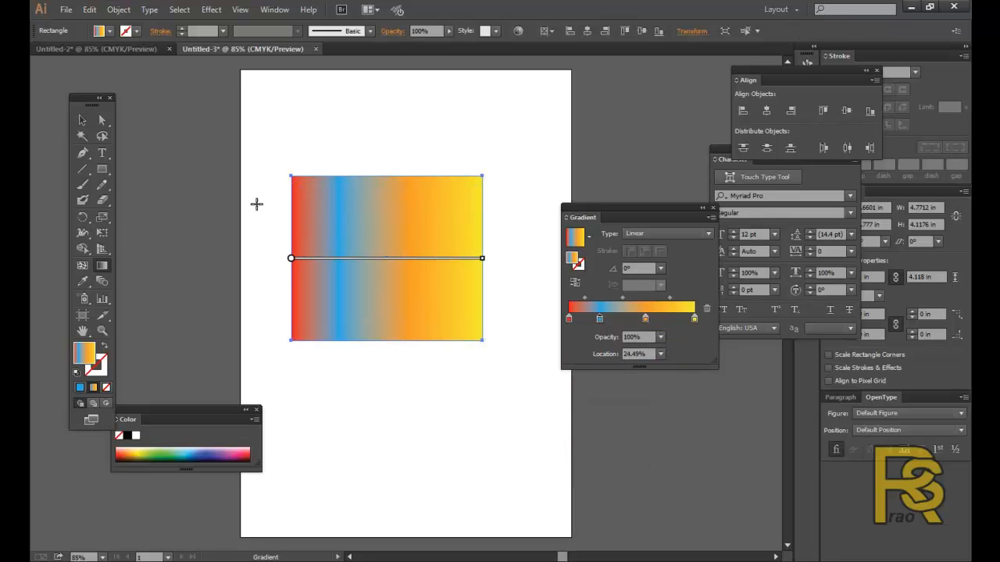
pyautogui.moveTo(365, 257)
pyautogui.mouseDown()
pyautogui.moveTo(381, 270)
pyautogui.moveTo(383, 294)
pyautogui.moveTo(383, 256)
pyautogui.mouseUp()
pyautogui.moveTo(510, 261)
pyautogui.mouseDown()
pyautogui.moveTo(440, 350)
pyautogui.moveTo(383, 357)
pyautogui.mouseUp()
pyautogui.moveTo(369, 227)
pyautogui.mouseDown()
pyautogui.moveTo(460, 398)
pyautogui.moveTo(345, 183)
pyautogui.mouseUp()
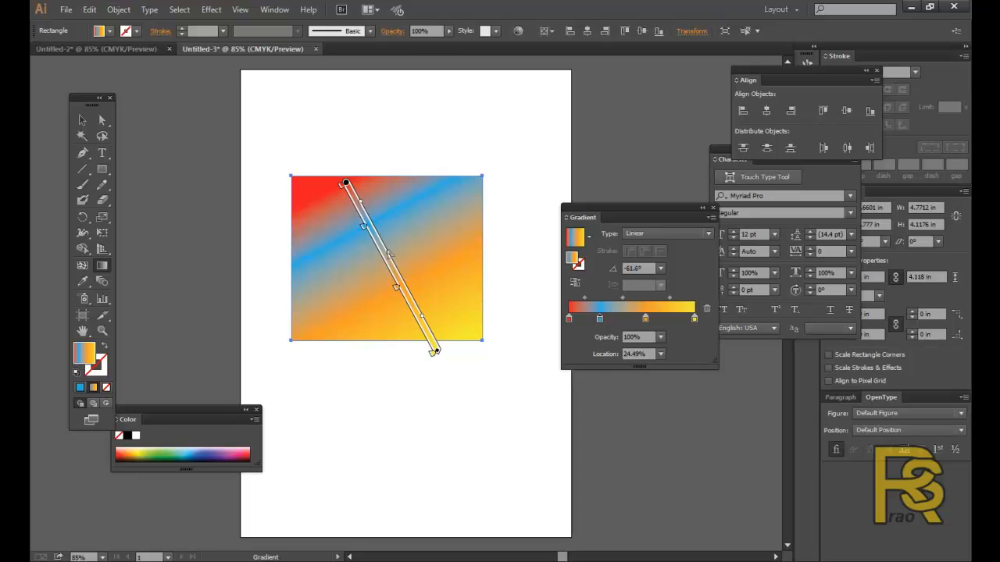
pyautogui.moveTo(346, 183)
pyautogui.mouseDown()
pyautogui.moveTo(360, 158)
pyautogui.moveTo(339, 171)
pyautogui.moveTo(364, 217)
pyautogui.mouseUp()
pyautogui.moveTo(453, 383)
pyautogui.mouseDown()
pyautogui.moveTo(469, 384)
pyautogui.moveTo(460, 391)
pyautogui.moveTo(417, 314)
pyautogui.mouseUp()
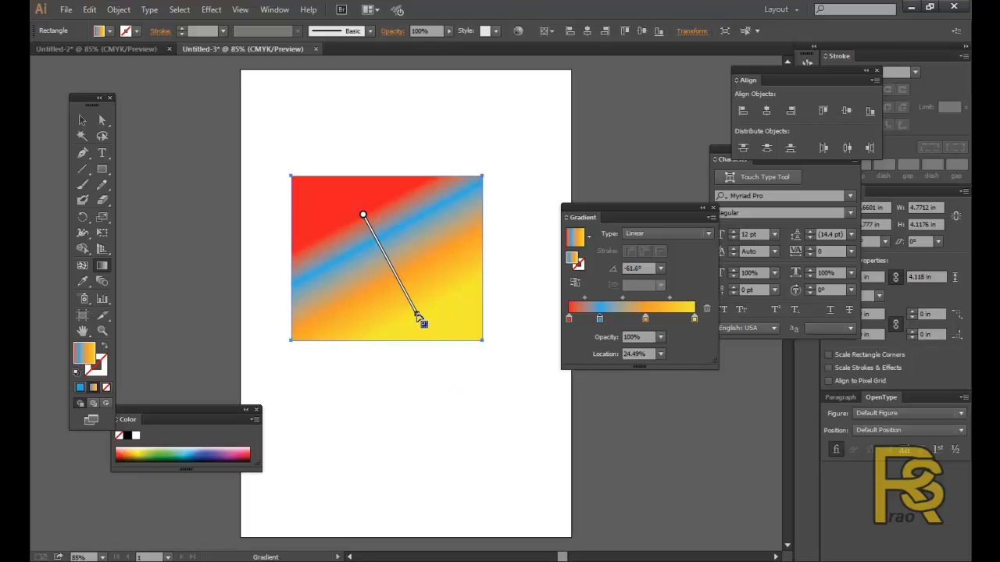
# Redraw the gradient in several directions, finishing with a nearly horizontal 0.5° sweep extending past both sides of the rectangle
pyautogui.click(424, 317)
pyautogui.moveTo(342, 230); pyautogui.dragTo(430, 301)
pyautogui.moveTo(370, 173); pyautogui.dragTo(390, 343)
pyautogui.moveTo(470, 275)
pyautogui.mouseDown()
pyautogui.moveTo(264, 275)
pyautogui.moveTo(263, 258)
pyautogui.mouseUp()
pyautogui.moveTo(402, 169)
pyautogui.mouseDown()
pyautogui.moveTo(379, 328)
pyautogui.moveTo(388, 351)
pyautogui.moveTo(380, 342)
pyautogui.mouseUp()
pyautogui.moveTo(275, 258); pyautogui.dragTo(519, 258)
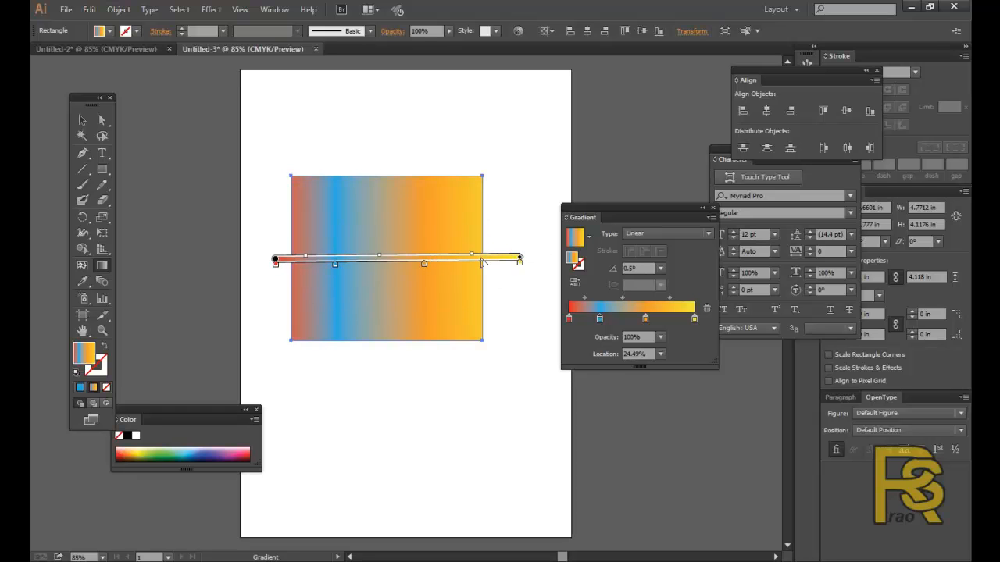
# Turn the rectangle's gradient to about -97.9° with the Gradient tool and shift it up so it starts just above the shape
pyautogui.moveTo(521, 260)
pyautogui.mouseDown()
pyautogui.moveTo(433, 258)
pyautogui.moveTo(319, 372)
pyautogui.moveTo(261, 357)
pyautogui.mouseUp()
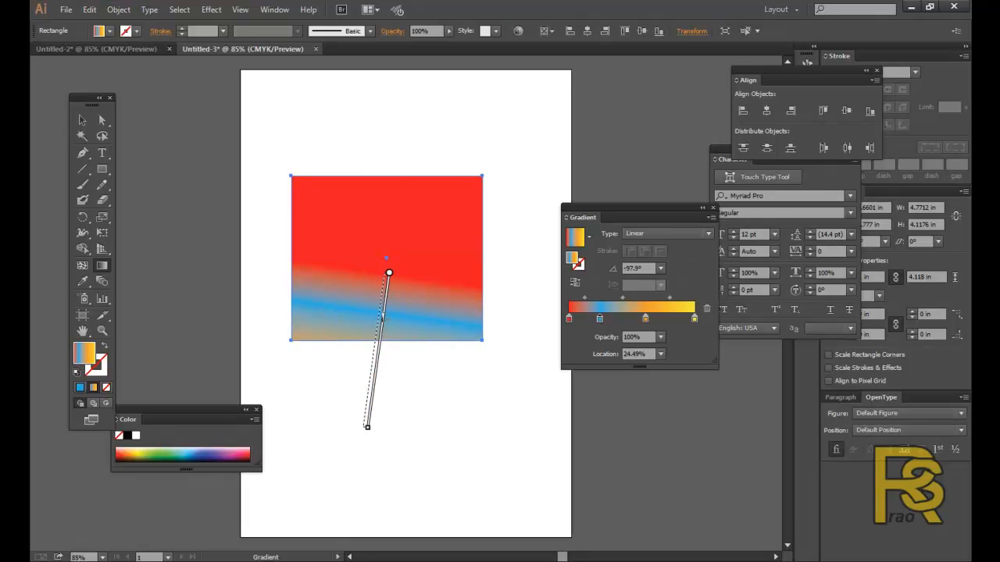
pyautogui.moveTo(384, 275); pyautogui.dragTo(399, 167)
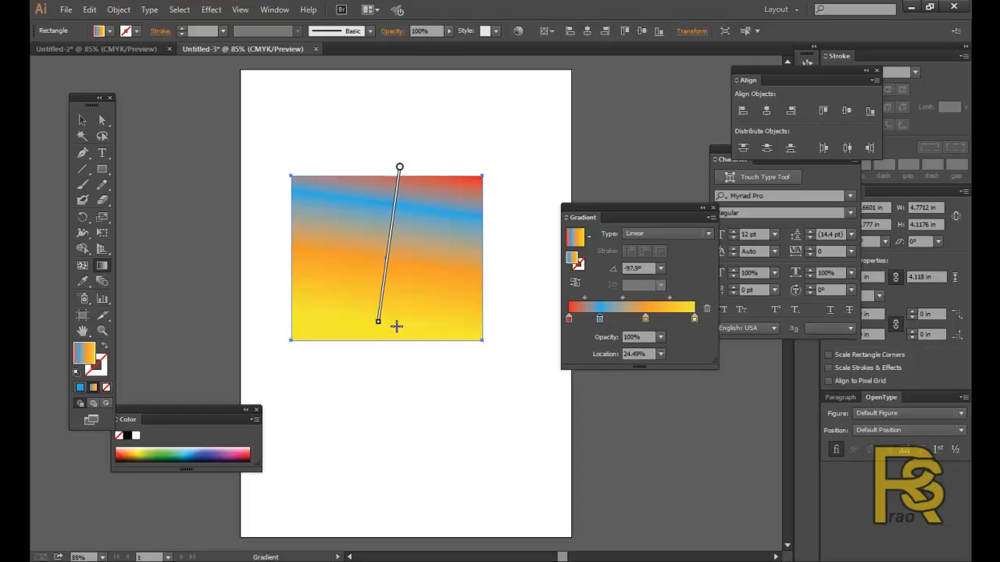
pyautogui.moveTo(404, 170)
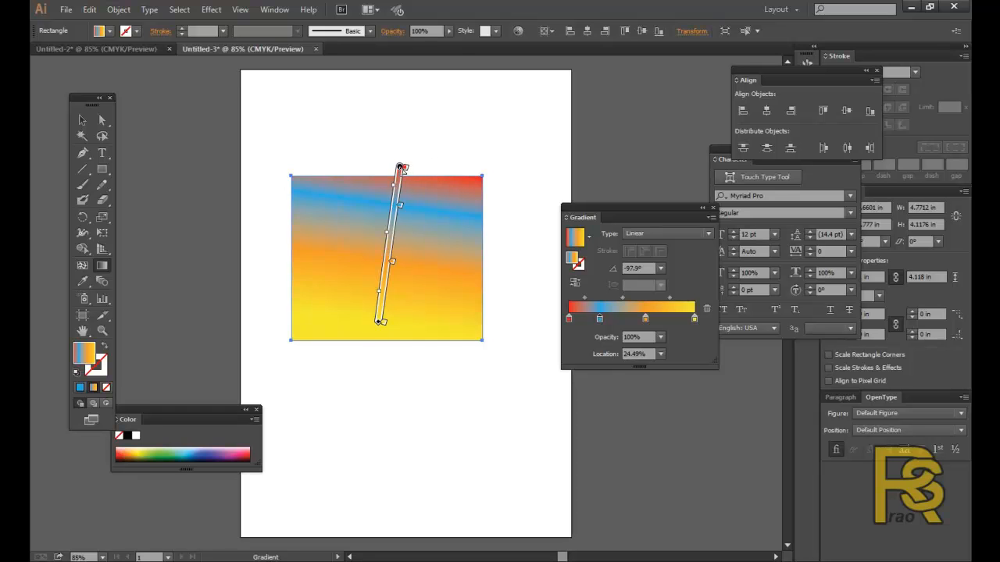
# Reposition the rectangle's gradient, turn it to about -178.1°, and shift it sideways so the yellow end reaches the rectangle's left edge
pyautogui.moveTo(402, 168); pyautogui.dragTo(386, 248)
pyautogui.moveTo(367, 405)
pyautogui.mouseDown()
pyautogui.moveTo(283, 359)
pyautogui.moveTo(252, 167)
pyautogui.moveTo(232, 252)
pyautogui.moveTo(239, 264)
pyautogui.mouseUp()
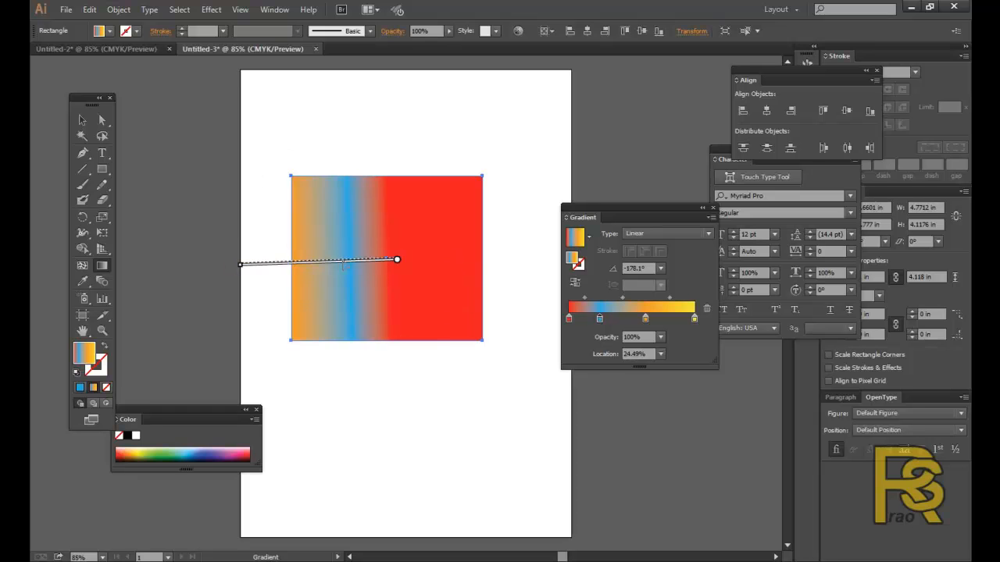
pyautogui.moveTo(344, 263); pyautogui.dragTo(389, 261)
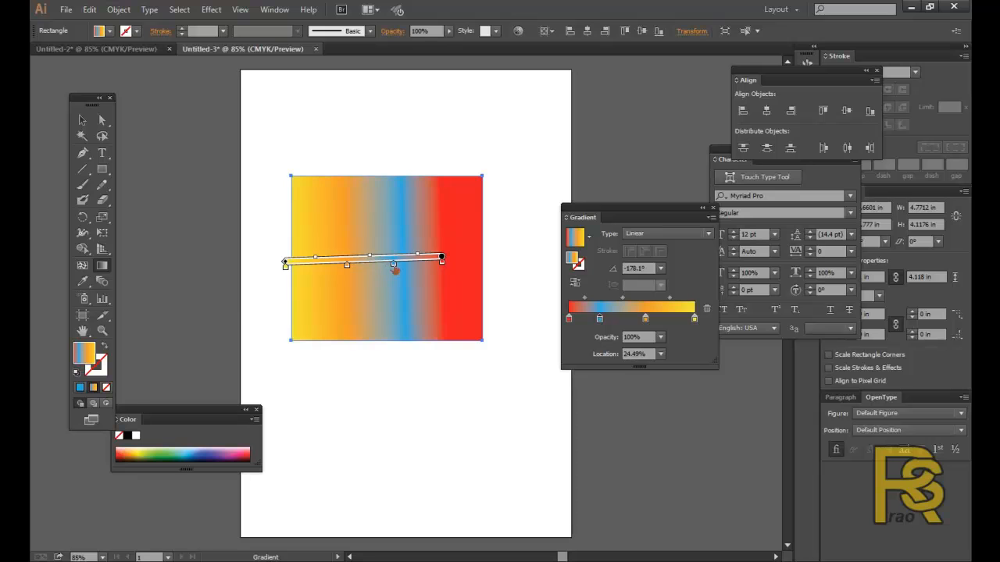
# Move the orange stop close to the yellow end and the blue stop closer to the red end
pyautogui.moveTo(401, 267); pyautogui.dragTo(307, 267)
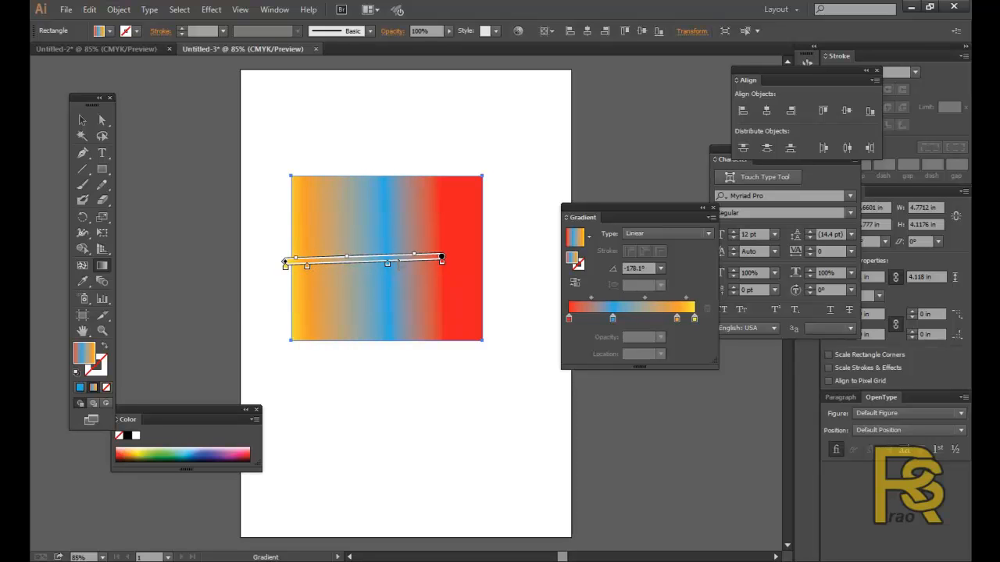
pyautogui.moveTo(413, 268); pyautogui.dragTo(412, 268)
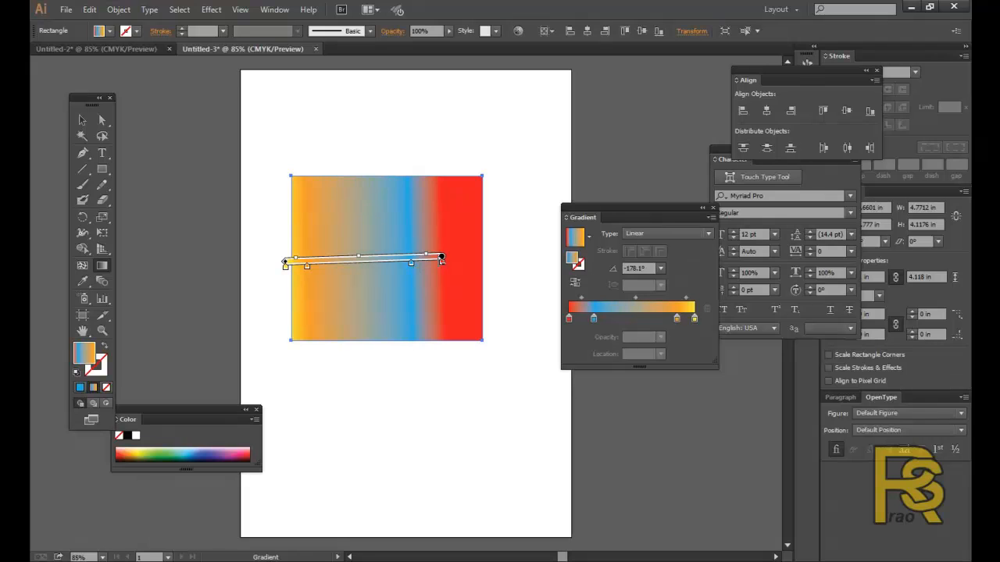
# Stretch and shift the rectangle's gradient so its span extends past both sides of the shape
pyautogui.moveTo(286, 266); pyautogui.dragTo(168, 265)
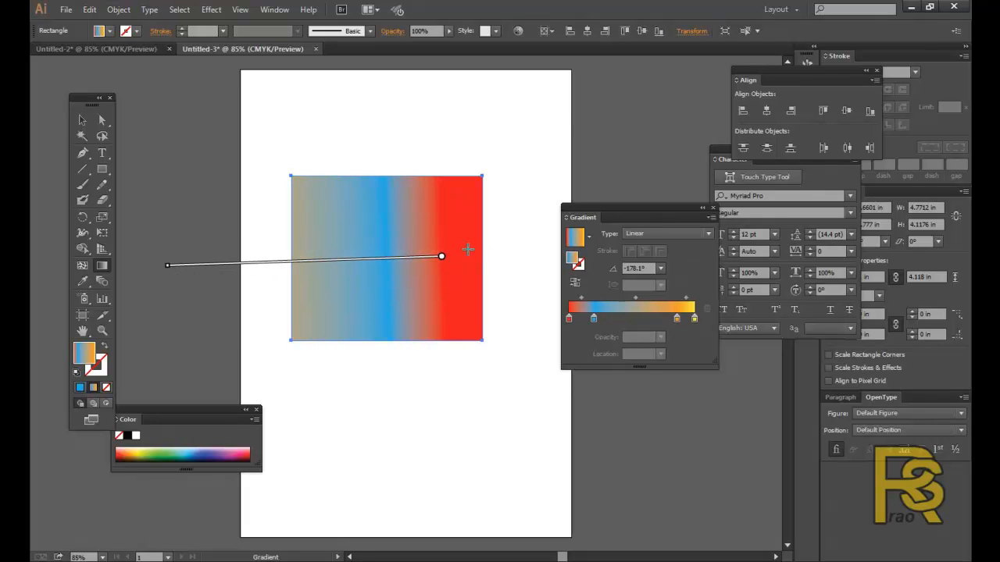
pyautogui.moveTo(305, 261); pyautogui.dragTo(382, 271)
pyautogui.moveTo(267, 270)
pyautogui.moveTo(266, 266); pyautogui.dragTo(315, 260)
pyautogui.moveTo(317, 265); pyautogui.dragTo(223, 263)
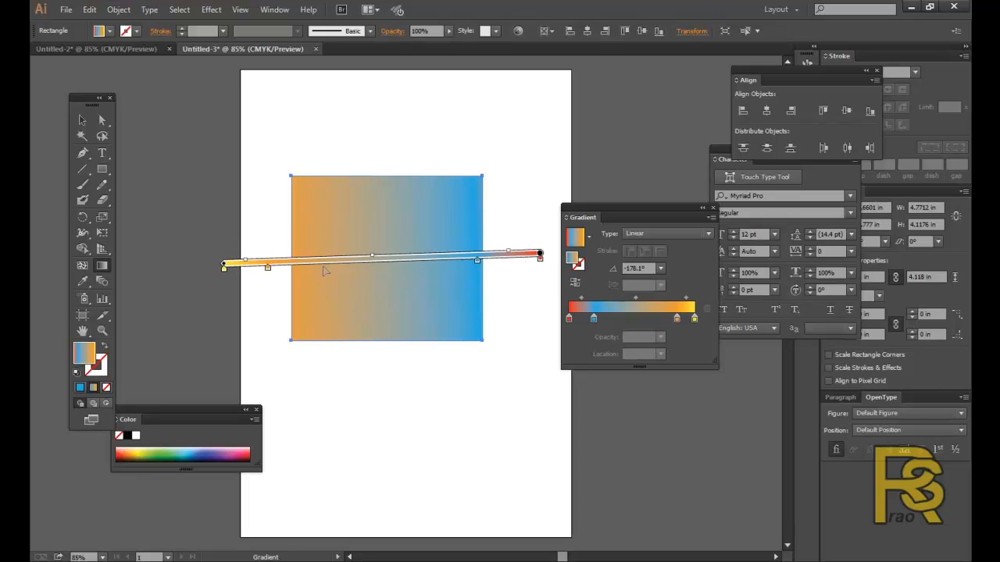
# Redirect the rectangle's gradient to about -102.5° and shift it up so the red end starts above the shape
pyautogui.moveTo(223, 266)
pyautogui.mouseDown()
pyautogui.moveTo(239, 348)
pyautogui.moveTo(391, 444)
pyautogui.moveTo(488, 483)
pyautogui.moveTo(494, 473)
pyautogui.mouseUp()
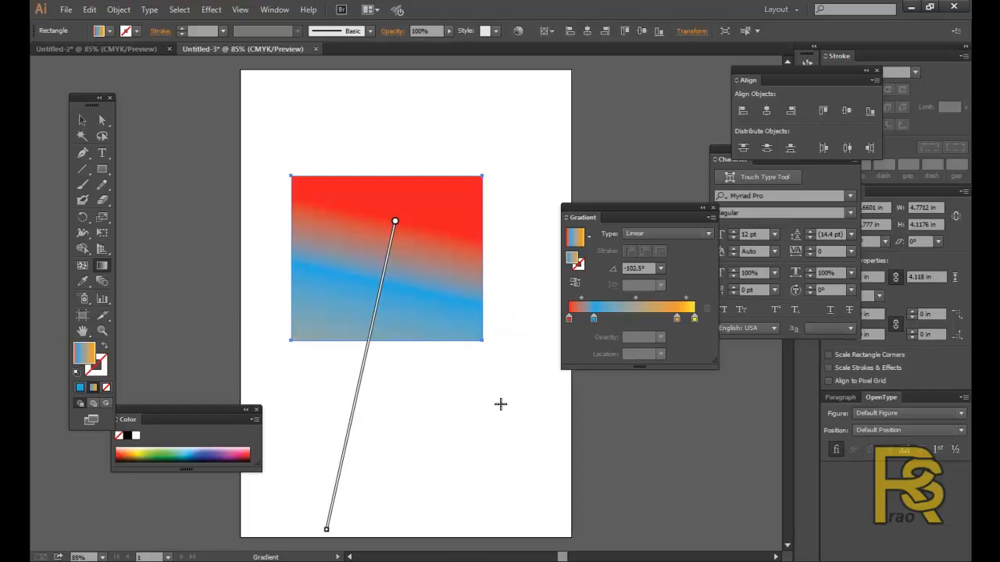
pyautogui.moveTo(375, 319); pyautogui.dragTo(389, 252)
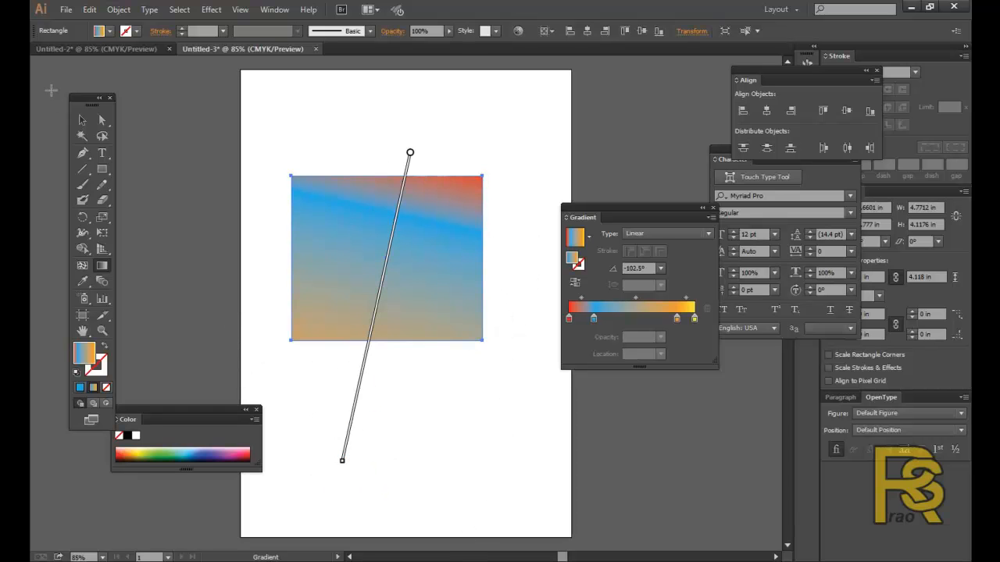
# Delete the rectangle and draw an ellipse about 6.2 in tall in its place with the Ellipse tool
pyautogui.click(81, 121)
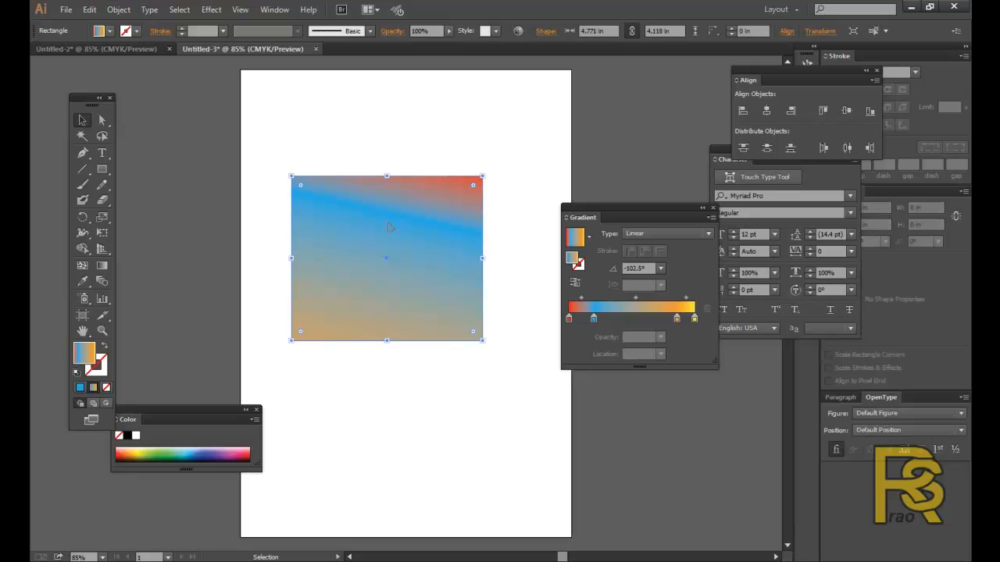
pyautogui.press('Delete')
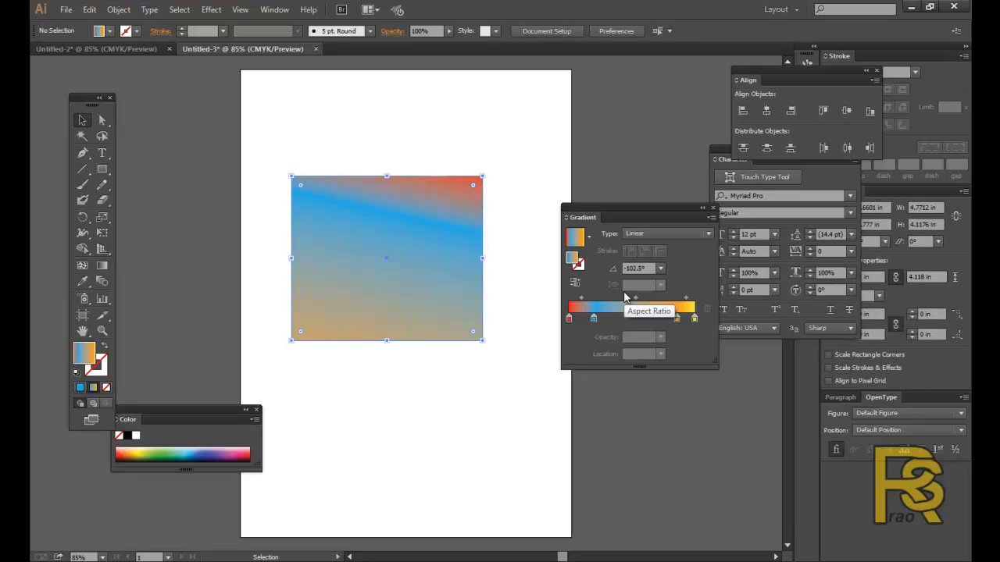
pyautogui.click(101, 169)
pyautogui.moveTo(102, 169); pyautogui.dragTo(137, 202)
pyautogui.moveTo(316, 177); pyautogui.dragTo(537, 427)
# Move the ellipse up and left on the artboard and widen it to about 6.32 in so it is nearly circular
pyautogui.press('v')
pyautogui.moveTo(468, 267); pyautogui.dragTo(405, 244)
pyautogui.moveTo(476, 282); pyautogui.dragTo(508, 280)
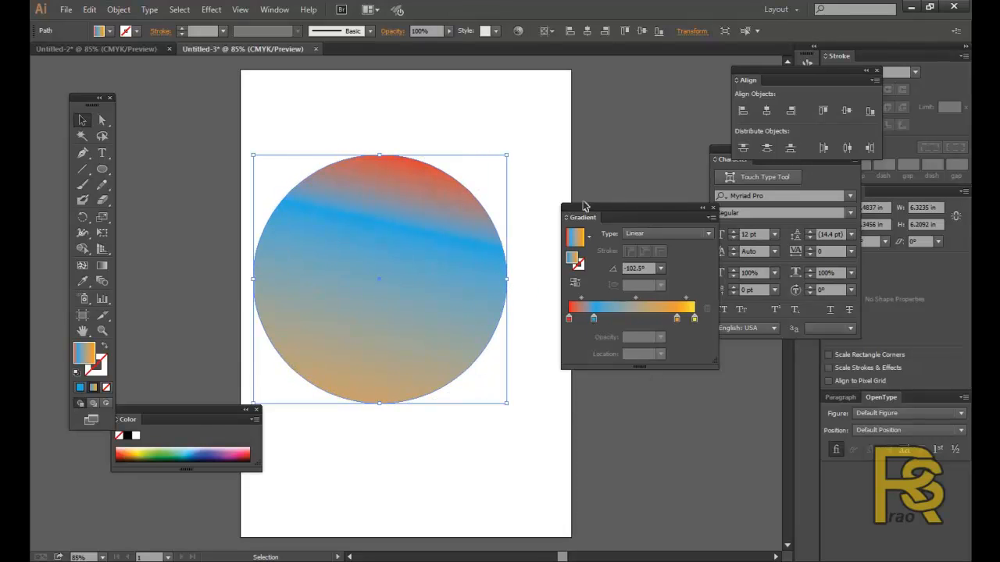
# Remove the red and orange stops from the circle's gradient and move the light blue stop to 3.57%
pyautogui.moveTo(590, 210); pyautogui.dragTo(580, 205)
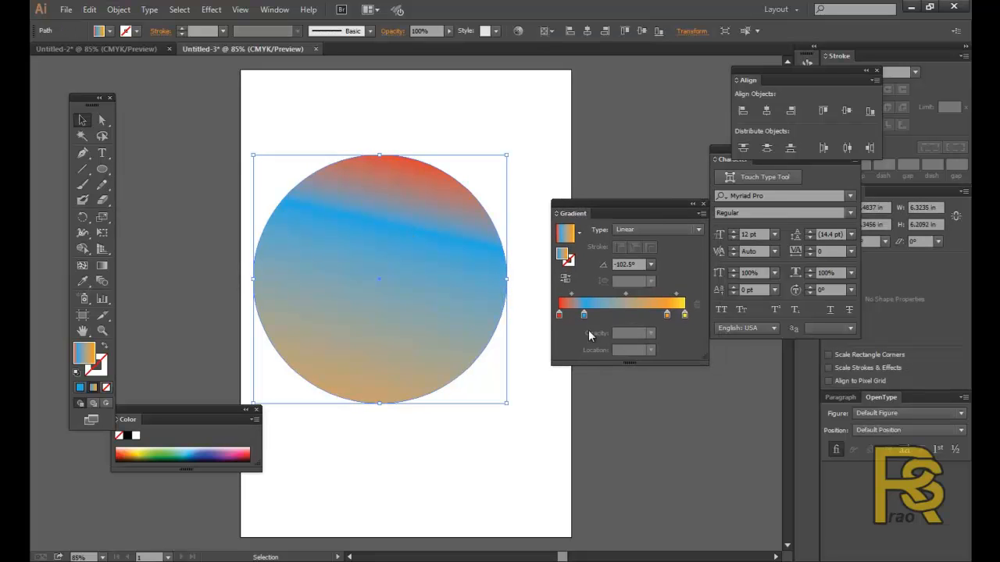
pyautogui.moveTo(559, 314); pyautogui.dragTo(560, 369)
pyautogui.moveTo(584, 314); pyautogui.dragTo(573, 314)
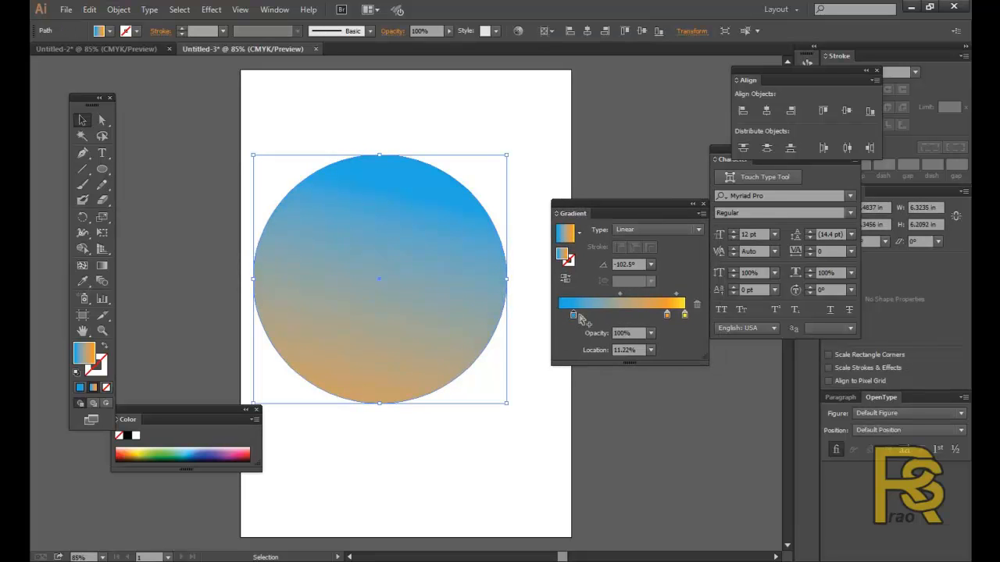
pyautogui.moveTo(666, 314); pyautogui.dragTo(669, 360)
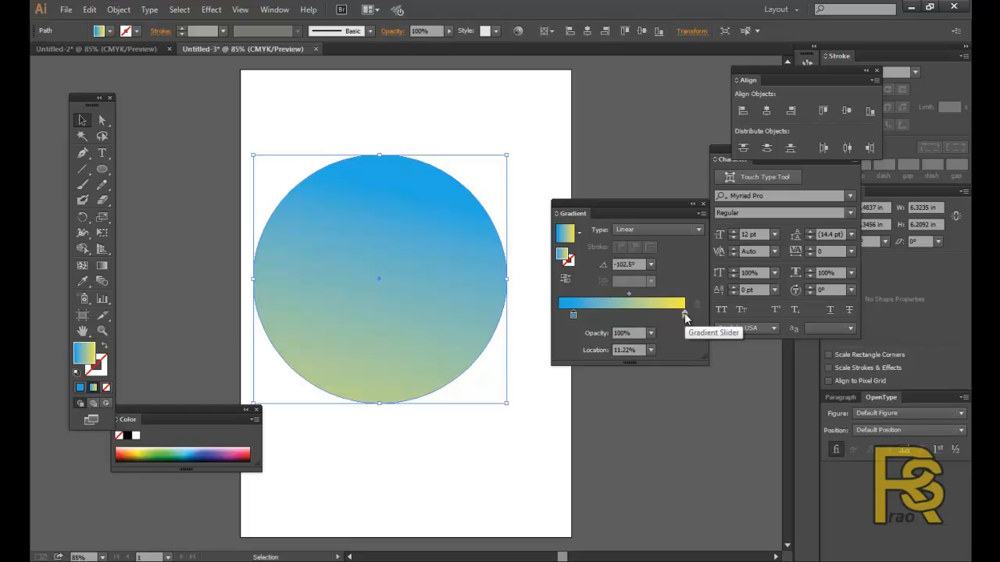
pyautogui.moveTo(573, 314); pyautogui.dragTo(563, 313)
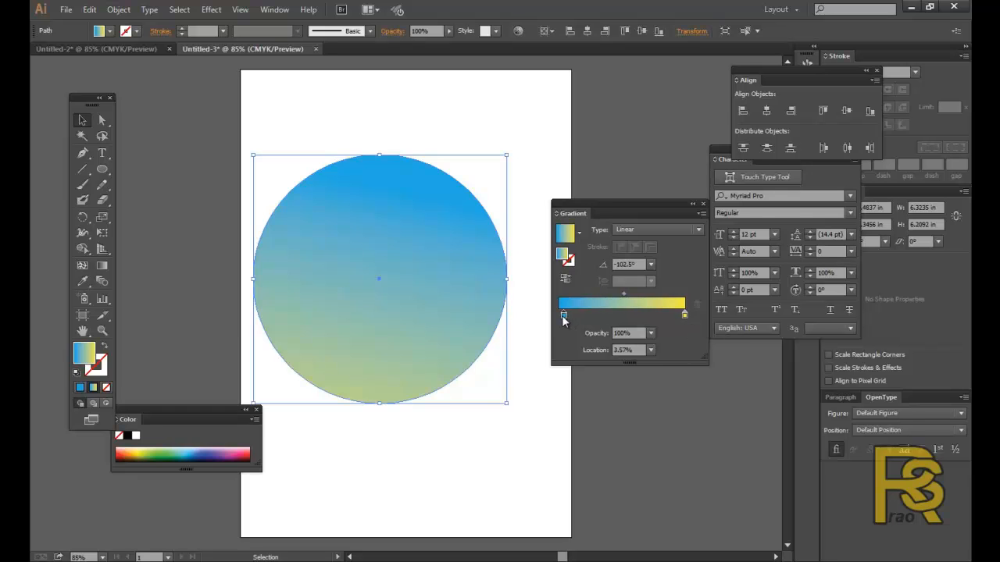
# Recolour the yellow end stop dark blue and move the light blue stop to 23.98%
pyautogui.doubleClick(685, 315)
pyautogui.click(587, 357)
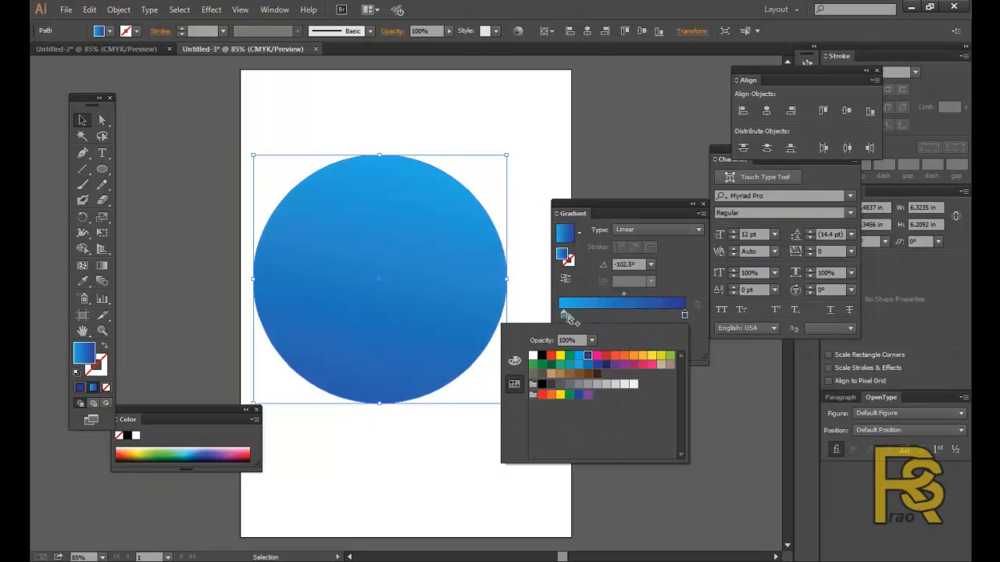
pyautogui.click(576, 318)
pyautogui.moveTo(563, 315); pyautogui.dragTo(589, 316)
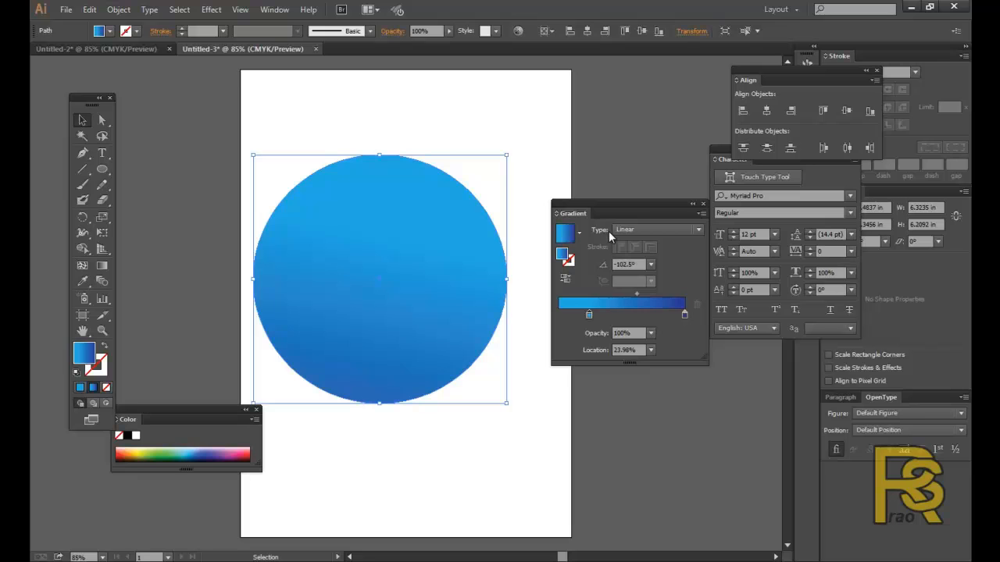
# Change the circle's gradient type to Radial and turn its axis to about -61.8° with the Gradient tool
pyautogui.click(654, 228)
pyautogui.click(634, 257)
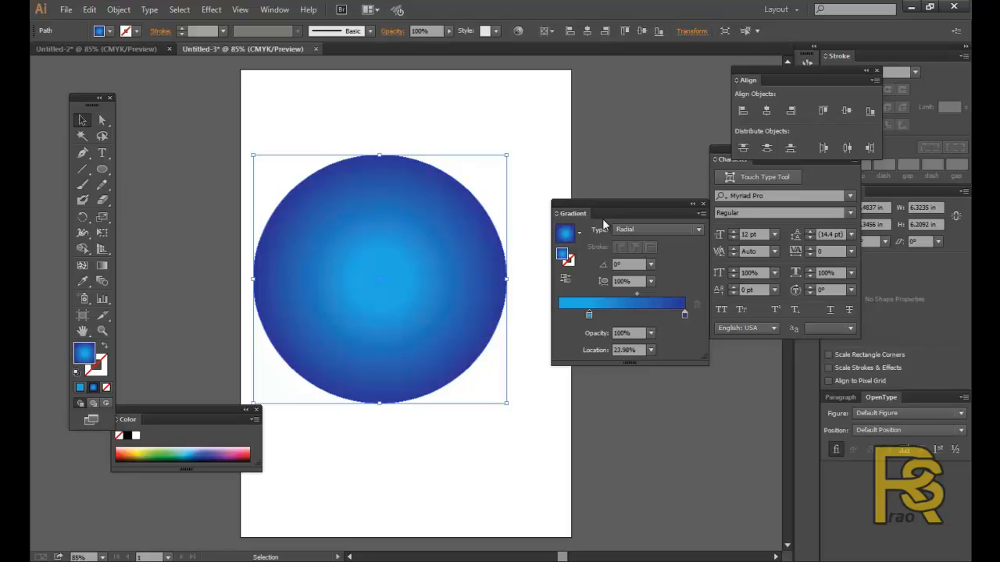
pyautogui.moveTo(601, 201); pyautogui.dragTo(642, 197)
pyautogui.click(101, 266)
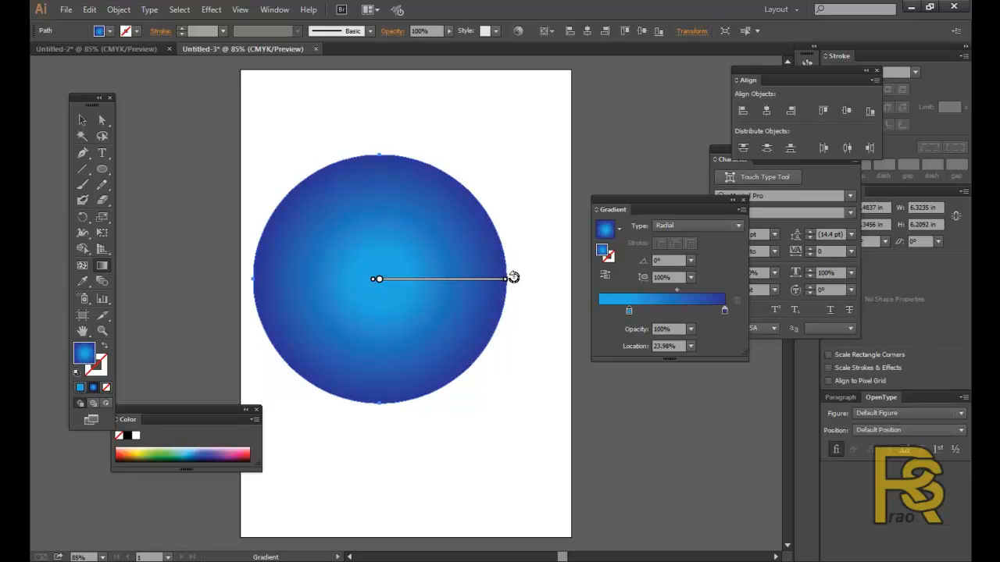
pyautogui.moveTo(510, 279)
pyautogui.mouseDown()
pyautogui.moveTo(498, 346)
pyautogui.moveTo(438, 388)
pyautogui.mouseUp()
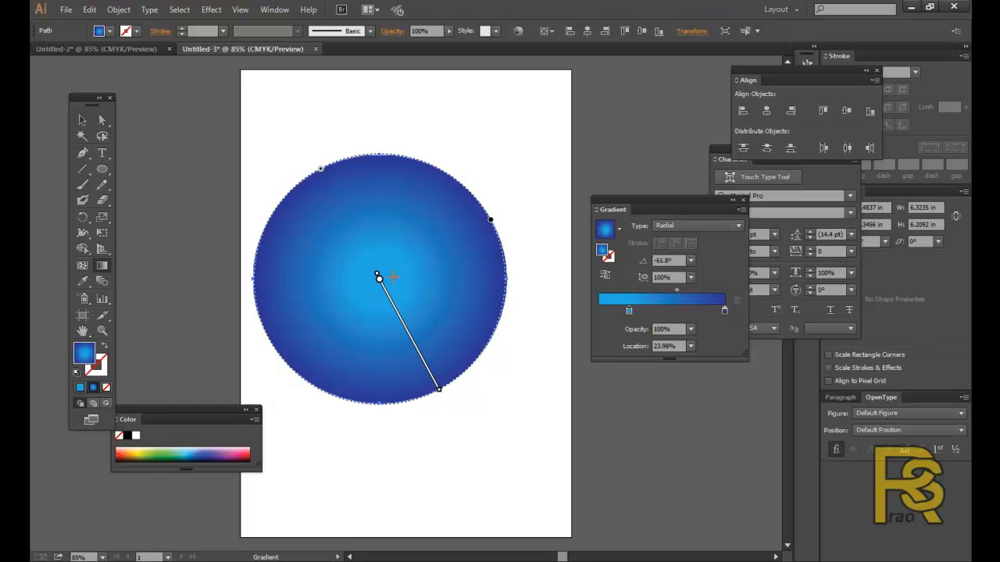
# Offset the radial gradient's centre slightly up and left of the circle's centre and enlarge its radius a little
pyautogui.moveTo(378, 278)
pyautogui.mouseDown()
pyautogui.moveTo(346, 237)
pyautogui.moveTo(355, 233)
pyautogui.mouseUp()
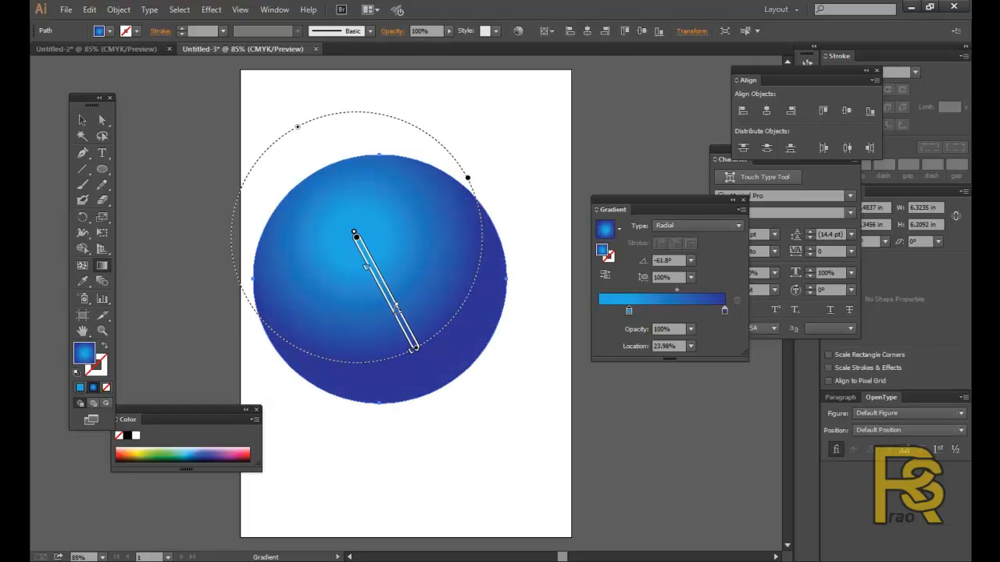
pyautogui.moveTo(416, 350)
pyautogui.mouseDown()
pyautogui.moveTo(484, 461)
pyautogui.moveTo(473, 461)
pyautogui.moveTo(403, 329)
pyautogui.moveTo(429, 366)
pyautogui.moveTo(422, 359)
pyautogui.mouseUp()
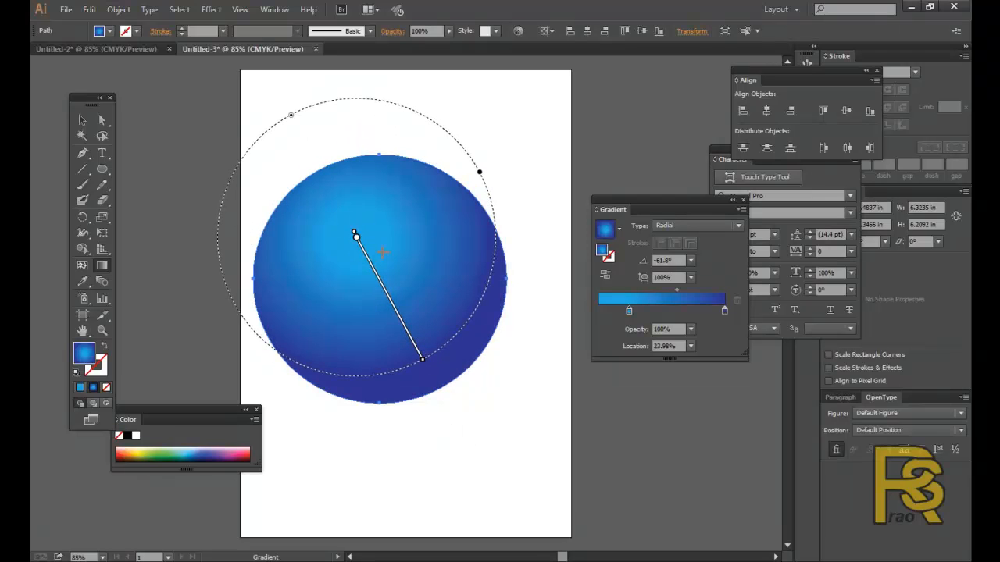
pyautogui.moveTo(356, 234)
pyautogui.mouseDown()
pyautogui.moveTo(390, 271)
pyautogui.moveTo(365, 259)
pyautogui.mouseUp()
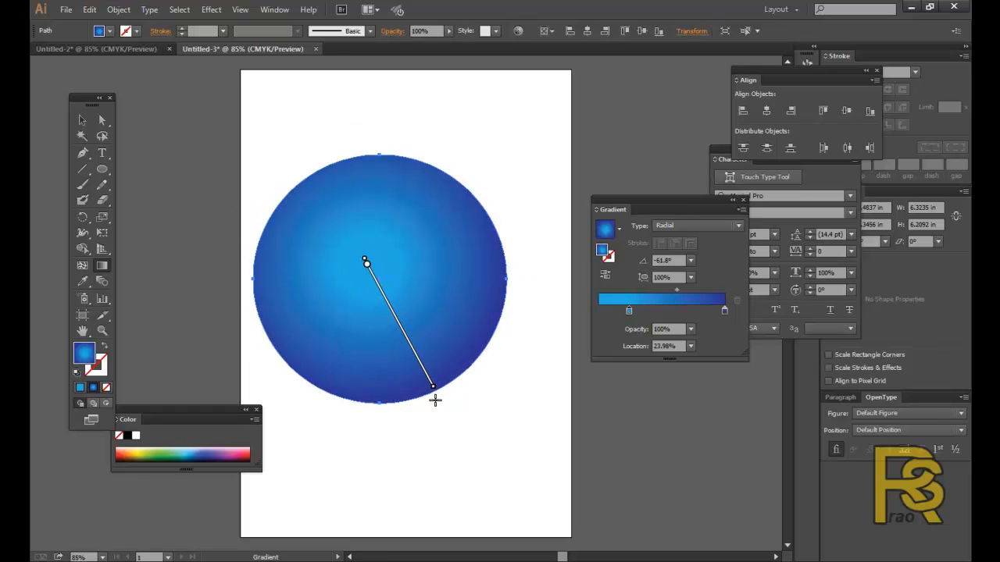
# Rotate the radial gradient's axis to about -124.2°
pyautogui.moveTo(438, 392); pyautogui.dragTo(289, 383)
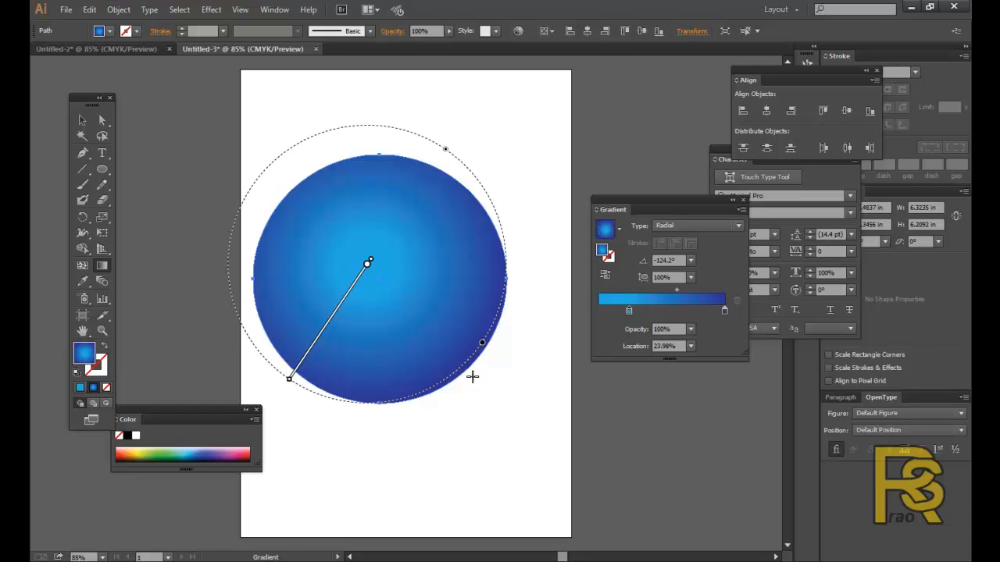
pyautogui.moveTo(646, 199); pyautogui.dragTo(595, 215)
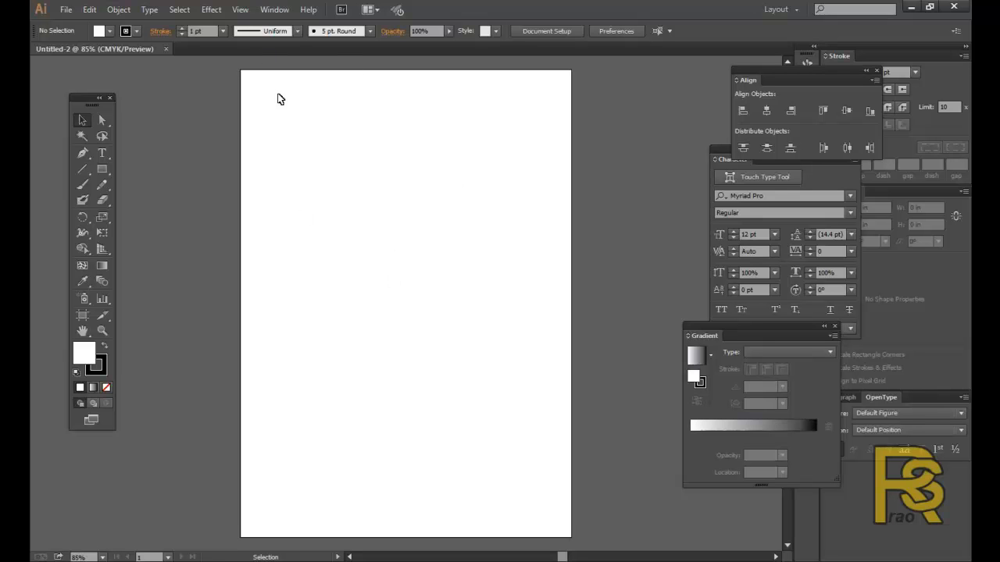
# Show the grid in the blank Untitled-2 document
pyautogui.click(241, 10)
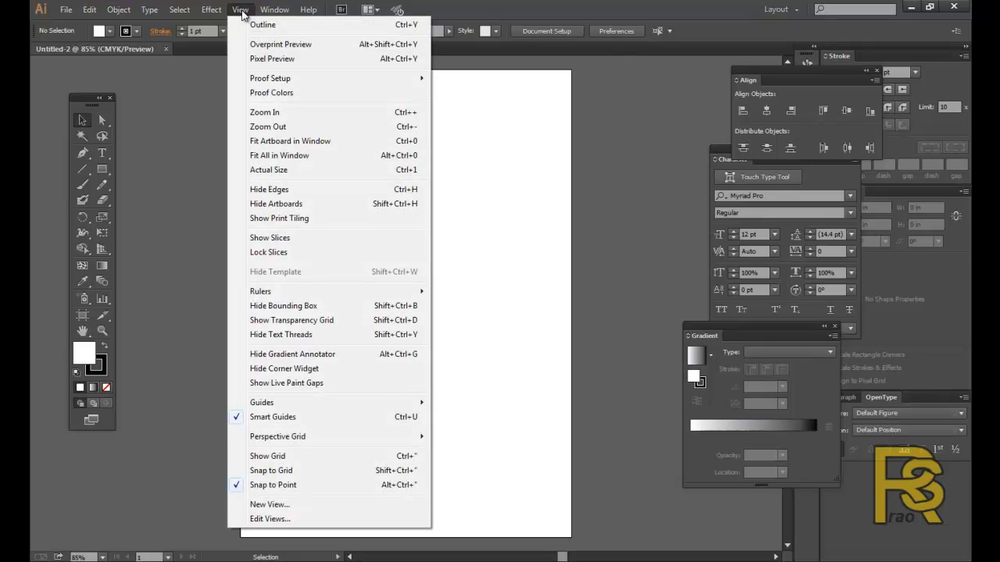
pyautogui.click(284, 464)
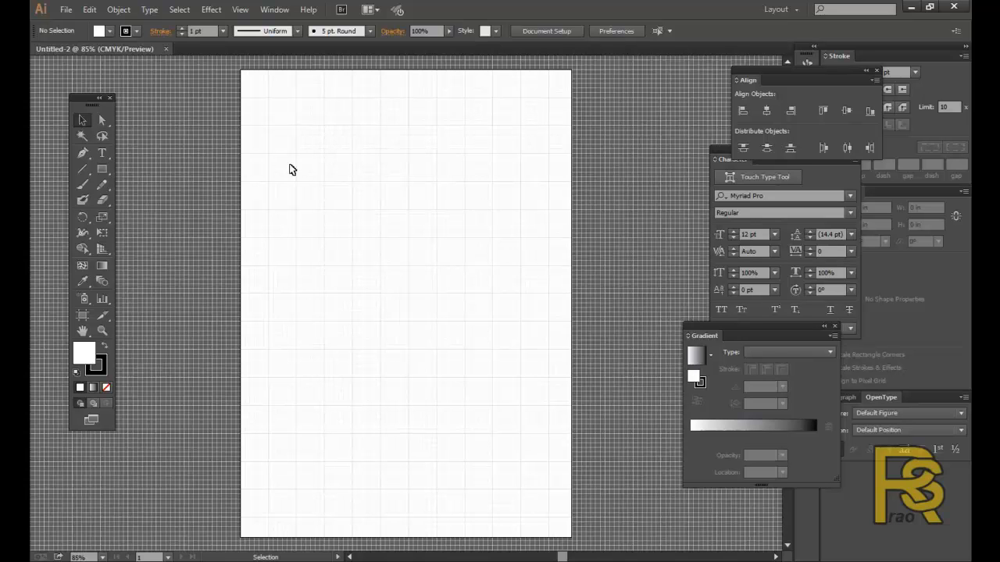
# Examine the Guides & Grid preferences, including gridline spacing and subdivisions, and leave them without applying changes
pyautogui.click(91, 10)
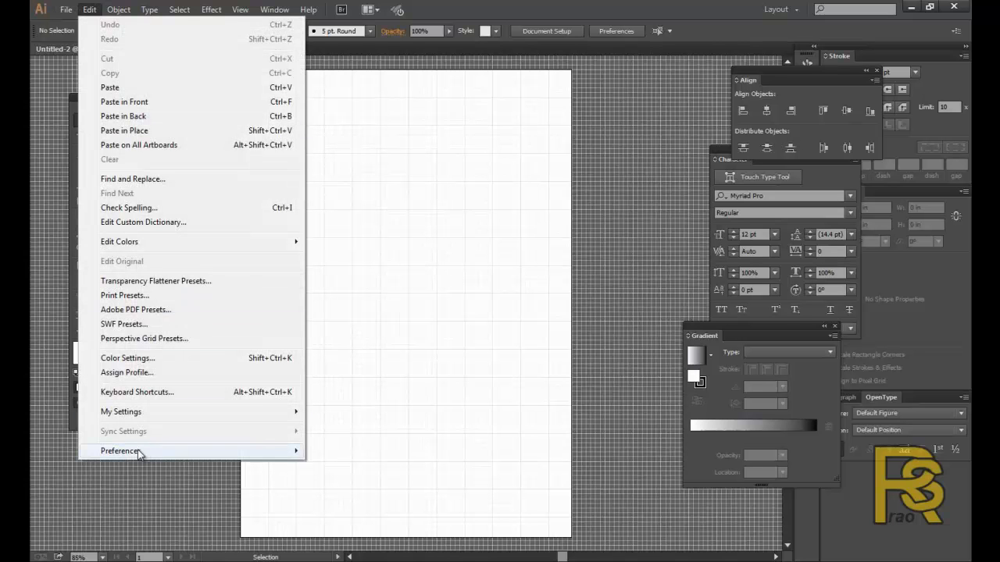
pyautogui.moveTo(137, 451)
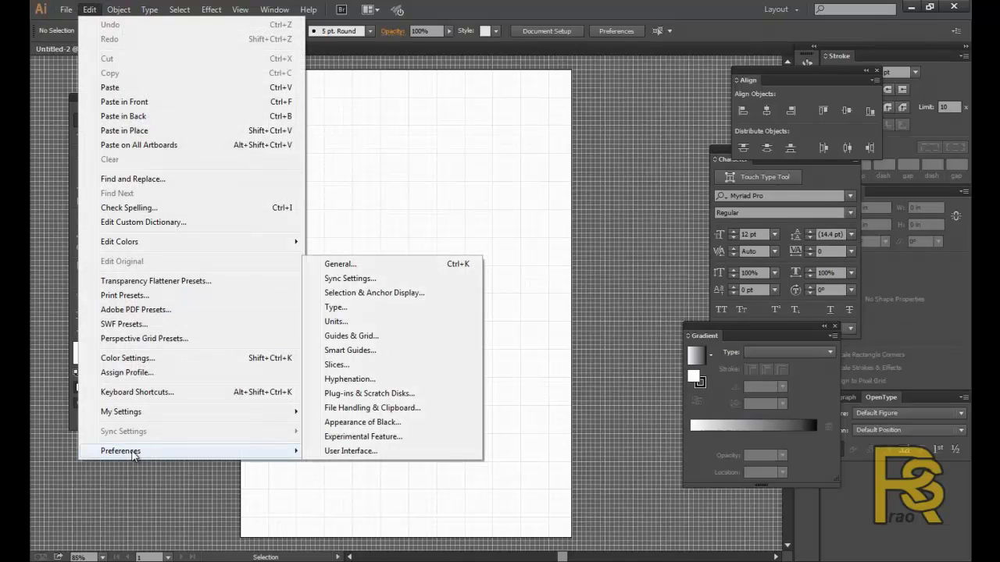
pyautogui.click(344, 265)
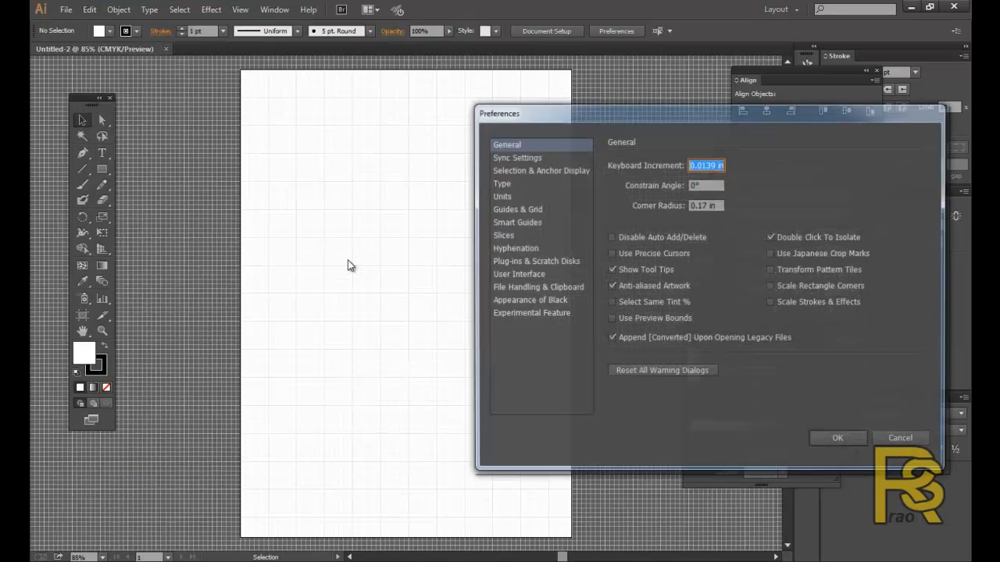
pyautogui.moveTo(543, 118); pyautogui.dragTo(206, 163)
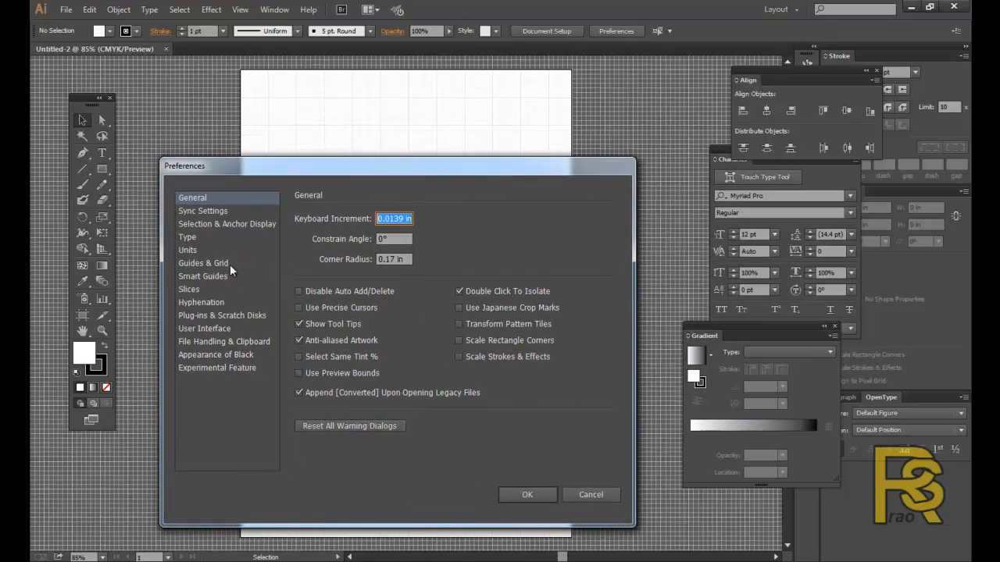
pyautogui.click(204, 264)
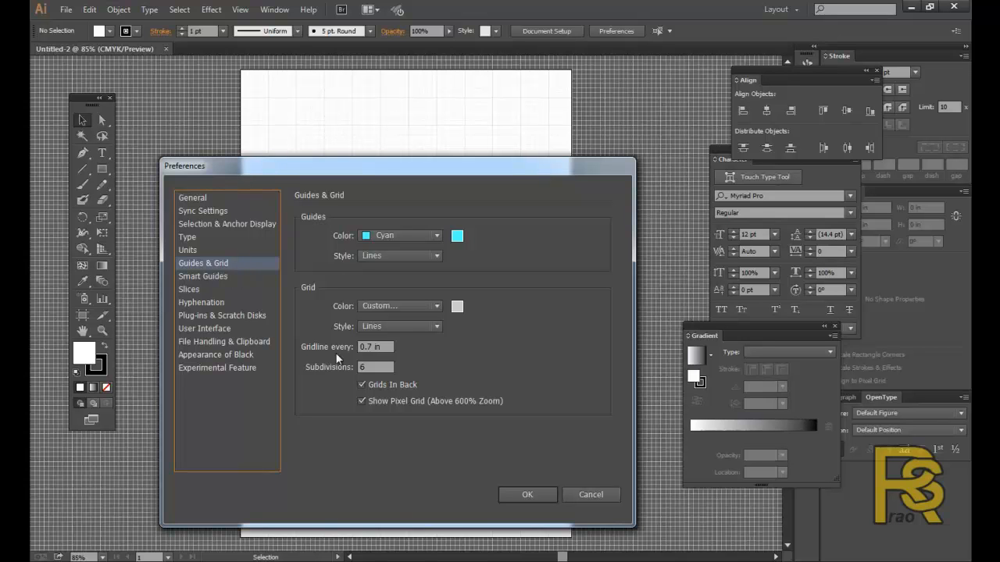
pyautogui.click(363, 346)
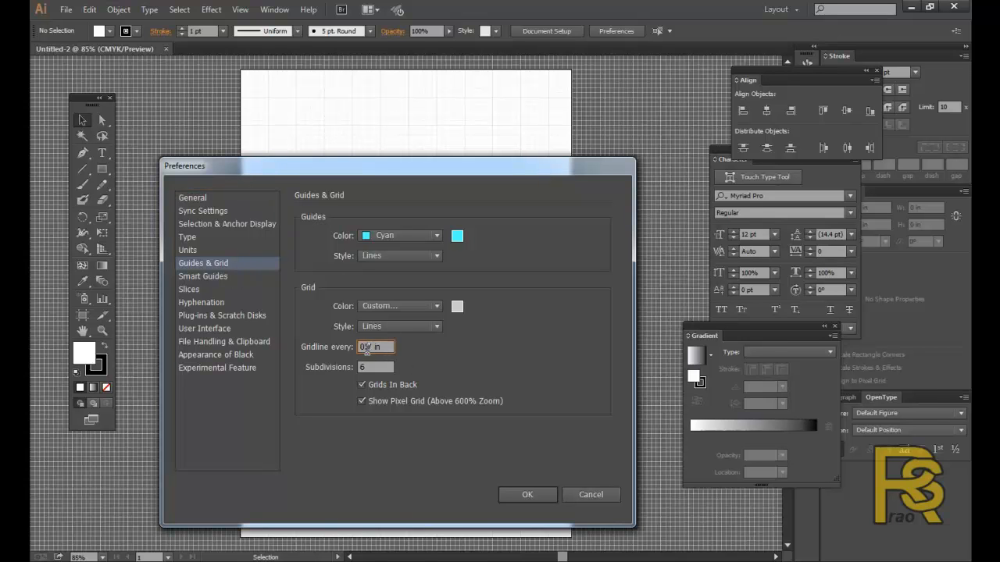
pyautogui.doubleClick(375, 347)
pyautogui.moveTo(352, 173); pyautogui.dragTo(360, 134)
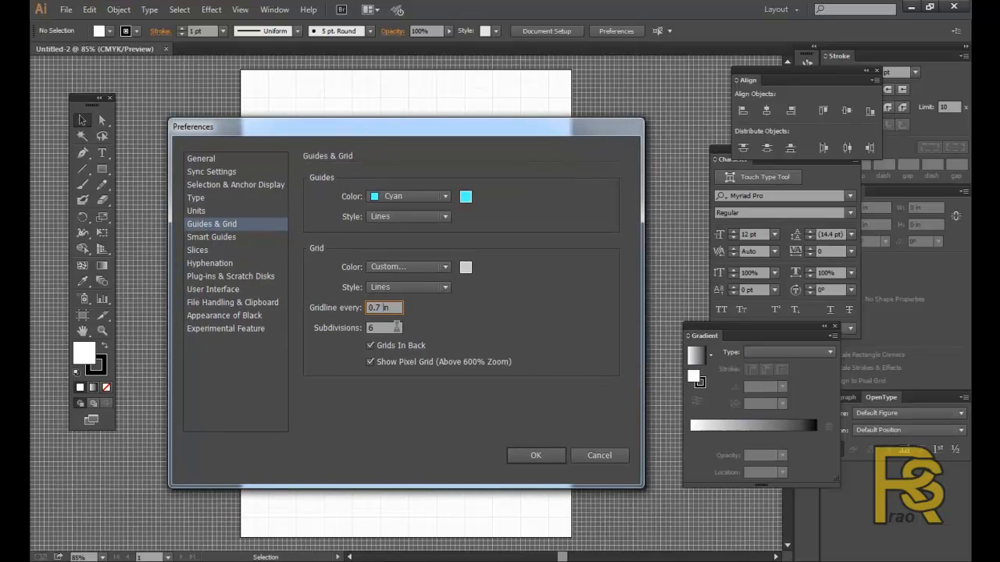
pyautogui.click(601, 455)
pyautogui.click(89, 9)
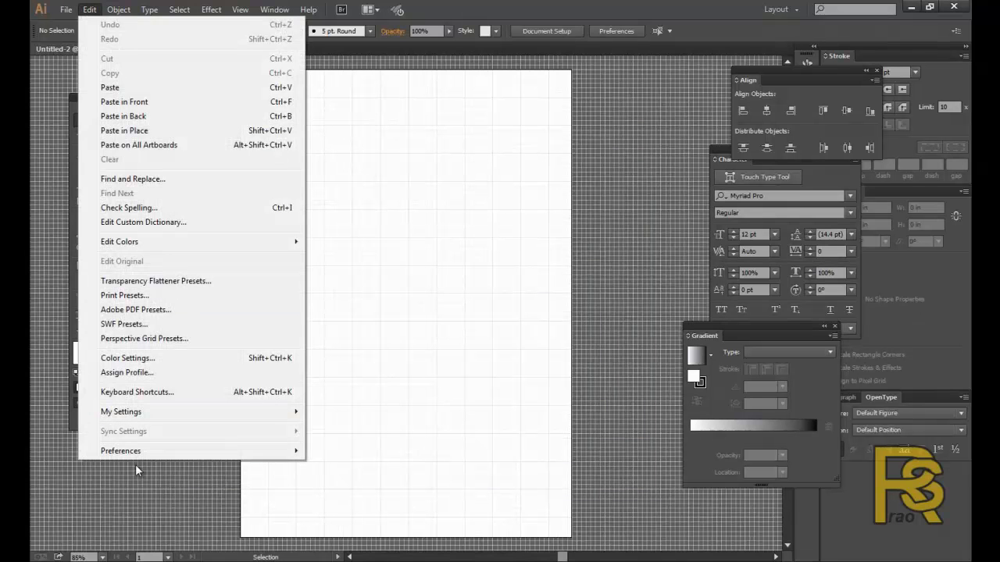
pyautogui.moveTo(138, 451)
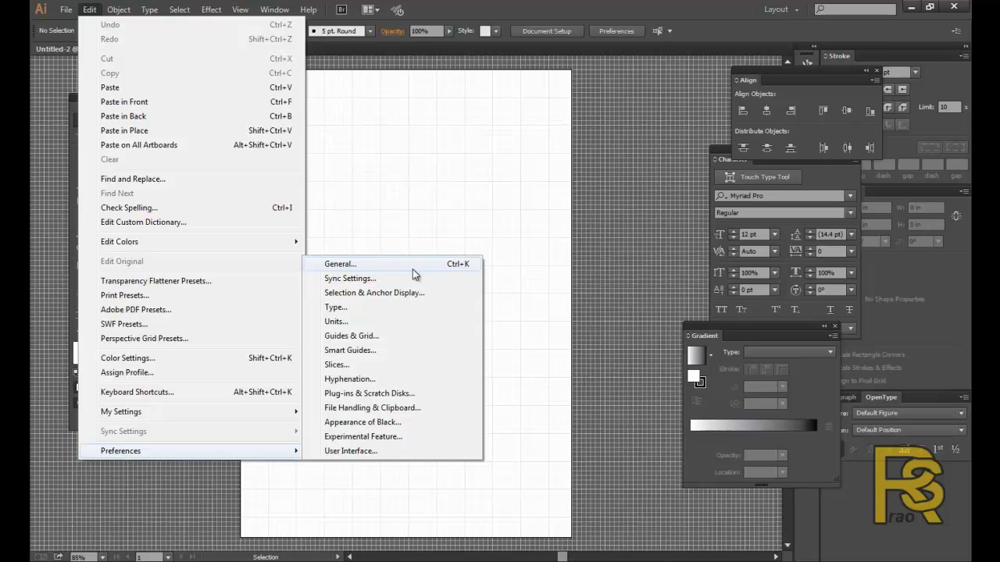
pyautogui.click(589, 278)
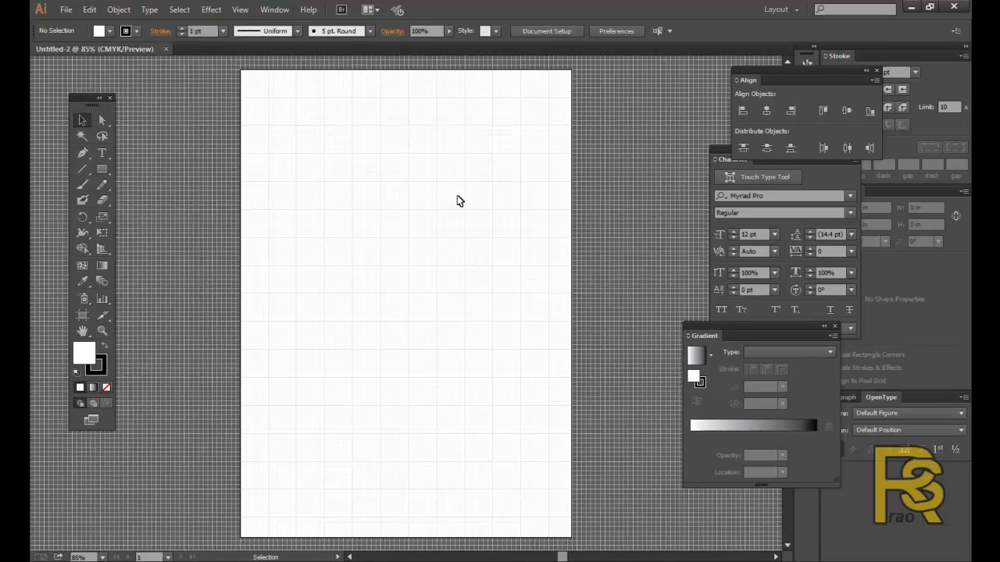
# Activate the Pen tool and turn on Snap to Grid for the document
pyautogui.scroll(1, 459, 201)
pyautogui.click(82, 153)
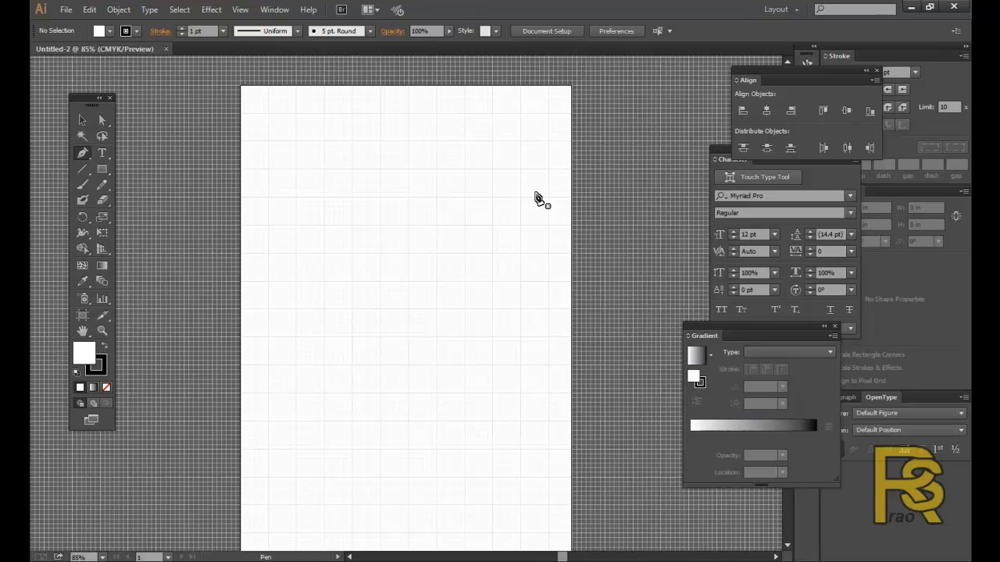
pyautogui.click(241, 9)
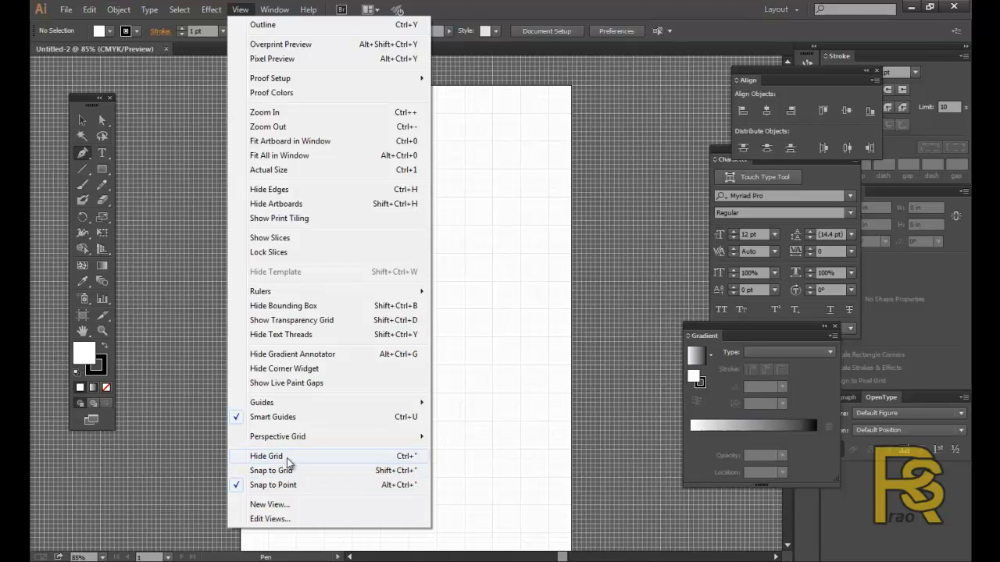
pyautogui.moveTo(222, 12)
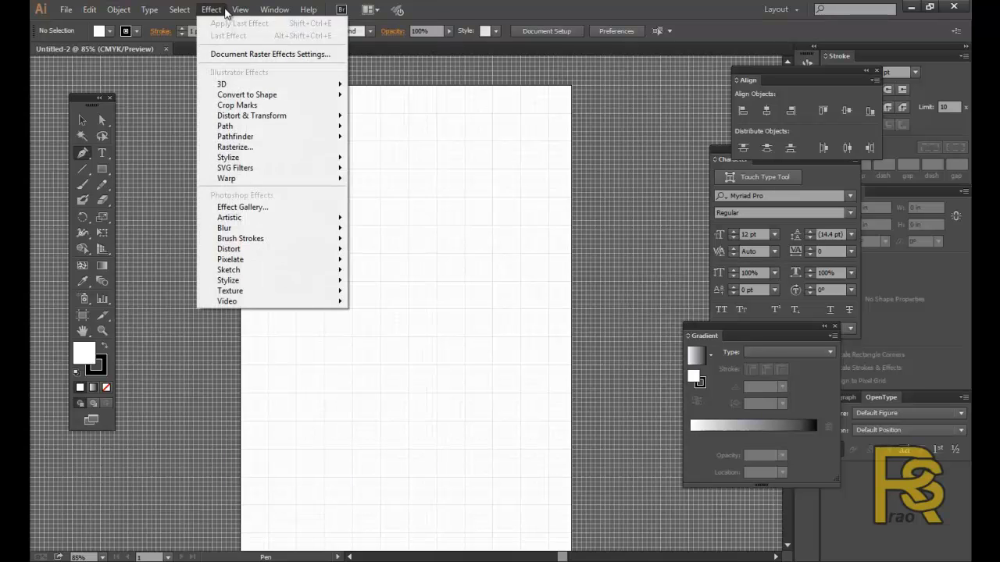
pyautogui.click(278, 471)
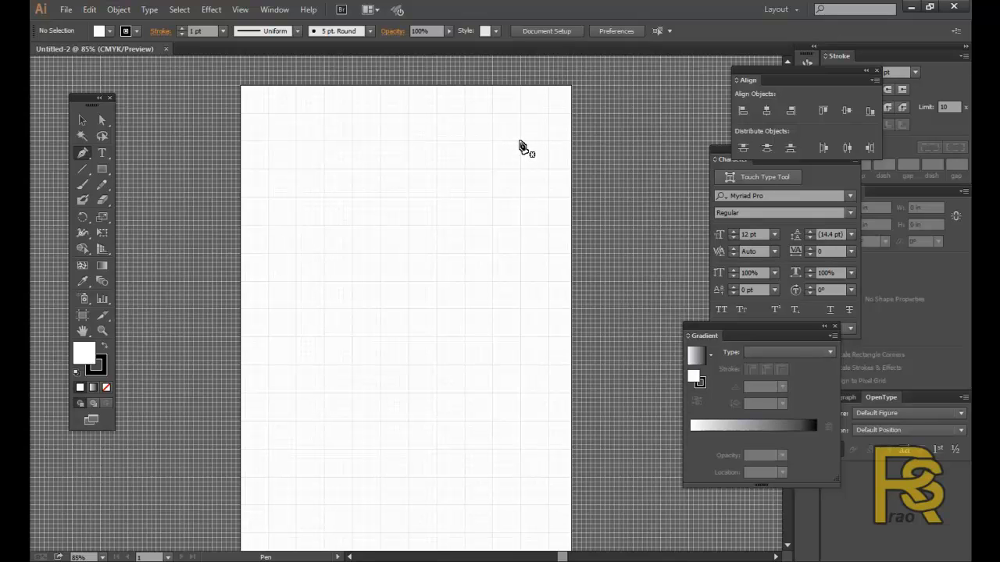
# Draw an unfilled S-shaped curve about 2.8 in wide and 1.4 in high with the Pen tool in the artboard's upper right area
pyautogui.moveTo(520, 140); pyautogui.dragTo(522, 178)
pyautogui.moveTo(521, 177); pyautogui.dragTo(522, 178)
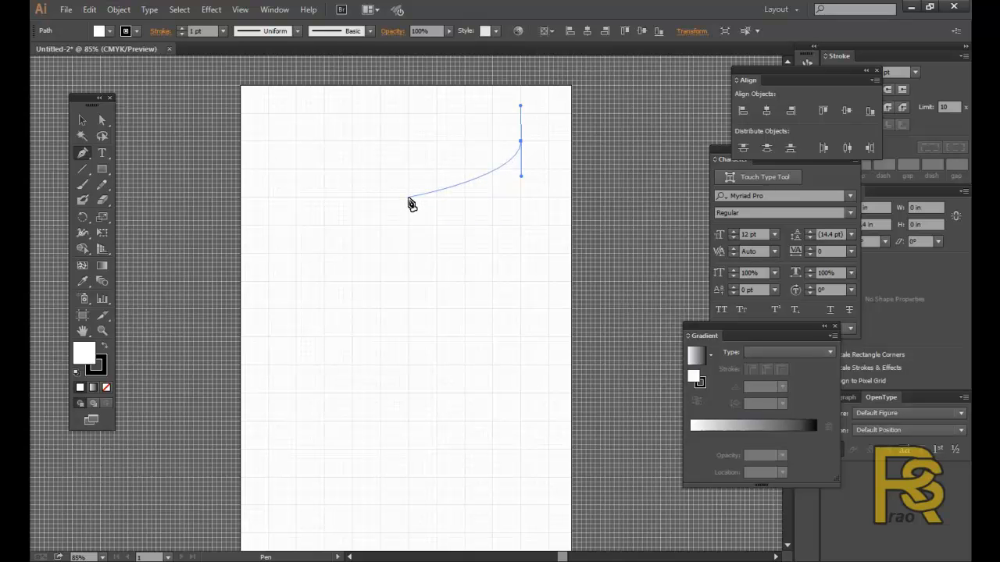
pyautogui.moveTo(407, 196); pyautogui.dragTo(409, 247)
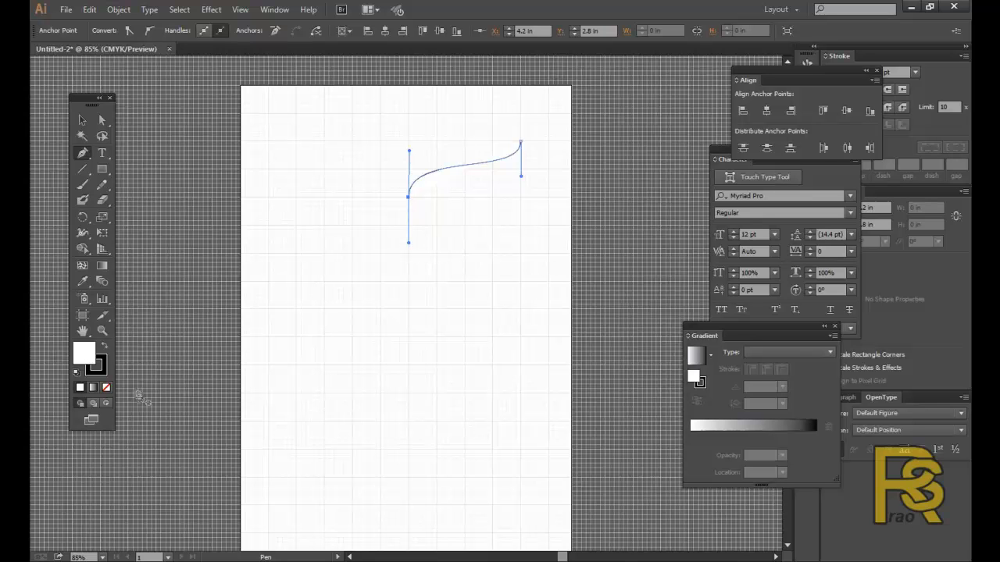
pyautogui.click(107, 388)
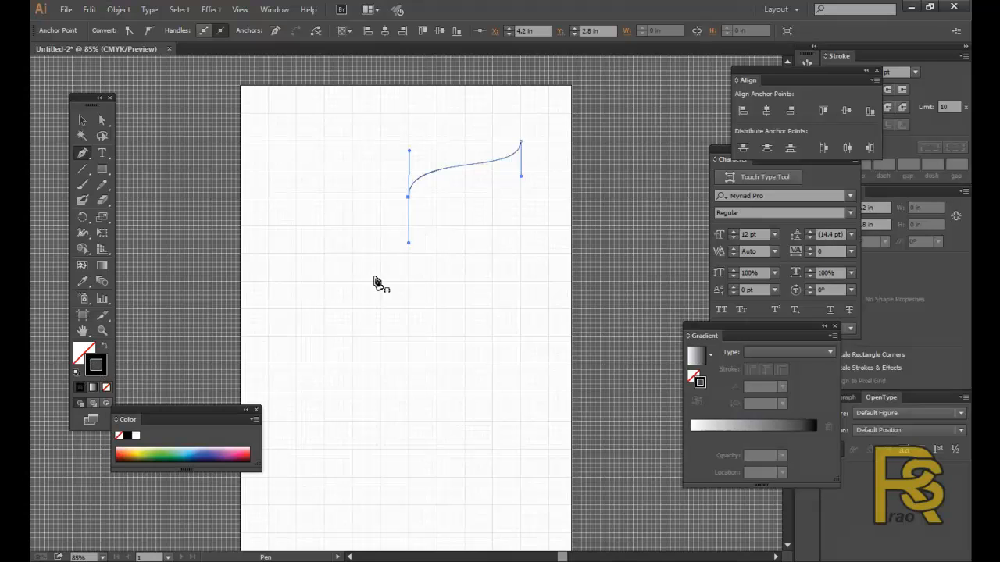
pyautogui.click(82, 119)
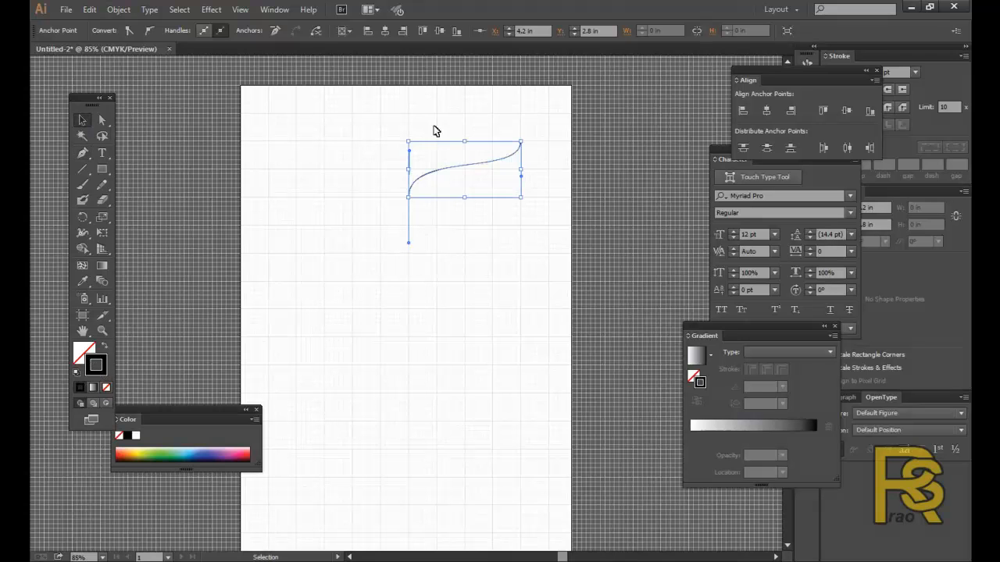
pyautogui.click(535, 158)
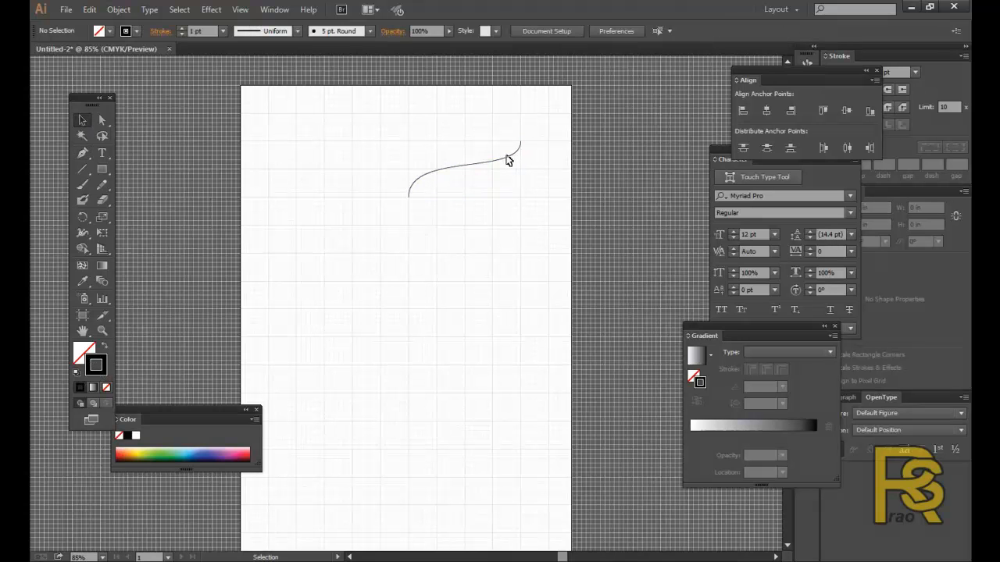
# Duplicate the S-shaped curve one grid square, 0.7 in, straight below the original
pyautogui.click(510, 156)
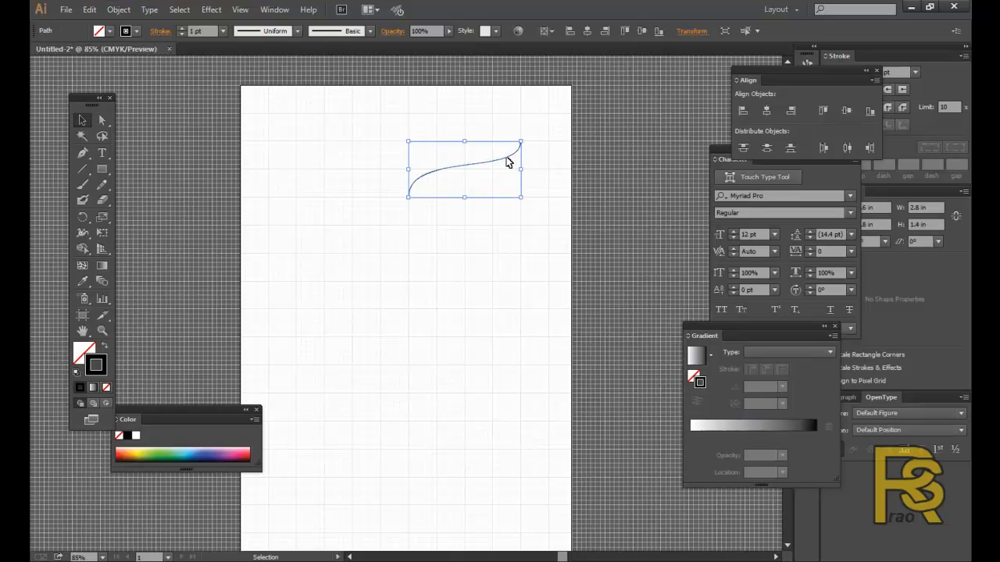
pyautogui.moveTo(506, 161); pyautogui.dragTo(509, 193)
pyautogui.click(555, 196)
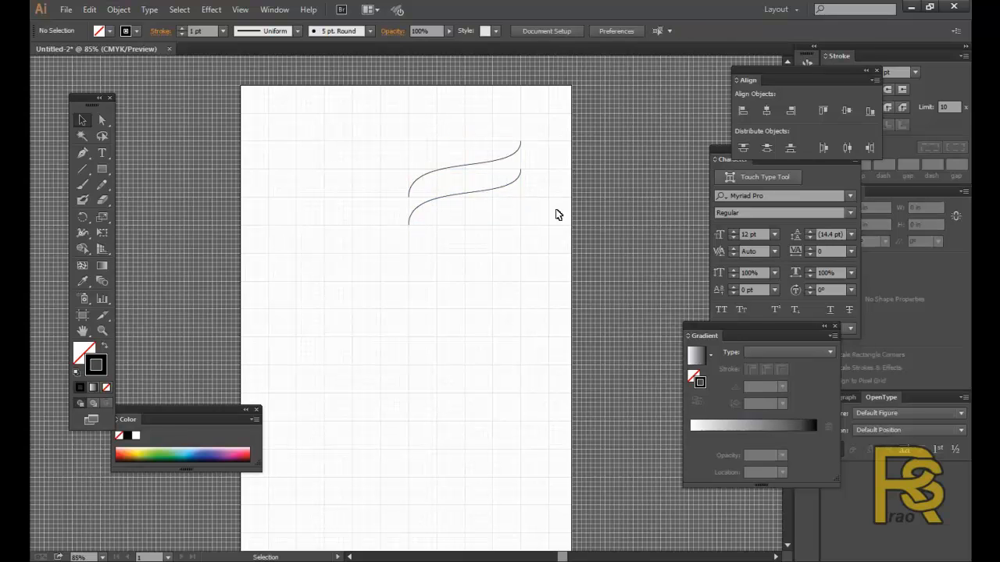
# Select the right-hand end anchor points of both curves with Direct Selection and join them
pyautogui.click(100, 121)
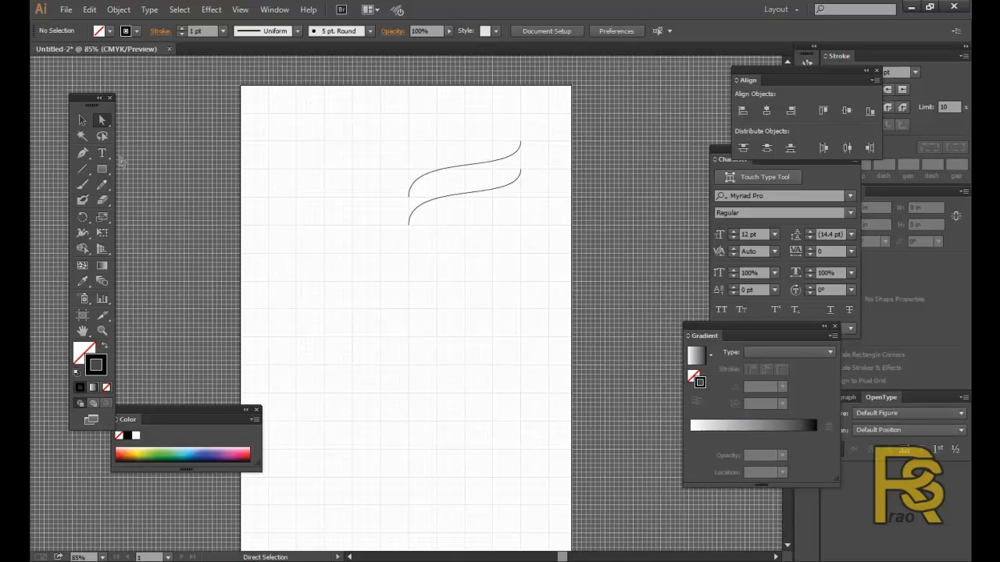
pyautogui.moveTo(517, 128); pyautogui.dragTo(546, 185)
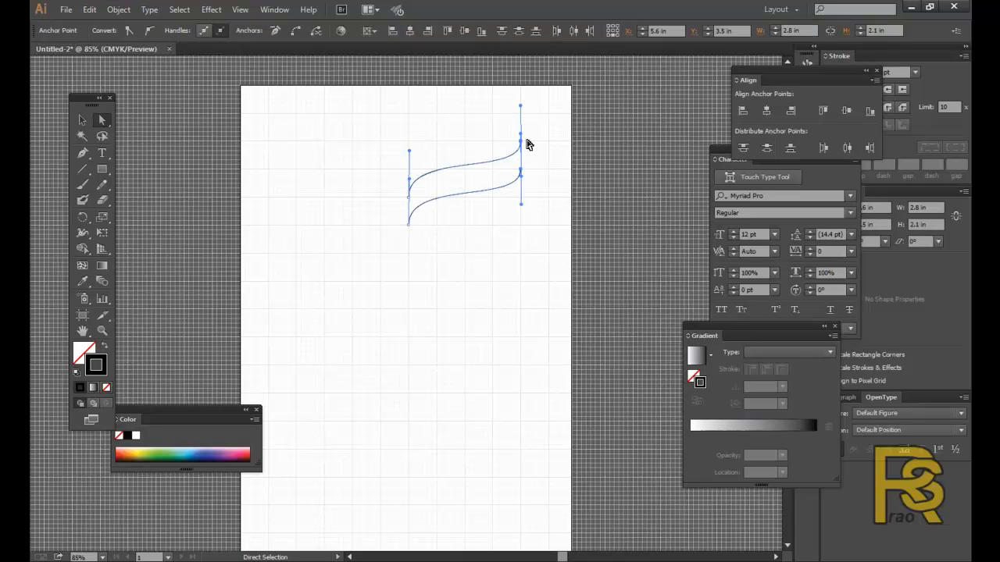
pyautogui.click(539, 148)
pyautogui.moveTo(514, 127); pyautogui.dragTo(534, 183)
pyautogui.rightClick(522, 146)
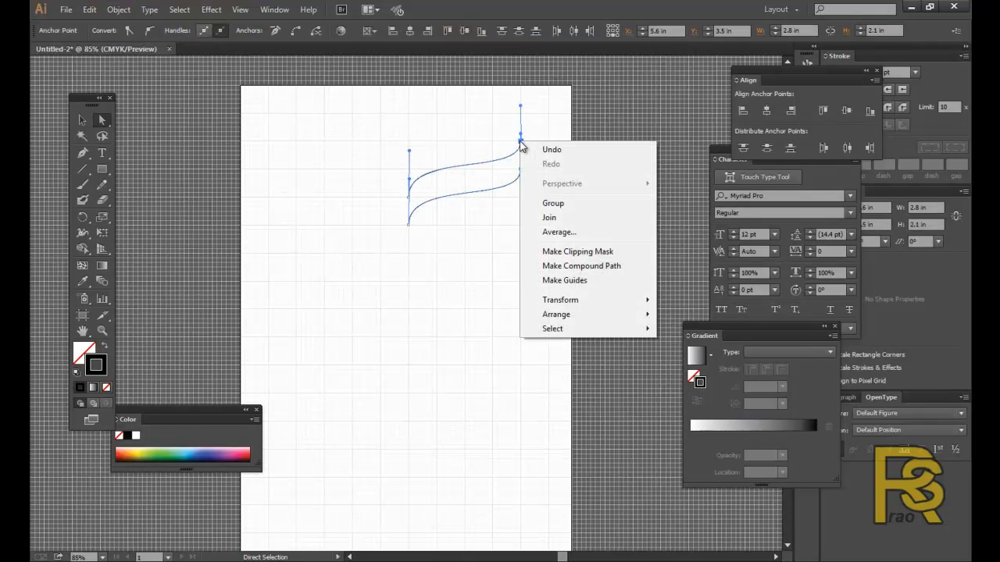
pyautogui.click(464, 248)
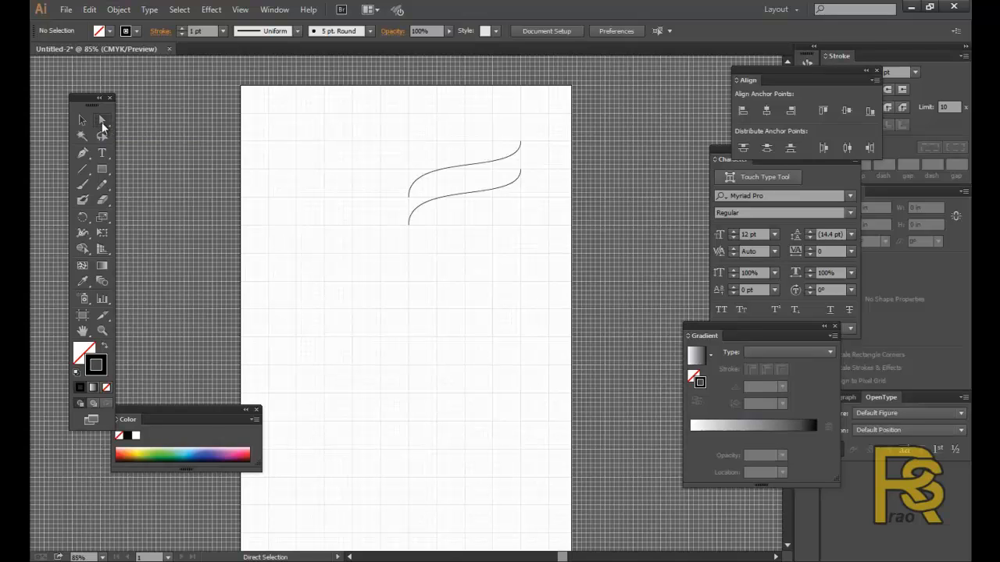
pyautogui.moveTo(511, 129); pyautogui.dragTo(544, 189)
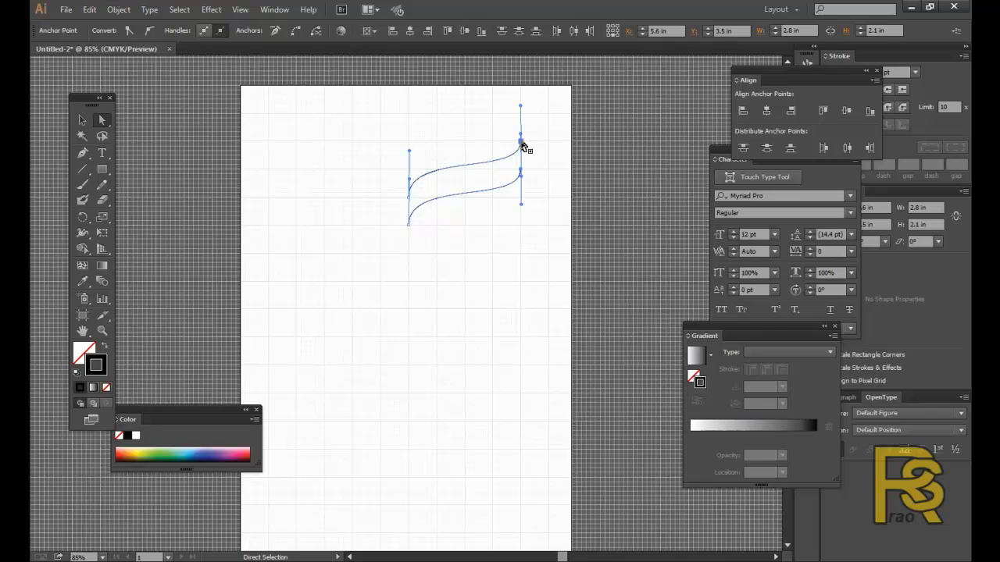
pyautogui.rightClick(523, 146)
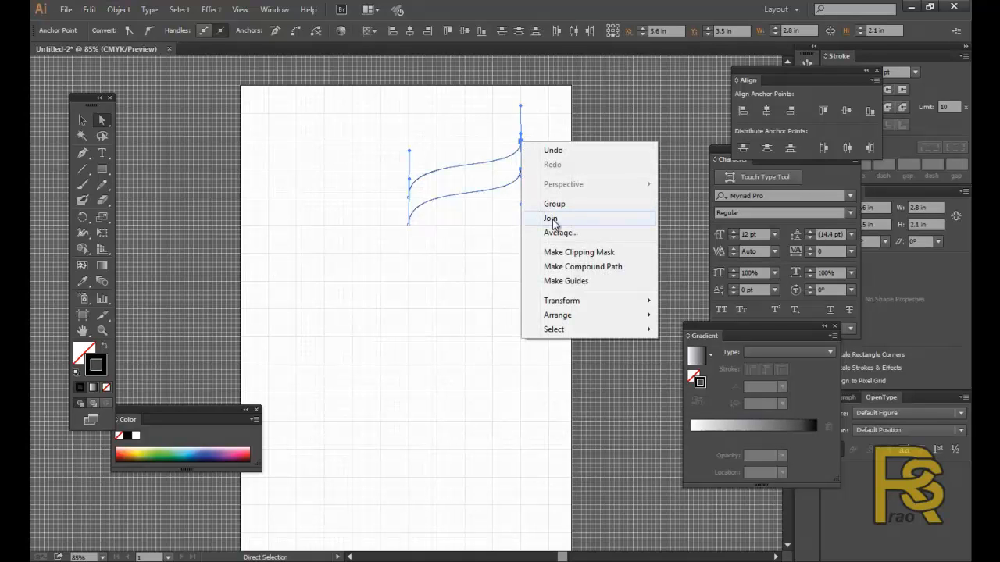
pyautogui.click(550, 219)
pyautogui.click(536, 174)
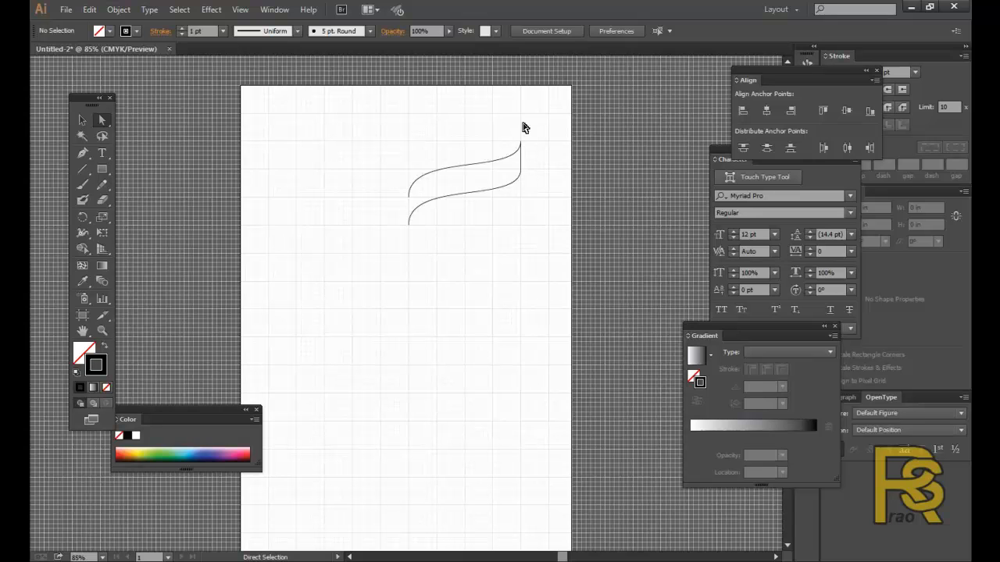
# Join the left-hand end anchor points of the two curves to close the ribbon shape
pyautogui.moveTo(397, 198); pyautogui.dragTo(419, 242)
pyautogui.rightClick(407, 200)
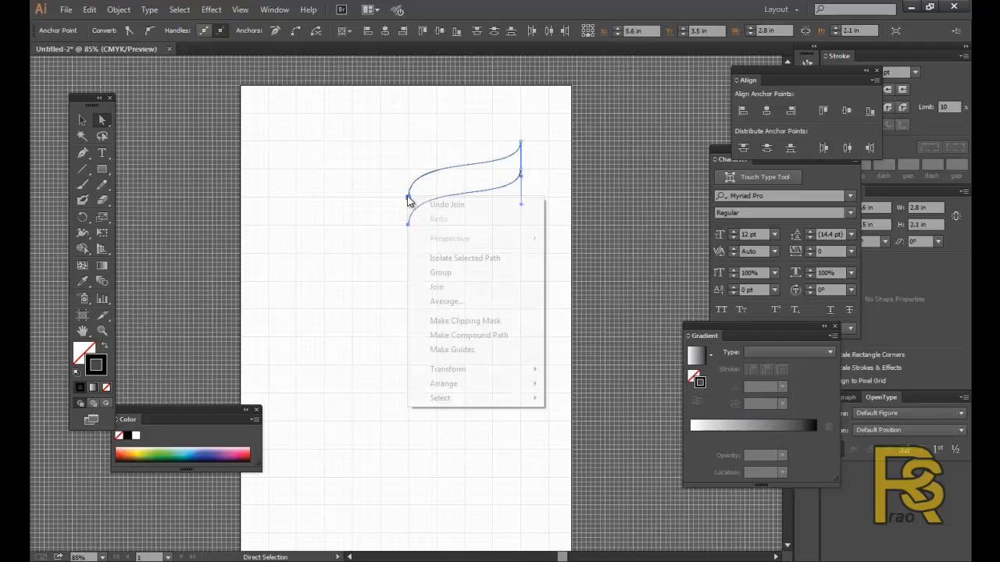
pyautogui.click(437, 286)
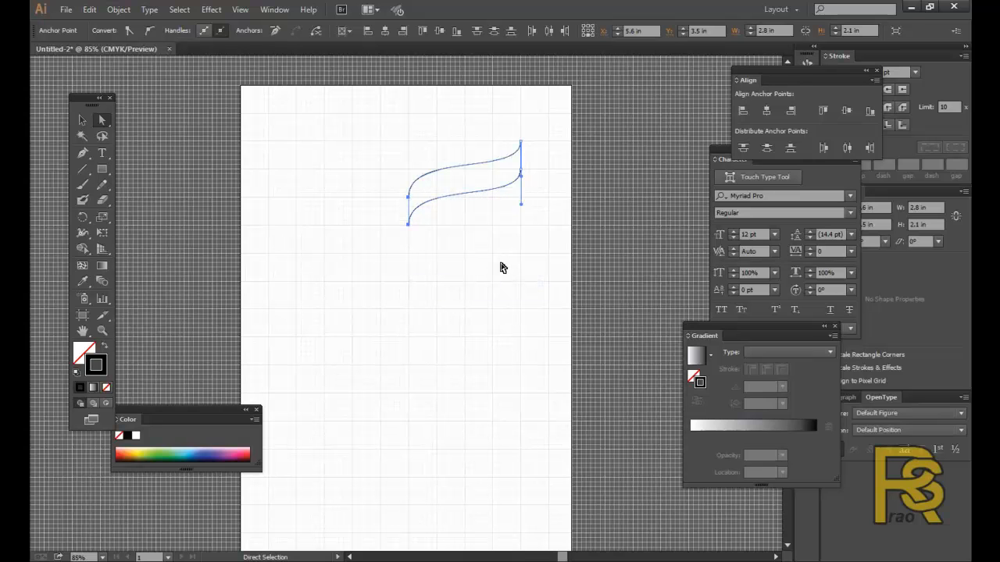
pyautogui.click(502, 267)
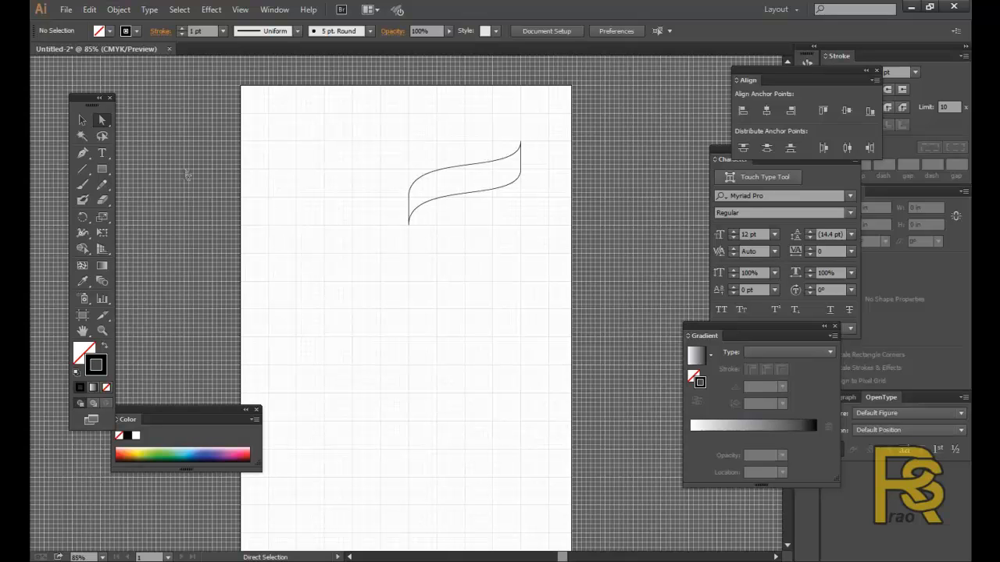
# Select the whole closed ribbon shape and close the Gradient panel
pyautogui.click(82, 119)
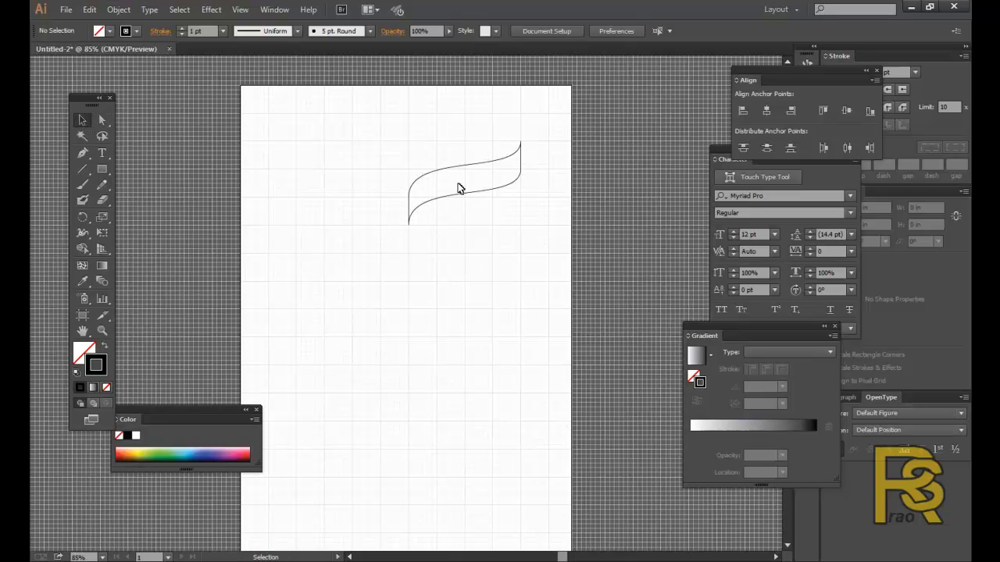
pyautogui.click(448, 170)
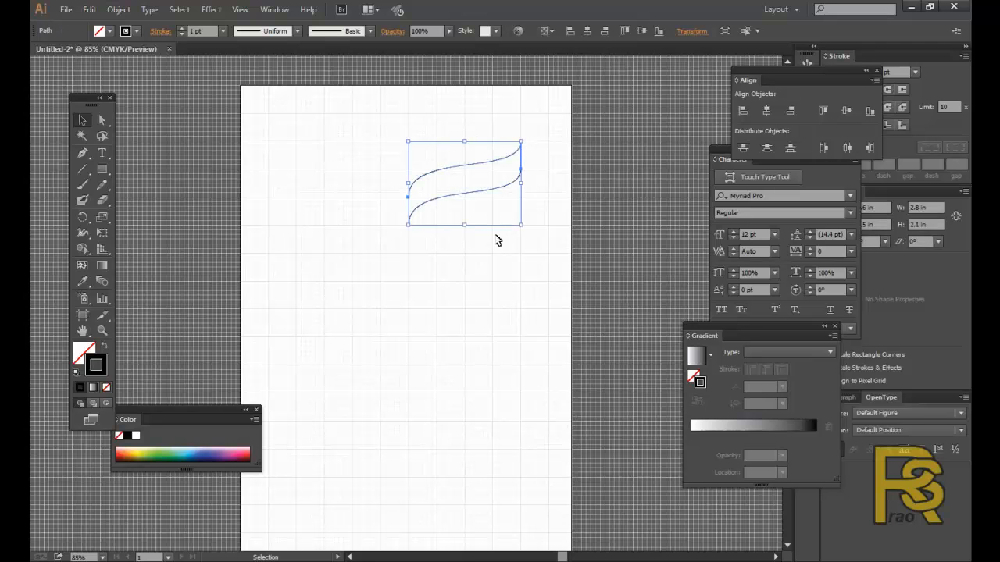
pyautogui.moveTo(692, 323); pyautogui.dragTo(406, 270)
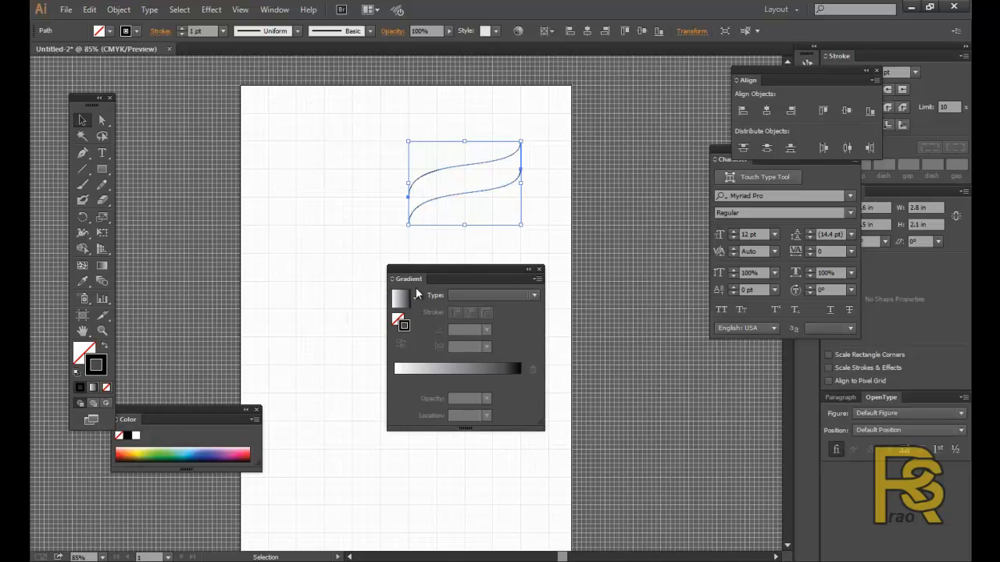
pyautogui.click(539, 269)
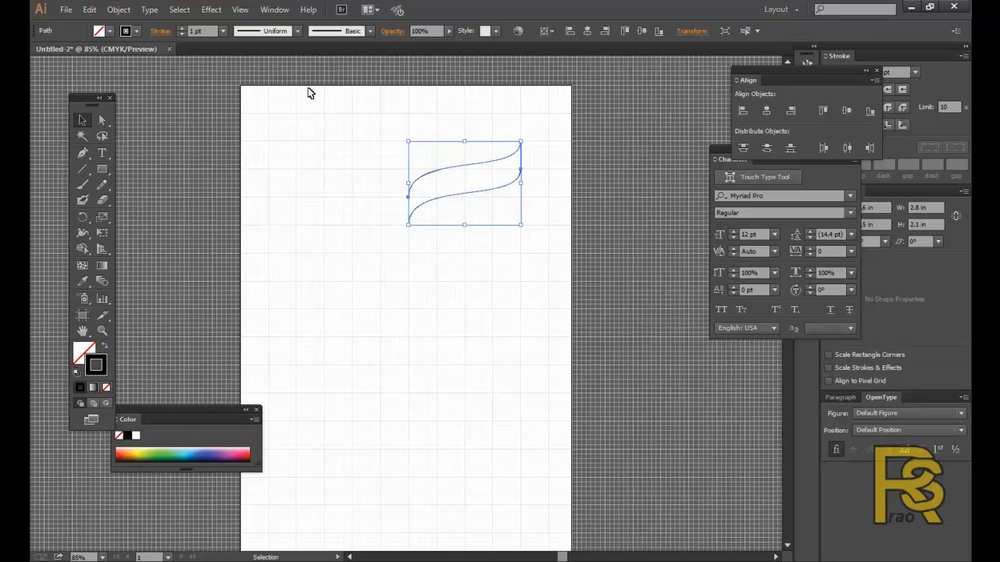
# Open the Gradient panel and place it clear of the ribbon shape
pyautogui.click(271, 9)
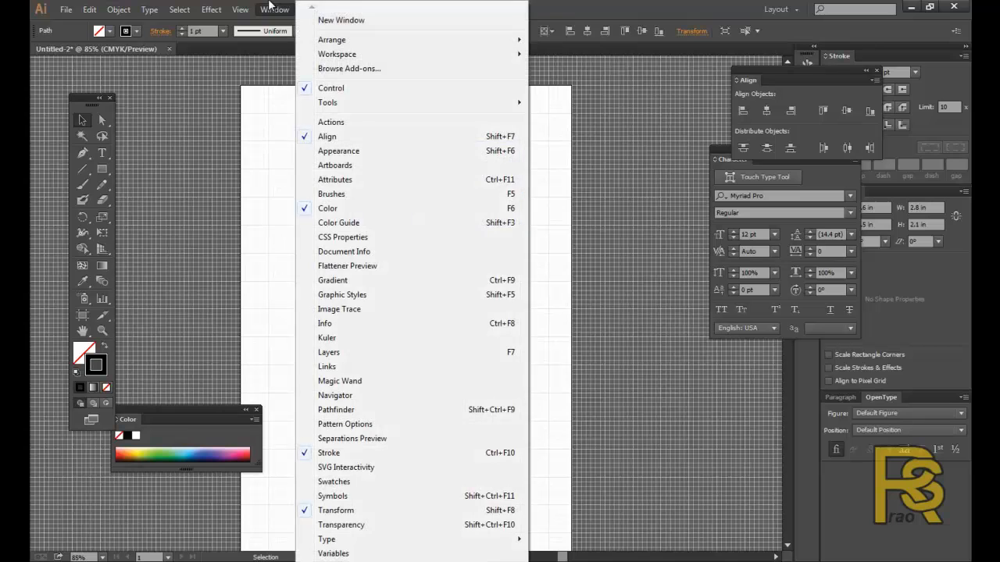
pyautogui.click(332, 281)
pyautogui.moveTo(422, 273); pyautogui.dragTo(568, 271)
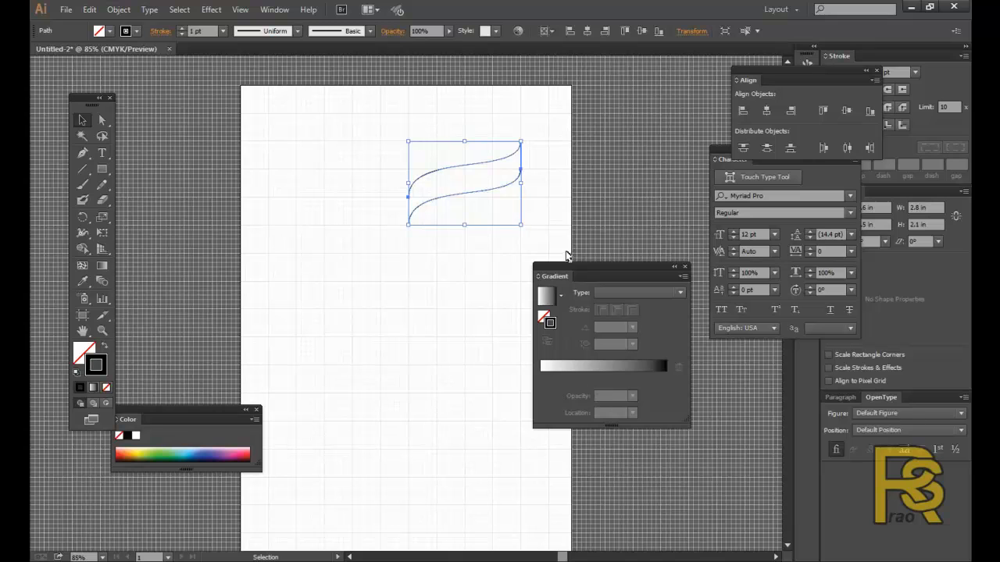
pyautogui.moveTo(563, 270); pyautogui.dragTo(581, 261)
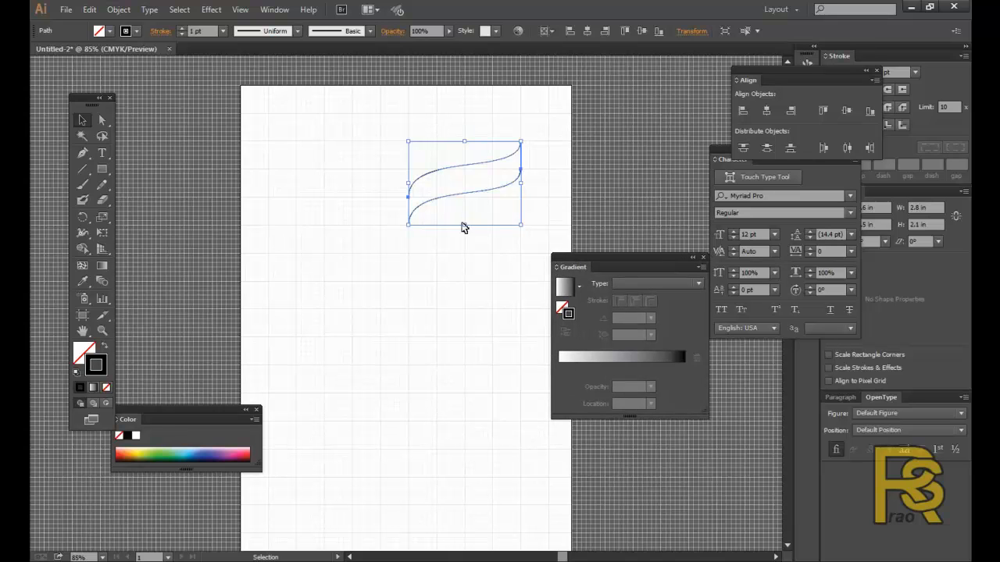
# Apply a linear gradient to the ribbon's stroke, with both stops green and the end stop at 93.37%
pyautogui.click(570, 361)
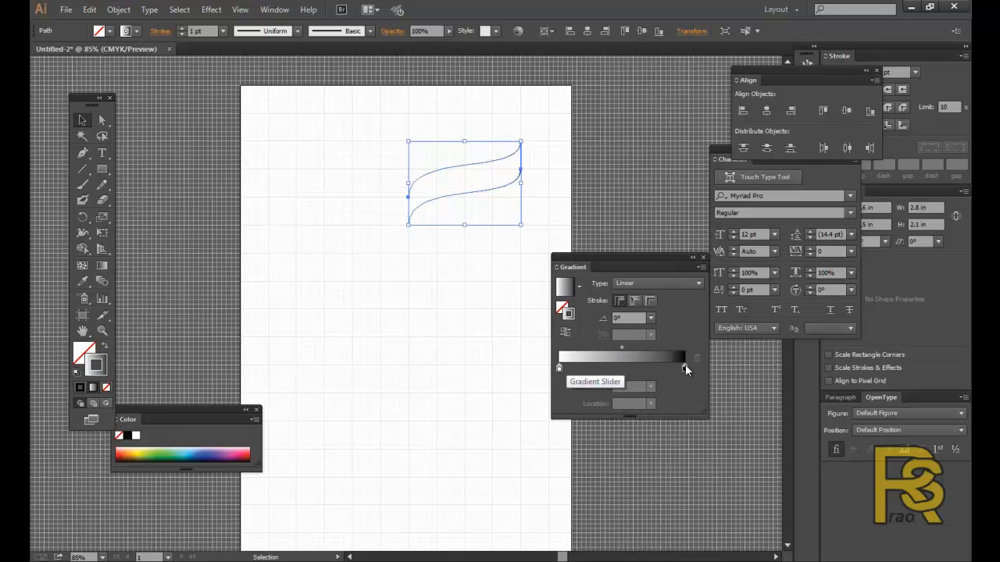
pyautogui.click(685, 367)
pyautogui.moveTo(687, 373); pyautogui.dragTo(679, 374)
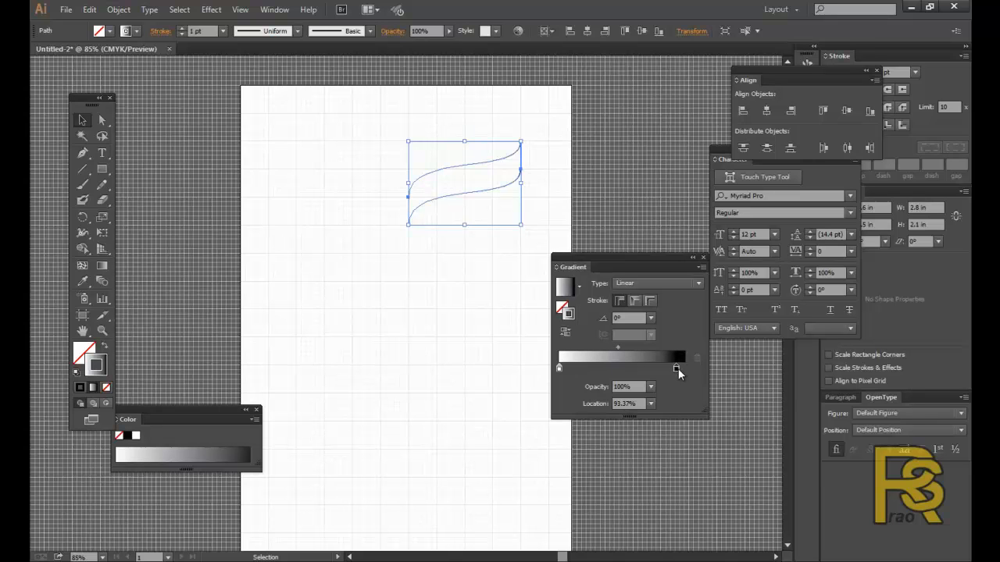
pyautogui.doubleClick(677, 370)
pyautogui.click(569, 409)
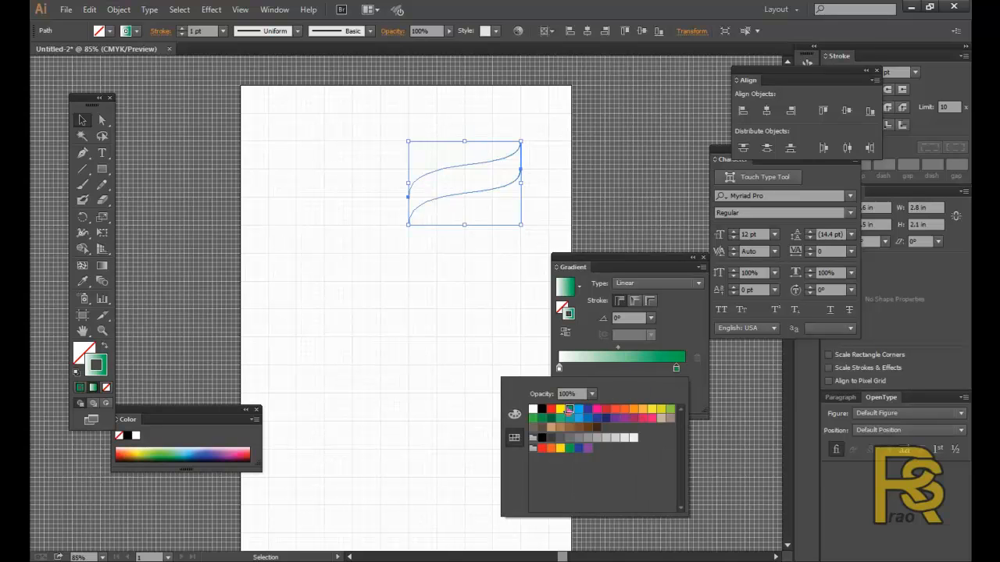
pyautogui.doubleClick(559, 369)
pyautogui.click(542, 418)
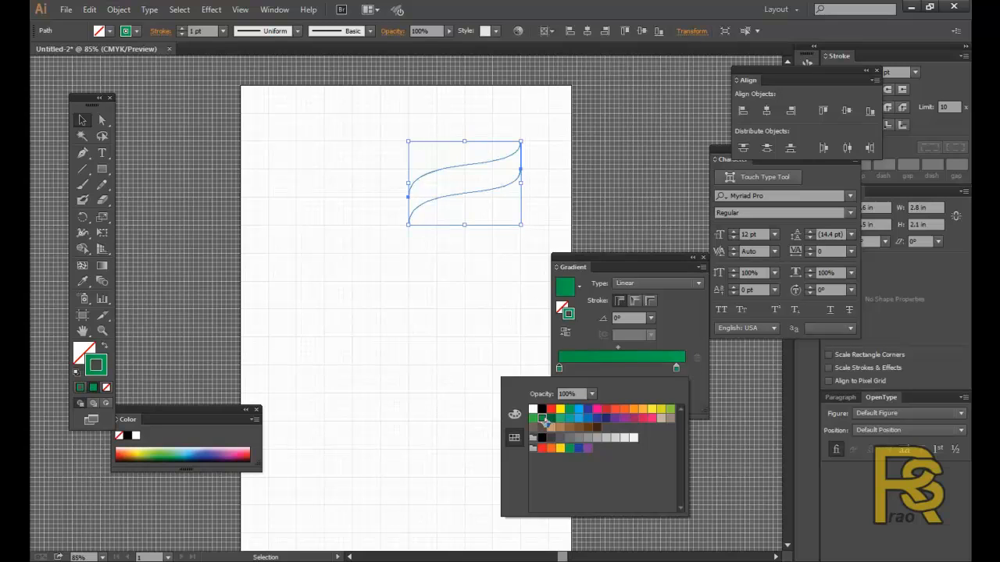
pyautogui.click(601, 260)
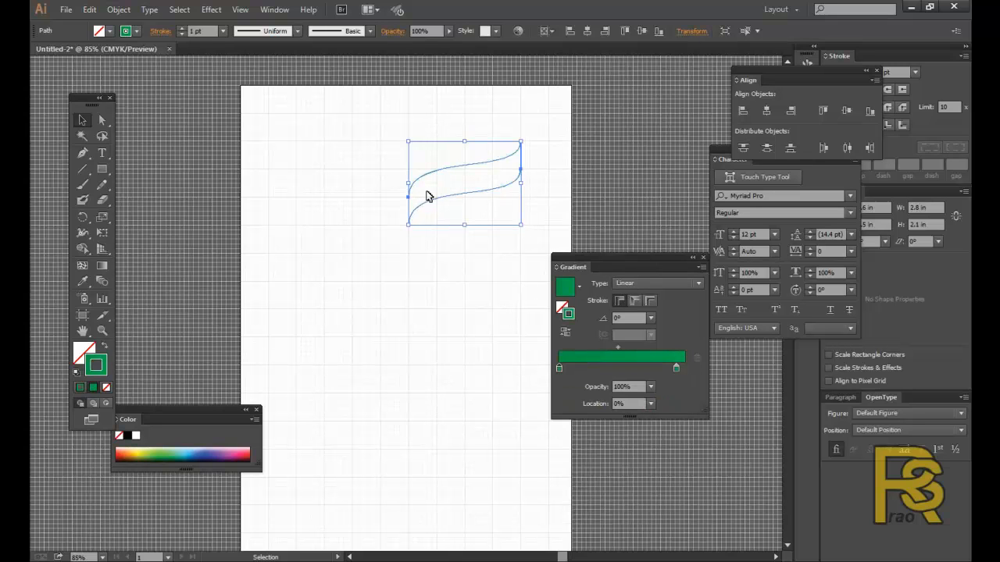
# Fill the ribbon with a linear gradient and set its start stop to light green
pyautogui.click(82, 356)
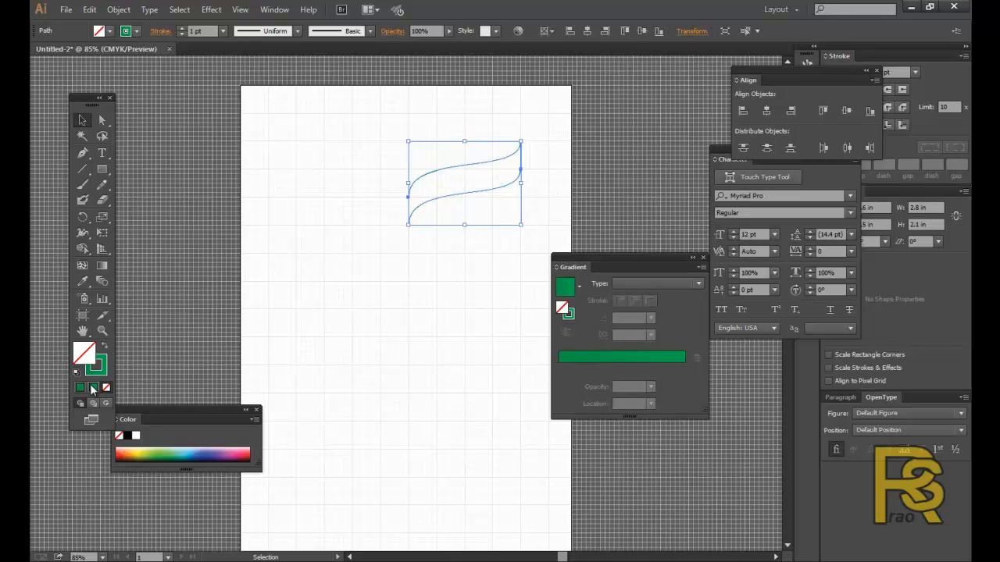
pyautogui.click(92, 388)
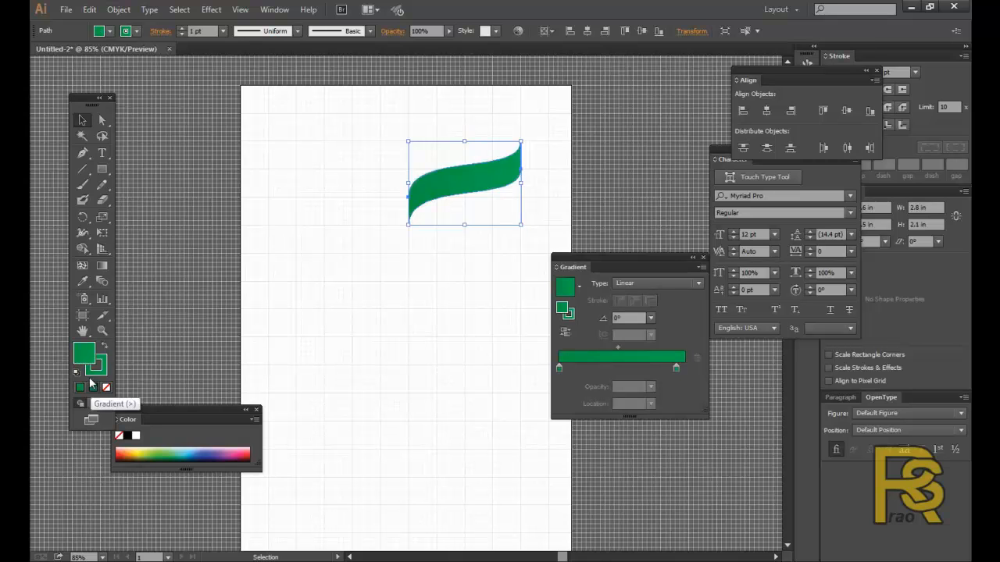
pyautogui.doubleClick(557, 367)
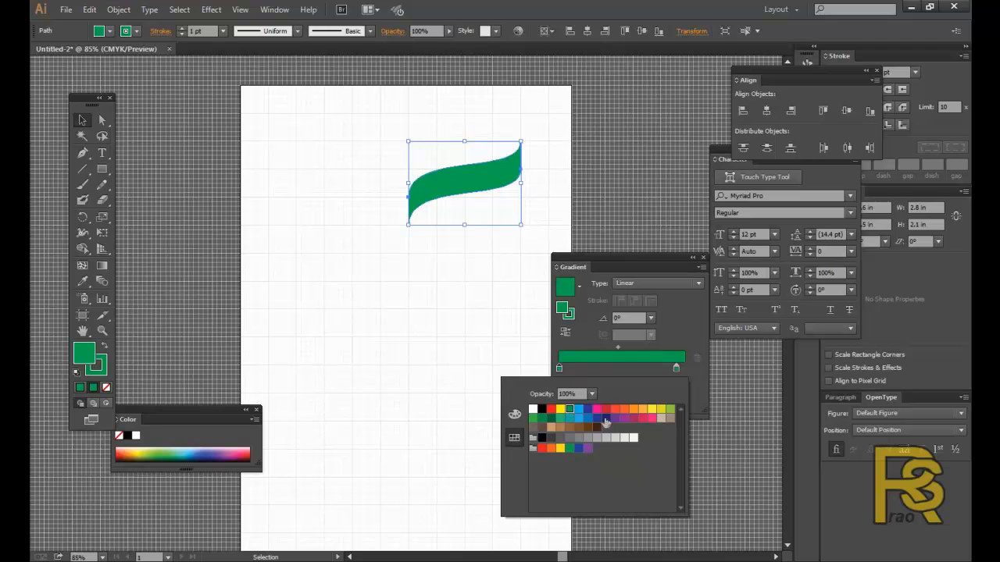
pyautogui.click(669, 408)
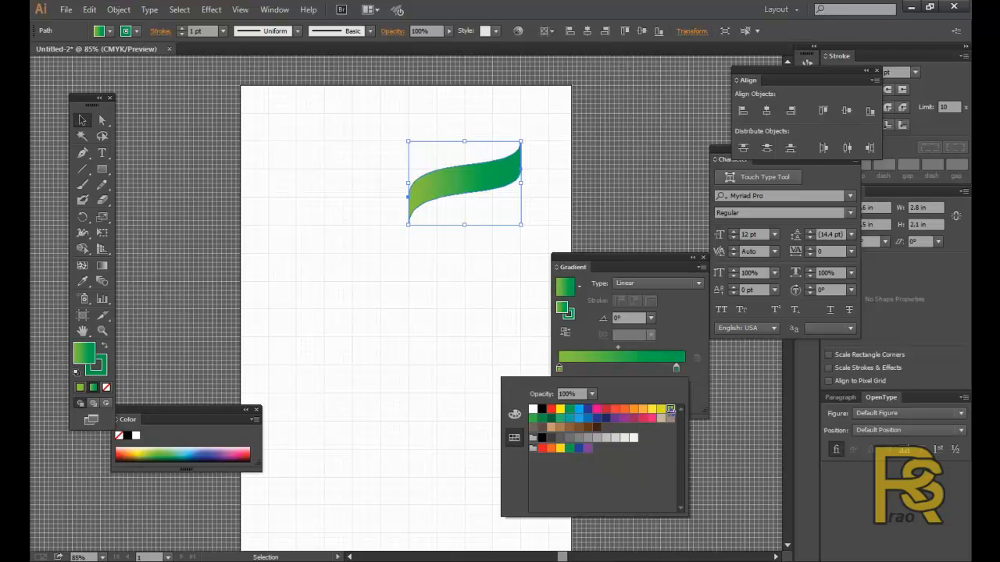
# Give the fill gradient a blue end stop at 100% location, removing the extra stop beside it, and move the Gradient panel aside
pyautogui.click(675, 363)
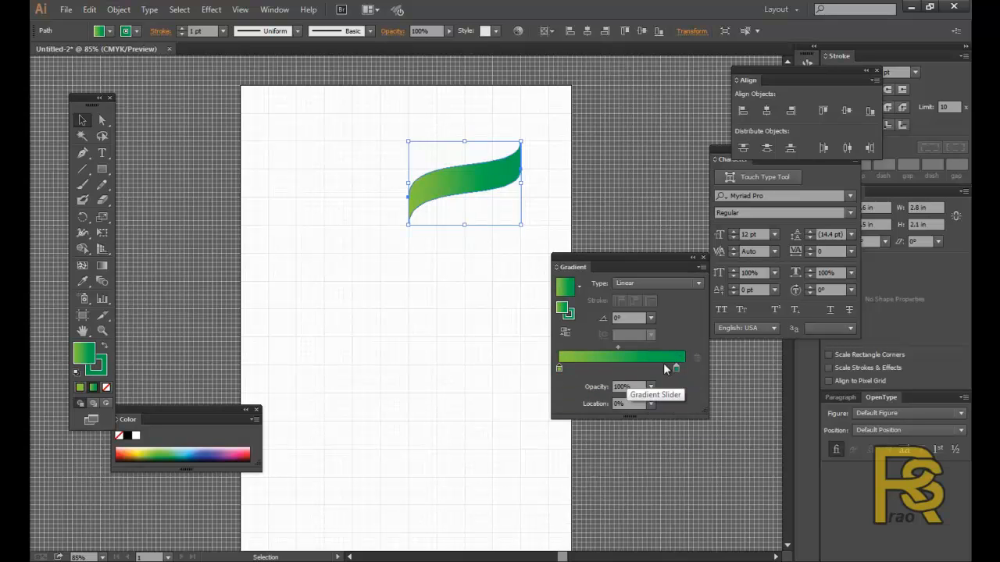
pyautogui.doubleClick(676, 368)
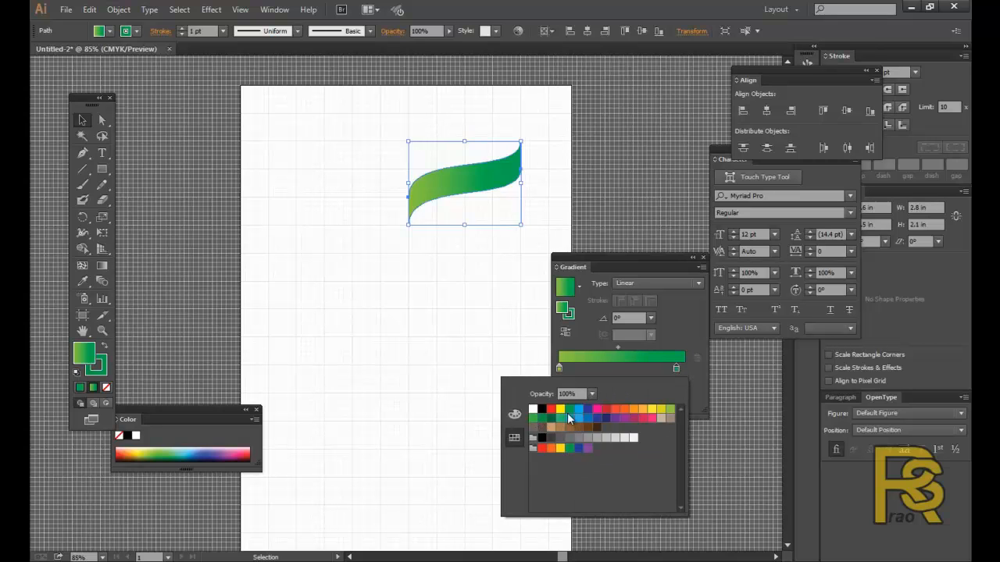
pyautogui.click(579, 419)
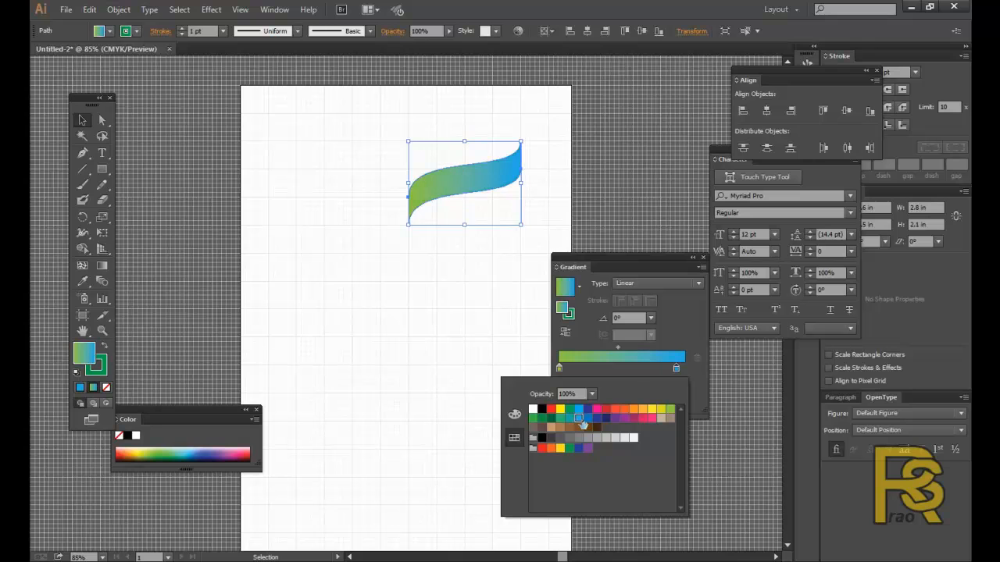
pyautogui.click(649, 371)
pyautogui.click(685, 368)
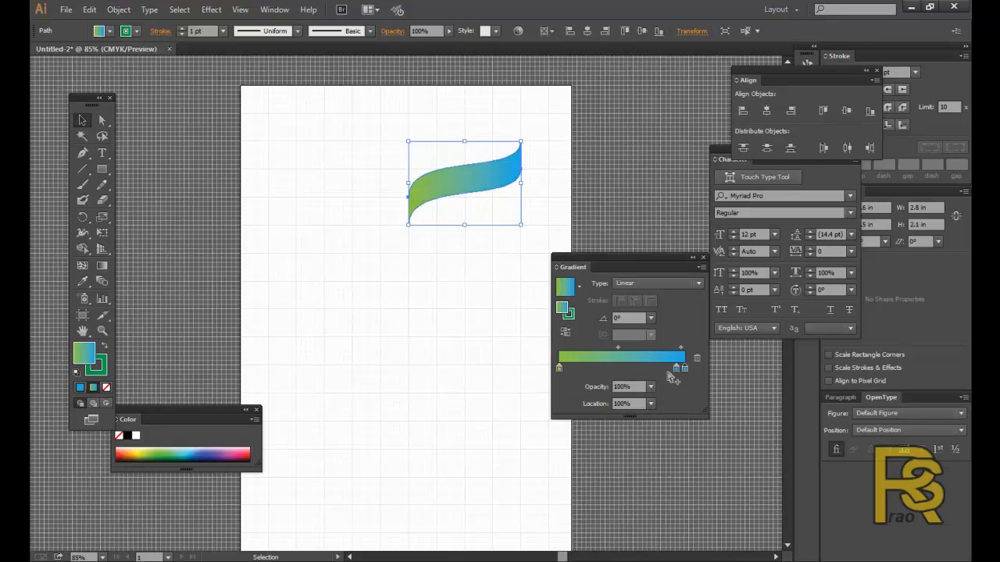
pyautogui.moveTo(676, 368); pyautogui.dragTo(677, 406)
pyautogui.click(613, 171)
pyautogui.moveTo(587, 254); pyautogui.dragTo(616, 256)
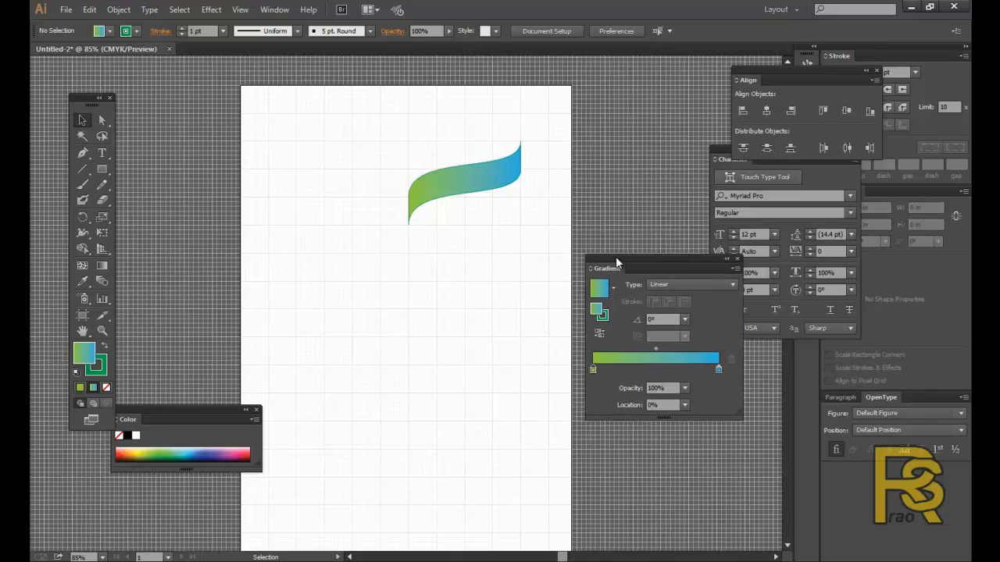
# Try to remove the ribbon's green stroke with nothing selected
pyautogui.click(101, 364)
pyautogui.click(106, 388)
pyautogui.click(83, 353)
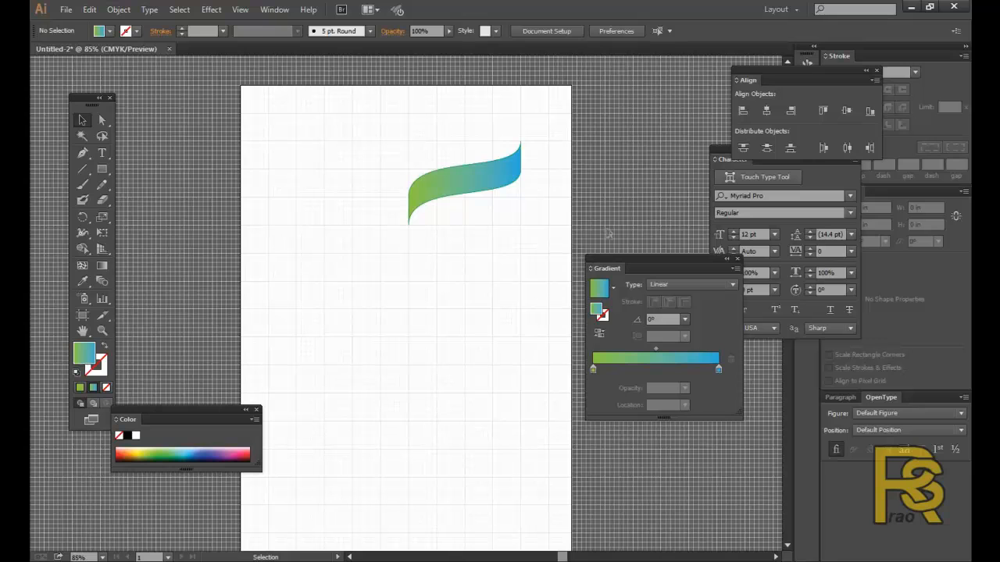
# Duplicate the gradient ribbon two grid squares straight below the original
pyautogui.click(479, 194)
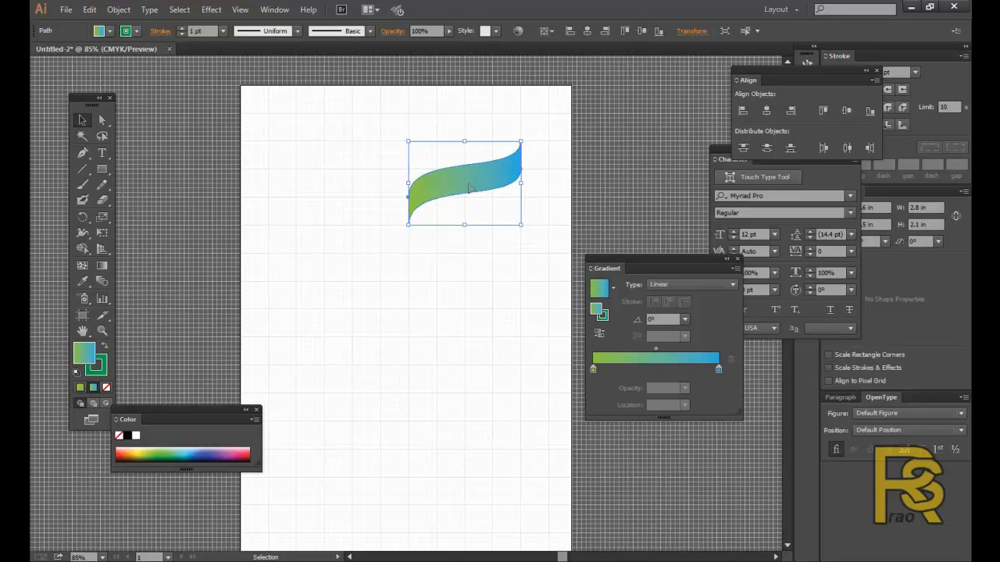
pyautogui.moveTo(470, 189); pyautogui.dragTo(471, 243)
pyautogui.click(551, 216)
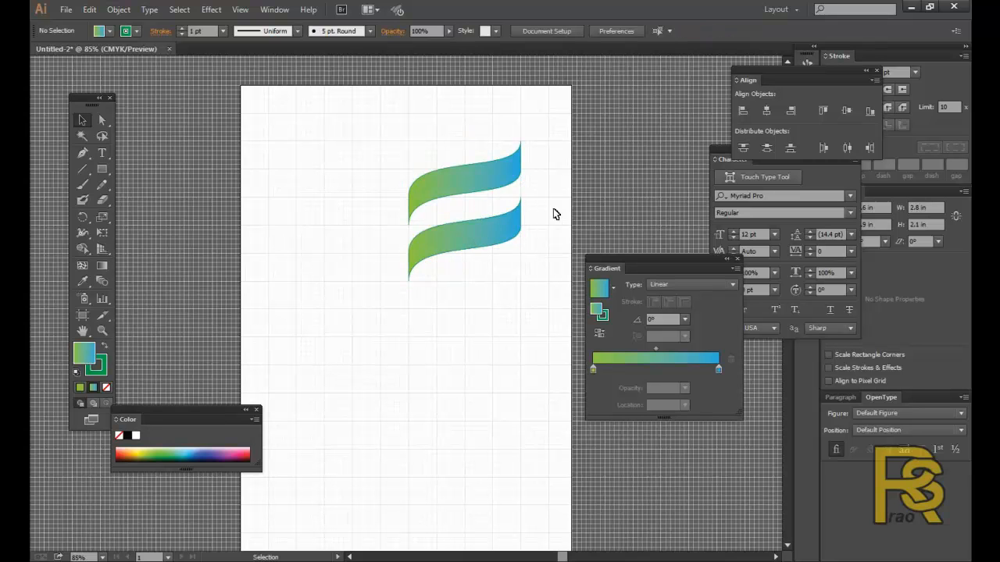
# Set the stroke to none on the lower ribbon copy and on the original upper ribbon
pyautogui.click(497, 231)
pyautogui.click(97, 368)
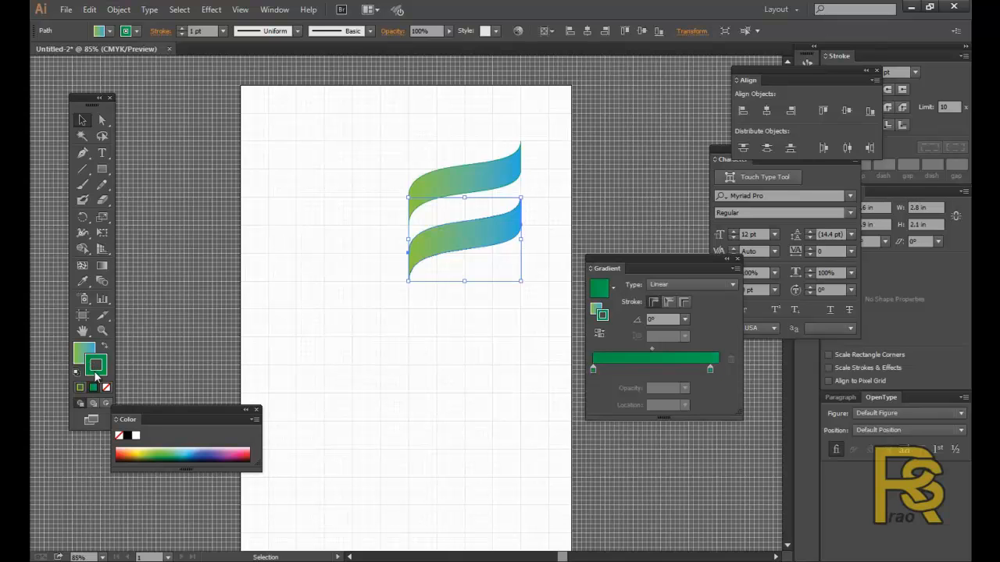
pyautogui.click(106, 387)
pyautogui.click(81, 354)
pyautogui.click(500, 176)
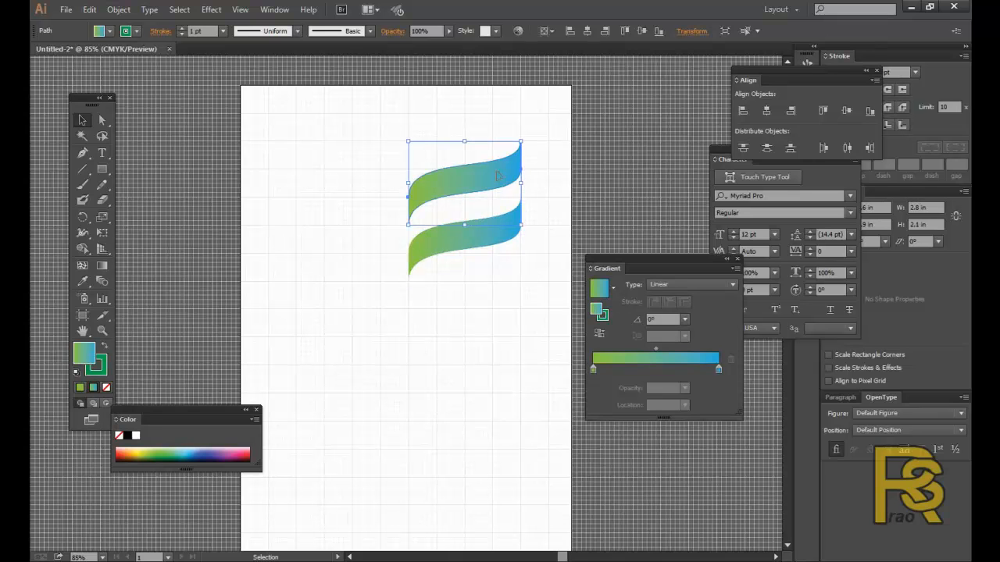
pyautogui.click(97, 368)
pyautogui.click(106, 388)
pyautogui.click(82, 353)
pyautogui.click(272, 351)
# Reflect the lower ribbon across the vertical axis at 90°
pyautogui.click(463, 235)
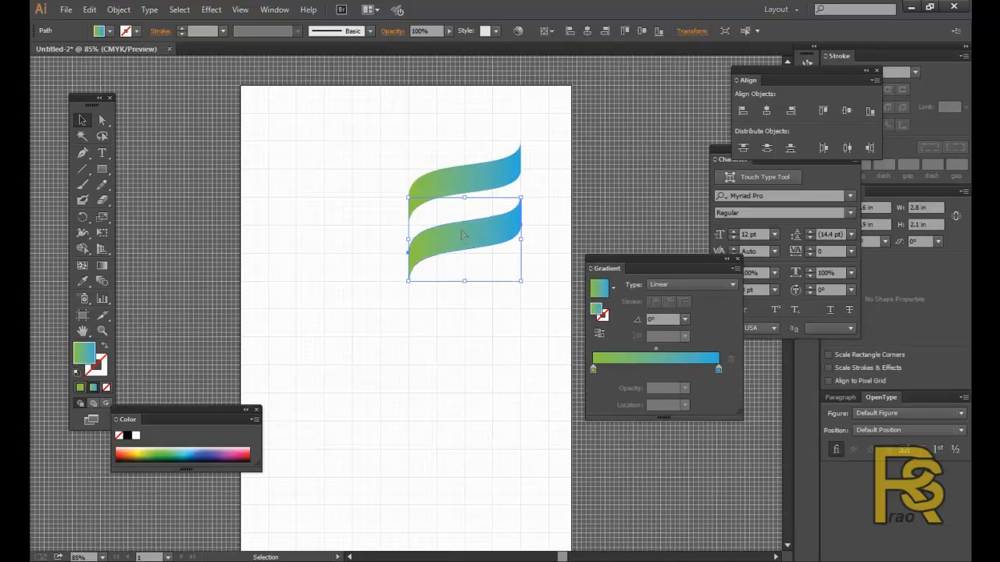
pyautogui.rightClick(469, 232)
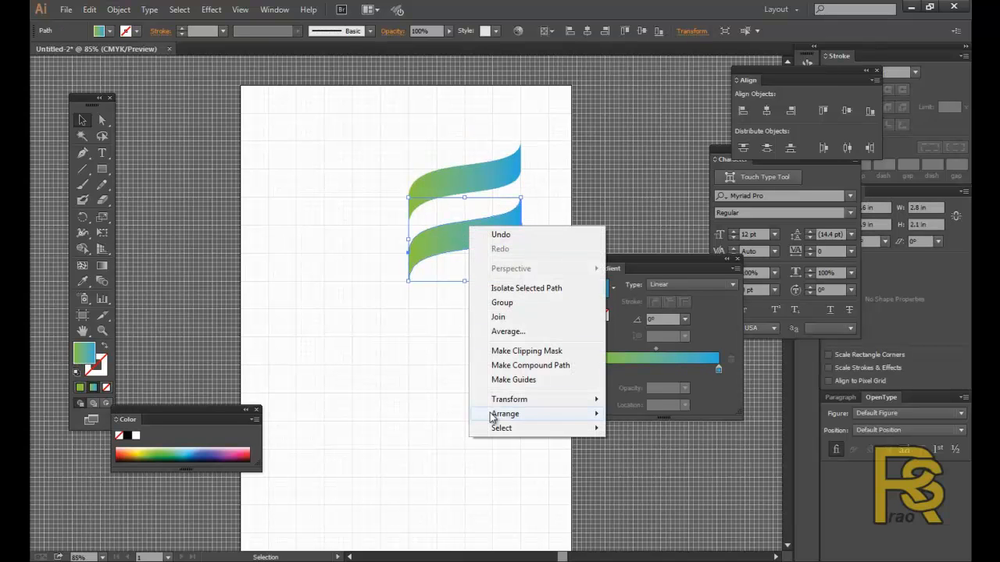
pyautogui.moveTo(500, 400)
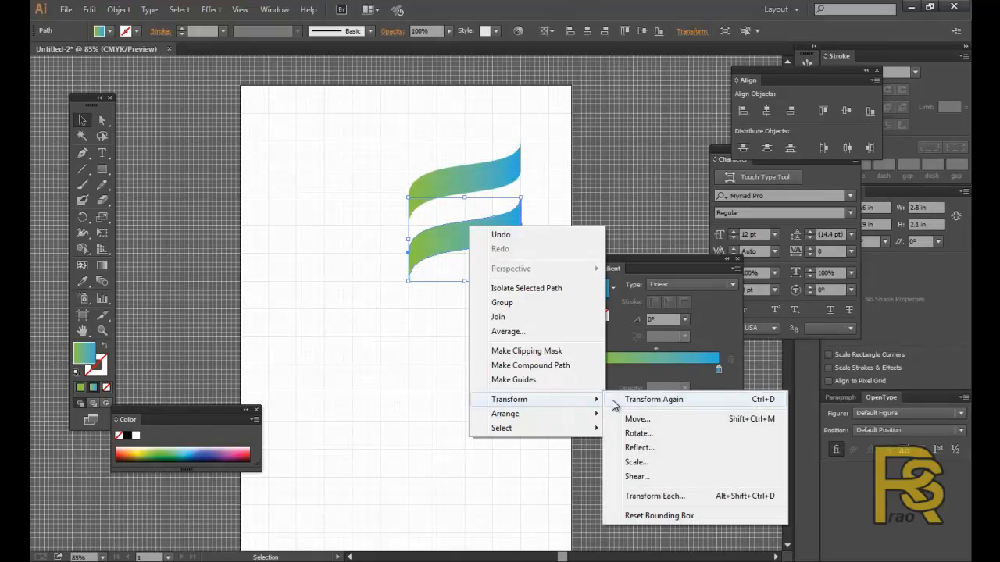
pyautogui.click(637, 448)
pyautogui.moveTo(745, 119); pyautogui.dragTo(623, 115)
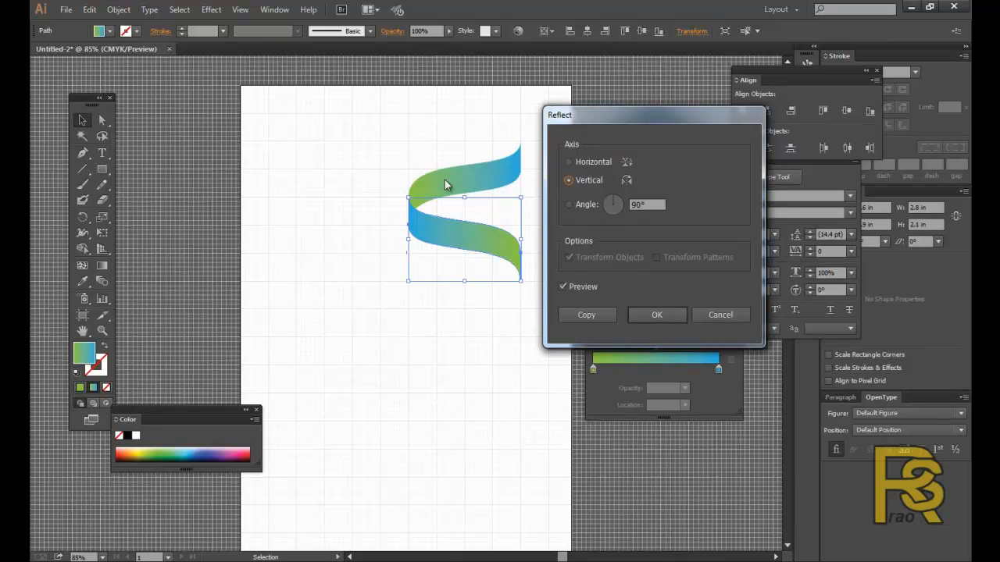
pyautogui.click(657, 315)
pyautogui.click(401, 379)
pyautogui.click(460, 232)
pyautogui.click(470, 179)
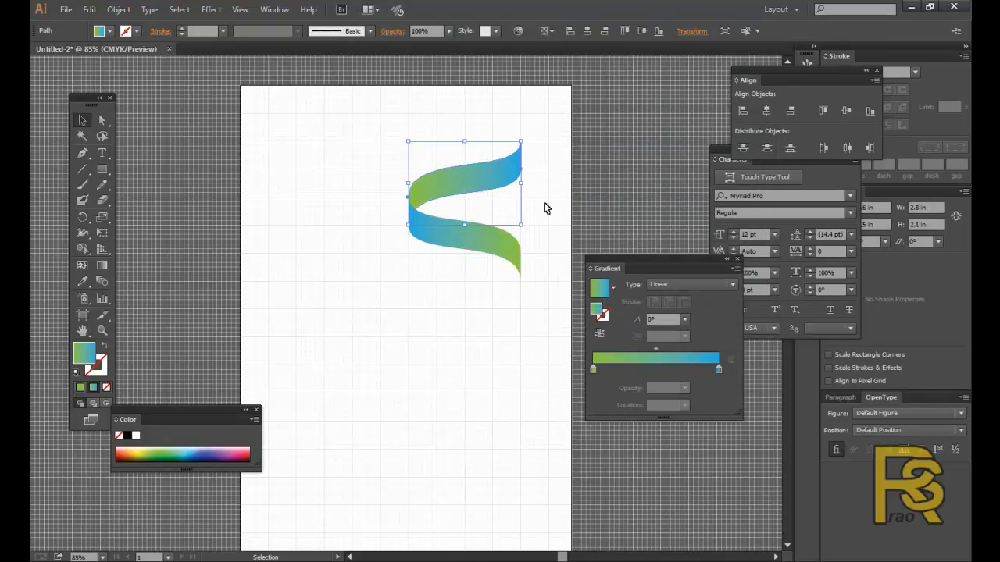
pyautogui.click(592, 165)
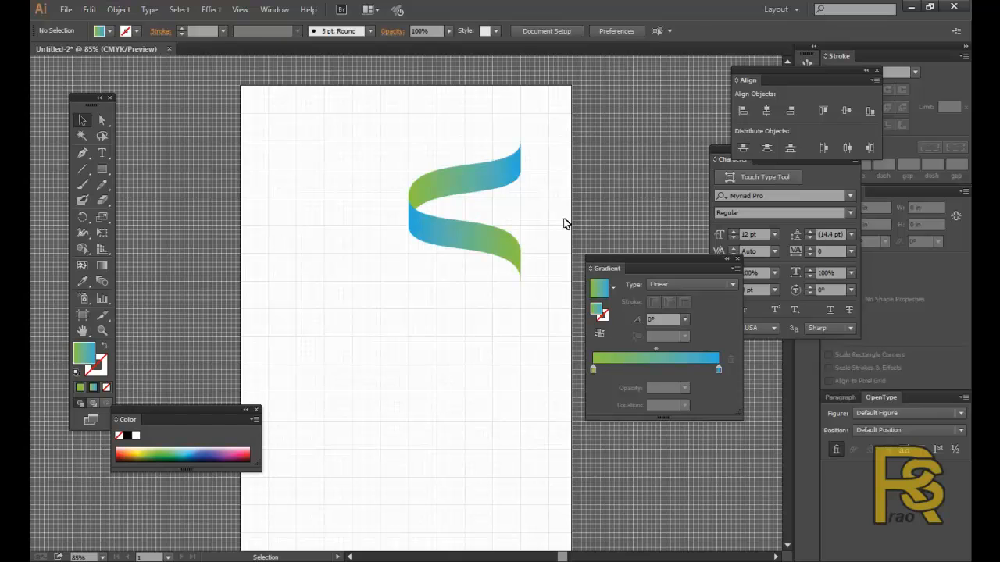
# Recolour the upper ribbon's gradient from medium grey to very light grey and move the Gradient panel further aside
pyautogui.click(513, 181)
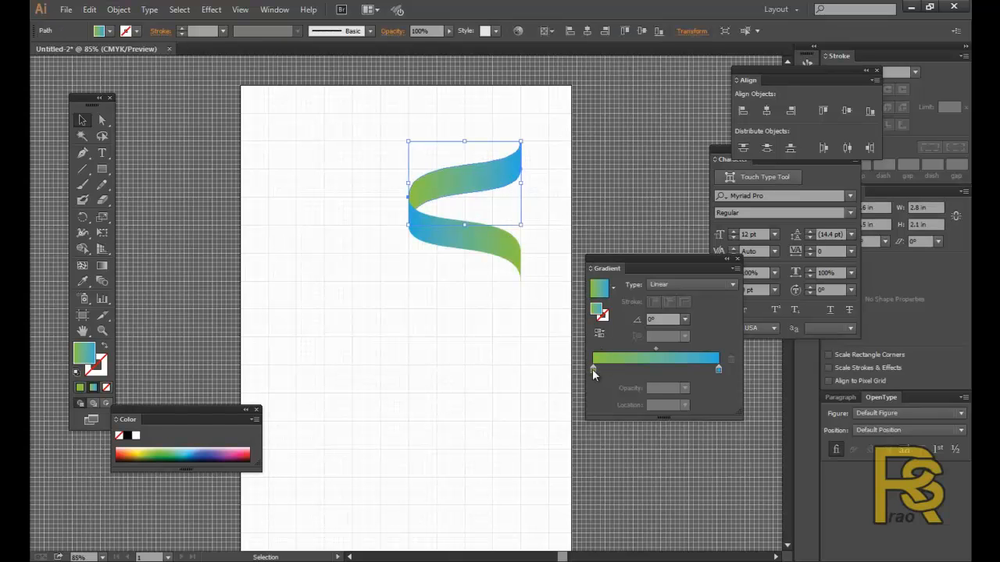
pyautogui.doubleClick(592, 368)
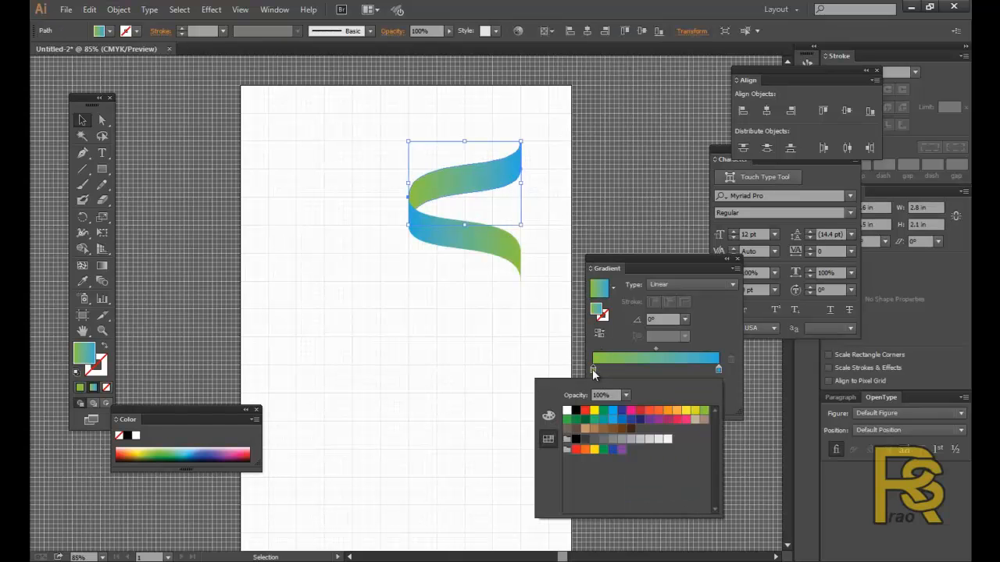
pyautogui.click(607, 443)
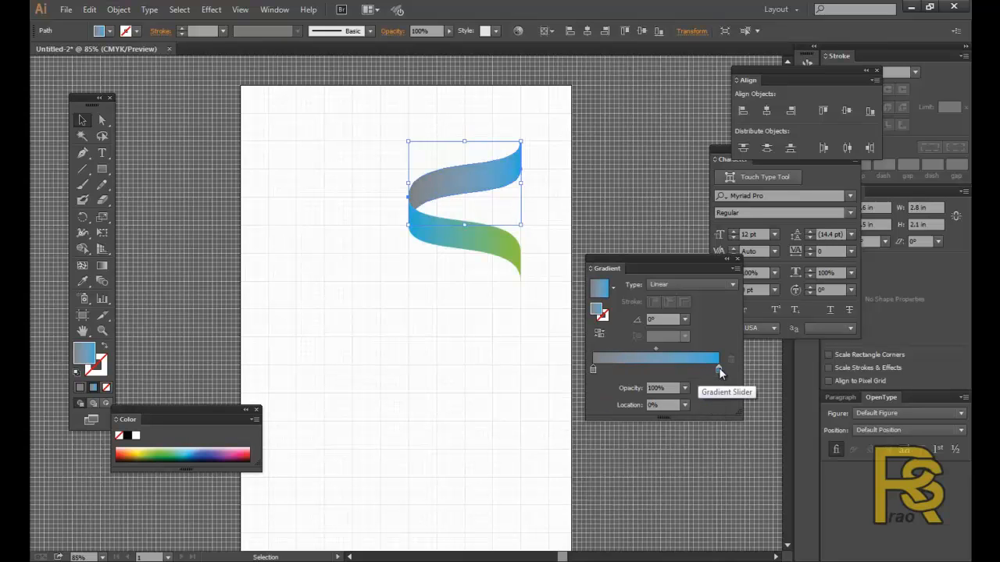
pyautogui.doubleClick(718, 367)
pyautogui.click(623, 439)
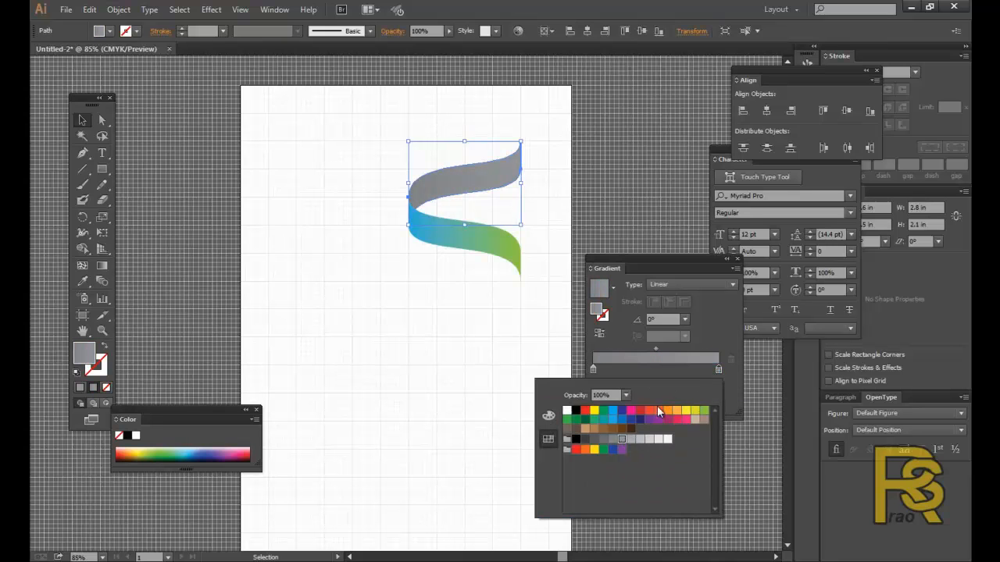
pyautogui.click(658, 439)
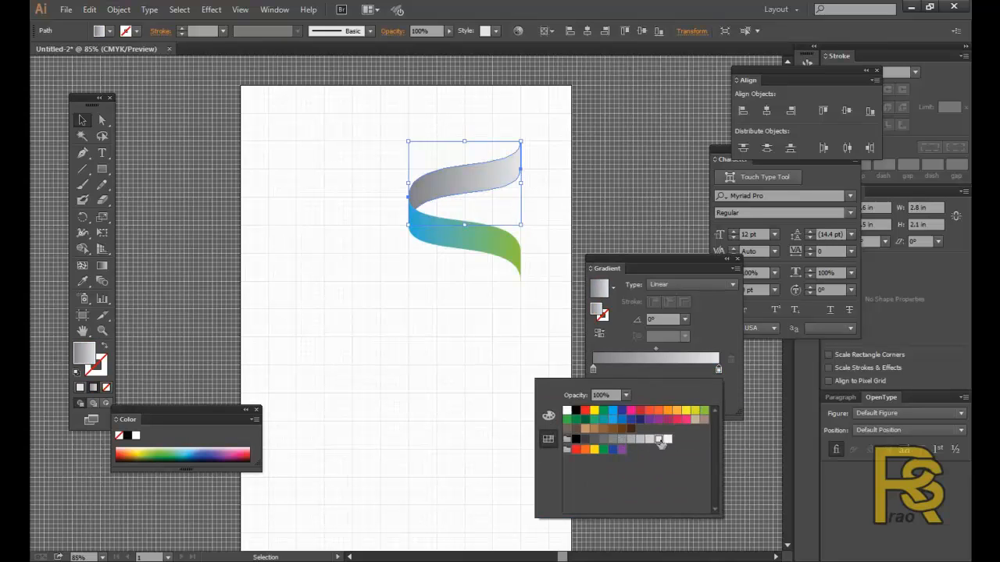
pyautogui.click(654, 221)
pyautogui.click(654, 222)
pyautogui.moveTo(618, 259); pyautogui.dragTo(658, 266)
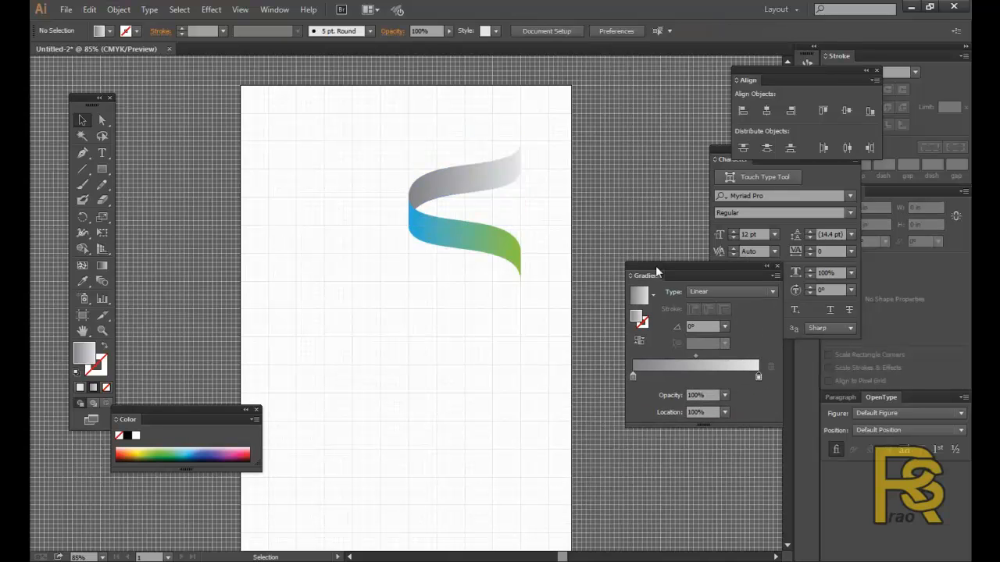
# Duplicate the grey ribbon straight down so the copy continues from the lower end of the blue-green ribbon
pyautogui.click(495, 172)
pyautogui.click(471, 249)
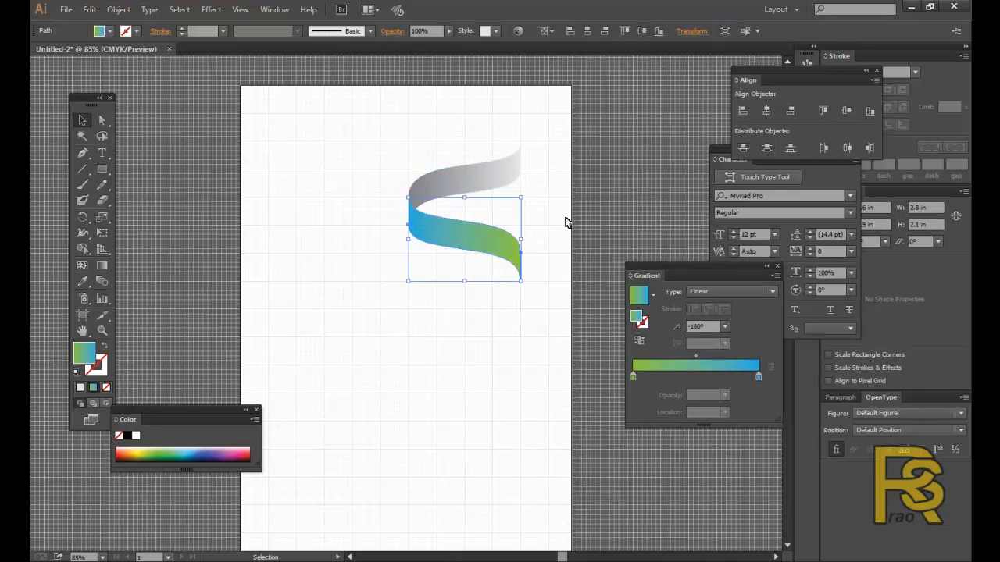
pyautogui.click(566, 219)
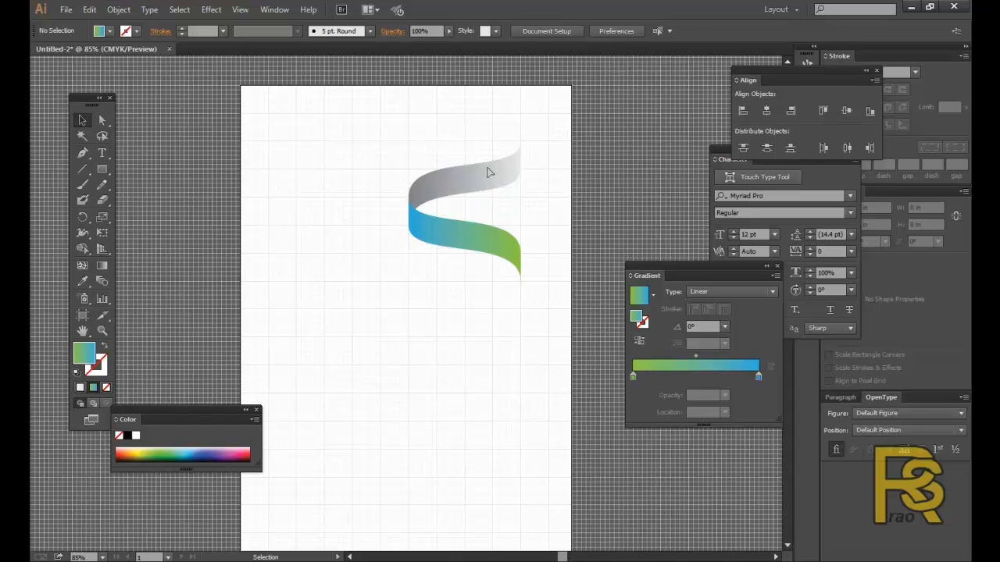
pyautogui.click(487, 173)
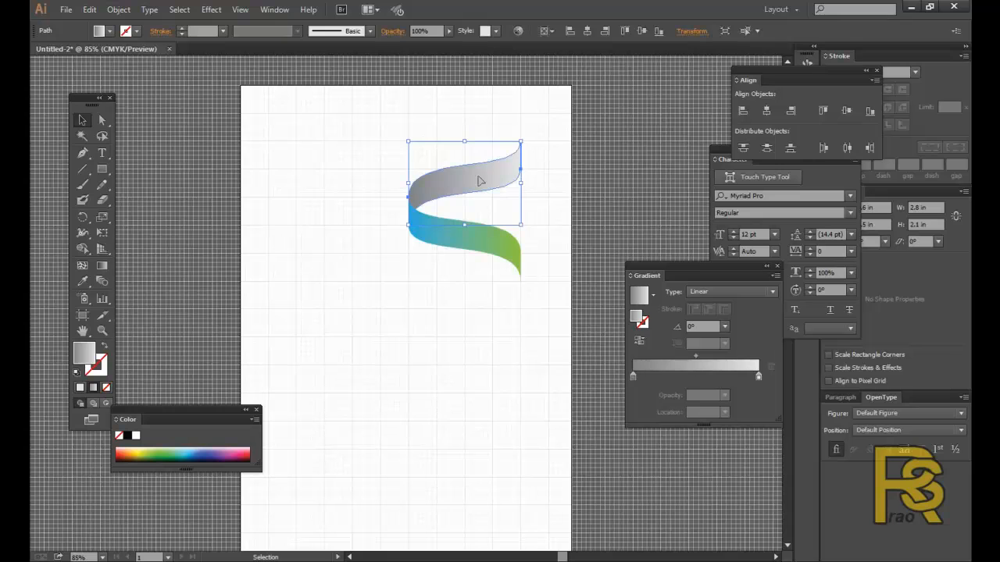
pyautogui.moveTo(483, 182); pyautogui.dragTo(476, 282)
pyautogui.hotkey('ctrl', 'shift', 'a')
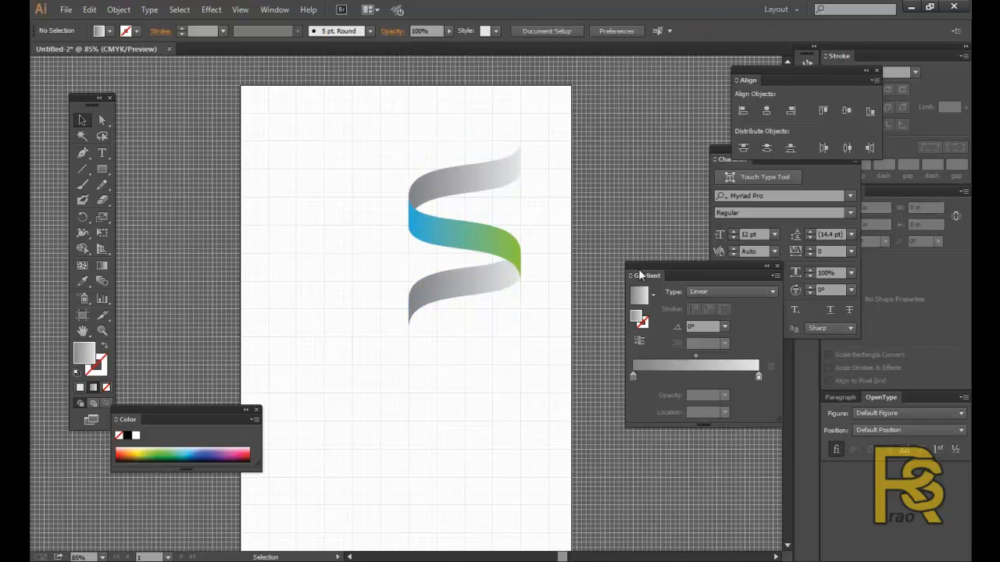
# Duplicate the blue-green ribbon straight down so the copy joins the end of the second grey ribbon
pyautogui.click(464, 186)
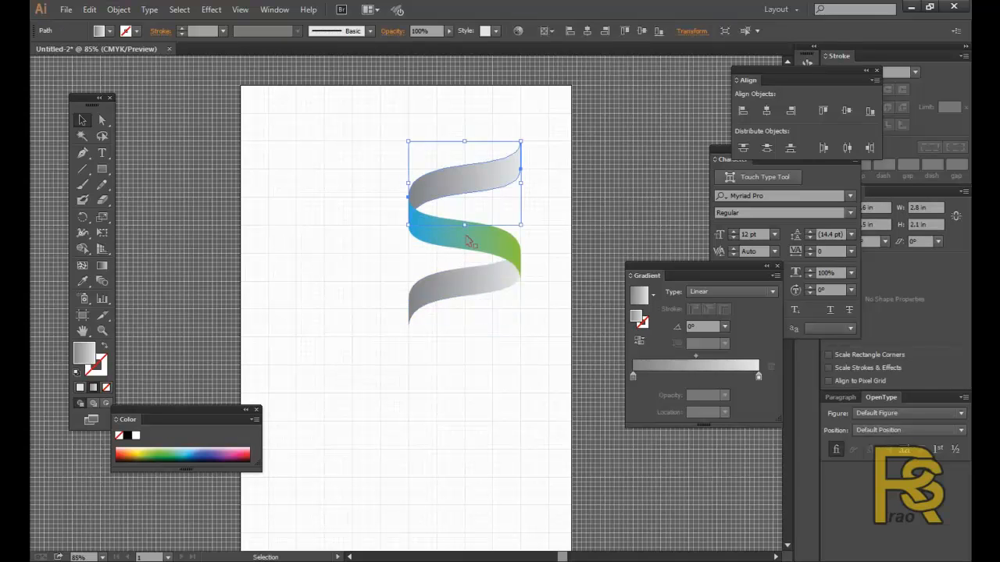
pyautogui.click(460, 248)
pyautogui.moveTo(464, 247); pyautogui.dragTo(467, 347)
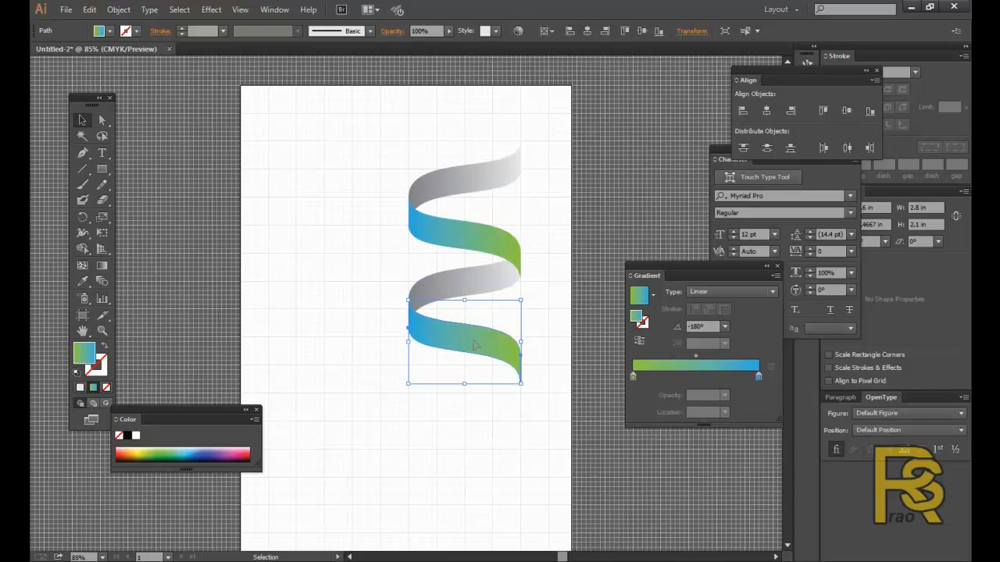
pyautogui.click(568, 338)
# Duplicate the second grey ribbon straight down to add a third grey segment to the coil
pyautogui.click(470, 289)
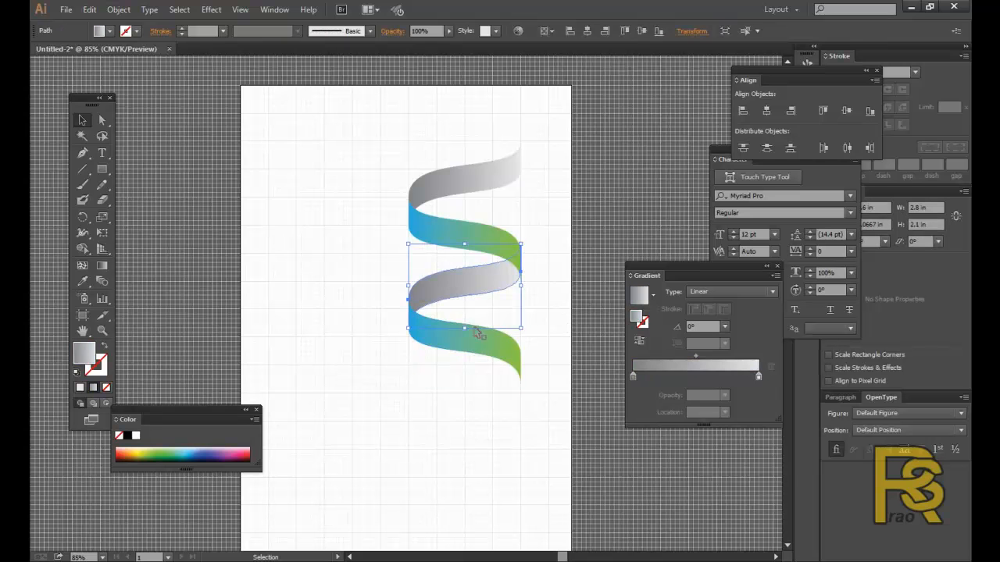
pyautogui.moveTo(459, 287); pyautogui.dragTo(461, 392)
pyautogui.click(550, 360)
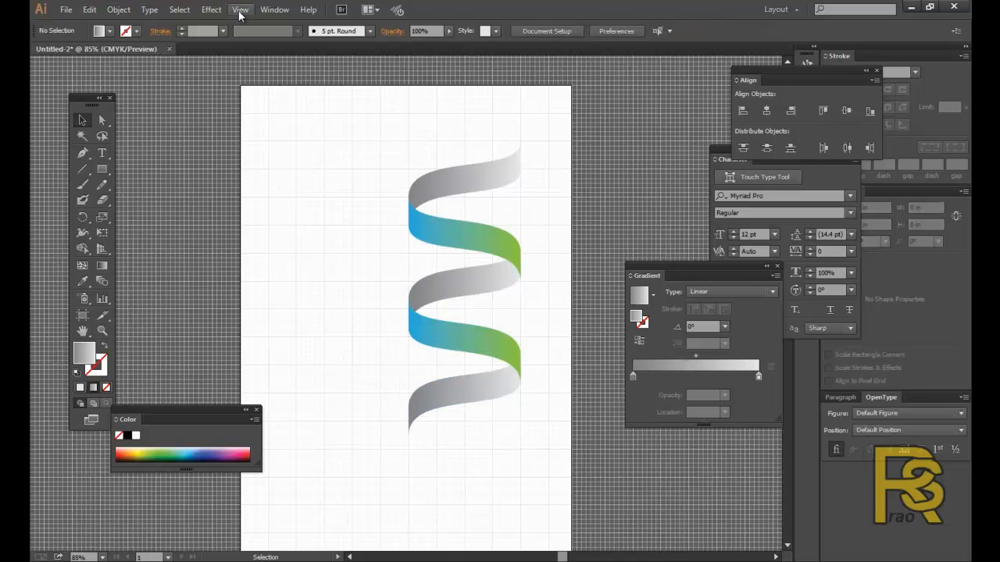
pyautogui.click(241, 11)
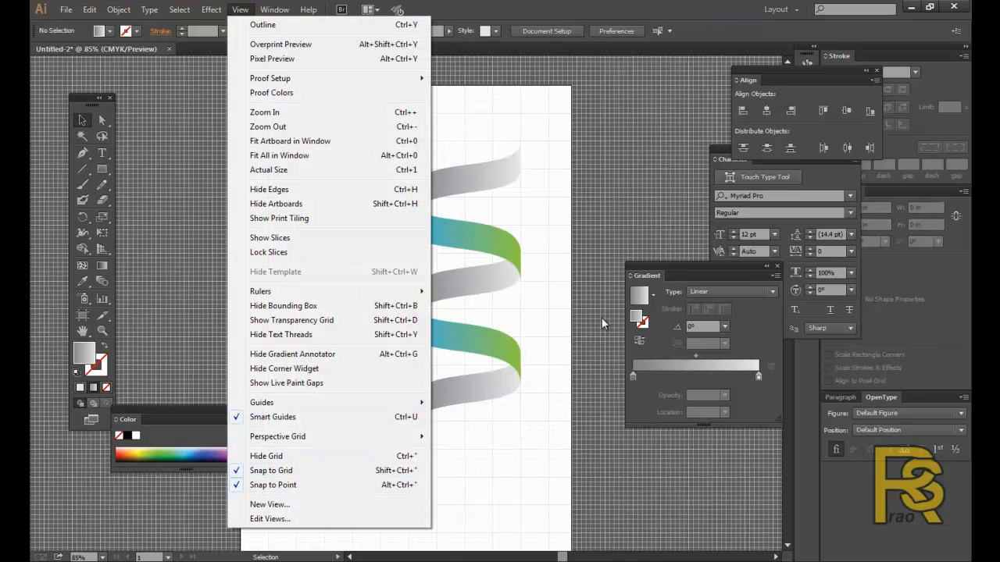
pyautogui.click(601, 321)
# Duplicate the second blue-green ribbon straight down to finish the coil with a third blue-green segment
pyautogui.click(456, 352)
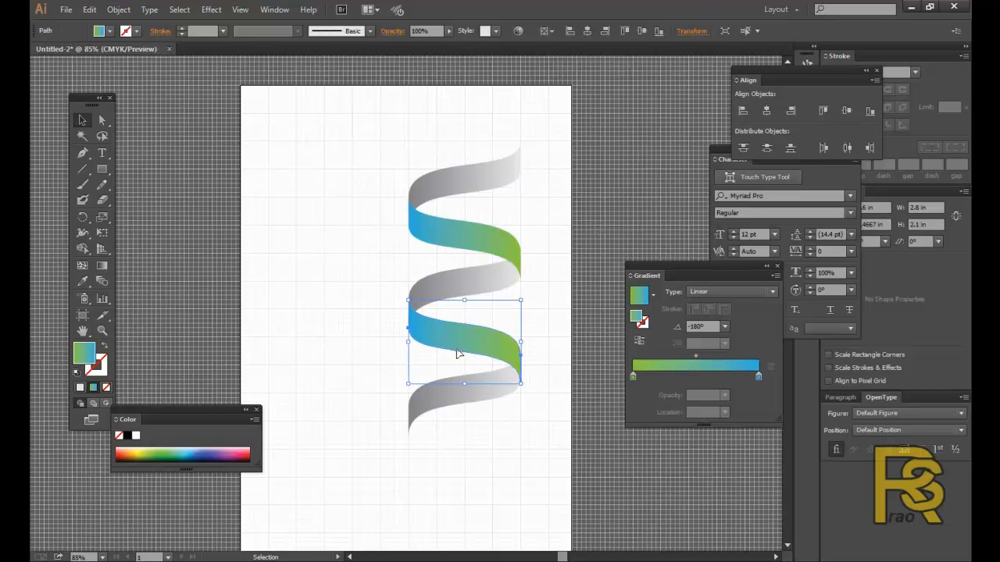
pyautogui.moveTo(458, 348); pyautogui.dragTo(459, 455)
pyautogui.click(614, 422)
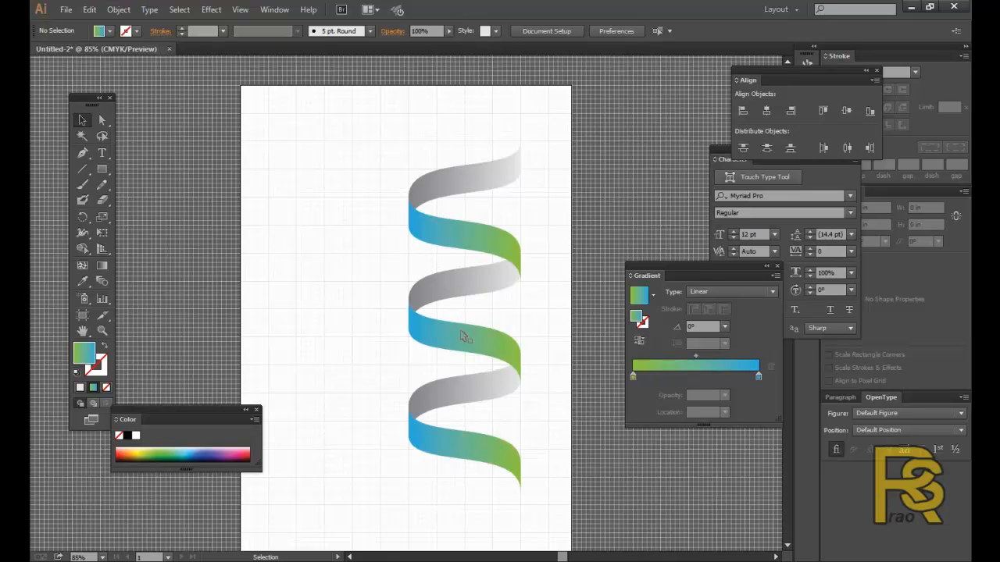
# Widen the top grey and blue-green ribbon pair to the left, keeping its right edge in place
pyautogui.click(443, 185)
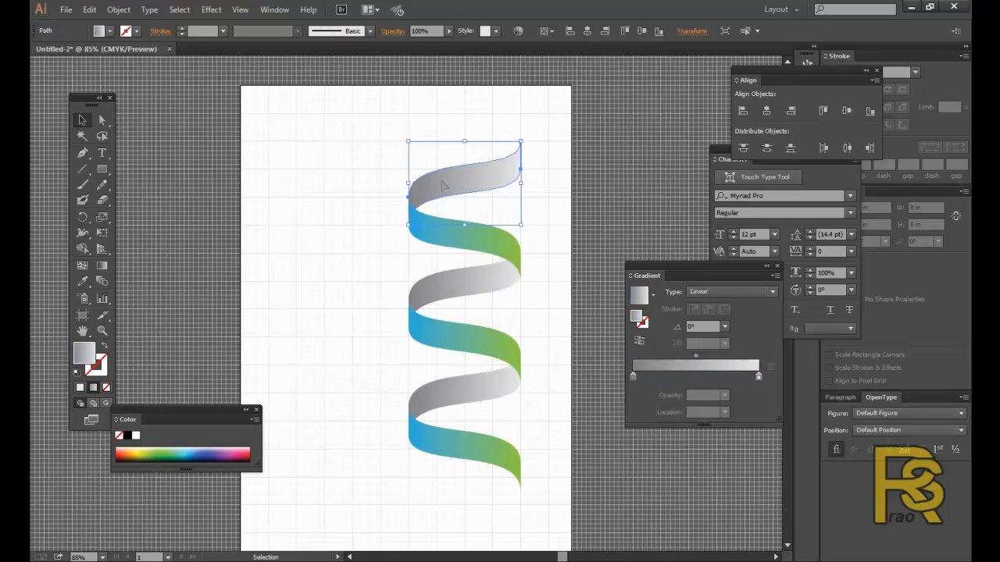
pyautogui.keyDown('shift'); pyautogui.click(427, 231); pyautogui.keyUp('shift')
pyautogui.moveTo(407, 211); pyautogui.dragTo(384, 211)
pyautogui.click(612, 224)
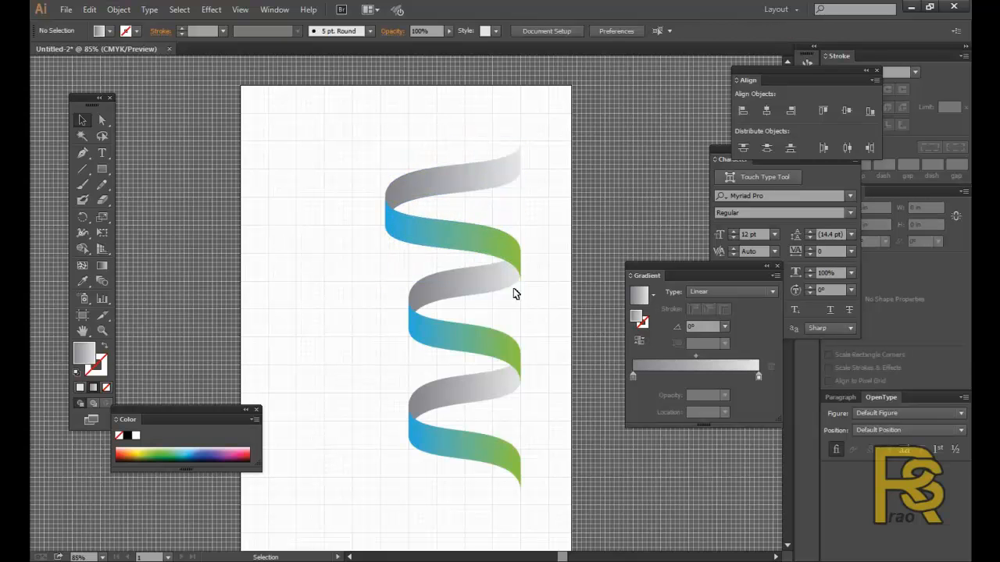
# Narrow the middle ribbon pair slightly and the bottom pair more from their left sides, so the coil tapers downward
pyautogui.click(442, 298)
pyautogui.keyDown('shift'); pyautogui.click(438, 347); pyautogui.keyUp('shift')
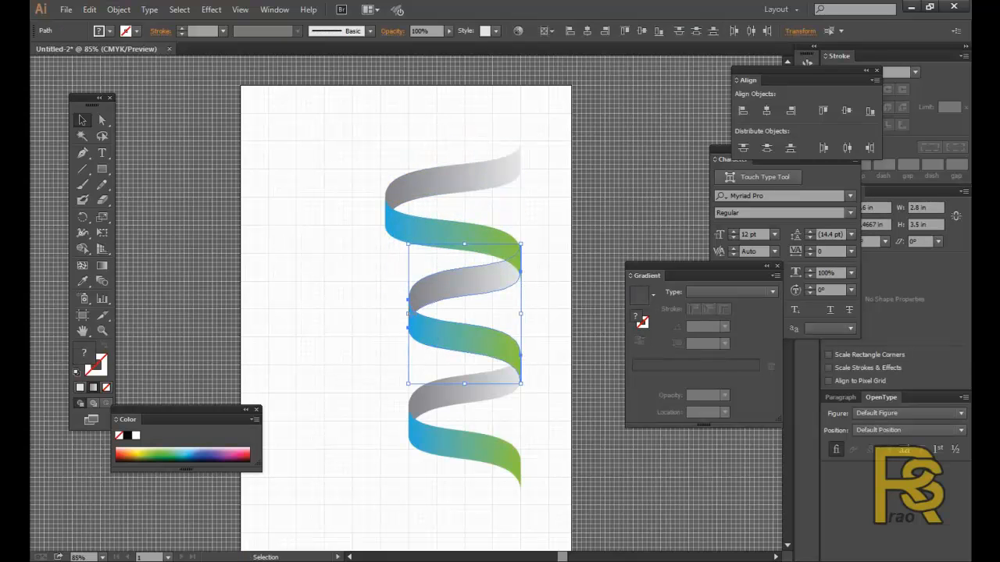
pyautogui.moveTo(407, 315); pyautogui.dragTo(412, 315)
pyautogui.click(545, 359)
pyautogui.click(451, 402)
pyautogui.keyDown('shift'); pyautogui.click(424, 446); pyautogui.keyUp('shift')
pyautogui.moveTo(406, 422); pyautogui.dragTo(432, 422)
pyautogui.click(595, 449)
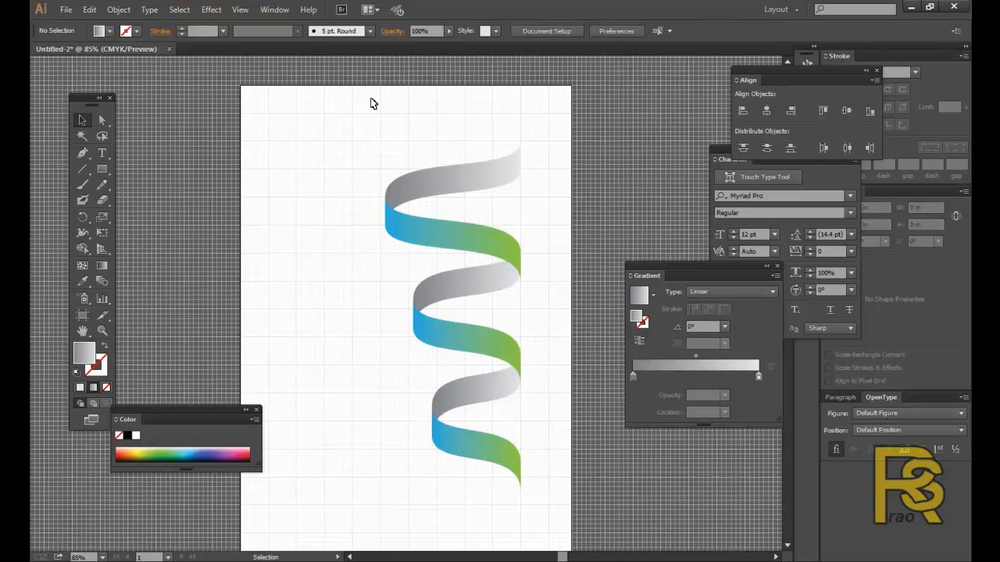
# Group all six ribbon segments and move the coil to the left and slightly up on the artboard
pyautogui.moveTo(362, 135); pyautogui.dragTo(555, 491)
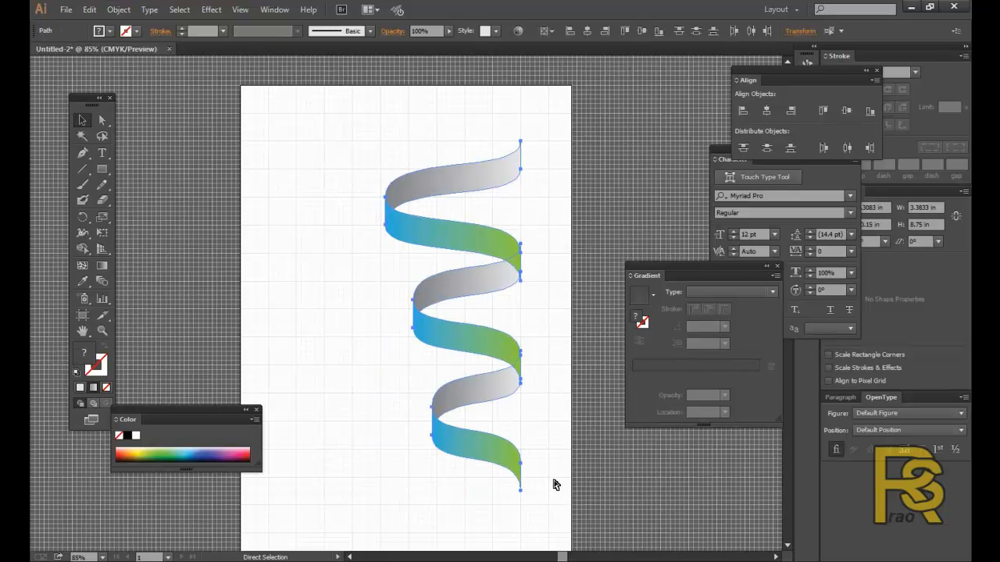
pyautogui.press('v')
pyautogui.moveTo(488, 341); pyautogui.dragTo(400, 328)
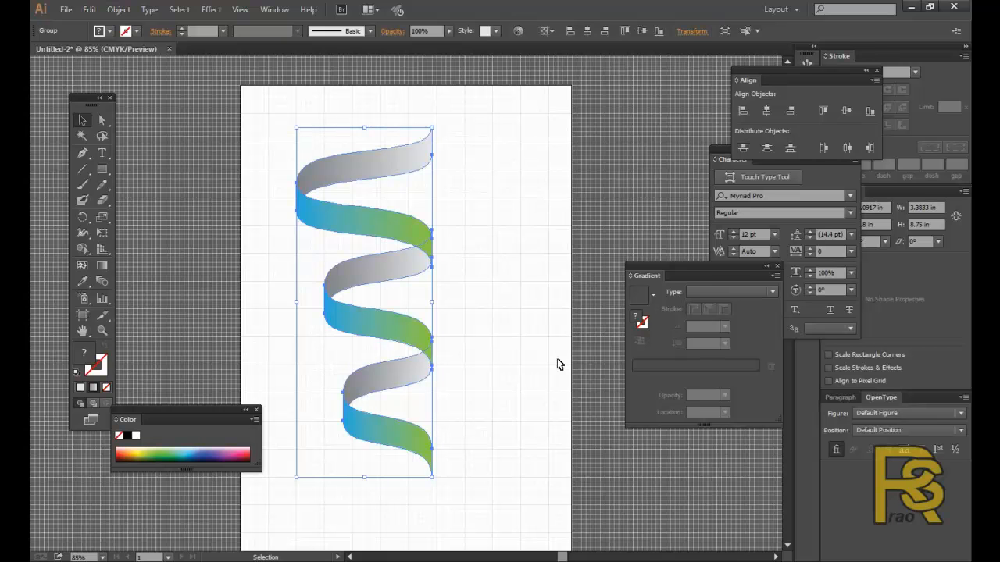
# Hide the grid and deselect the ribbon coil
pyautogui.click(240, 9)
pyautogui.click(265, 456)
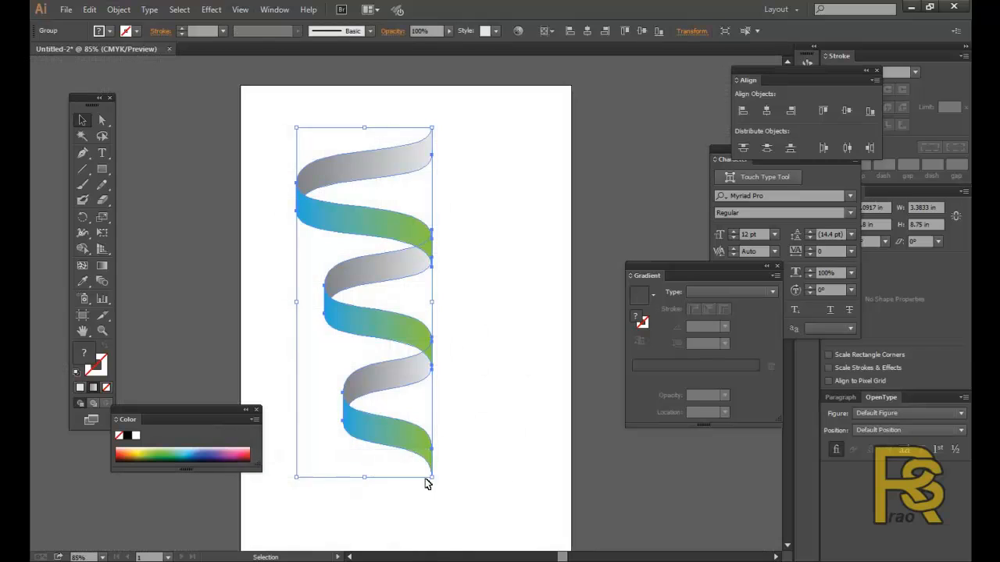
pyautogui.click(516, 484)
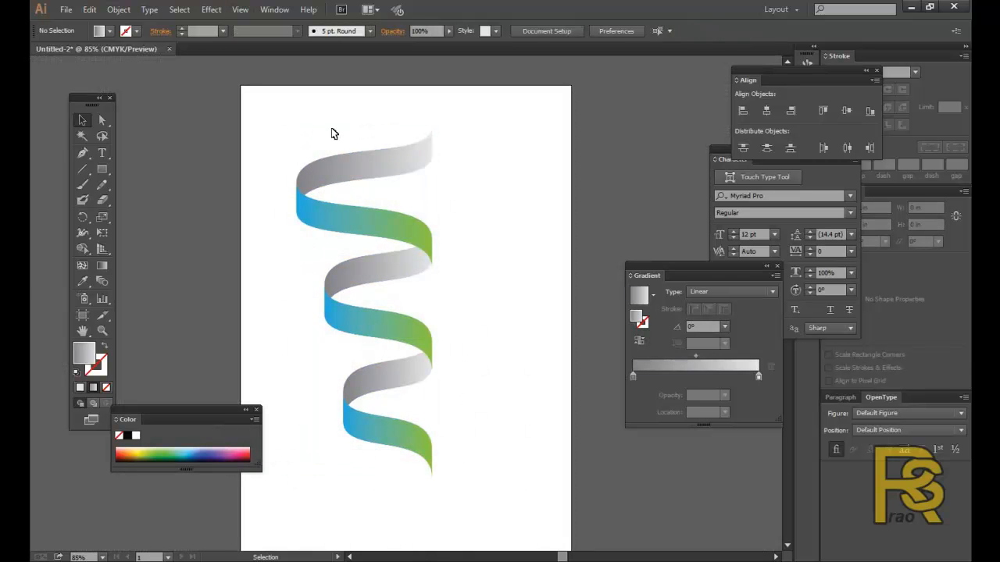
# Scale the ribbon coil down to about 2.57 × 6.64 in and rotate it counter-clockwise so its top leans left
pyautogui.moveTo(287, 121); pyautogui.dragTo(400, 392)
pyautogui.moveTo(384, 274); pyautogui.dragTo(374, 284)
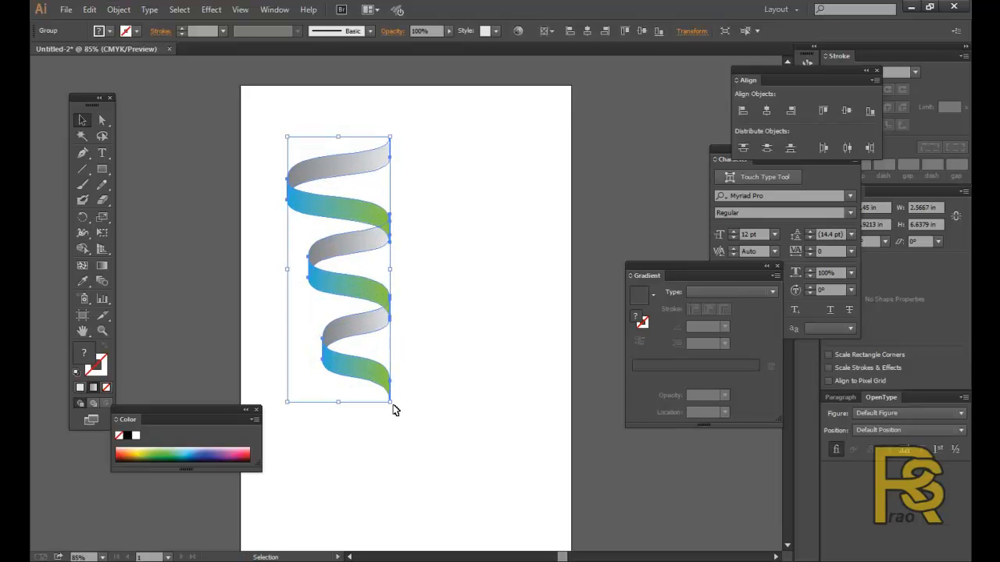
pyautogui.moveTo(396, 407); pyautogui.dragTo(423, 388)
# Place a copy of the tilted coil to the right, rotated to lean the opposite way, and shift the original slightly left
pyautogui.moveTo(376, 291); pyautogui.dragTo(484, 286)
pyautogui.moveTo(536, 387); pyautogui.dragTo(422, 386)
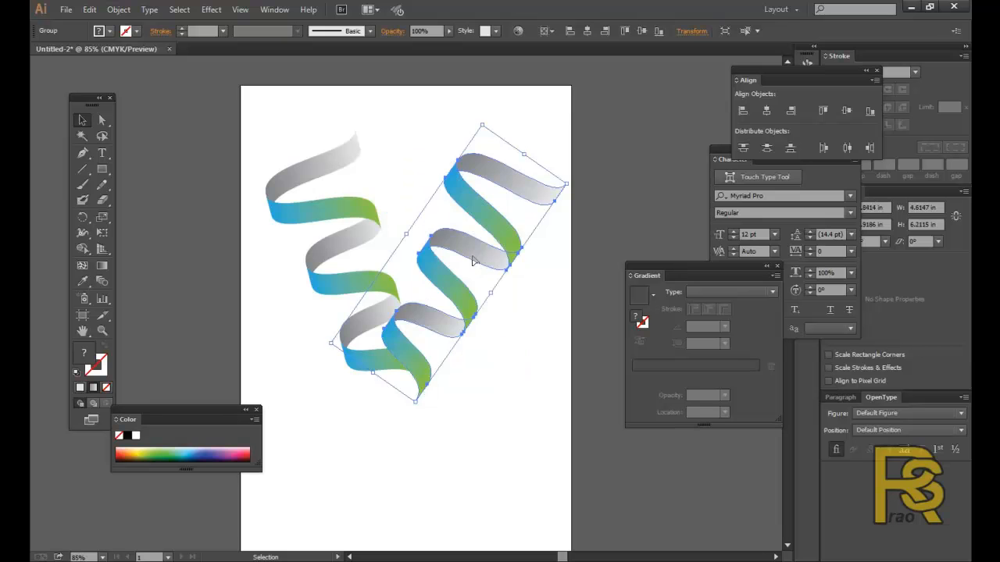
pyautogui.moveTo(454, 286)
pyautogui.mouseDown()
pyautogui.moveTo(465, 284)
pyautogui.moveTo(453, 282)
pyautogui.mouseUp()
pyautogui.click(357, 212)
pyautogui.moveTo(355, 211); pyautogui.dragTo(344, 212)
# Reflect the right coil across the vertical axis at 90°
pyautogui.click(438, 249)
pyautogui.rightClick(438, 249)
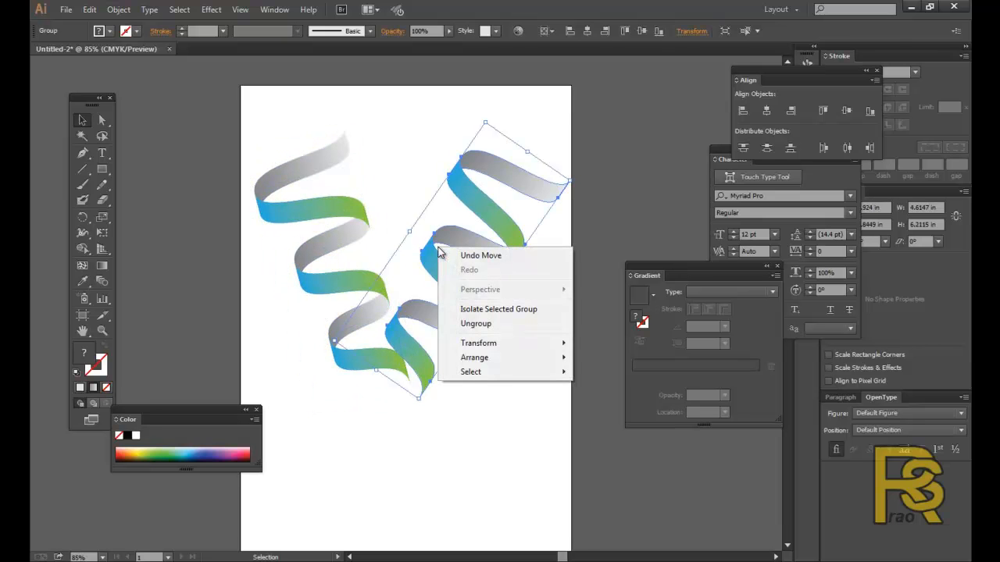
pyautogui.moveTo(497, 345)
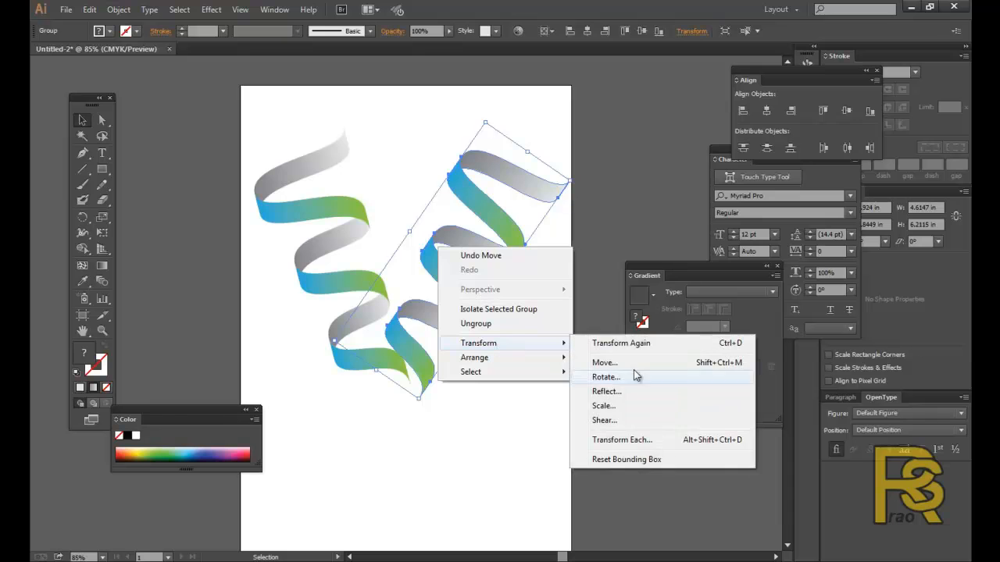
pyautogui.click(621, 394)
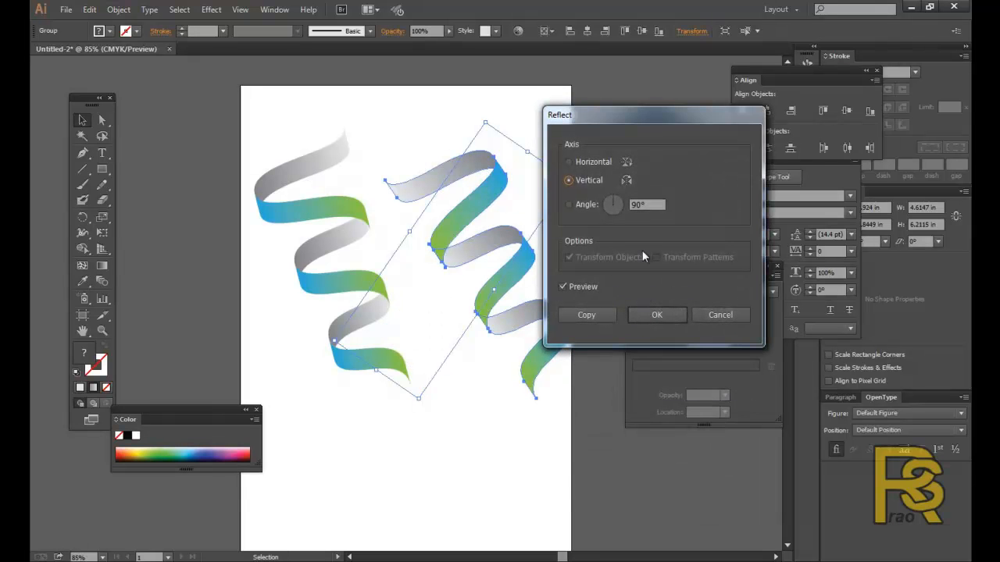
pyautogui.click(674, 312)
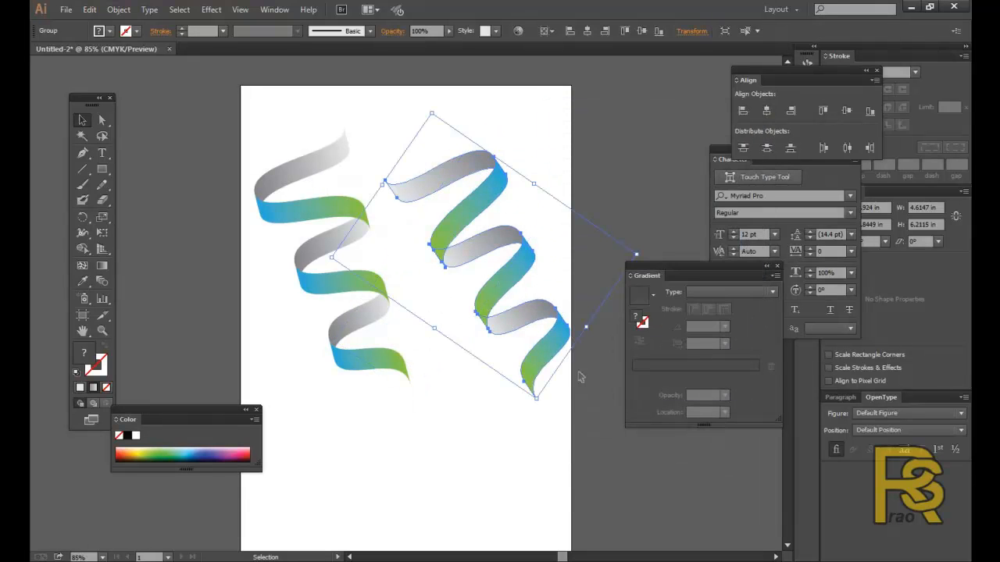
# Rotate the mirrored coil clockwise and nudge it left so both coils form a V meeting at their lower ends
pyautogui.moveTo(640, 254); pyautogui.dragTo(509, 278)
pyautogui.moveTo(551, 203); pyautogui.dragTo(540, 203)
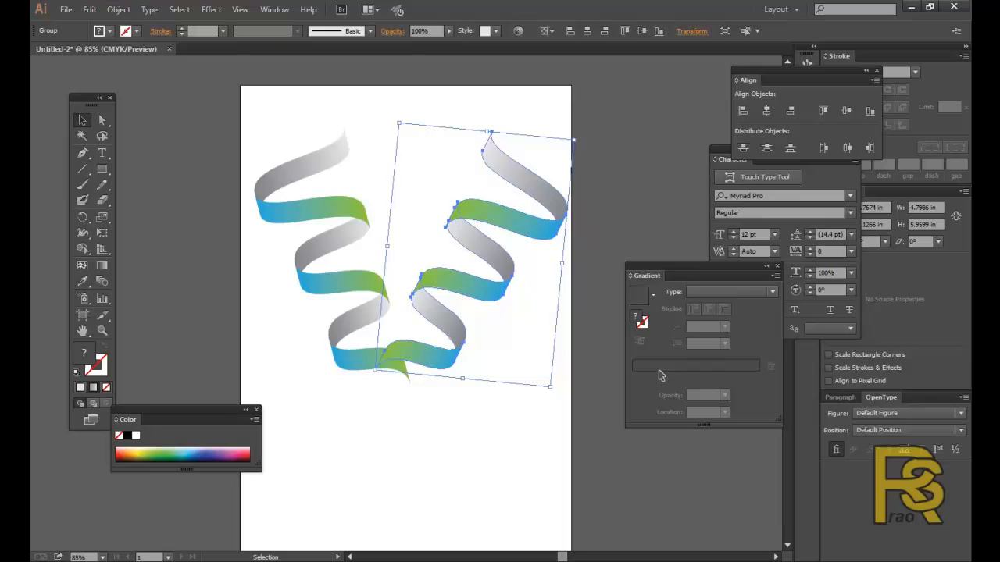
pyautogui.click(610, 406)
# Draw a rectangle covering the whole artboard, about 8.27 × 11.63 in, and make its gradient's starting colour cyan blue
pyautogui.click(101, 169)
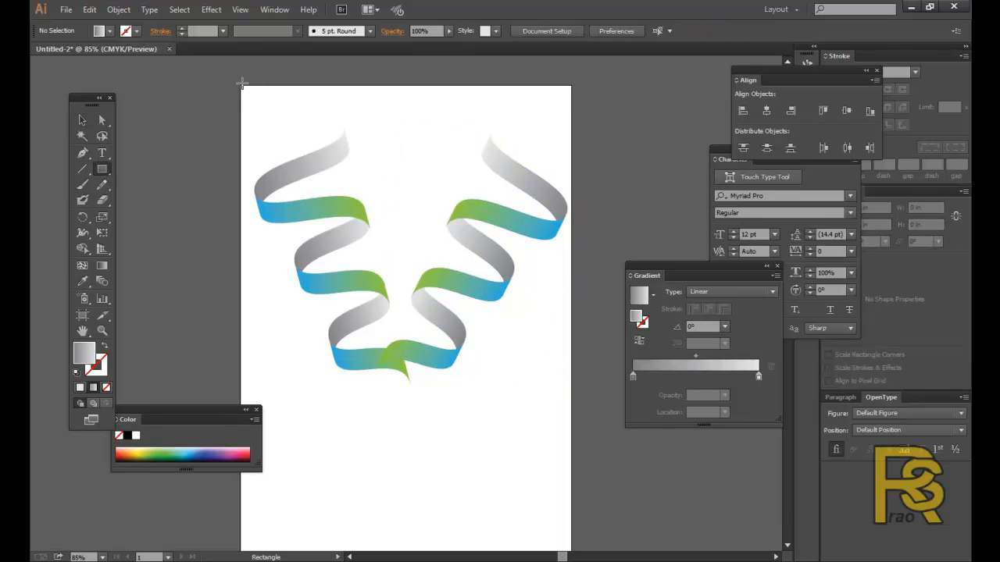
pyautogui.moveTo(241, 85)
pyautogui.mouseDown()
pyautogui.moveTo(493, 477)
pyautogui.moveTo(571, 552)
pyautogui.mouseUp()
pyautogui.click(632, 377)
pyautogui.doubleClick(632, 377)
pyautogui.click(652, 418)
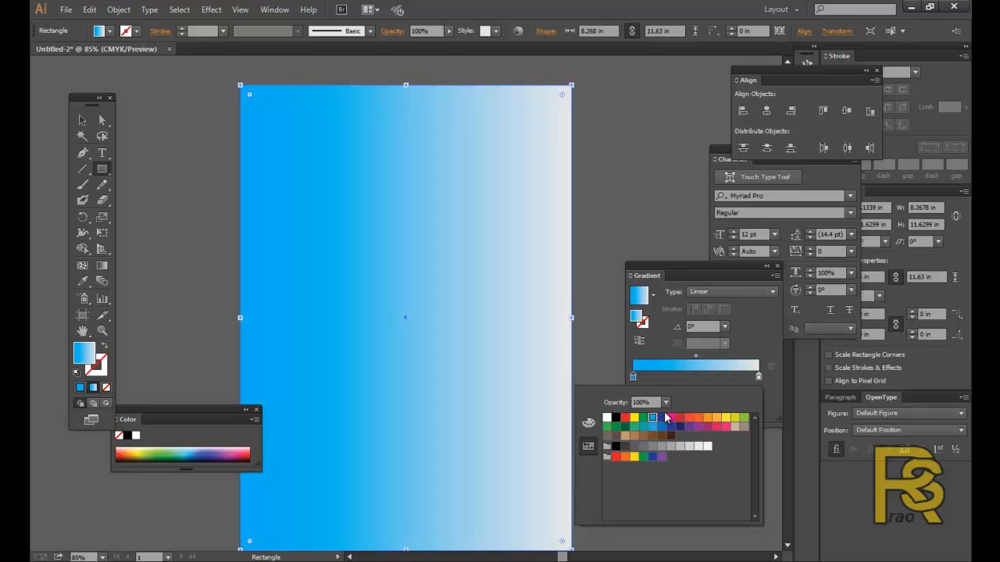
# Try a similar light blue as the ending colour of the rectangle's gradient
pyautogui.click(758, 378)
pyautogui.doubleClick(758, 378)
pyautogui.click(653, 427)
pyautogui.click(749, 291)
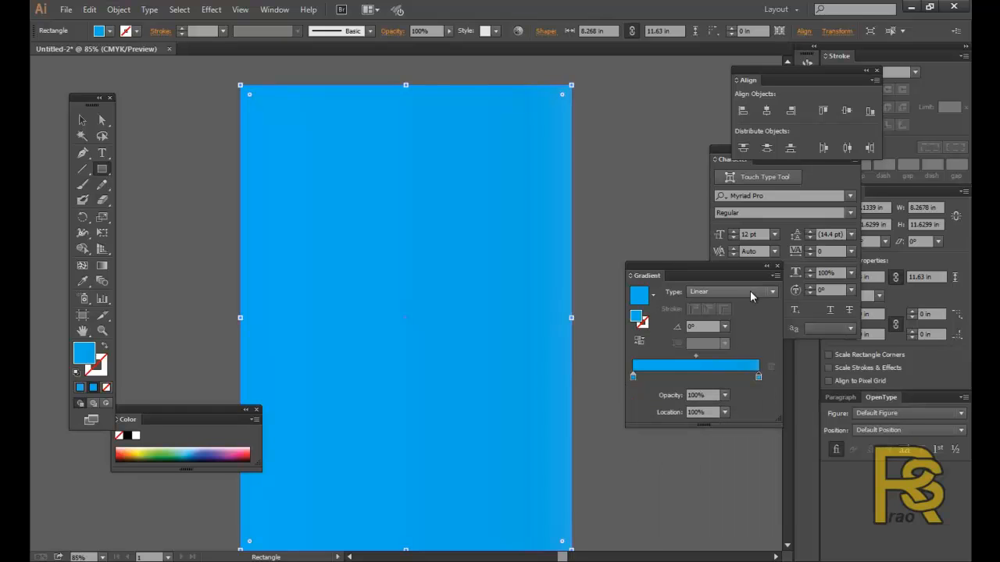
# Set the rectangle gradient's ending colour to CMYK Blue and its type to Radial
pyautogui.click(81, 121)
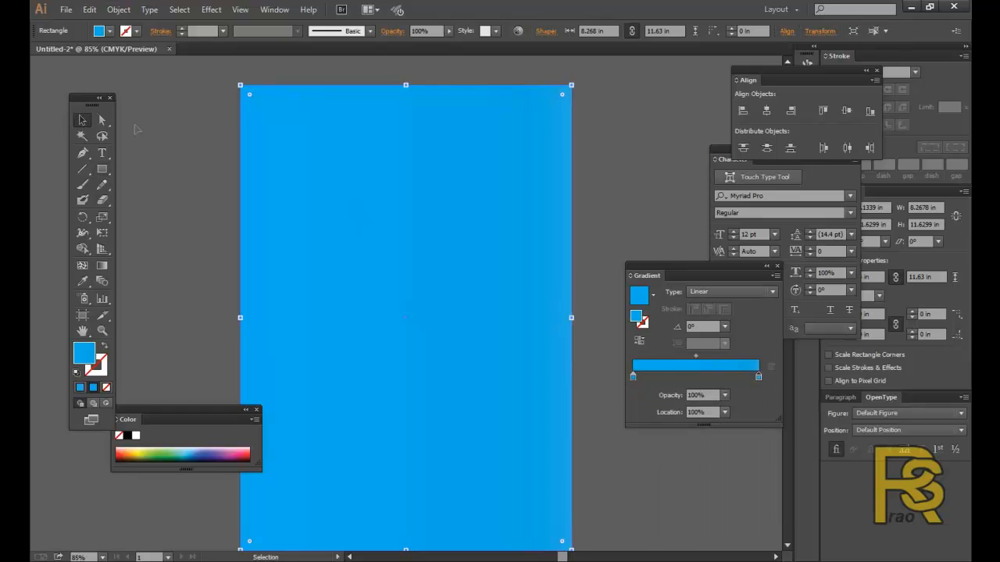
pyautogui.doubleClick(758, 378)
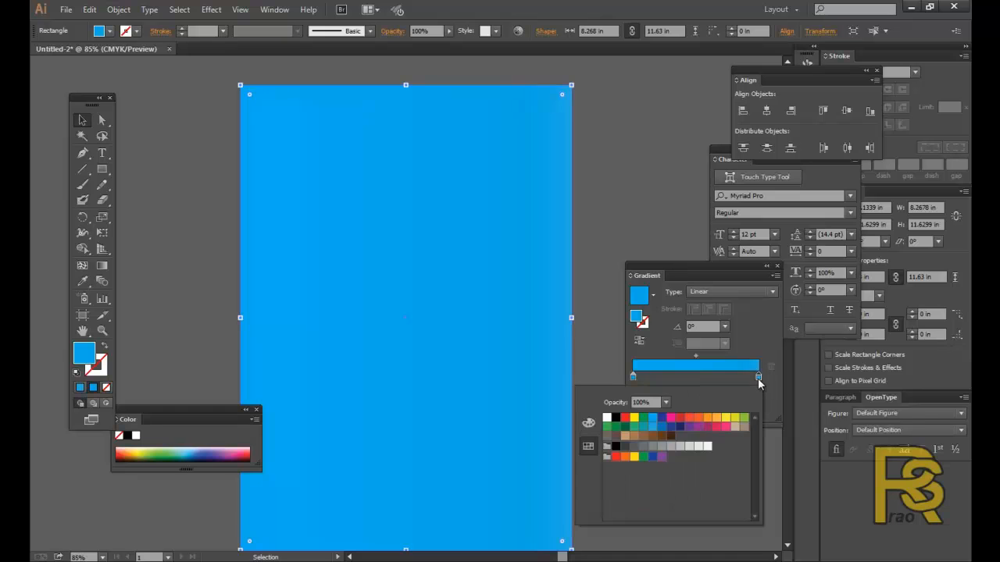
pyautogui.click(663, 423)
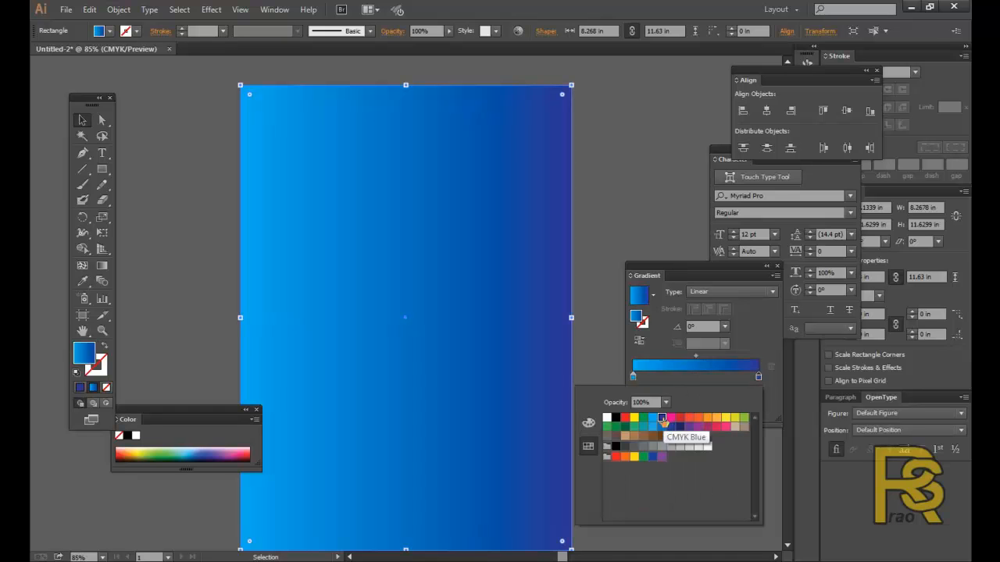
pyautogui.click(710, 291)
pyautogui.click(709, 320)
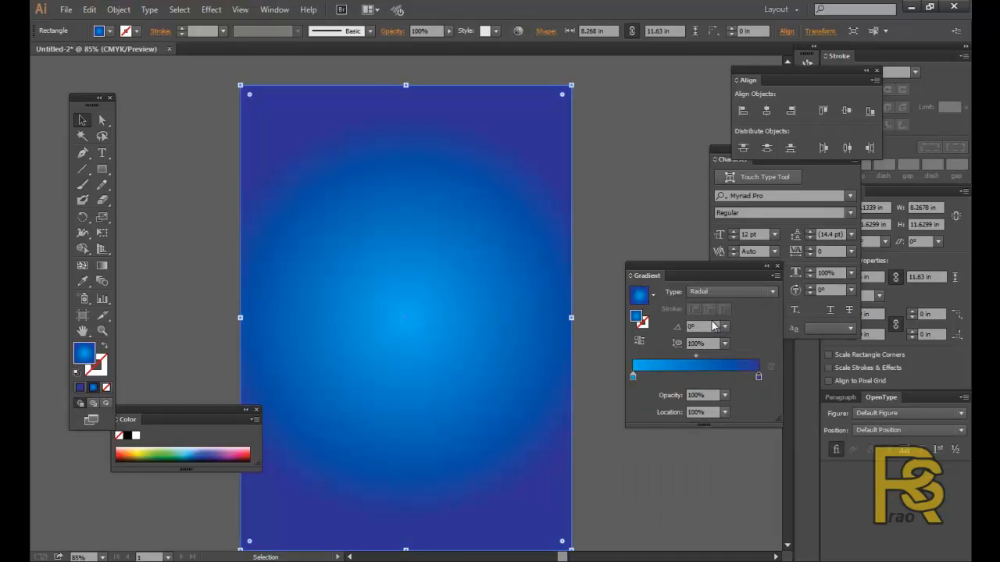
# Send the gradient rectangle to the back behind the ribbon coils and deselect it
pyautogui.rightClick(333, 166)
pyautogui.moveTo(382, 355)
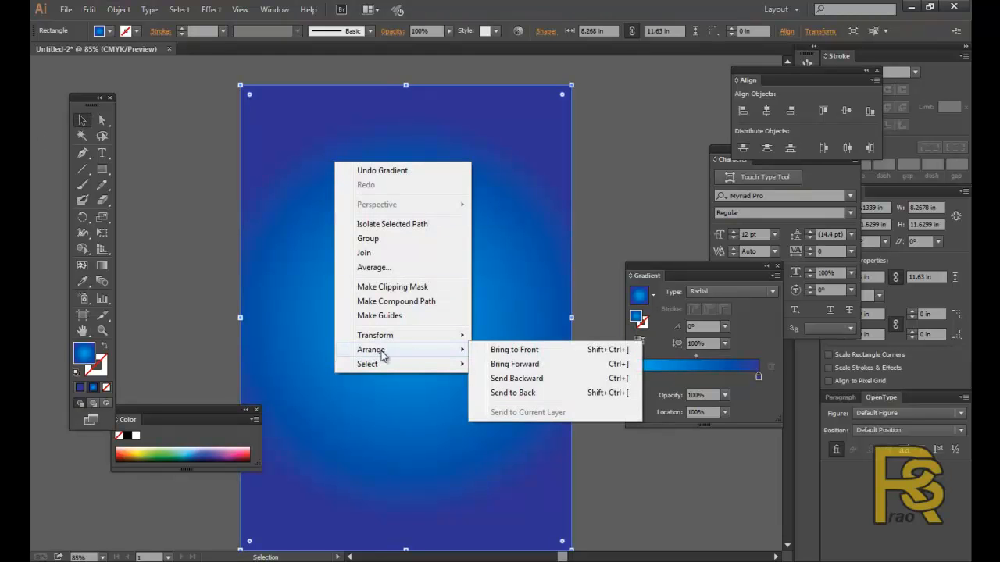
pyautogui.click(512, 392)
pyautogui.click(632, 220)
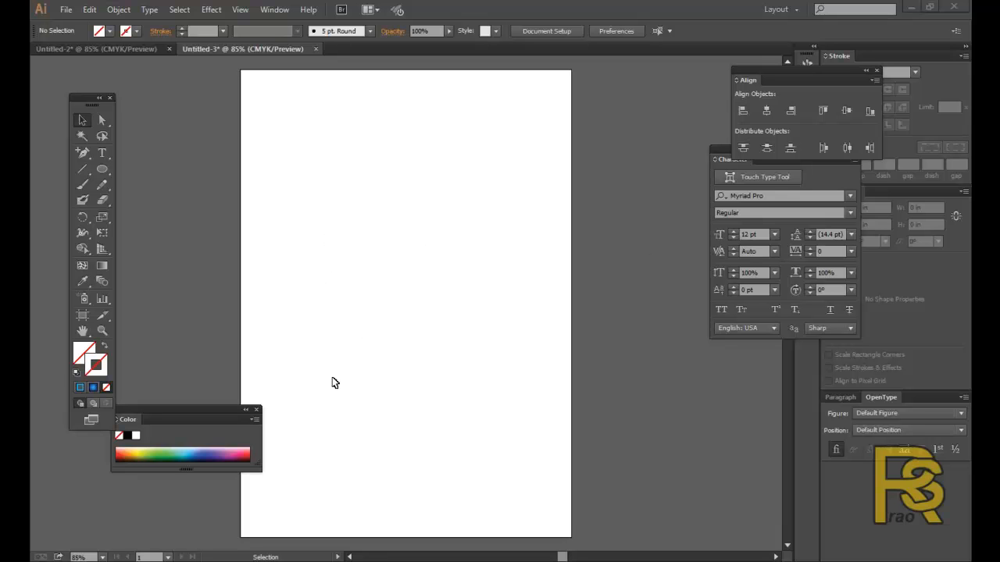
pyautogui.click(124, 10)
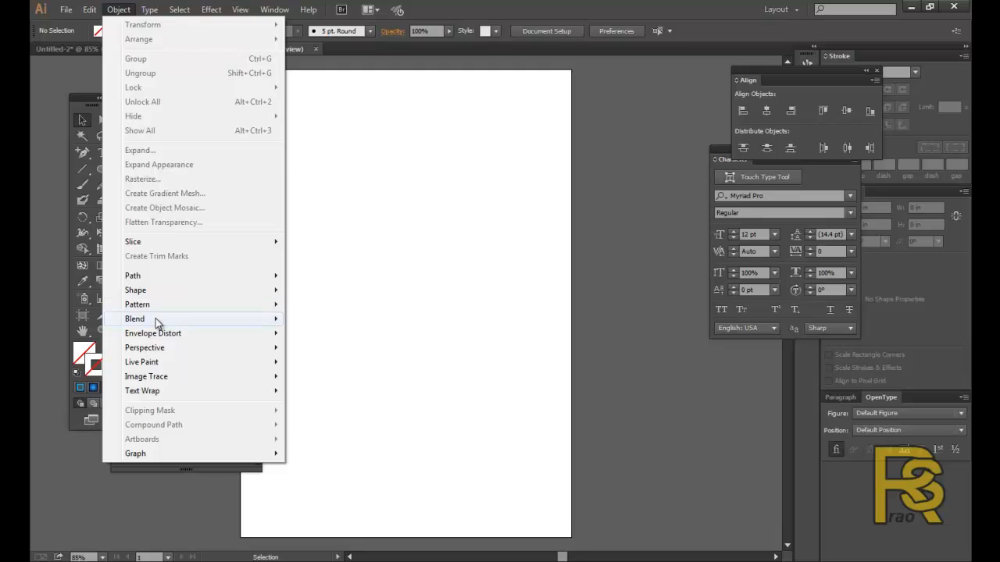
pyautogui.moveTo(155, 322)
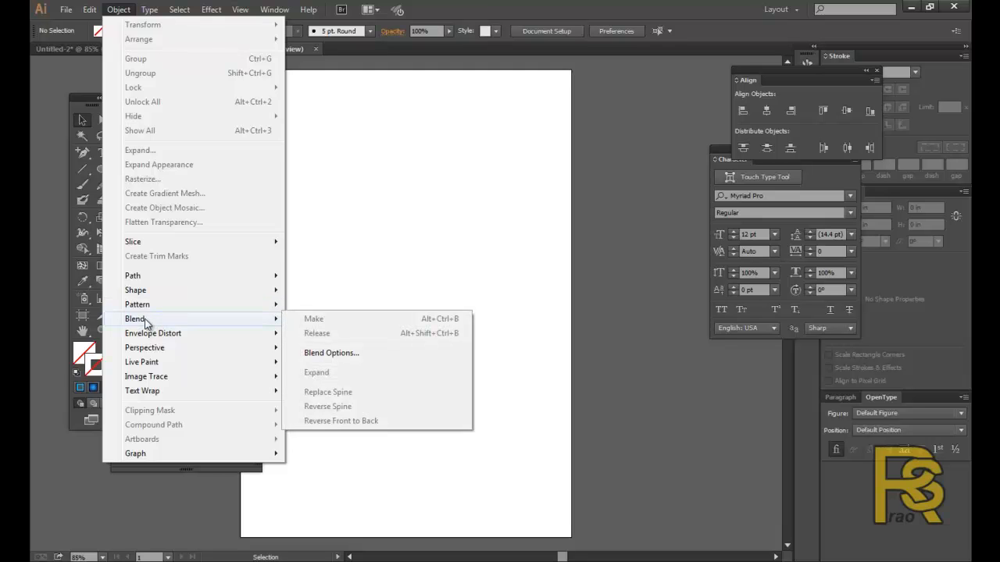
pyautogui.click(506, 247)
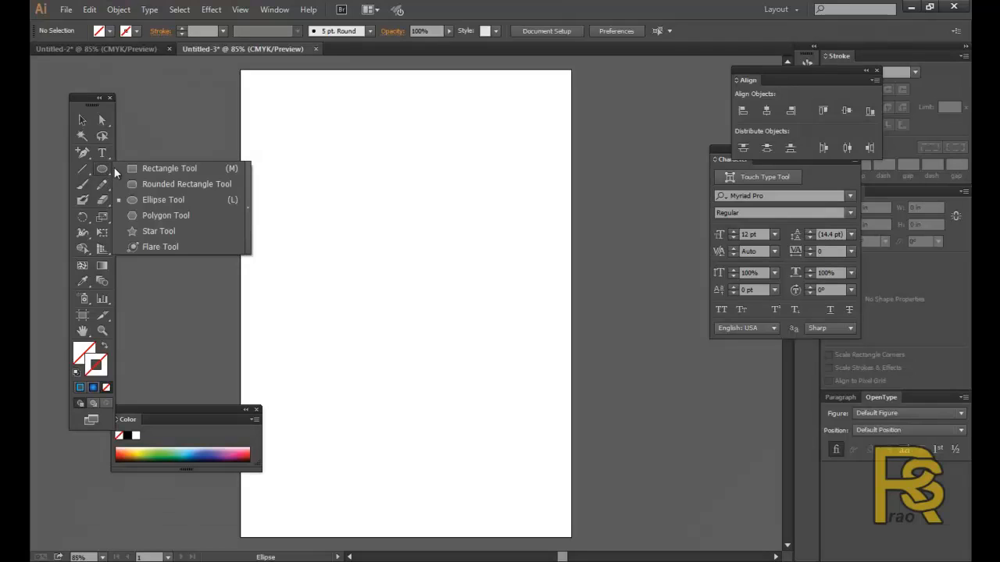
# Draw a five-pointed star about 1.59 × 1.54 in on the left half of the artboard and fill it with solid blue
pyautogui.click(177, 233)
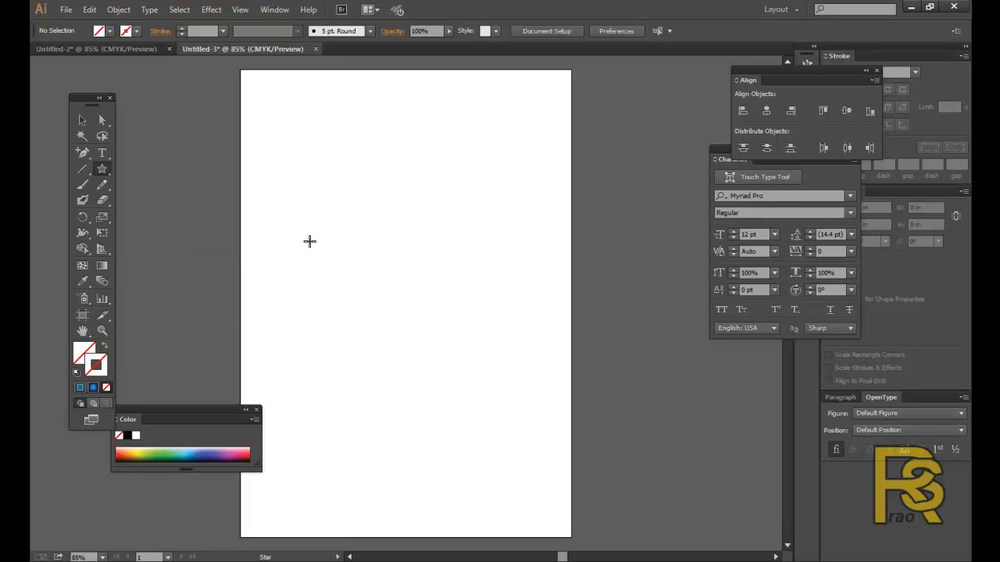
pyautogui.moveTo(313, 250); pyautogui.dragTo(334, 278)
pyautogui.click(80, 116)
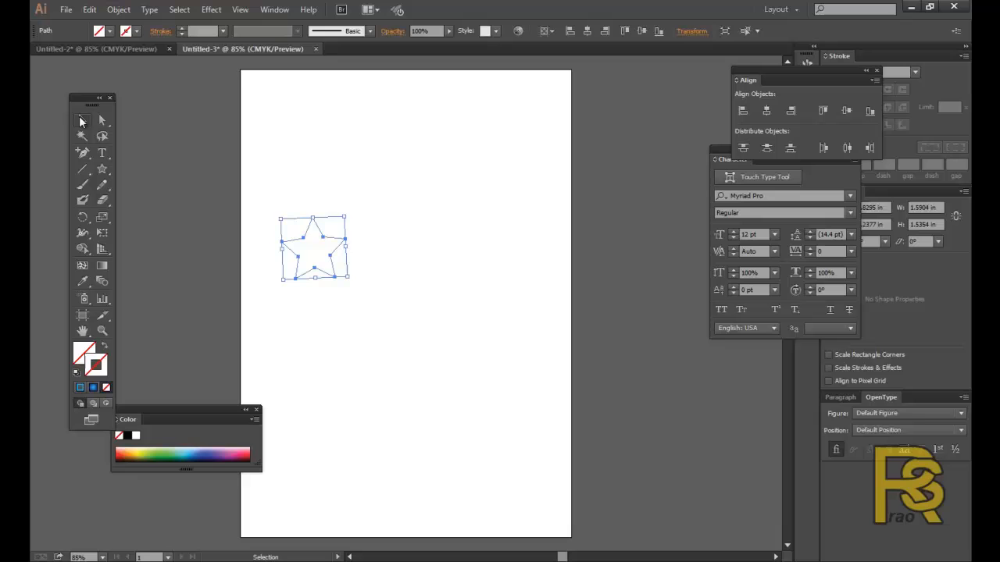
pyautogui.click(80, 387)
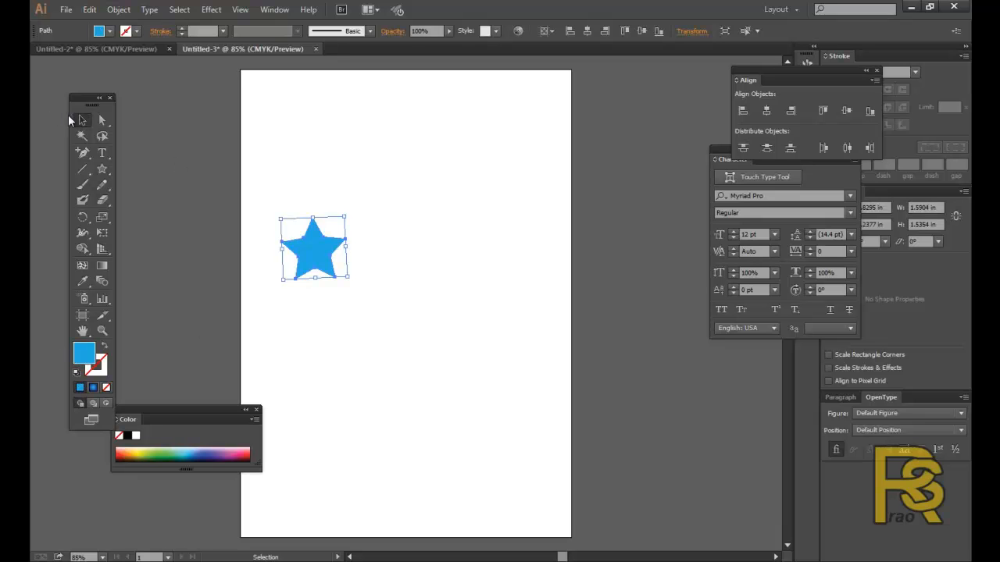
# Shrink the star to about 1 × 0.96 in in the artboard's upper half and place a copy straight below it near the lower edge
pyautogui.moveTo(331, 270); pyautogui.dragTo(365, 225)
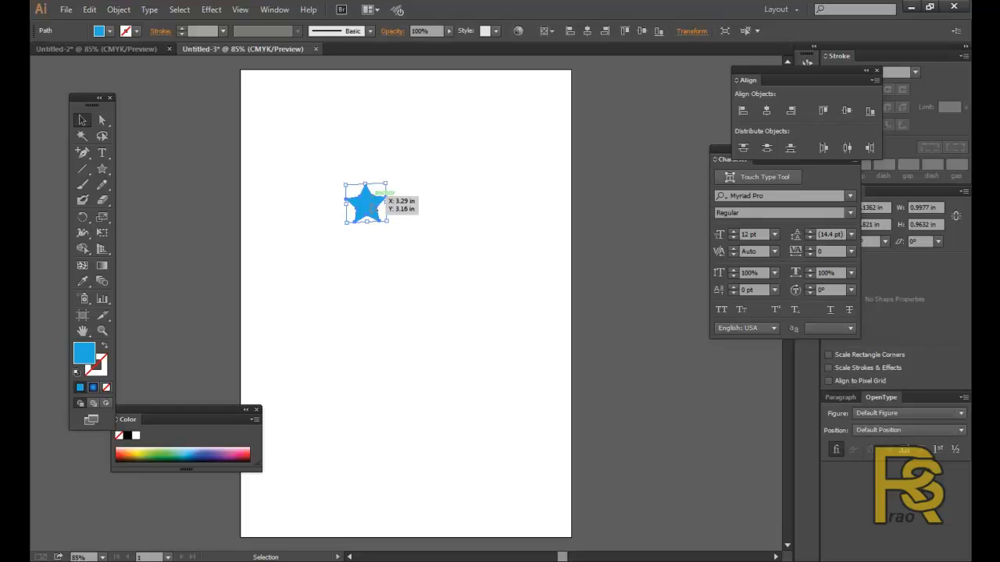
pyautogui.moveTo(367, 208); pyautogui.dragTo(372, 442)
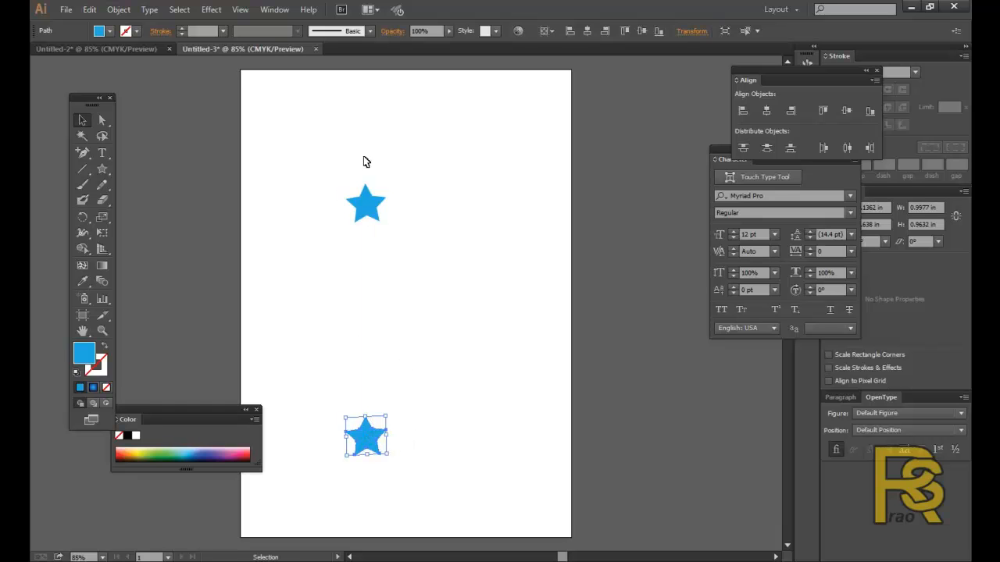
pyautogui.moveTo(368, 425); pyautogui.dragTo(371, 256)
pyautogui.hotkey('ctrl', 'z')
pyautogui.hotkey('ctrl', 'z')
pyautogui.hotkey('ctrl', 'z')
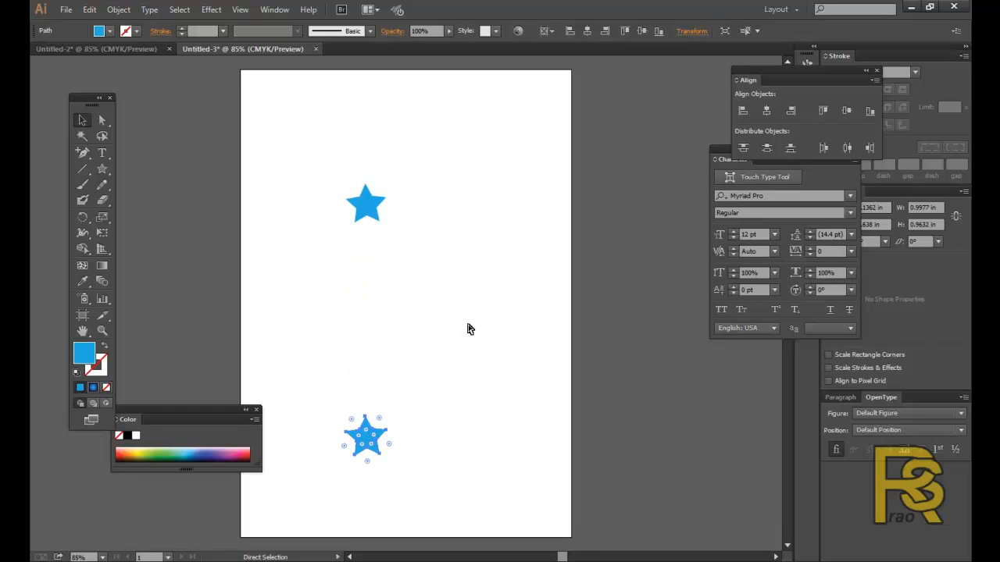
# Enlarge the lower star around its centre to about 1.82 × 1.76 in and deselect it
pyautogui.click(432, 450)
pyautogui.click(367, 442)
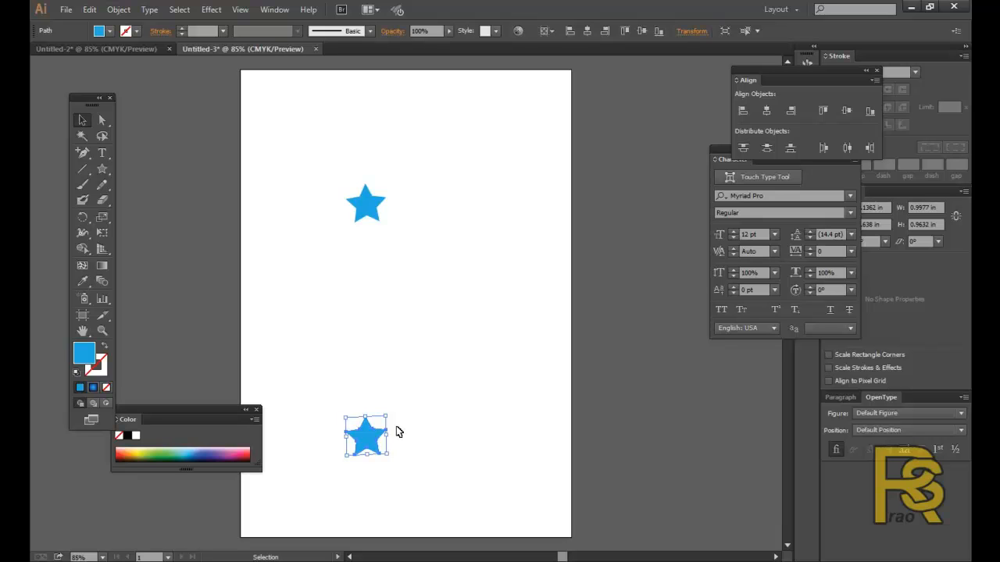
pyautogui.moveTo(386, 455); pyautogui.dragTo(362, 428)
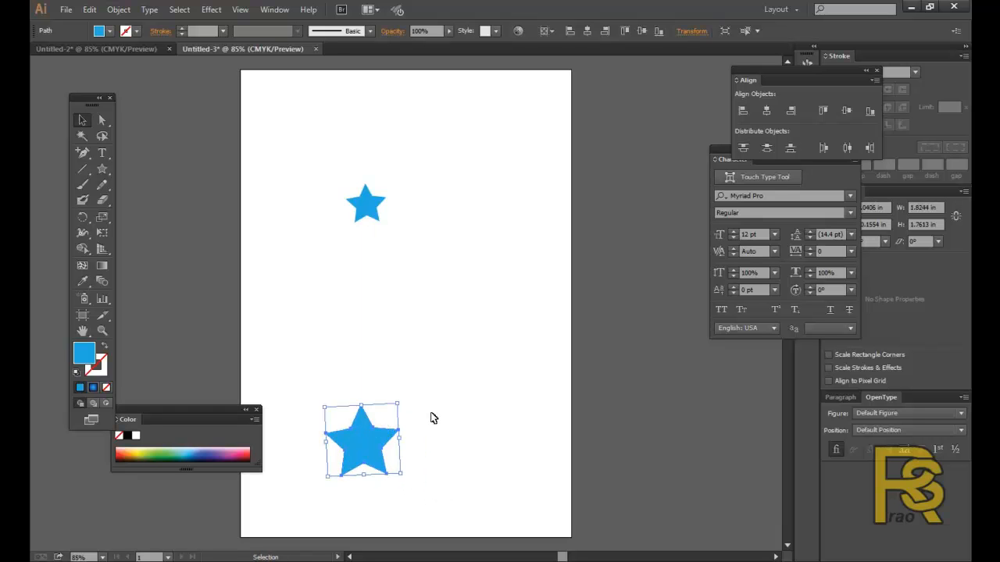
pyautogui.click(433, 419)
pyautogui.click(359, 445)
pyautogui.click(368, 210)
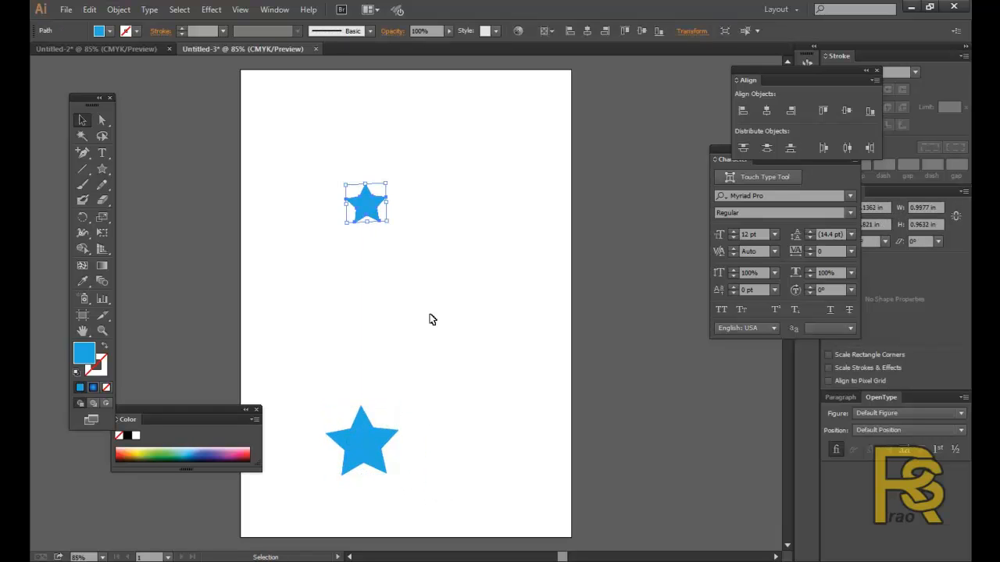
pyautogui.click(432, 319)
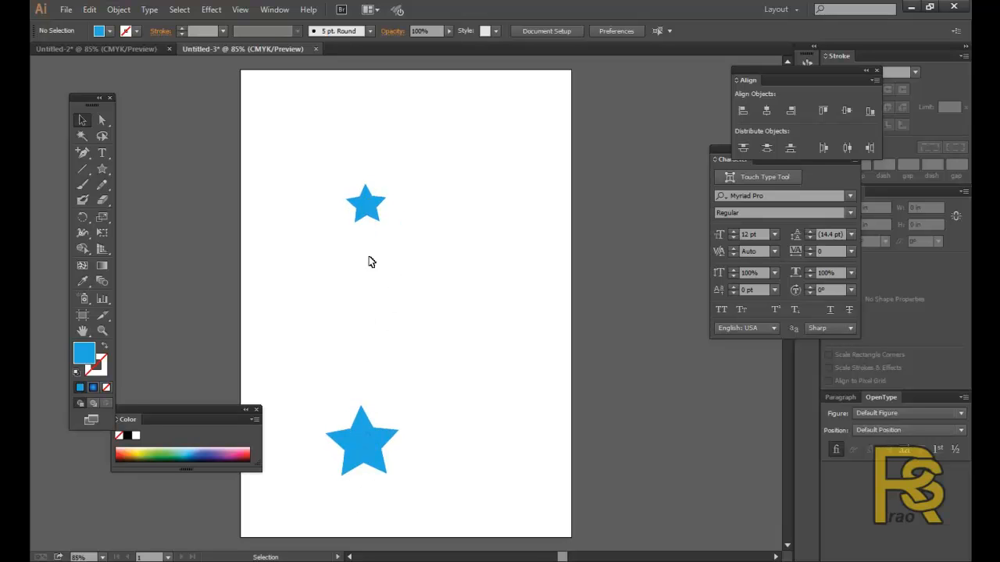
pyautogui.click(372, 426)
pyautogui.click(373, 205)
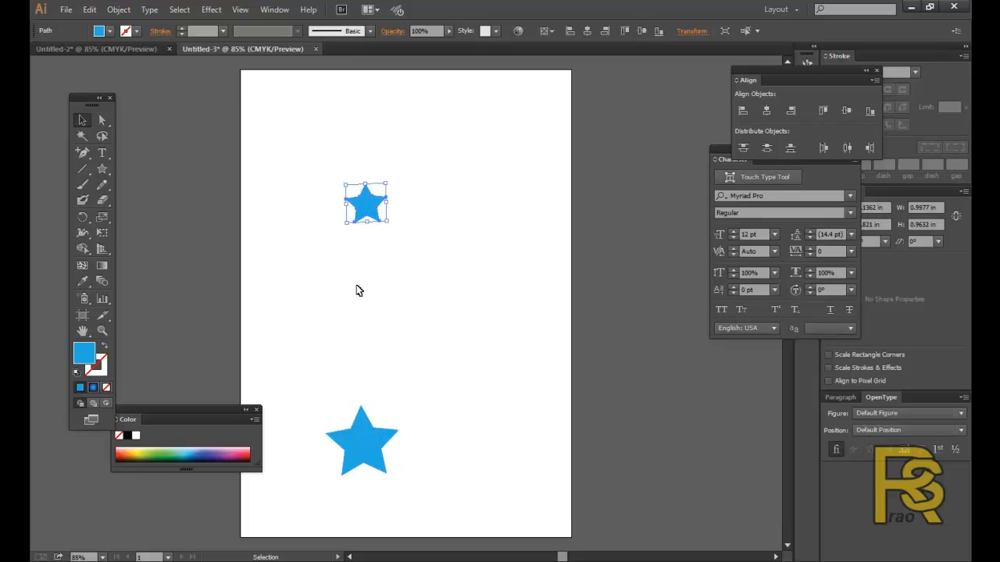
pyautogui.click(358, 453)
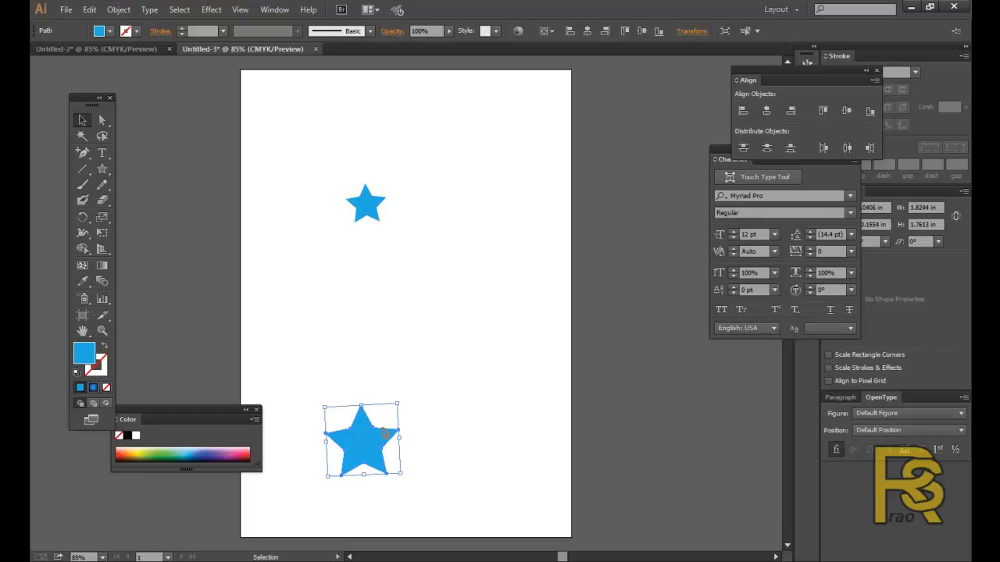
pyautogui.click(427, 370)
pyautogui.click(373, 442)
pyautogui.click(436, 326)
# Select both stars and set the blend spacing to Specified Steps with 7 steps
pyautogui.click(378, 458)
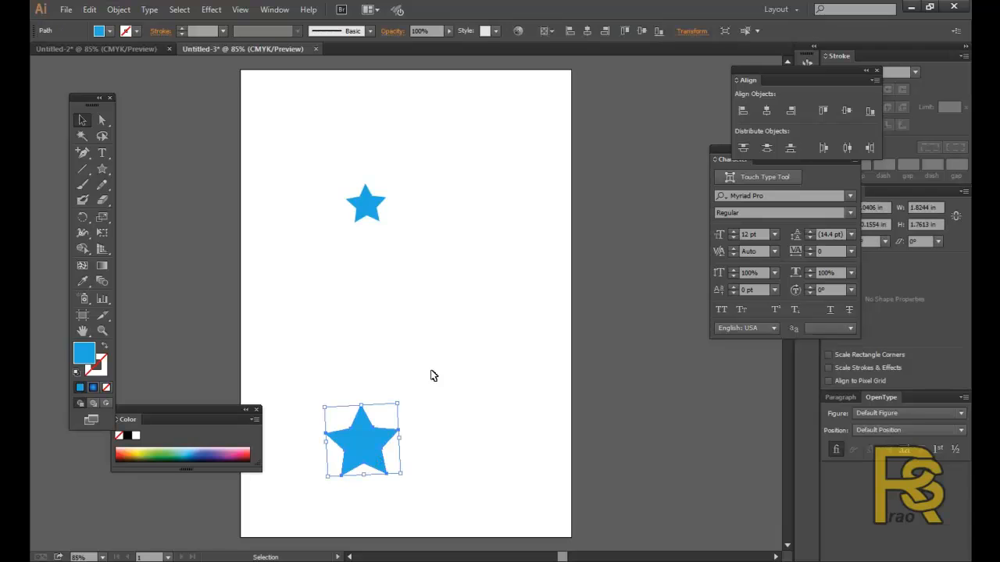
pyautogui.keyDown('shift'); pyautogui.click(374, 205); pyautogui.keyUp('shift')
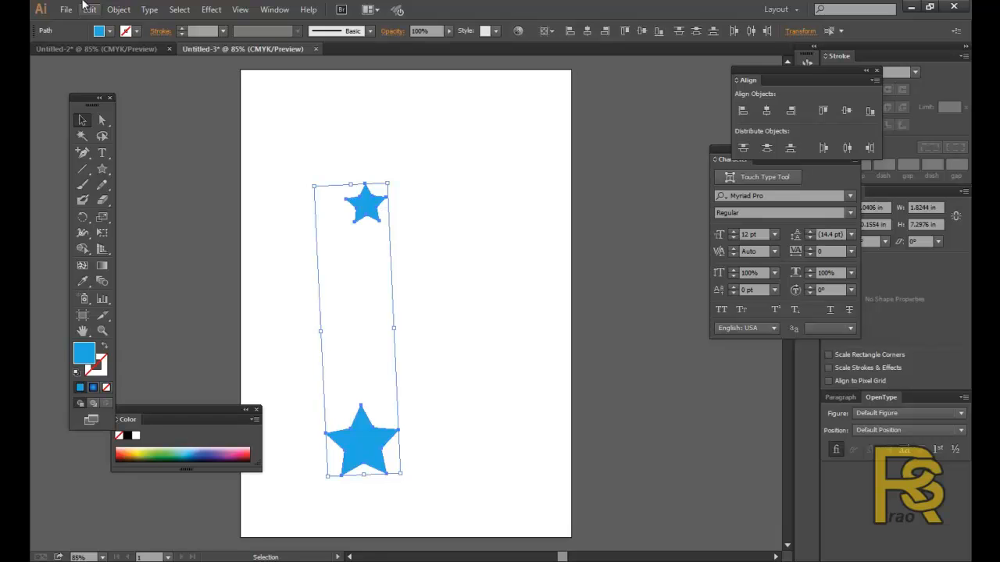
pyautogui.click(118, 9)
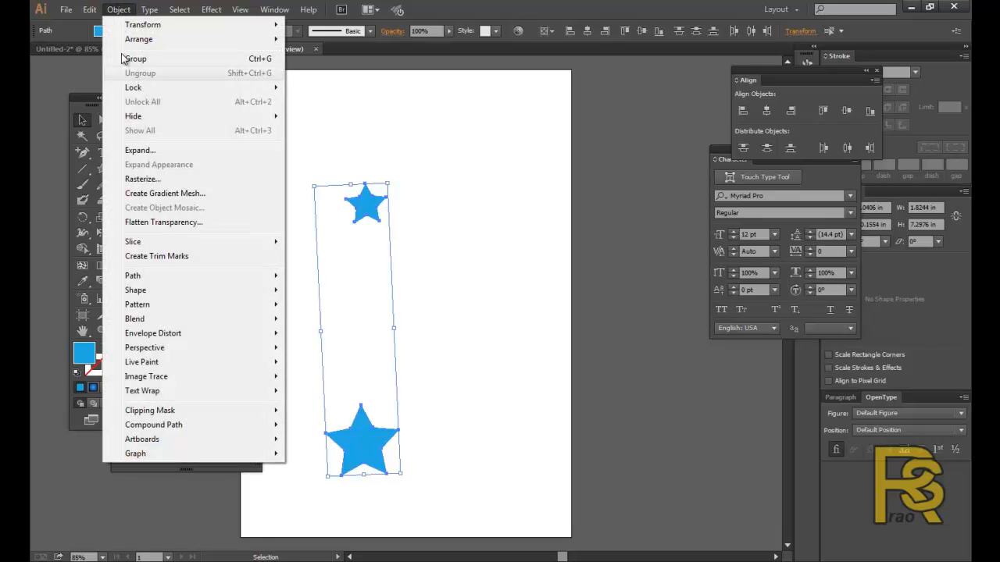
pyautogui.moveTo(152, 321)
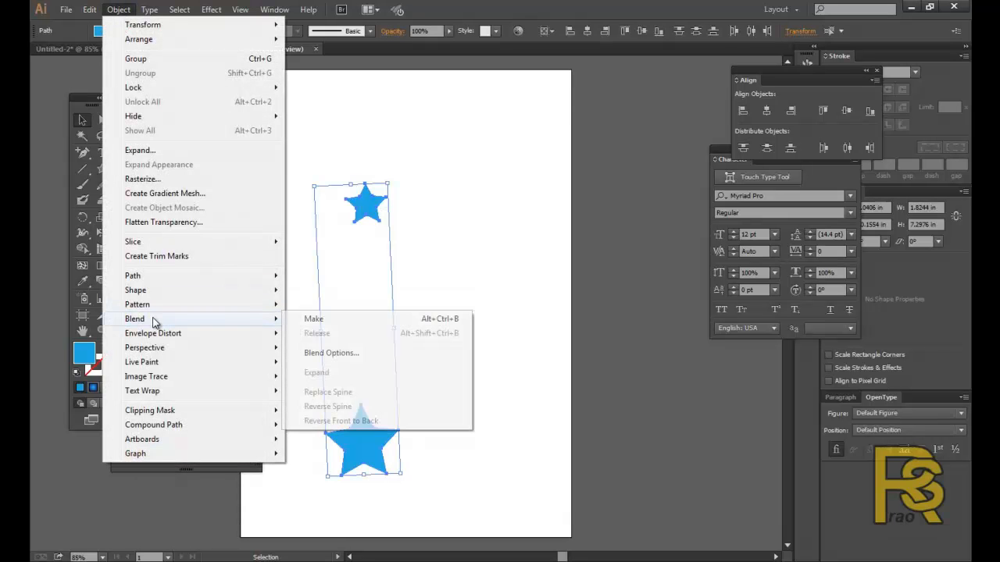
pyautogui.click(336, 353)
pyautogui.moveTo(450, 231); pyautogui.dragTo(199, 231)
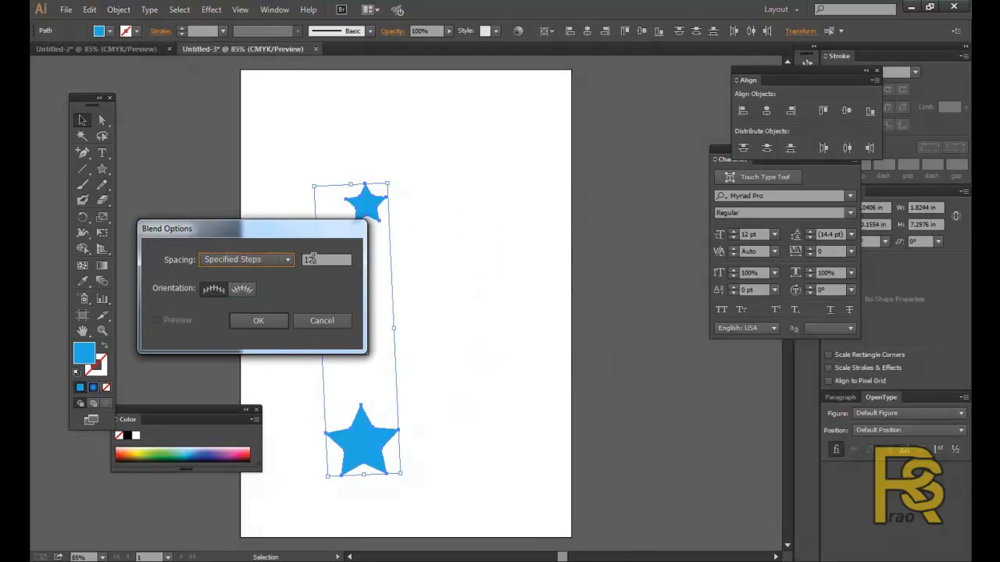
pyautogui.press('Tab')
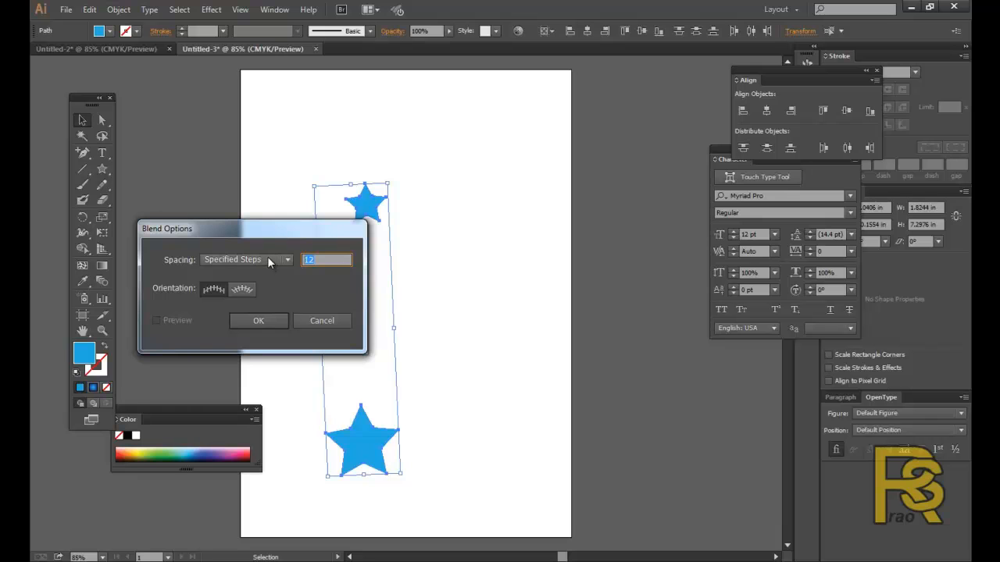
pyautogui.write('7')
pyautogui.moveTo(283, 232); pyautogui.dragTo(424, 229)
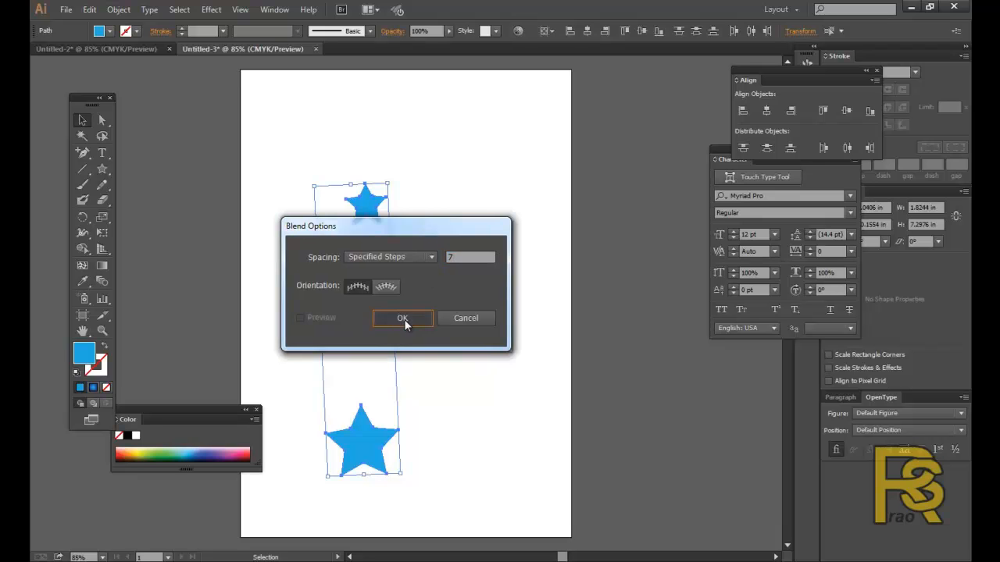
pyautogui.click(401, 323)
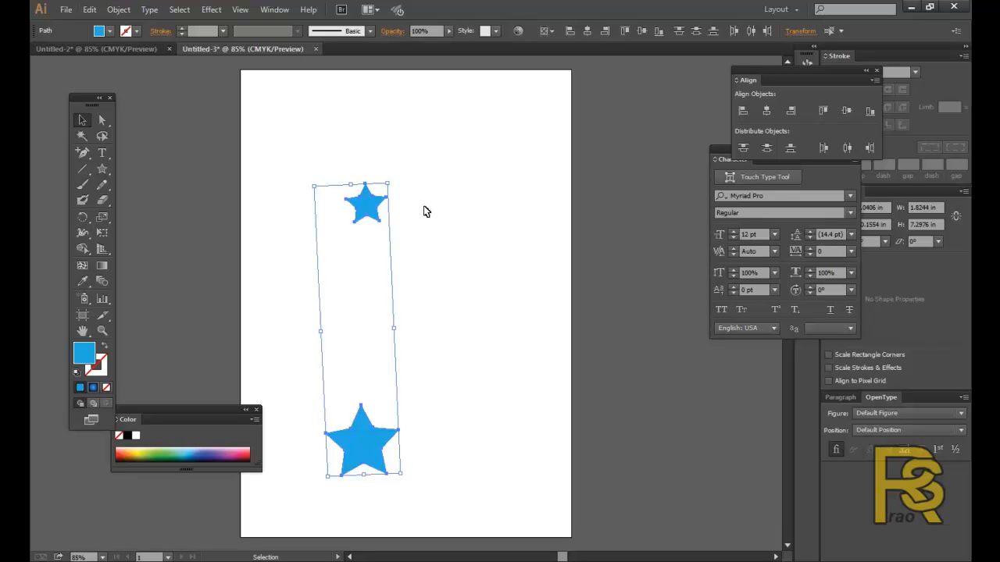
# Try a blend between the two selected stars, and release it again
pyautogui.click(118, 9)
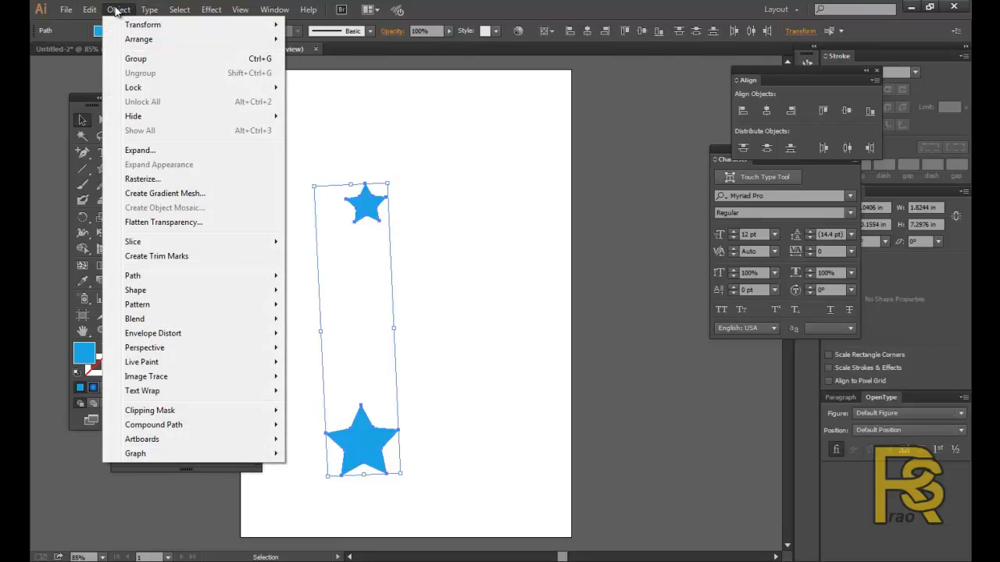
pyautogui.moveTo(149, 320)
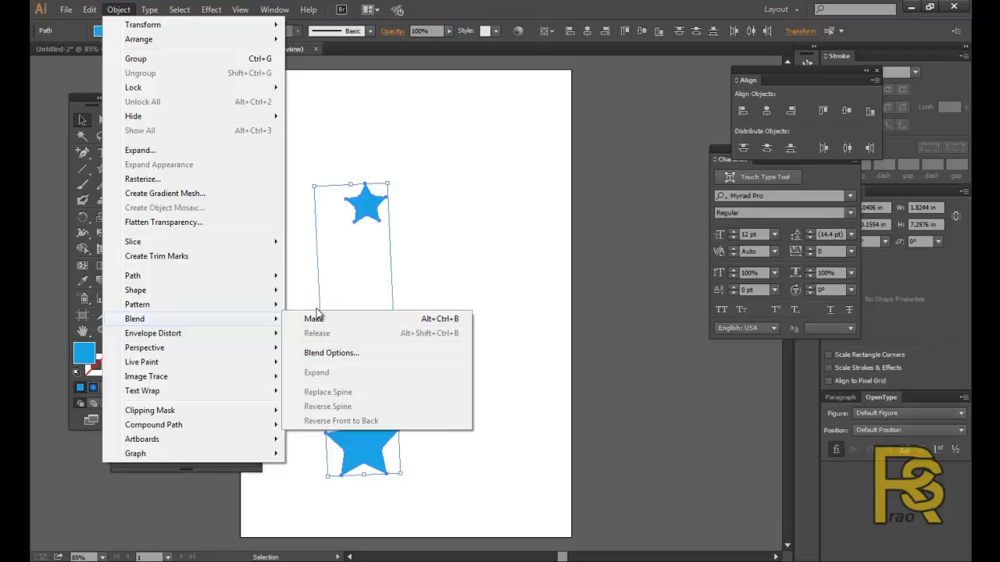
pyautogui.click(339, 320)
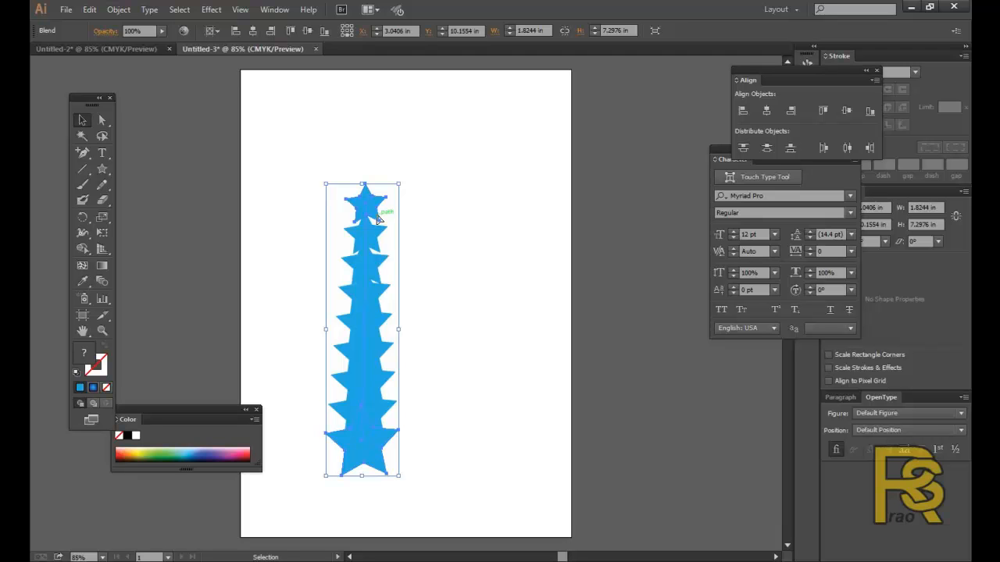
pyautogui.hotkey('ctrl', 'alt', 'shift', 'b')
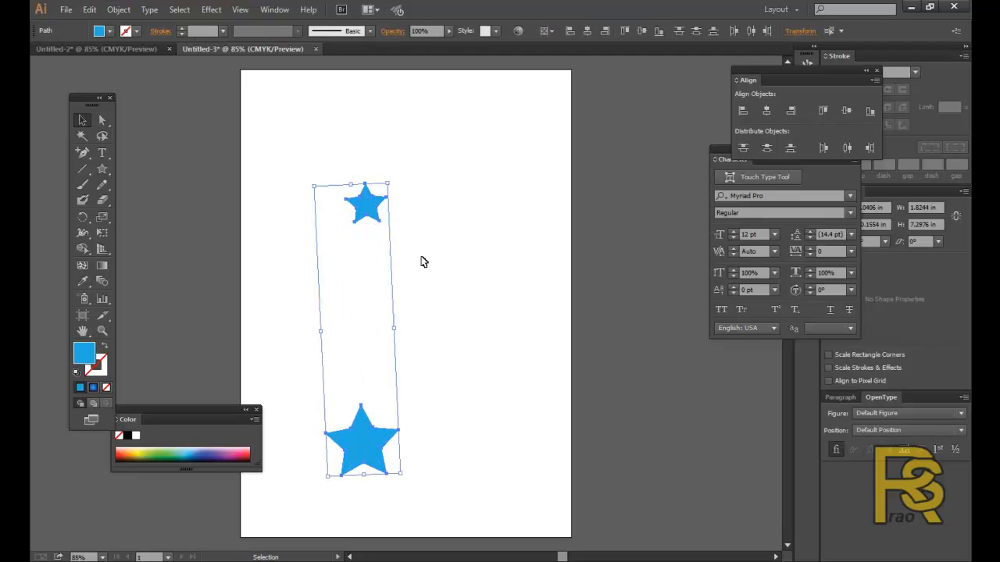
# Reselect the large and small stars and set the blend spacing to Specified Steps with 3 steps
pyautogui.click(422, 261)
pyautogui.click(361, 442)
pyautogui.keyDown('shift'); pyautogui.click(375, 205); pyautogui.keyUp('shift')
pyautogui.click(119, 10)
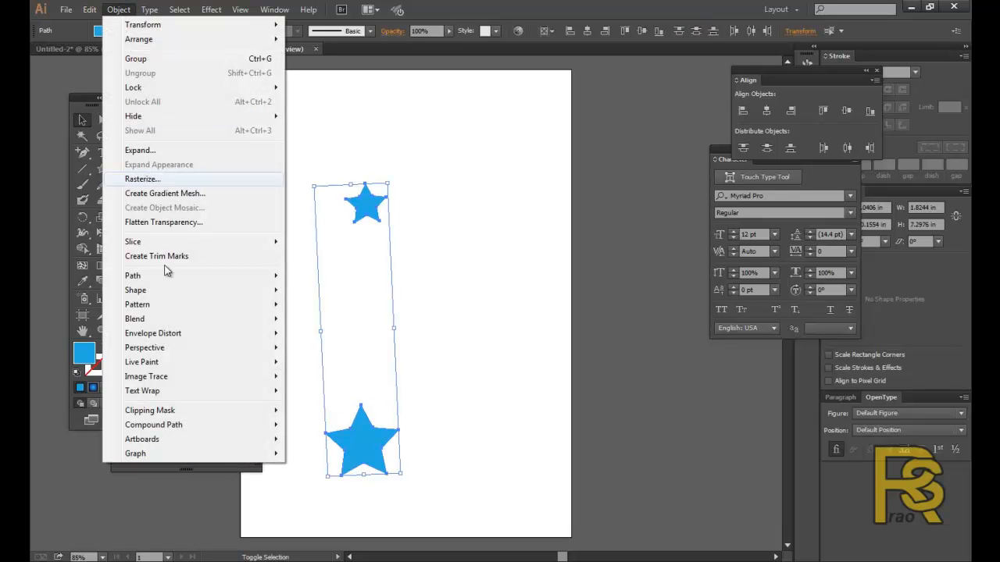
pyautogui.moveTo(247, 317)
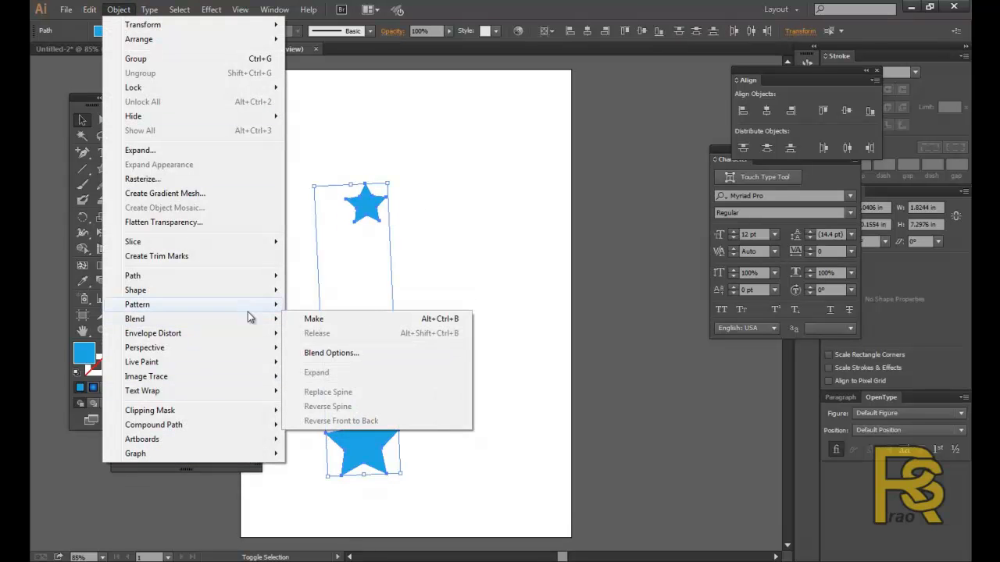
pyautogui.click(331, 353)
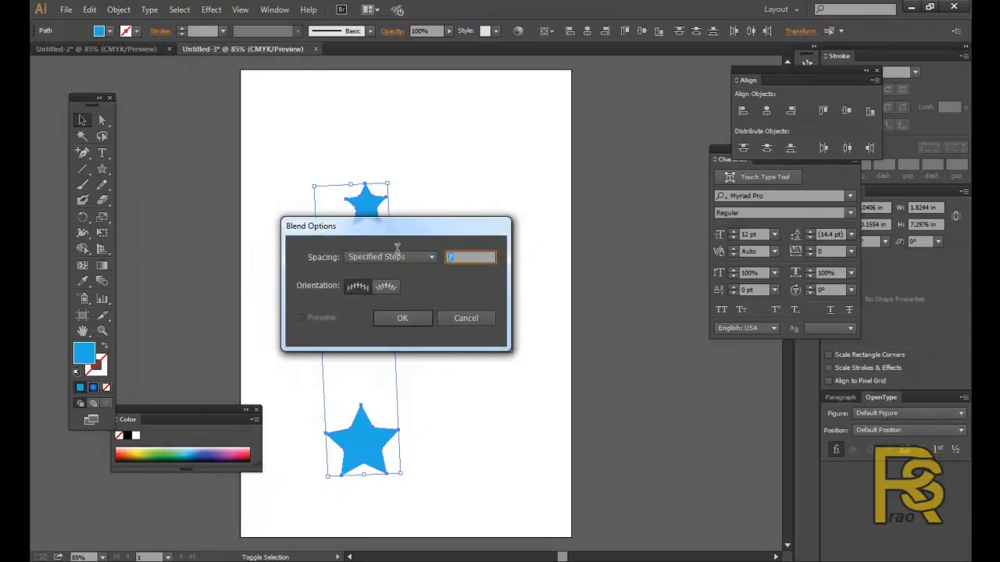
pyautogui.write('3')
pyautogui.moveTo(433, 230); pyautogui.dragTo(460, 213)
pyautogui.moveTo(341, 230); pyautogui.dragTo(242, 230)
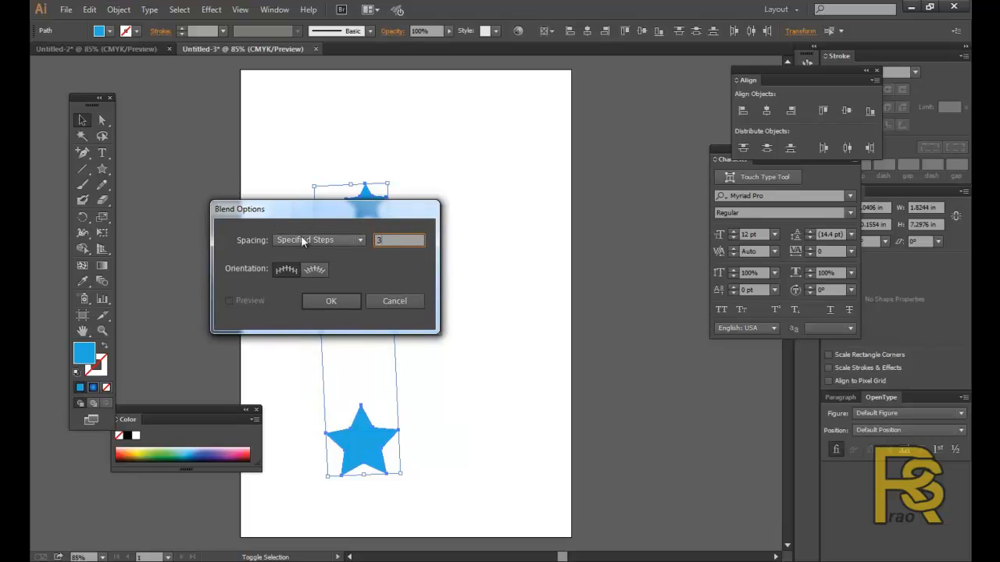
pyautogui.click(300, 236)
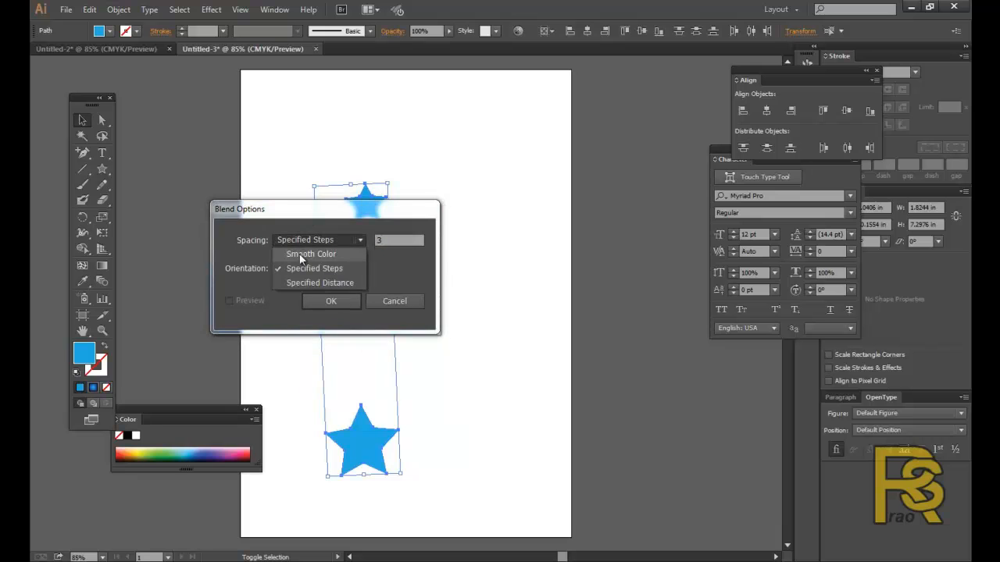
pyautogui.click(296, 203)
pyautogui.click(338, 303)
# Make the blend between the small upper star and the large lower star, and deselect it
pyautogui.click(119, 9)
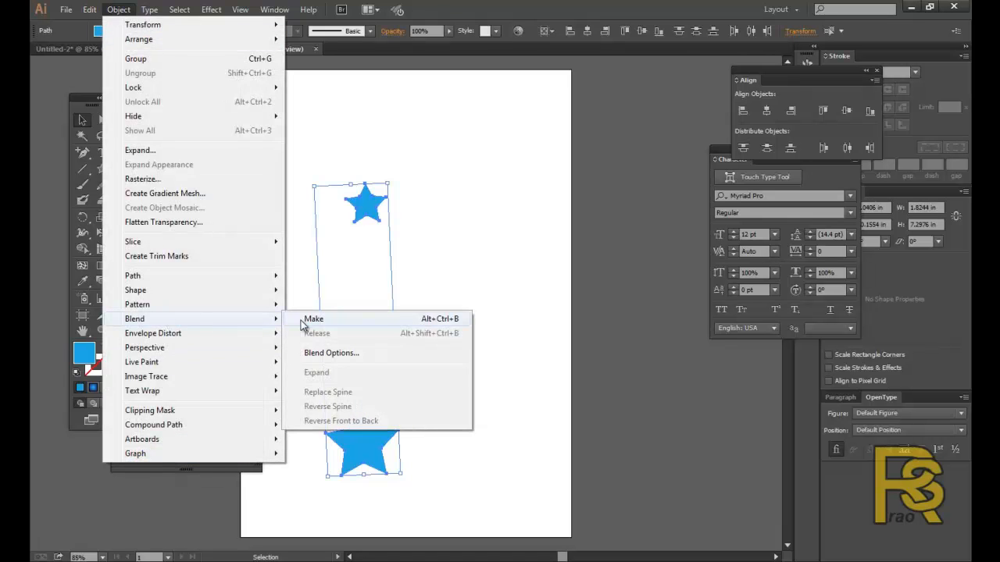
pyautogui.click(301, 321)
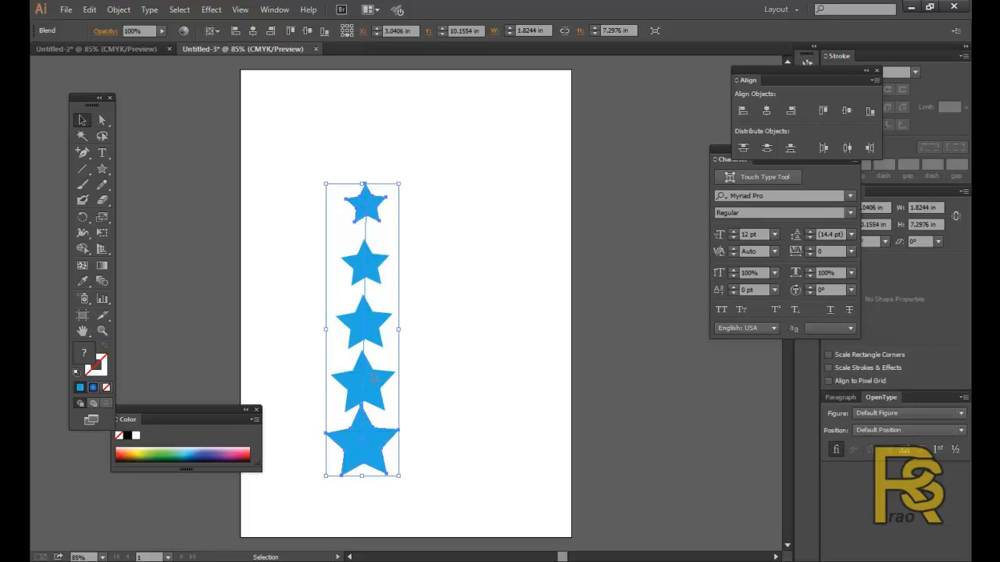
pyautogui.click(473, 304)
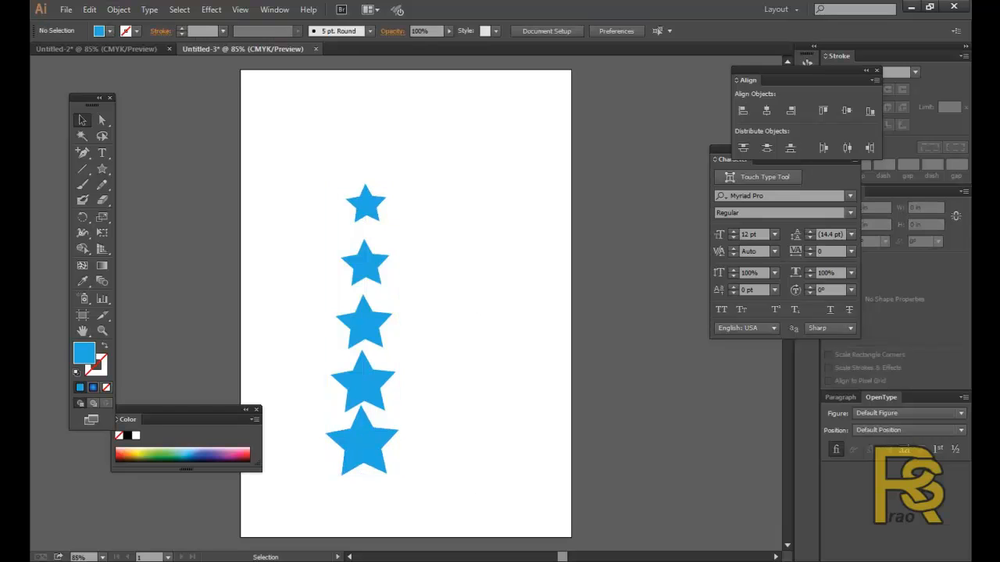
# Delete the blended stars and draw a new blue star about 1.57 in wide on the upper part of the page
pyautogui.moveTo(289, 136); pyautogui.dragTo(464, 515)
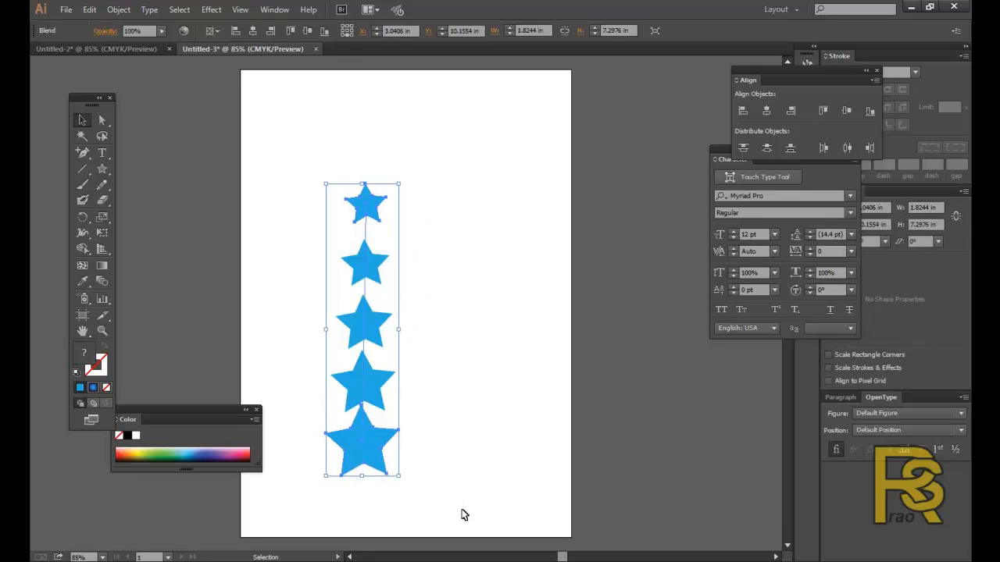
pyautogui.press('Delete')
pyautogui.click(101, 169)
pyautogui.moveTo(351, 196); pyautogui.dragTo(373, 225)
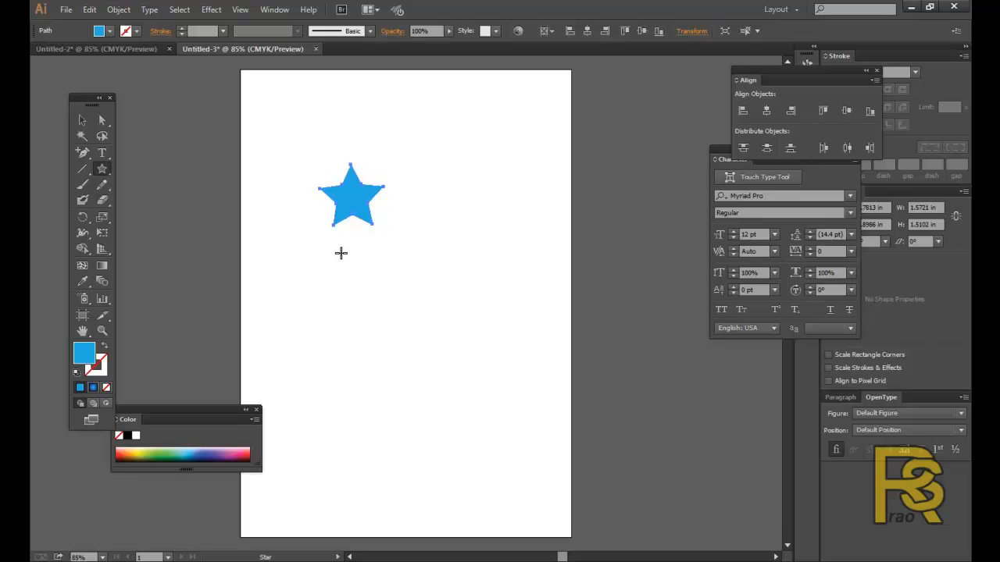
# Move the star to the upper middle of the page and place a copy straight below it near the page's lower edge
pyautogui.click(82, 120)
pyautogui.moveTo(356, 204); pyautogui.dragTo(309, 207)
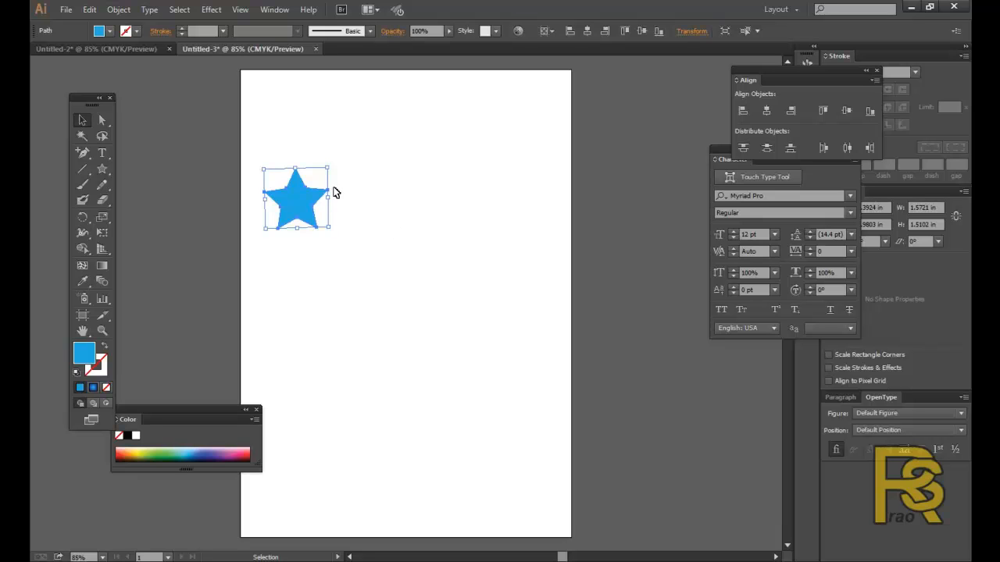
pyautogui.click(256, 410)
pyautogui.moveTo(317, 199); pyautogui.dragTo(406, 205)
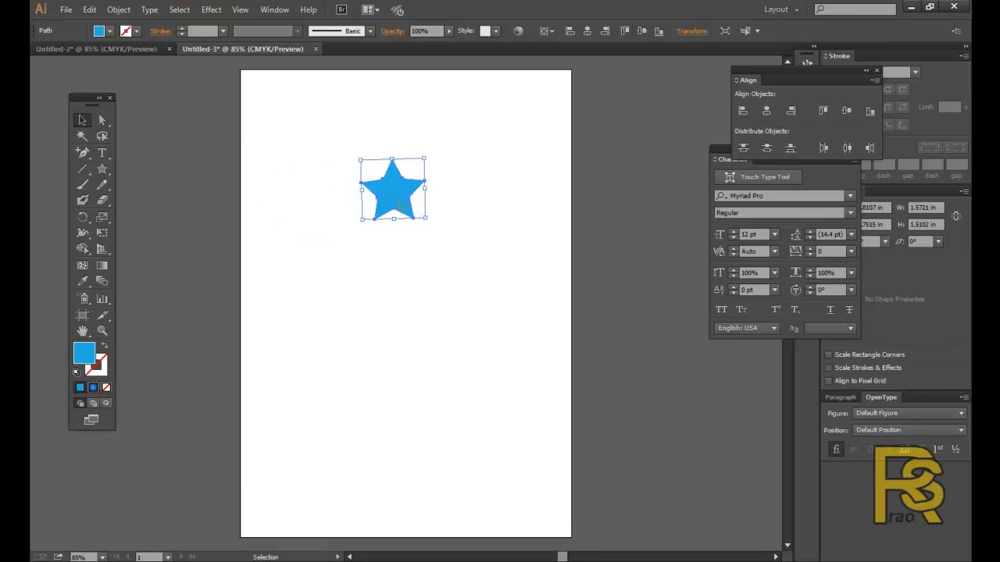
pyautogui.moveTo(405, 205); pyautogui.dragTo(405, 450)
pyautogui.click(492, 430)
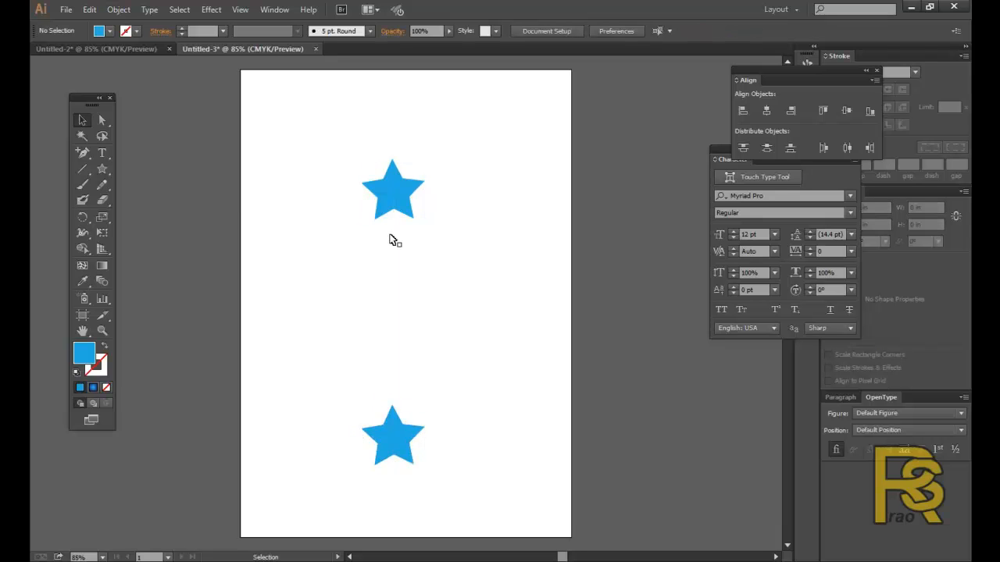
# Draw an ellipse about 5.62 by 6.06 in and centre it between the upper and lower stars
pyautogui.click(106, 169)
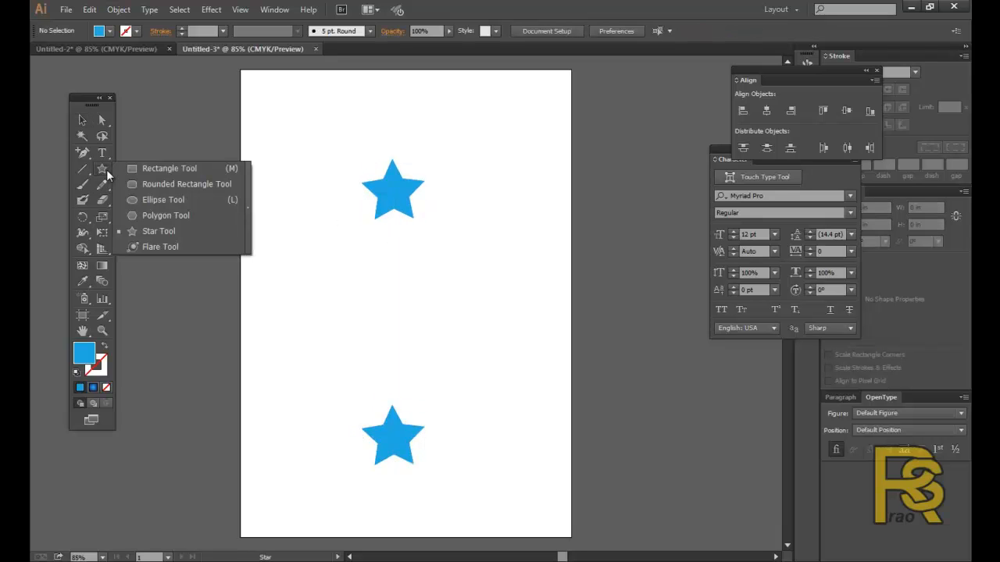
pyautogui.click(172, 200)
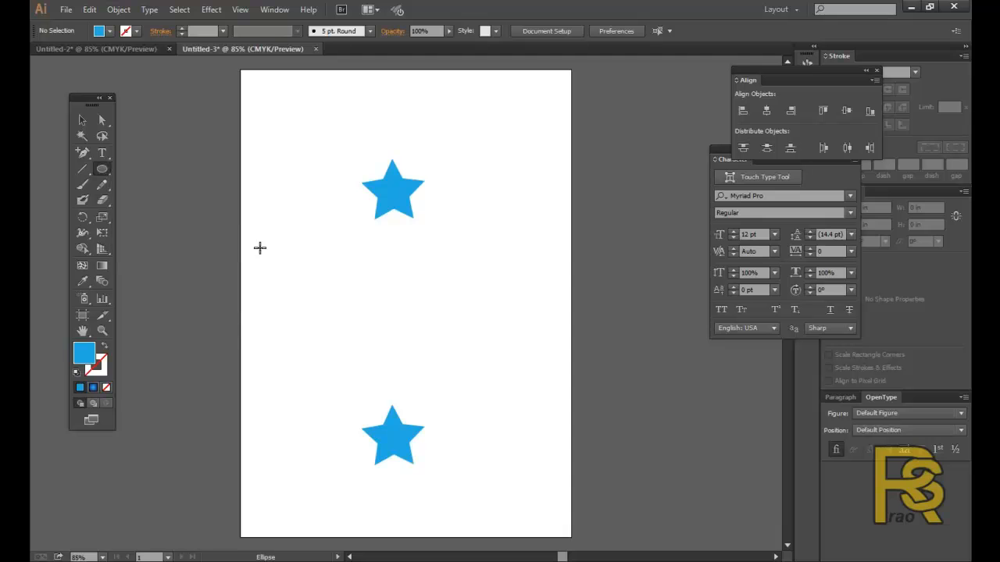
pyautogui.moveTo(315, 204); pyautogui.dragTo(542, 448)
pyautogui.click(83, 121)
pyautogui.moveTo(442, 297); pyautogui.dragTo(415, 279)
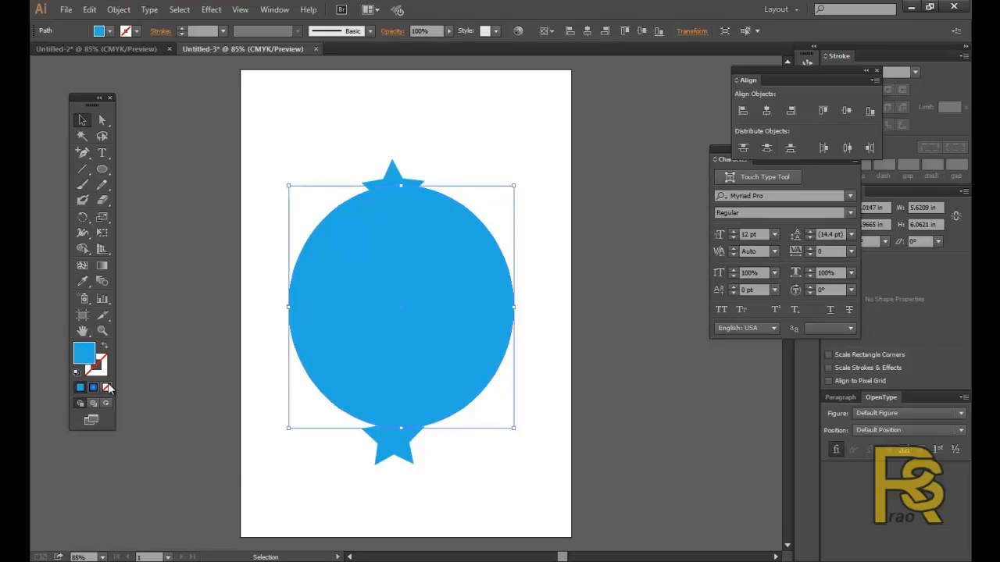
# Remove the ellipse's fill and give it a black stroke
pyautogui.click(107, 387)
pyautogui.press('x')
pyautogui.click(79, 387)
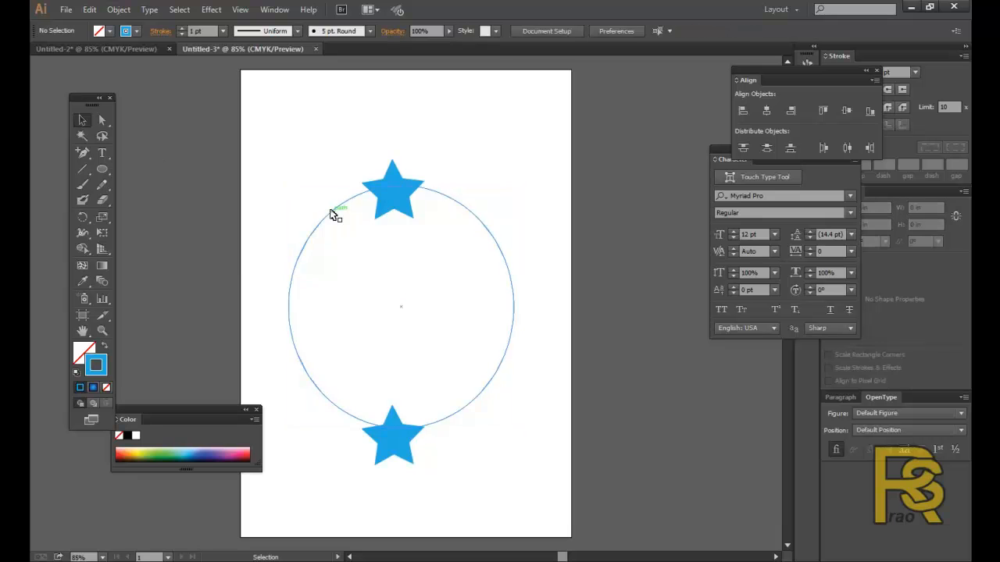
pyautogui.doubleClick(104, 367)
pyautogui.click(330, 363)
pyautogui.click(606, 204)
pyautogui.click(85, 125)
pyautogui.click(205, 180)
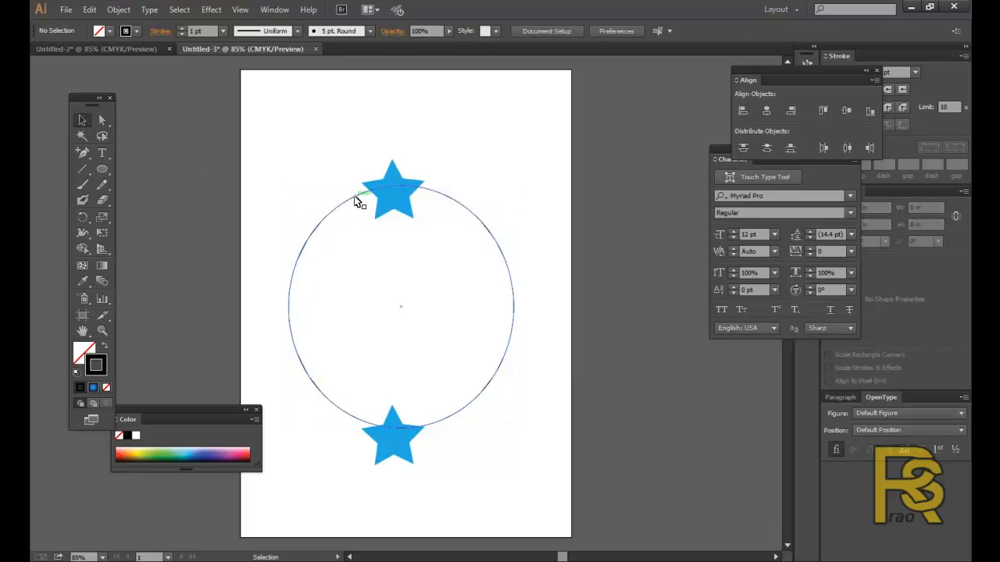
# Shrink the upper star to about 1 in wide, delete the lower star, and centre the small star on the ellipse's top edge
pyautogui.click(401, 202)
pyautogui.moveTo(401, 202)
pyautogui.mouseDown()
pyautogui.moveTo(421, 207)
pyautogui.moveTo(410, 194)
pyautogui.mouseUp()
pyautogui.click(398, 461)
pyautogui.press('Delete')
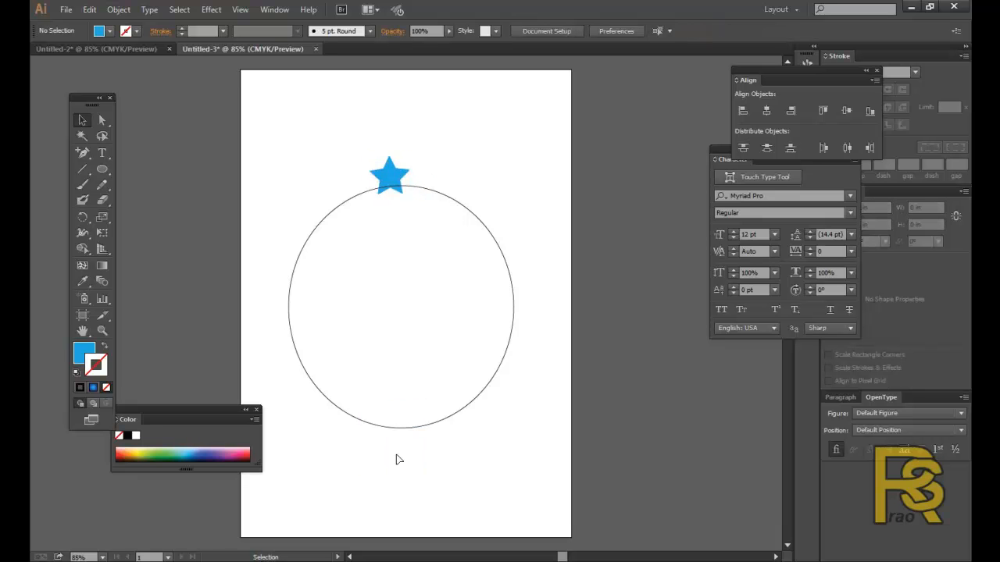
pyautogui.click(384, 162)
pyautogui.moveTo(388, 173); pyautogui.dragTo(410, 186)
pyautogui.click(455, 156)
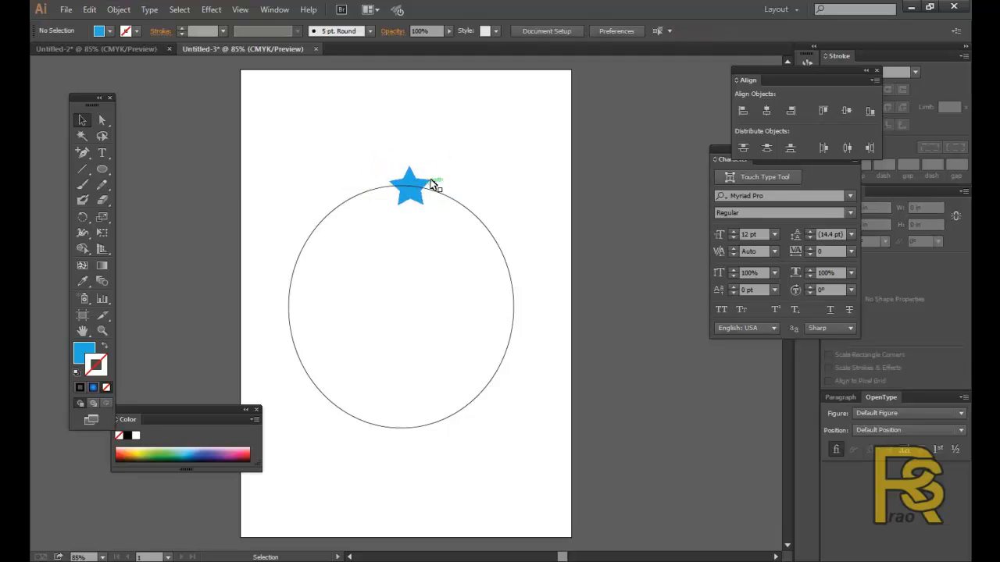
# Copy the small star down to the ellipse's bottom edge and deselect it
pyautogui.click(414, 176)
pyautogui.keyDown('alt'); pyautogui.moveTo(415, 184); pyautogui.dragTo(411, 426); pyautogui.keyUp('alt')
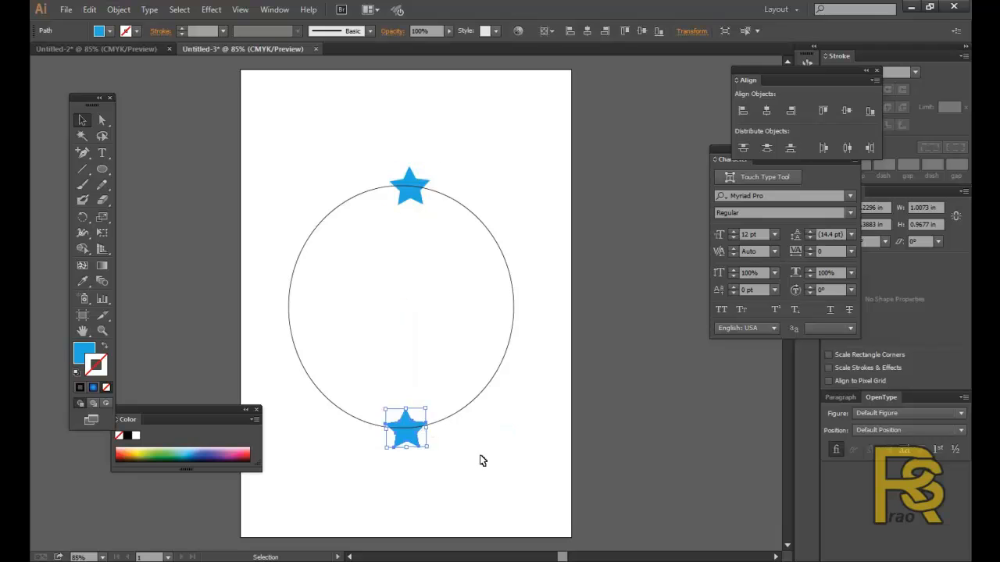
pyautogui.click(479, 455)
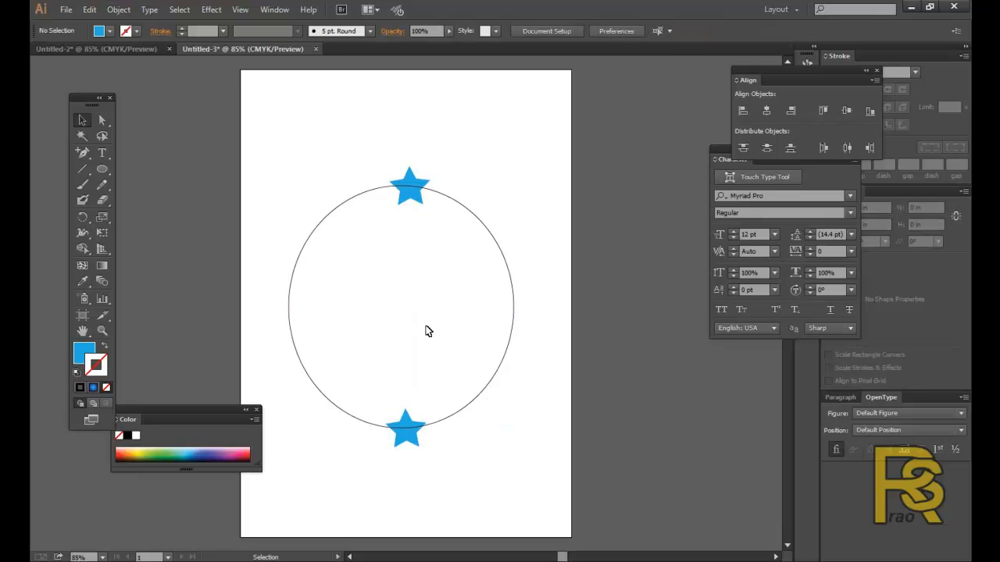
# Select the two small stars and set the blend spacing to Specified Steps with 12 steps
pyautogui.click(413, 199)
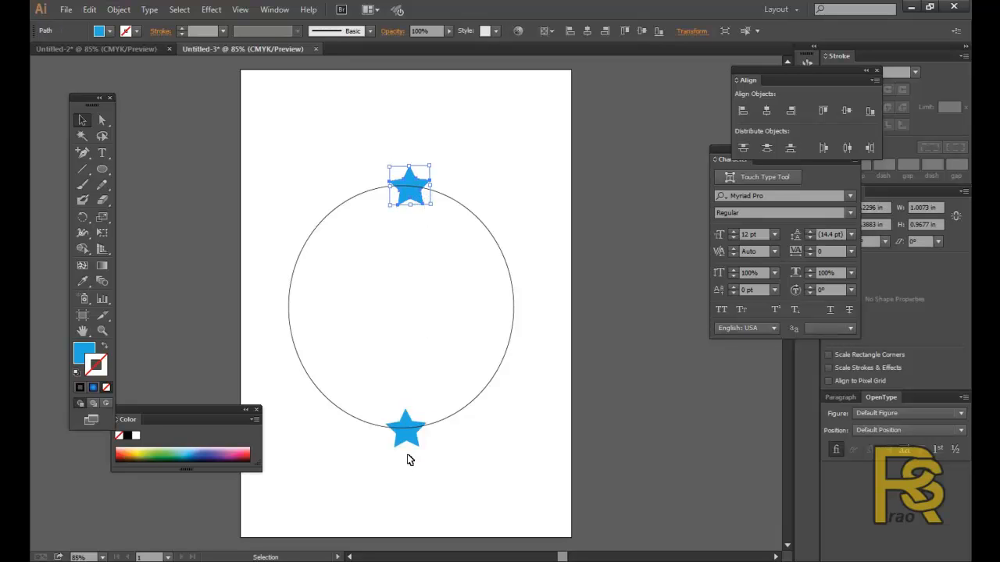
pyautogui.keyDown('shift'); pyautogui.click(414, 447); pyautogui.keyUp('shift')
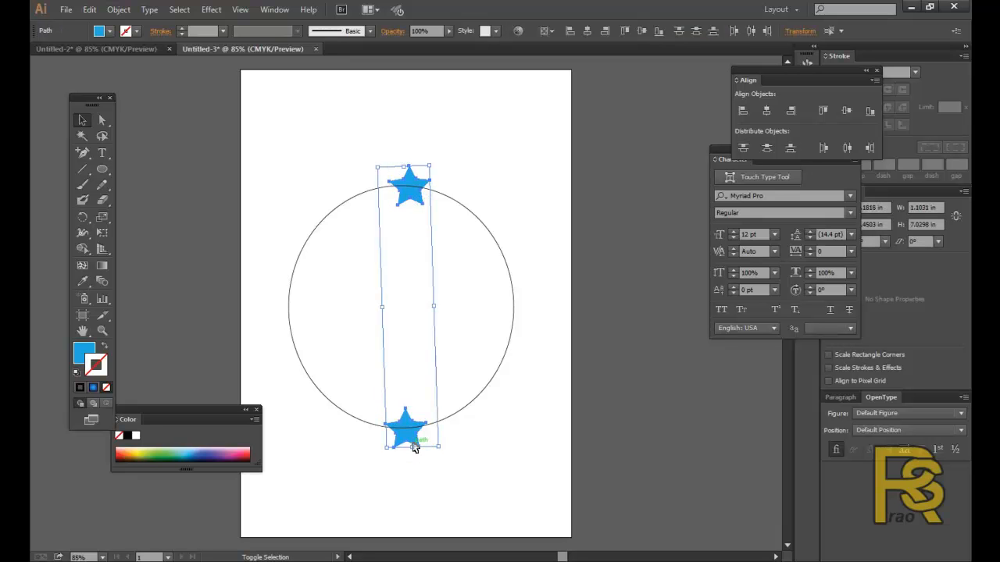
pyautogui.click(118, 10)
pyautogui.moveTo(159, 324)
pyautogui.click(348, 355)
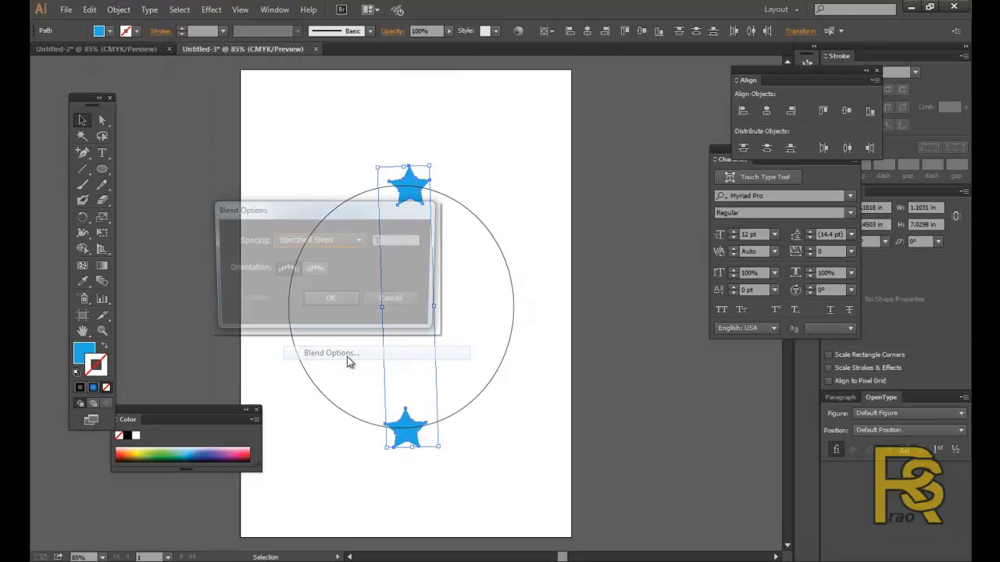
pyautogui.doubleClick(400, 239)
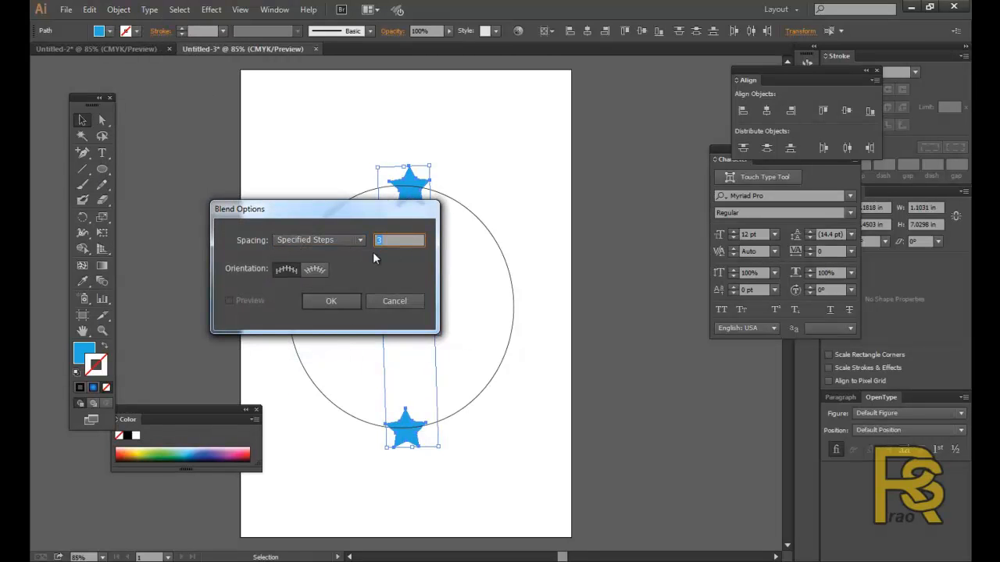
pyautogui.write('12')
pyautogui.click(343, 299)
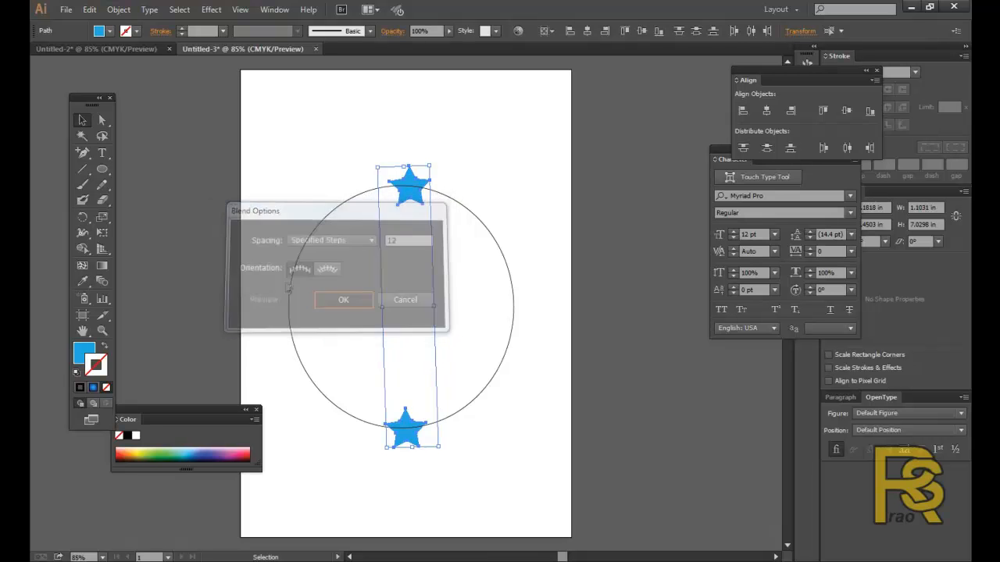
# Make the blend between the two small stars on the ellipse
pyautogui.click(125, 11)
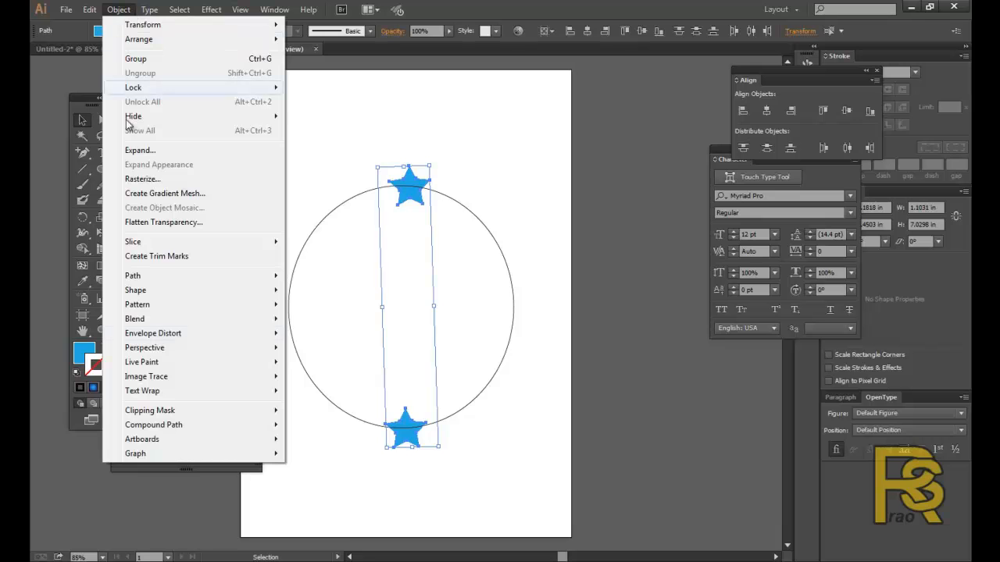
pyautogui.moveTo(163, 318)
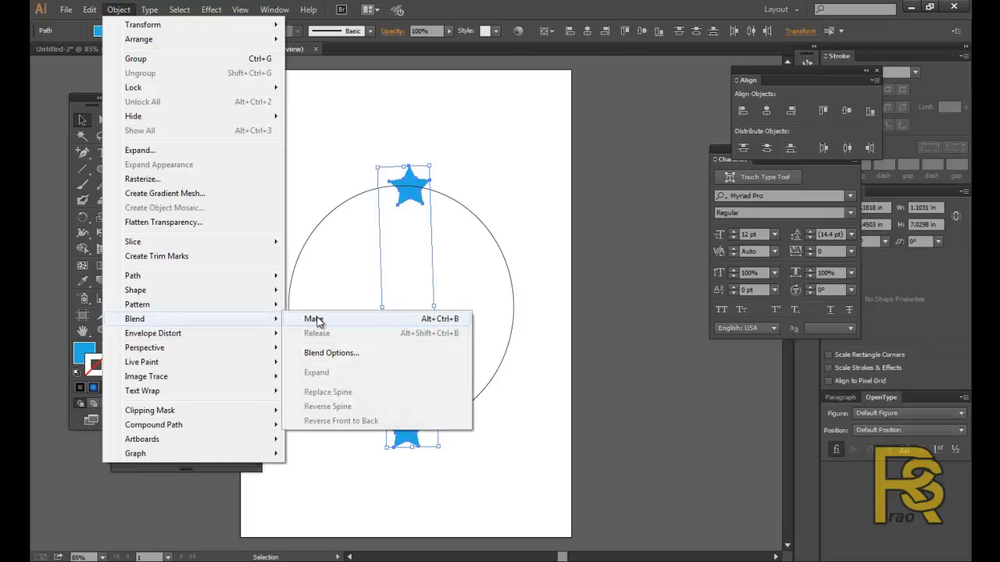
pyautogui.click(315, 319)
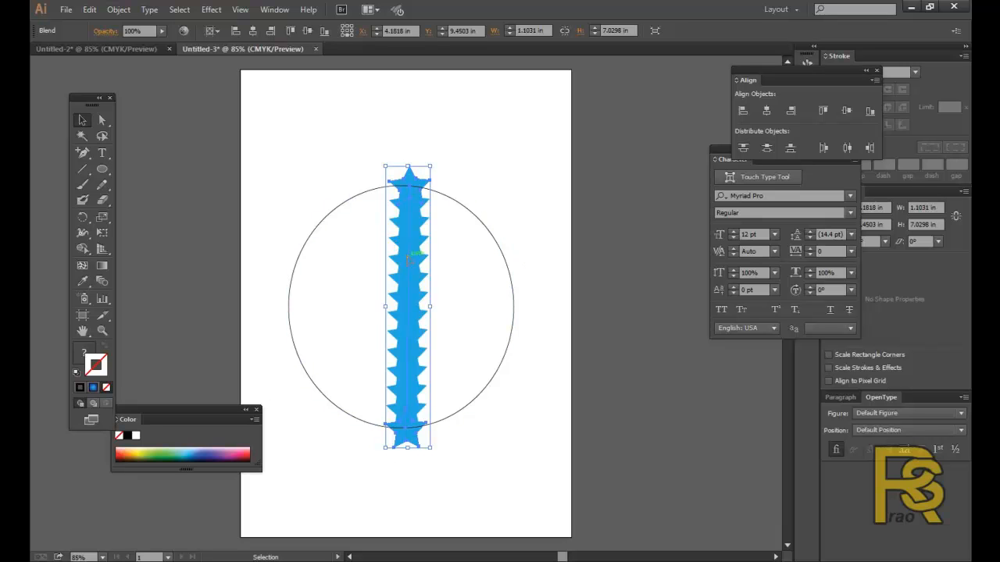
# Add the ellipse to the selection and replace the star blend's spine with it
pyautogui.keyDown('shift'); pyautogui.click(291, 292); pyautogui.keyUp('shift')
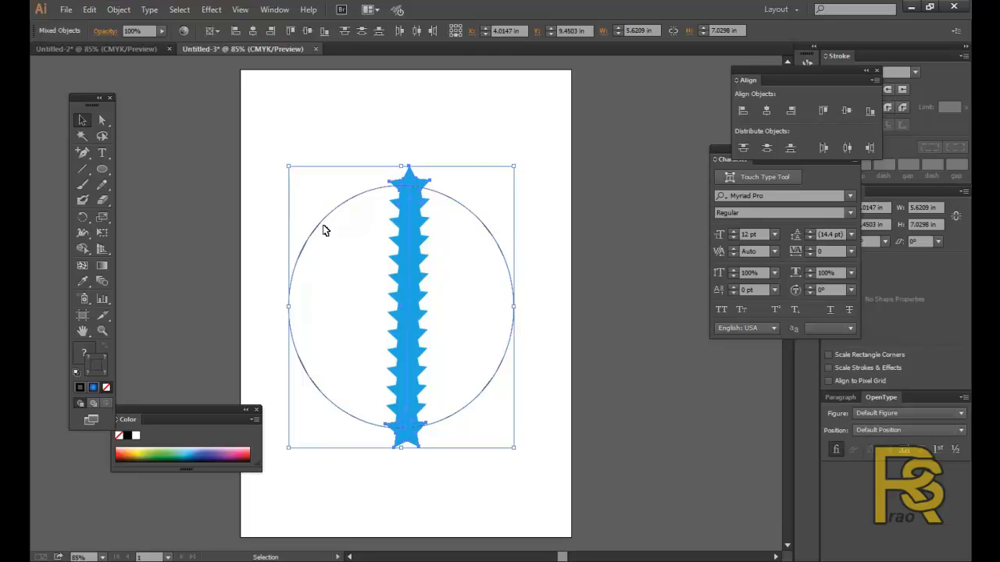
pyautogui.click(118, 10)
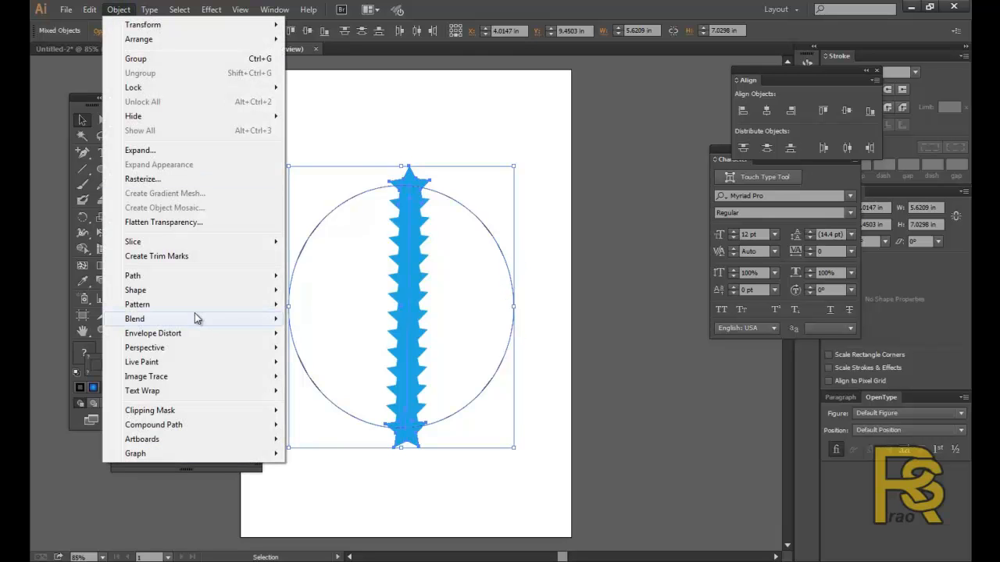
pyautogui.moveTo(183, 320)
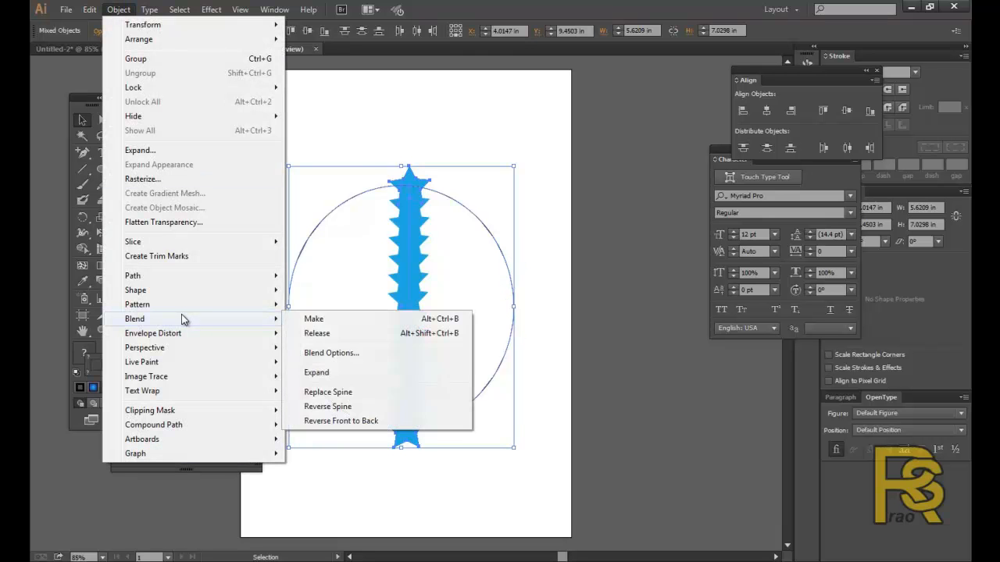
pyautogui.click(353, 393)
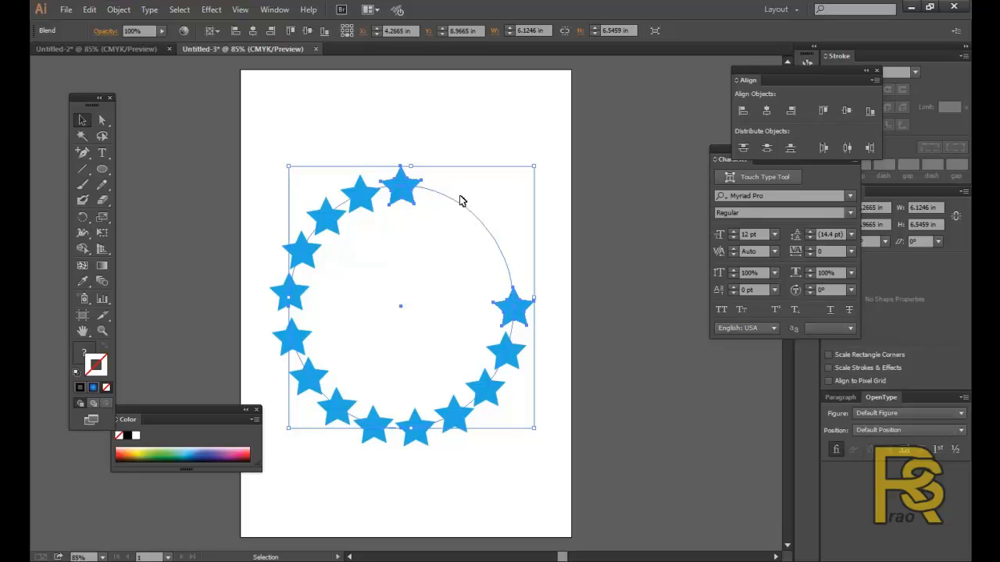
# Add two anchor points to the spine along its empty upper-right arc so that the stars spread around the whole ellipse
pyautogui.moveTo(82, 153); pyautogui.dragTo(147, 170)
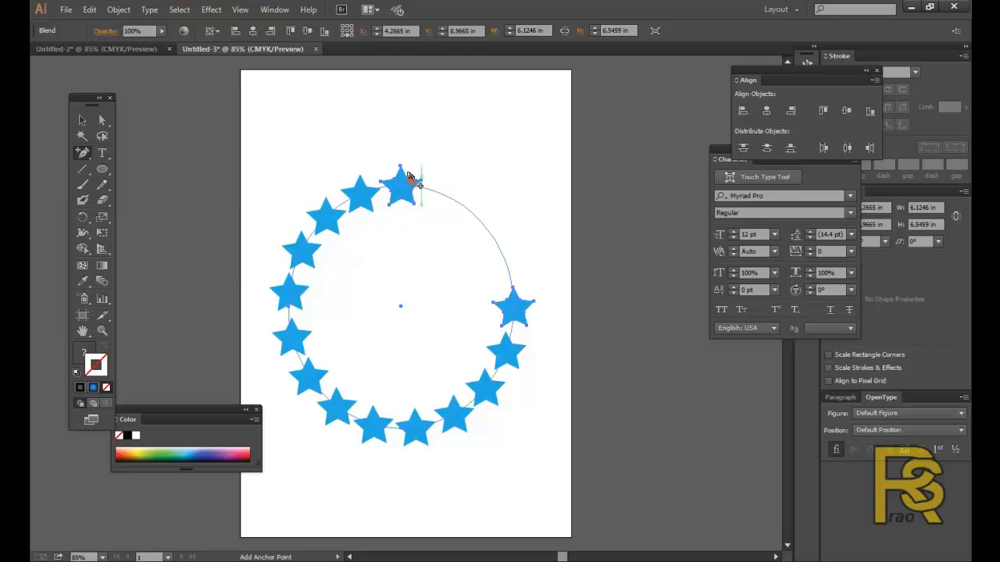
pyautogui.click(484, 229)
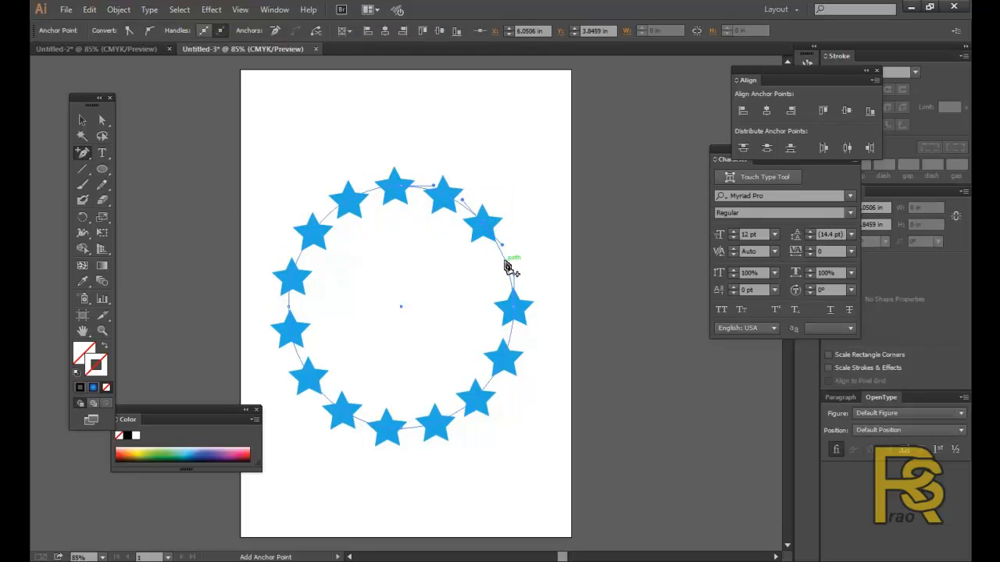
pyautogui.click(506, 267)
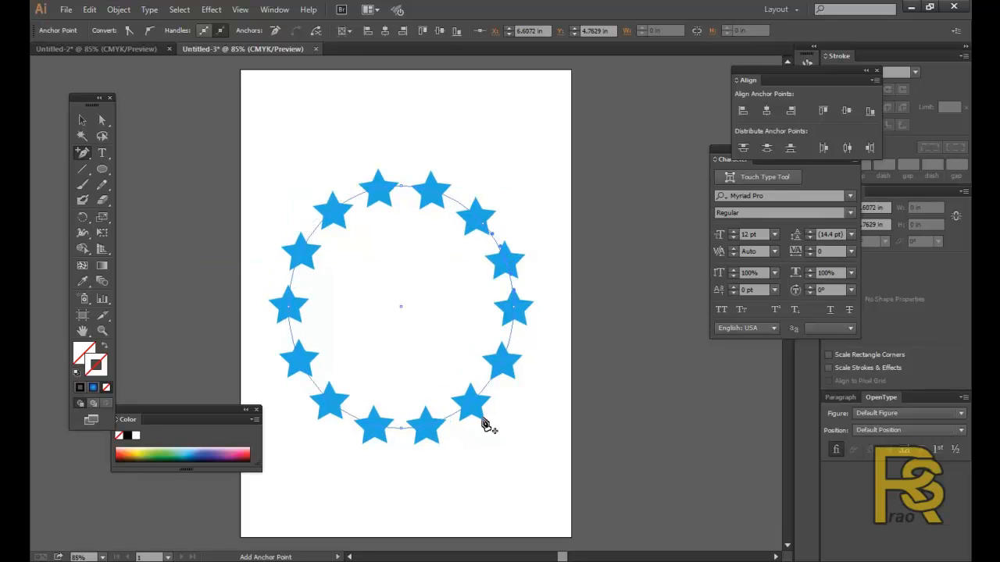
pyautogui.click(82, 121)
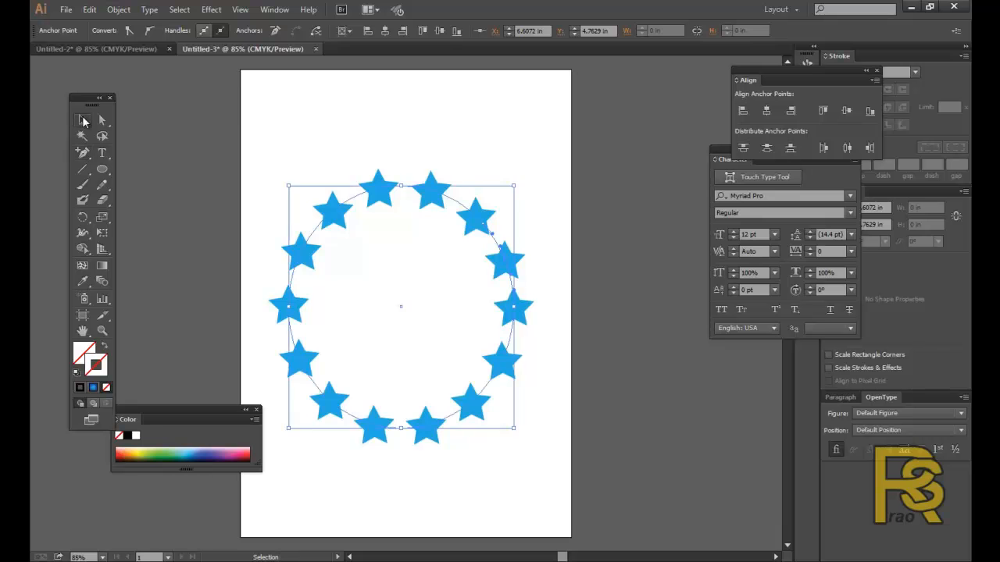
# Select the whole ring of blended stars and delete it
pyautogui.click(242, 154)
pyautogui.moveTo(273, 130); pyautogui.dragTo(584, 438)
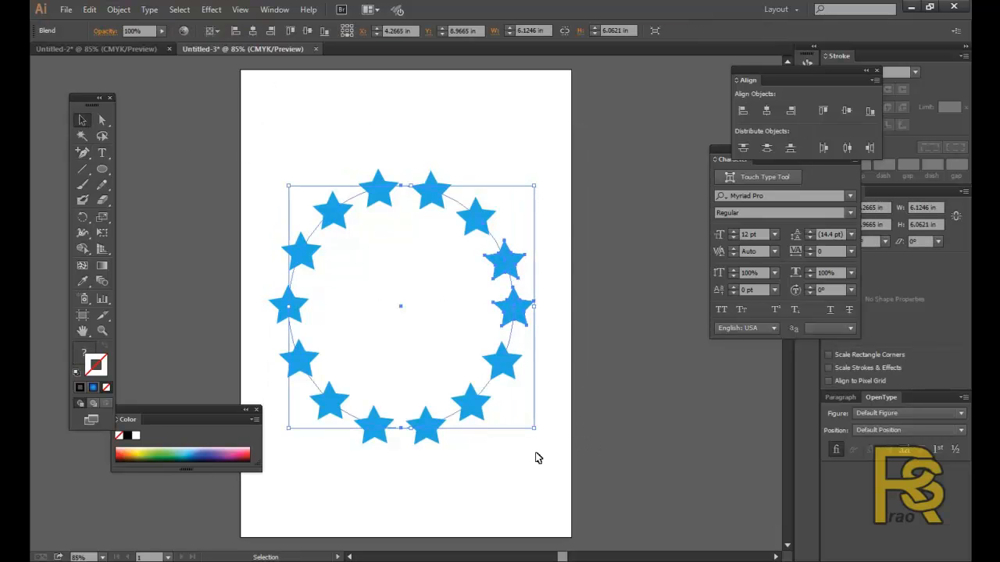
pyautogui.press('Delete')
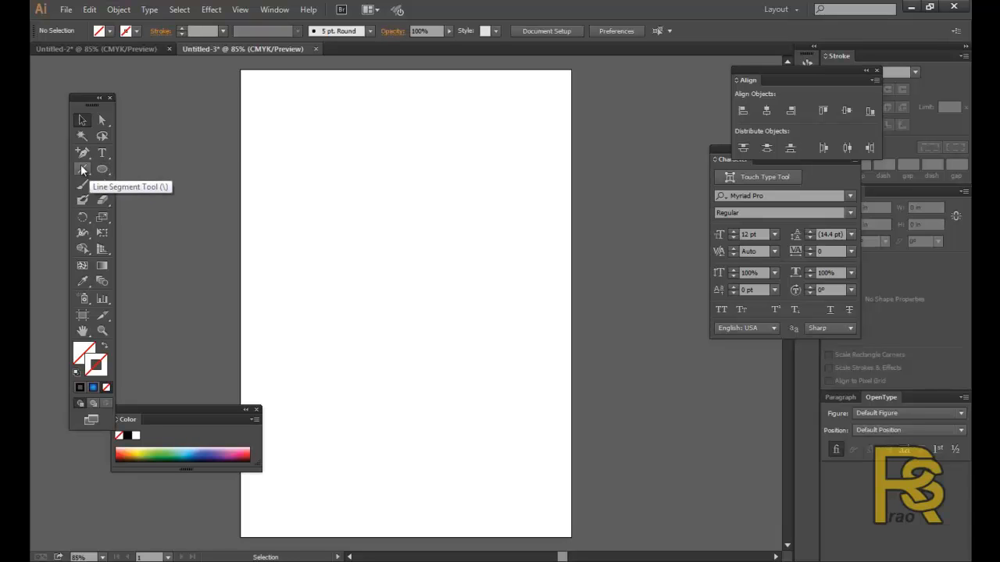
# Draw an open S-shaped path with three anchor points across the upper part of the page using the Pen tool
pyautogui.moveTo(82, 153); pyautogui.dragTo(103, 153)
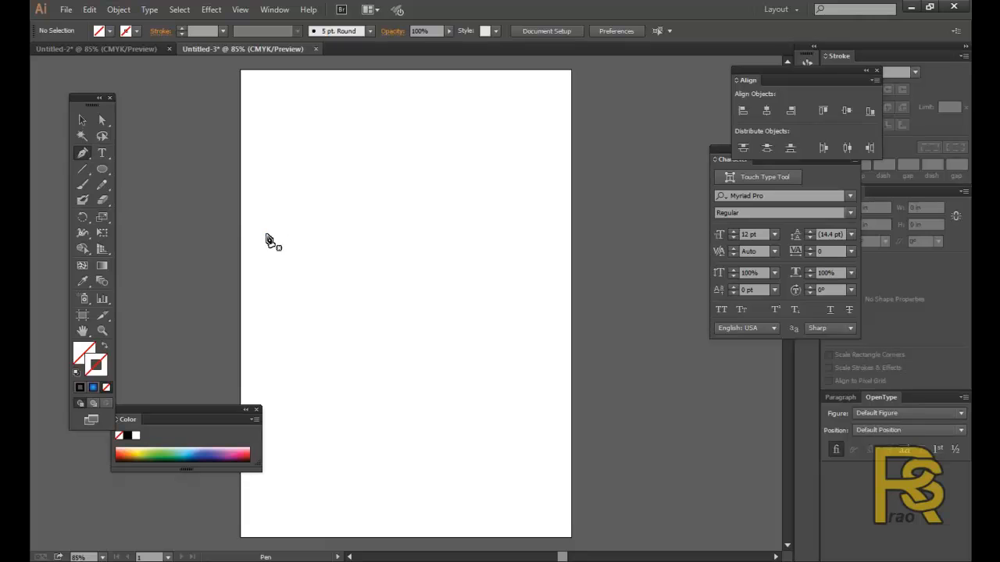
pyautogui.click(266, 237)
pyautogui.moveTo(354, 217); pyautogui.dragTo(418, 251)
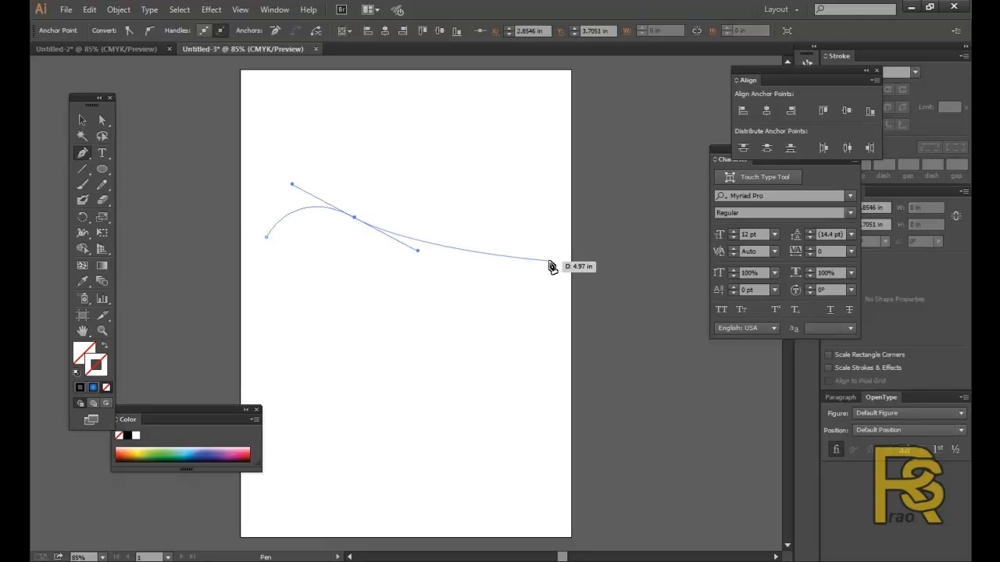
pyautogui.click(543, 216)
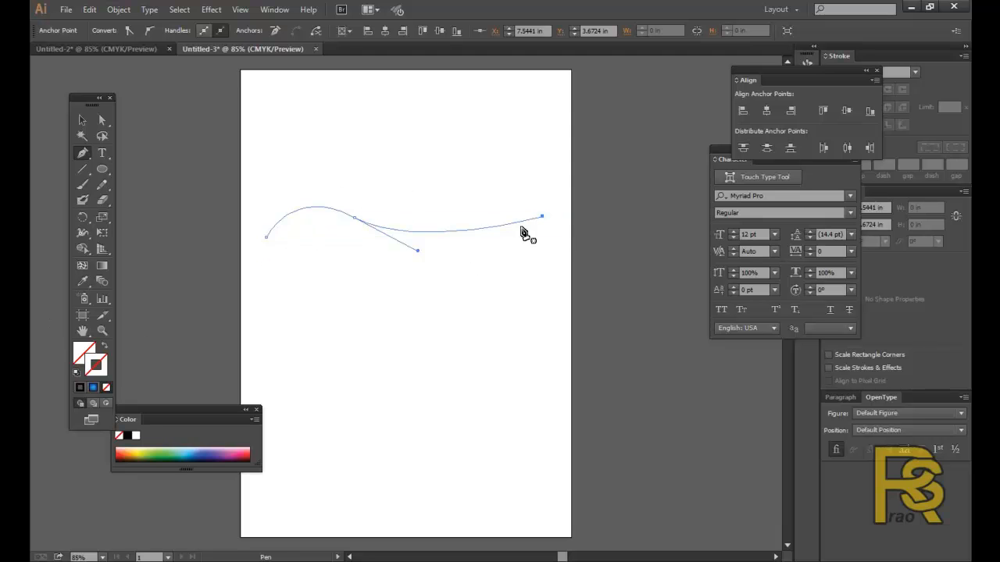
# Give the curved path a solid black stroke and draw a star about 1.87 in wide below it
pyautogui.click(80, 388)
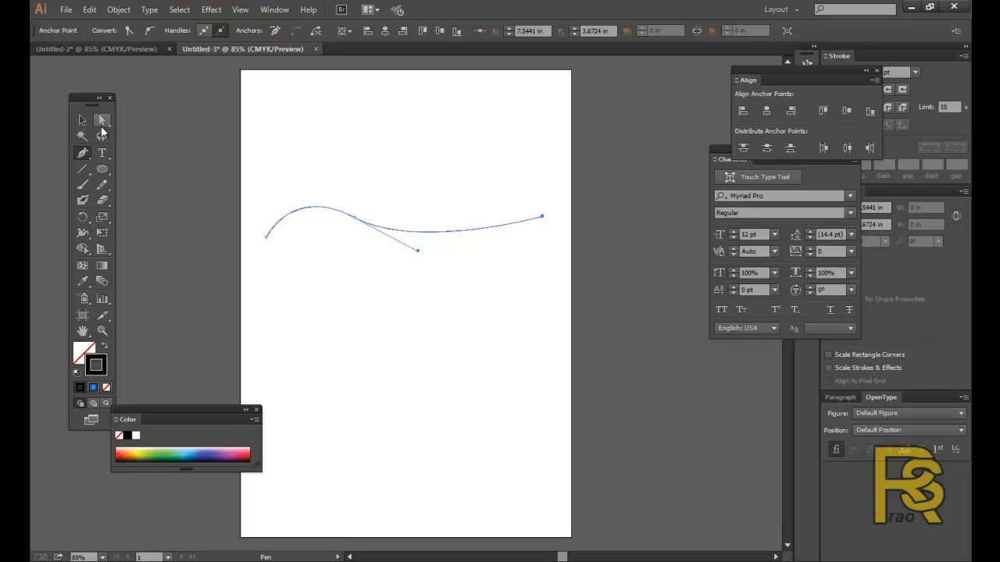
pyautogui.moveTo(104, 170); pyautogui.dragTo(143, 231)
pyautogui.moveTo(304, 315); pyautogui.dragTo(330, 348)
# Fill the star with orange, hex F45314
pyautogui.doubleClick(79, 357)
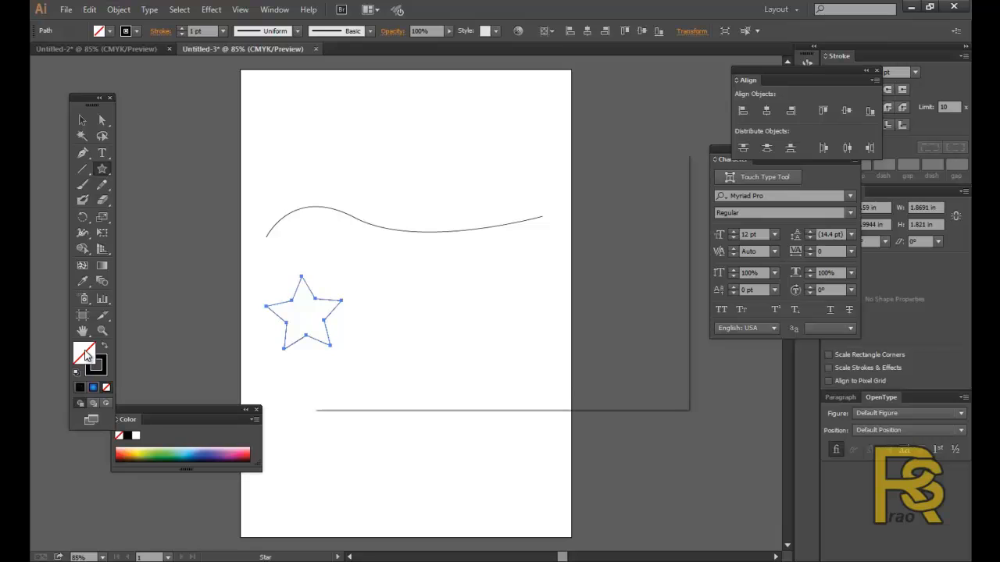
pyautogui.click(481, 206)
pyautogui.click(638, 203)
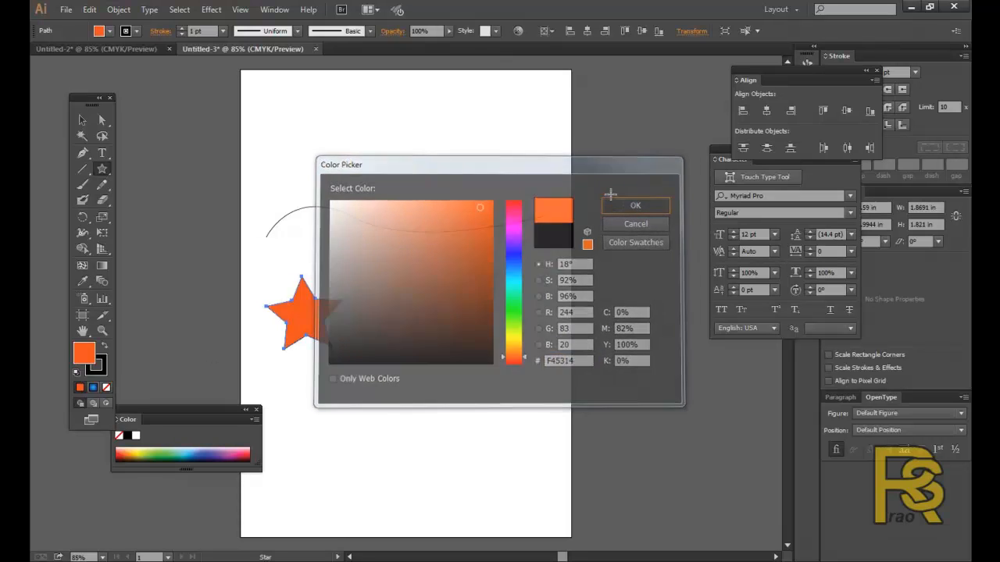
# Scale the star down to about 1.36 in wide and place one copy at each end of the curved path
pyautogui.press('v')
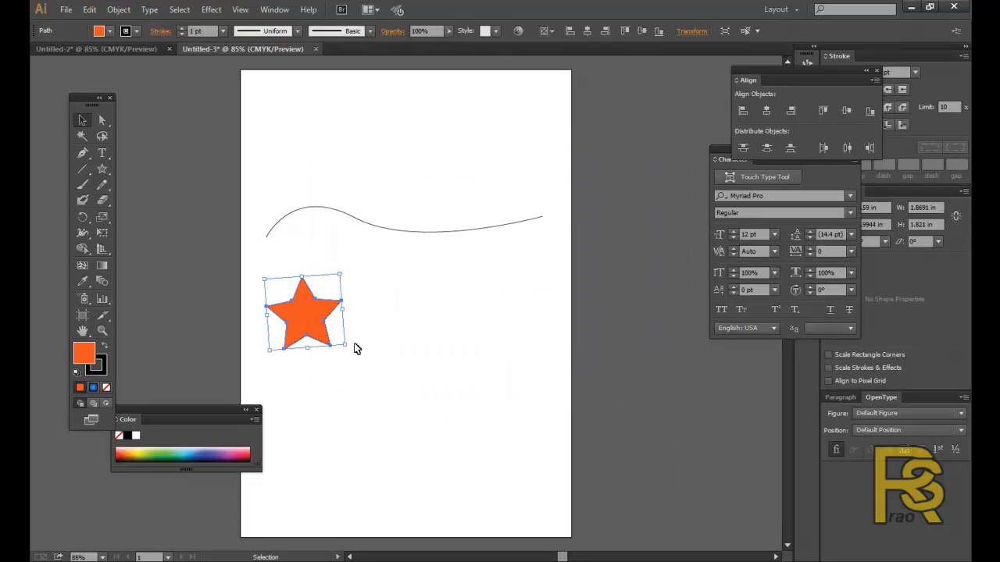
pyautogui.moveTo(347, 346); pyautogui.dragTo(533, 226)
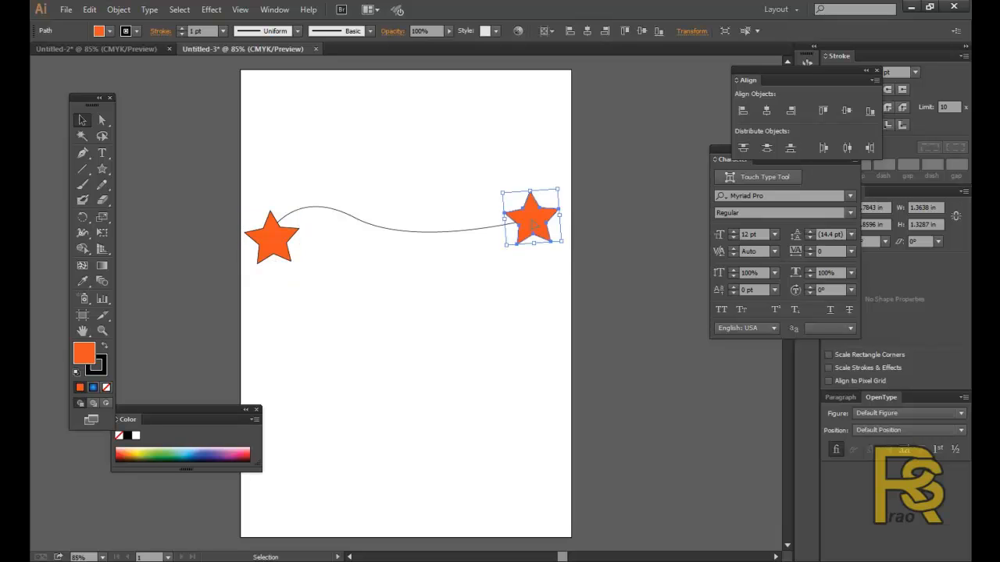
pyautogui.click(550, 281)
# Select both stars and set the blend options to Specified Steps with 5 steps
pyautogui.click(292, 247)
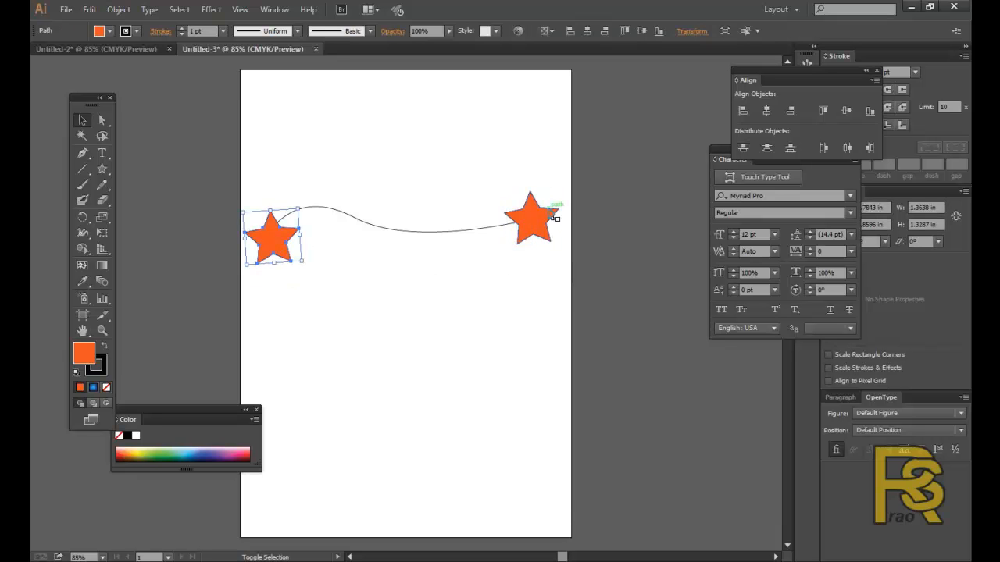
pyautogui.keyDown('shift'); pyautogui.click(550, 223); pyautogui.keyUp('shift')
pyautogui.click(119, 9)
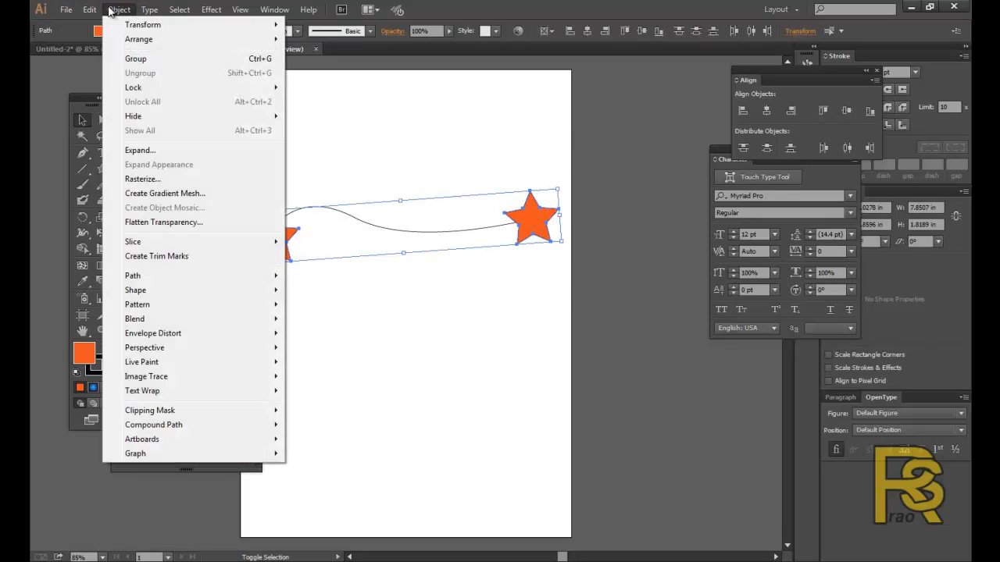
pyautogui.moveTo(137, 319)
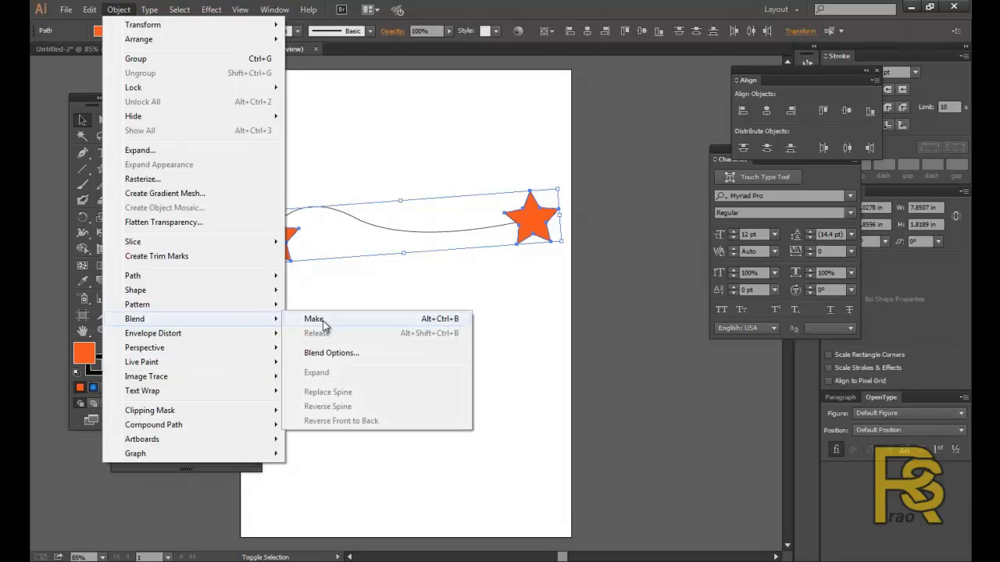
pyautogui.click(329, 356)
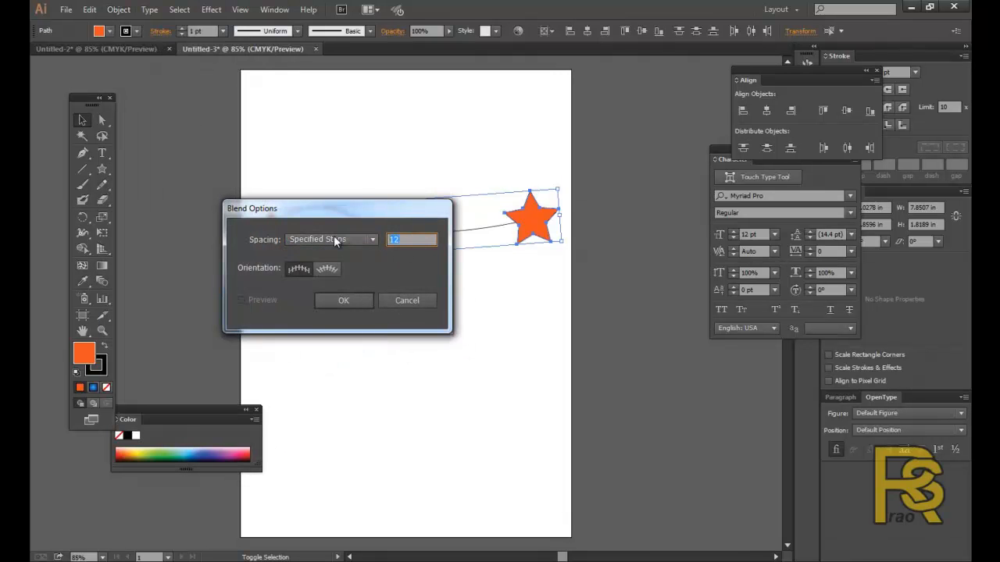
pyautogui.click(332, 301)
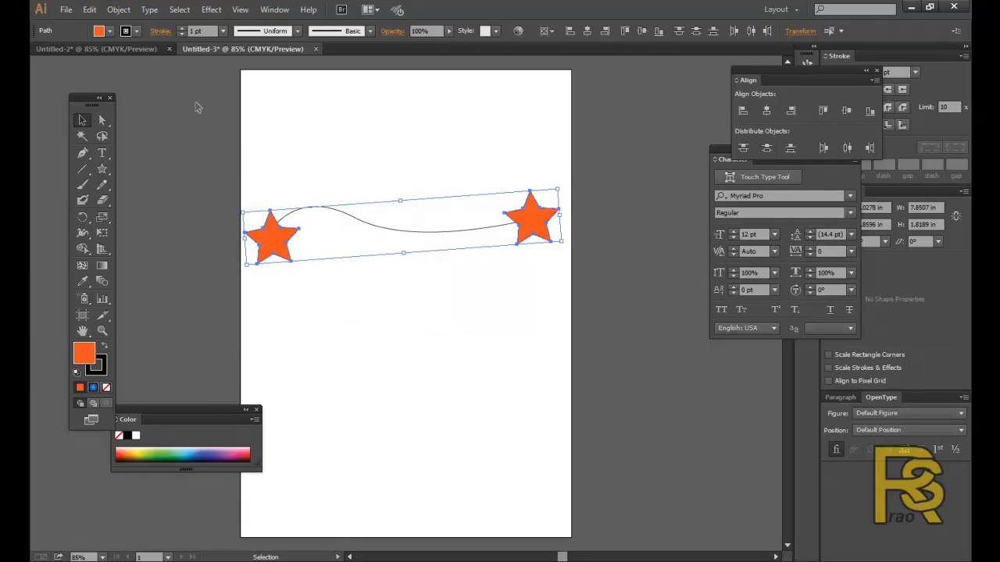
# Make a blend between the two selected orange stars
pyautogui.click(119, 10)
pyautogui.moveTo(157, 324)
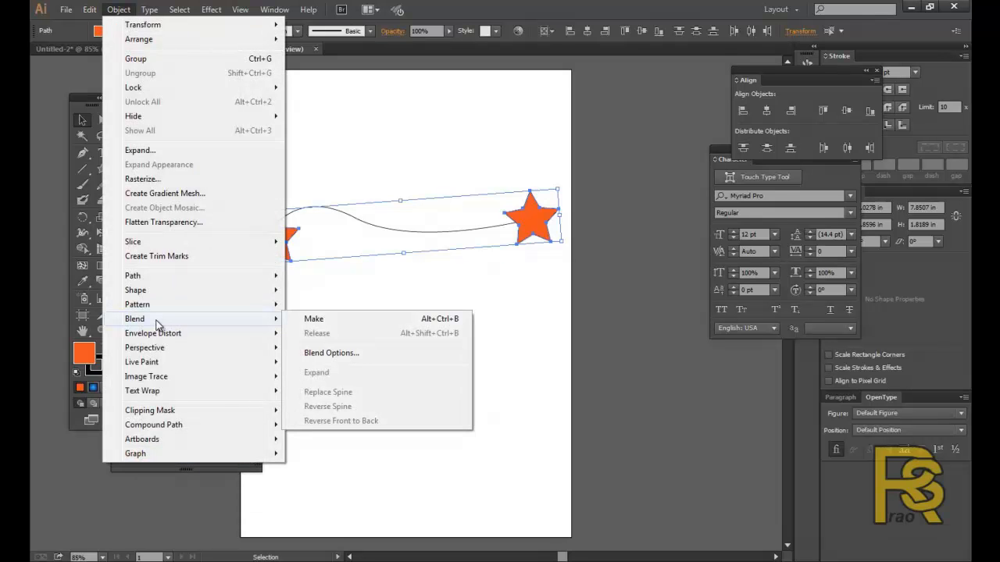
pyautogui.click(334, 325)
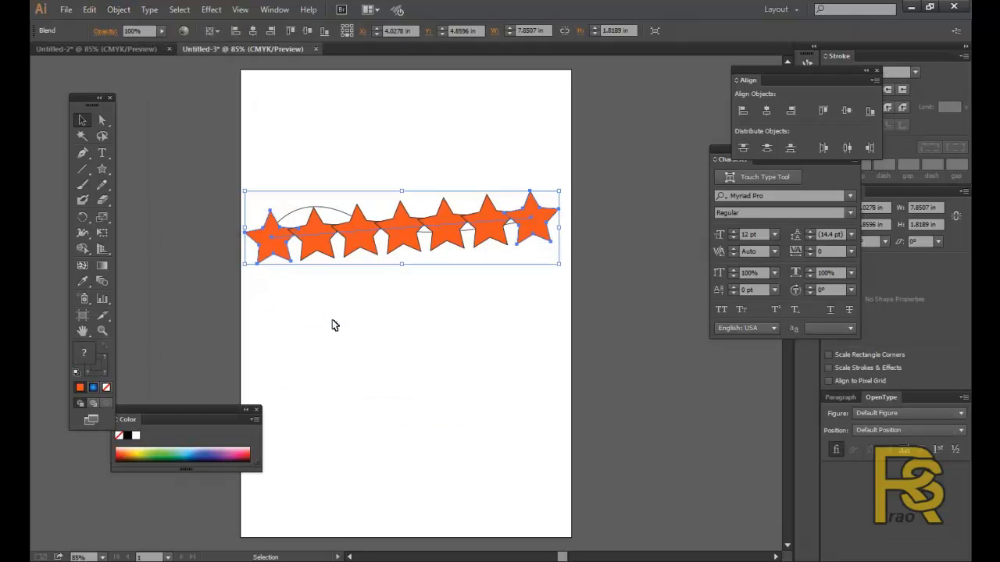
# Add the curved path to the selection and replace the star blend's spine with it
pyautogui.keyDown('shift'); pyautogui.click(305, 211); pyautogui.keyUp('shift')
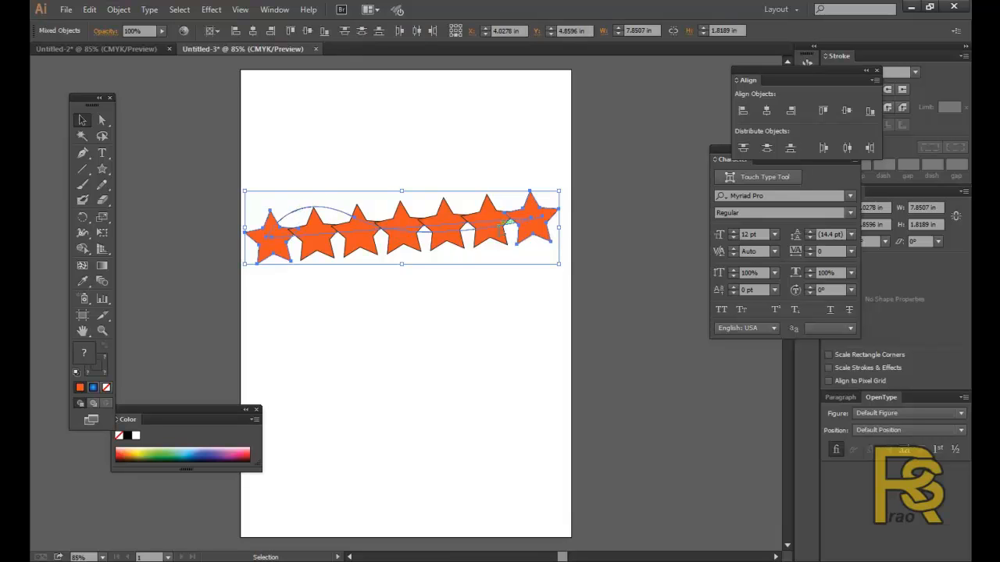
pyautogui.click(119, 9)
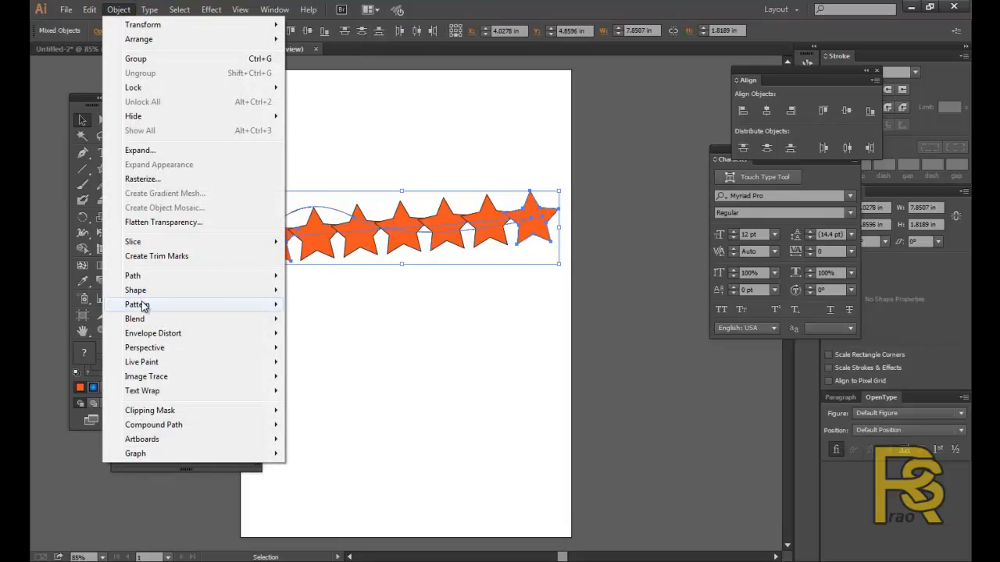
pyautogui.moveTo(152, 320)
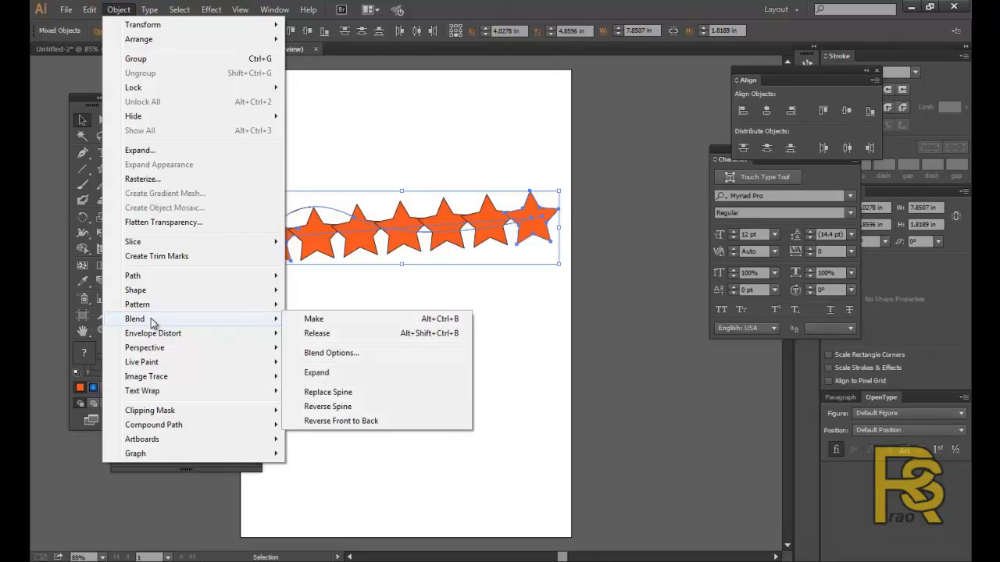
pyautogui.click(328, 392)
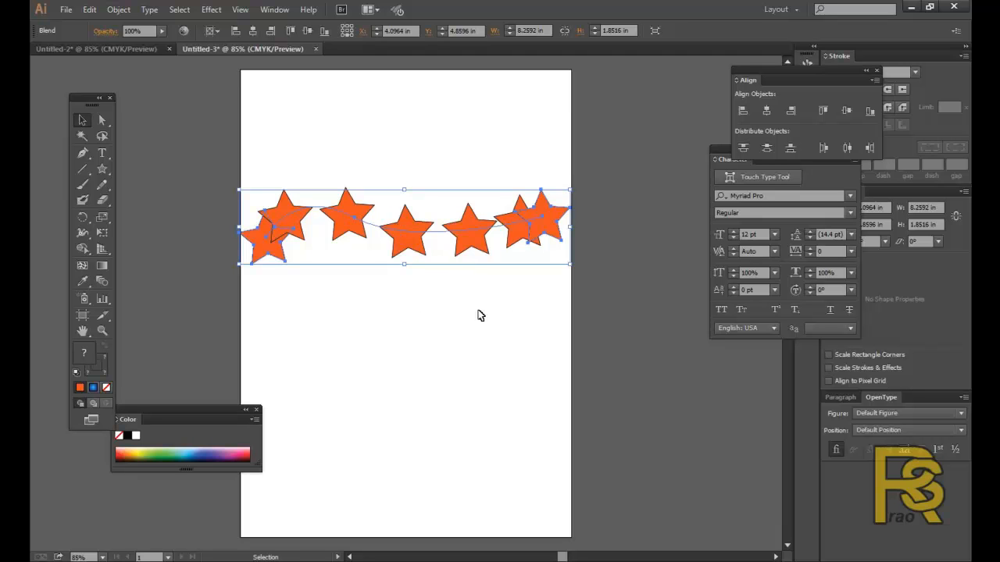
# Undo the spine replacement, then select all the stars and the curved path and delete them
pyautogui.hotkey('ctrl', 'z')
pyautogui.hotkey('ctrl', 'z')
pyautogui.hotkey('ctrl', 'z')
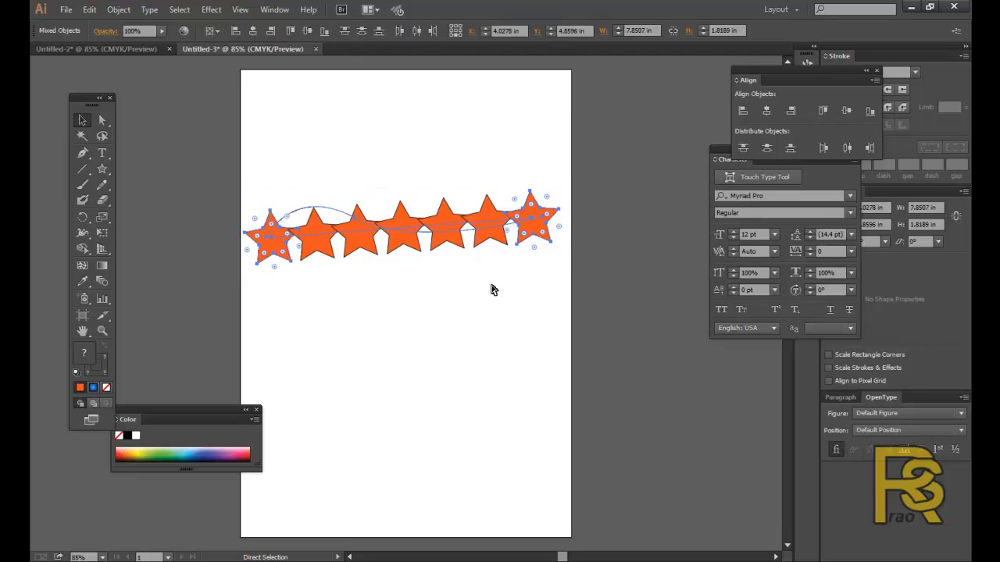
pyautogui.moveTo(181, 164); pyautogui.dragTo(614, 294)
pyautogui.press('Delete')
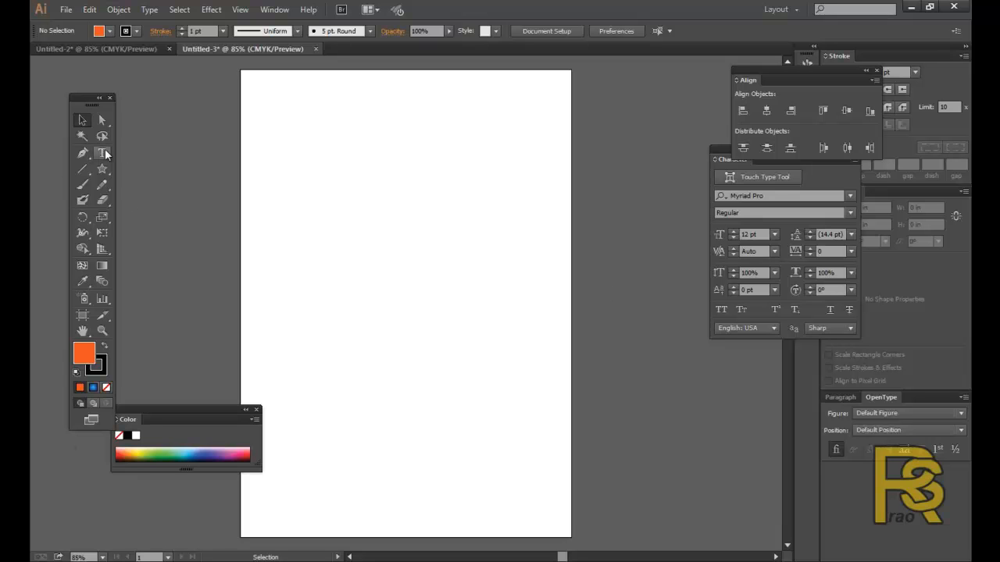
# Draw an open S-shaped path with three anchor points across the full width of the page's middle and remove its fill
pyautogui.click(82, 153)
pyautogui.click(241, 303)
pyautogui.moveTo(392, 279); pyautogui.dragTo(463, 324)
pyautogui.click(587, 289)
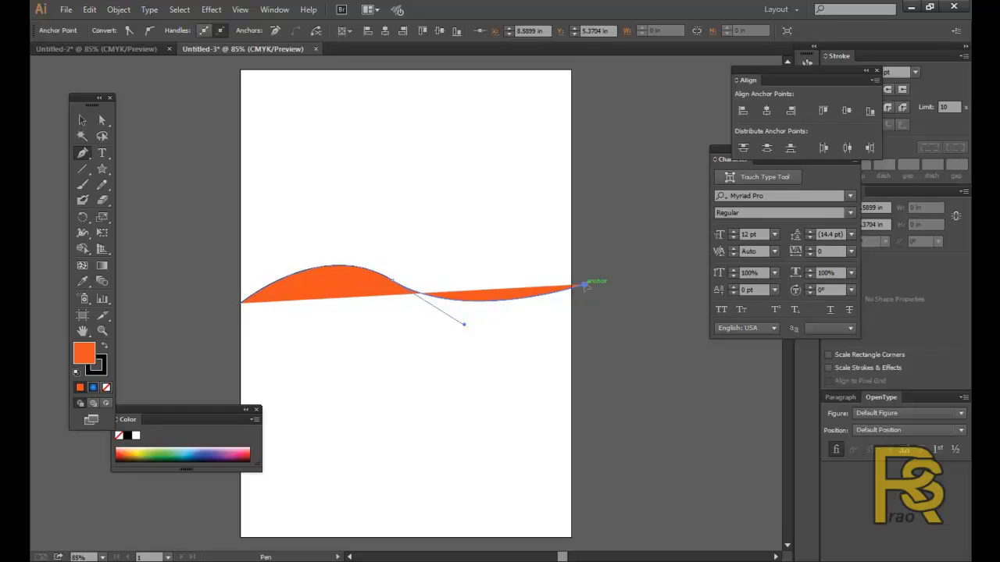
pyautogui.click(82, 120)
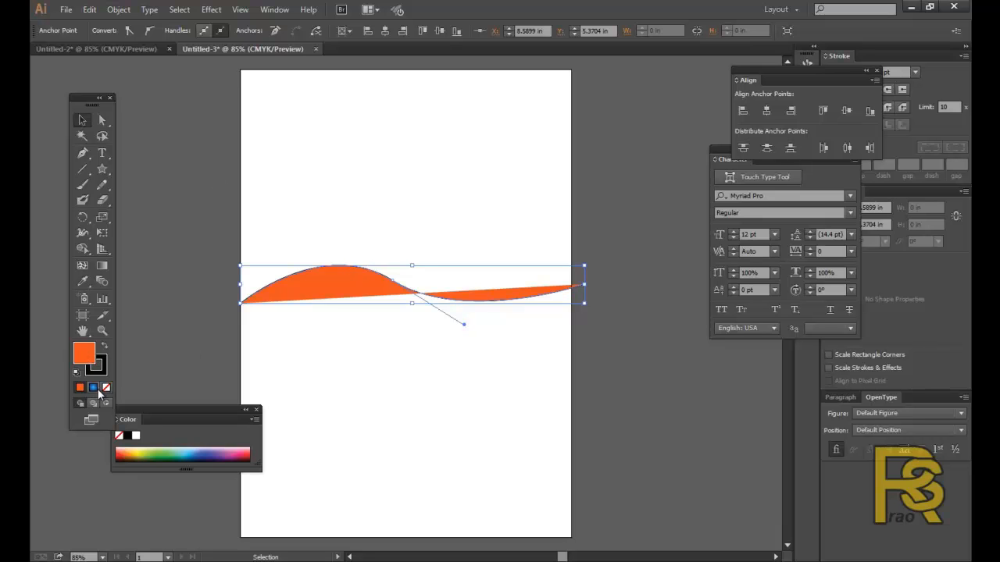
pyautogui.click(106, 388)
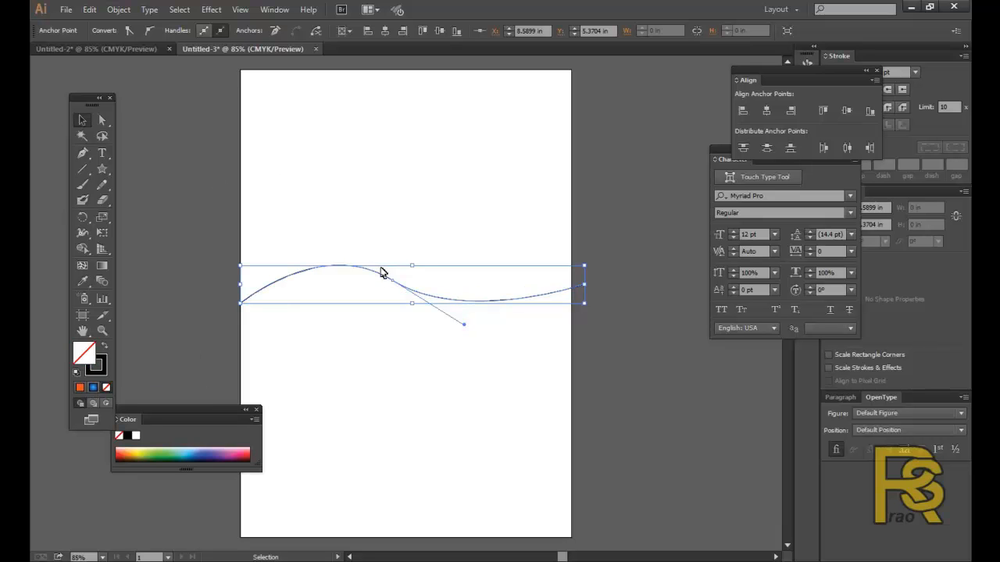
# Copy the path below the original, rotate the copy counterclockwise, and place a duplicate of the tilted copy above the original
pyautogui.moveTo(379, 273); pyautogui.dragTo(380, 363)
pyautogui.moveTo(590, 396); pyautogui.dragTo(603, 318)
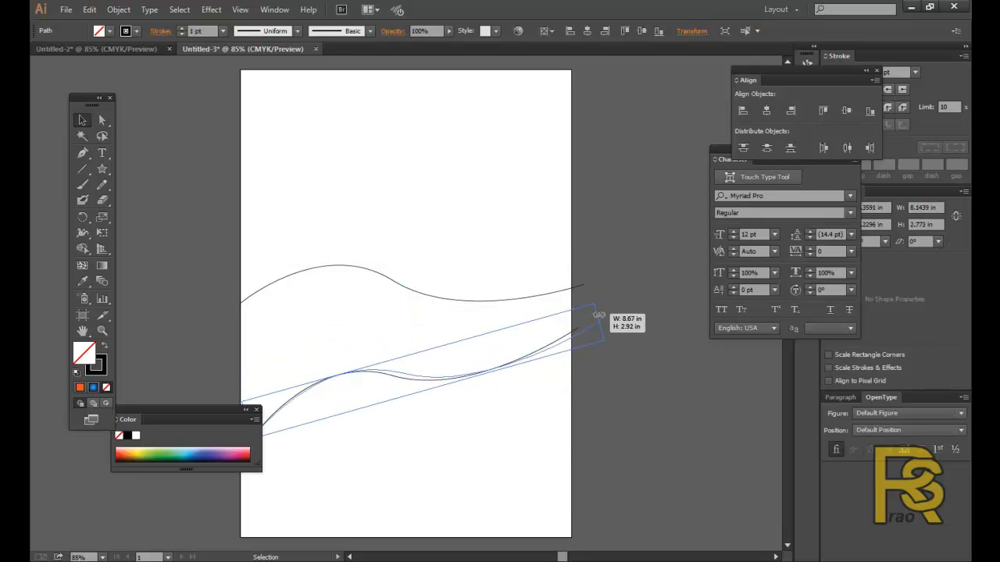
pyautogui.click(477, 361)
pyautogui.moveTo(343, 375); pyautogui.dragTo(332, 161)
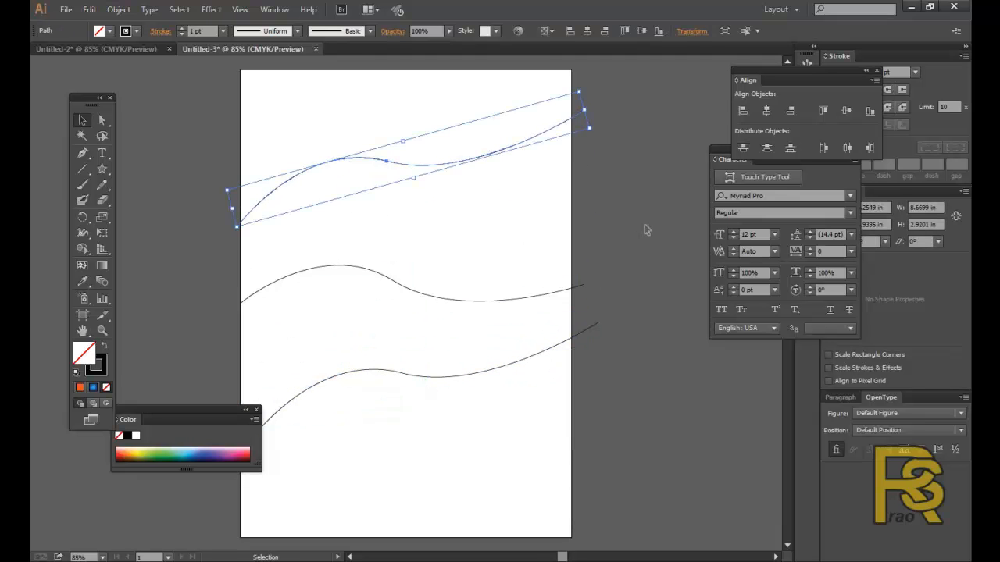
pyautogui.click(645, 226)
# Rotate the uppermost path clockwise and move it down so that its right end nearly meets the middle path's end
pyautogui.click(353, 160)
pyautogui.click(595, 133)
pyautogui.click(569, 121)
pyautogui.moveTo(596, 130); pyautogui.dragTo(583, 247)
pyautogui.moveTo(410, 172); pyautogui.dragTo(410, 227)
pyautogui.click(630, 252)
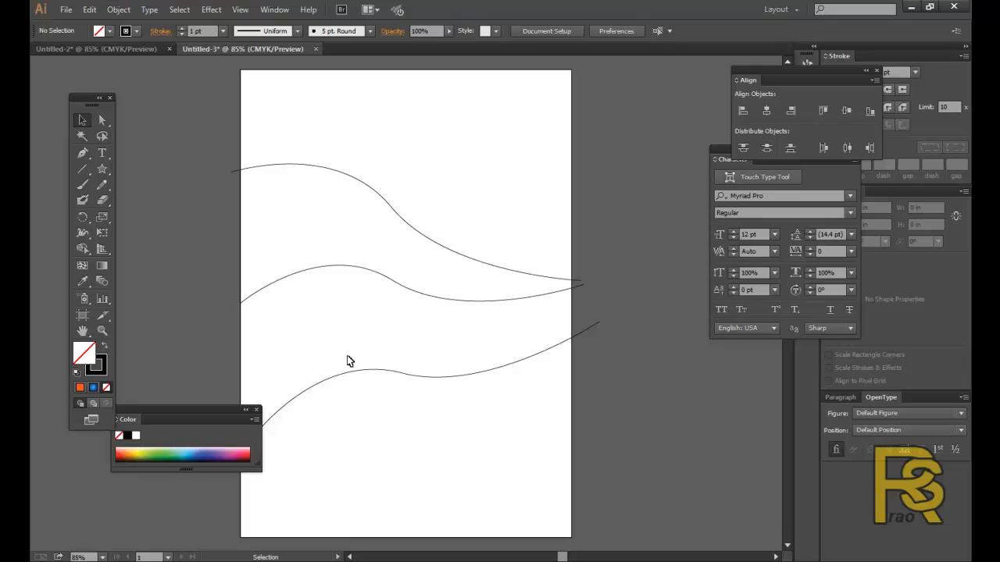
# Select all three curved paths and set the blend options to Specified Steps with 50 steps
pyautogui.click(348, 375)
pyautogui.keyDown('shift'); pyautogui.click(337, 267); pyautogui.keyUp('shift')
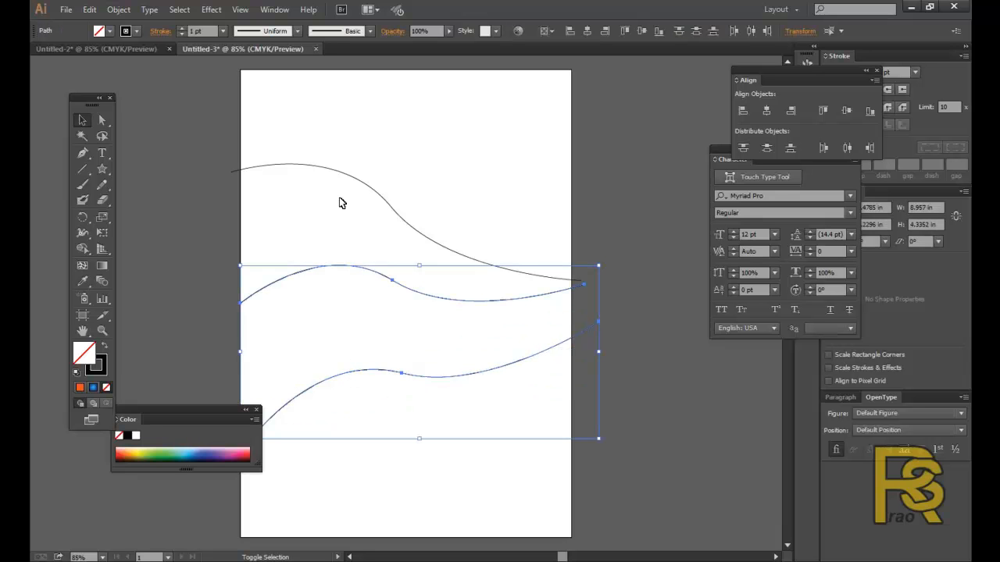
pyautogui.keyDown('shift'); pyautogui.click(353, 175); pyautogui.keyUp('shift')
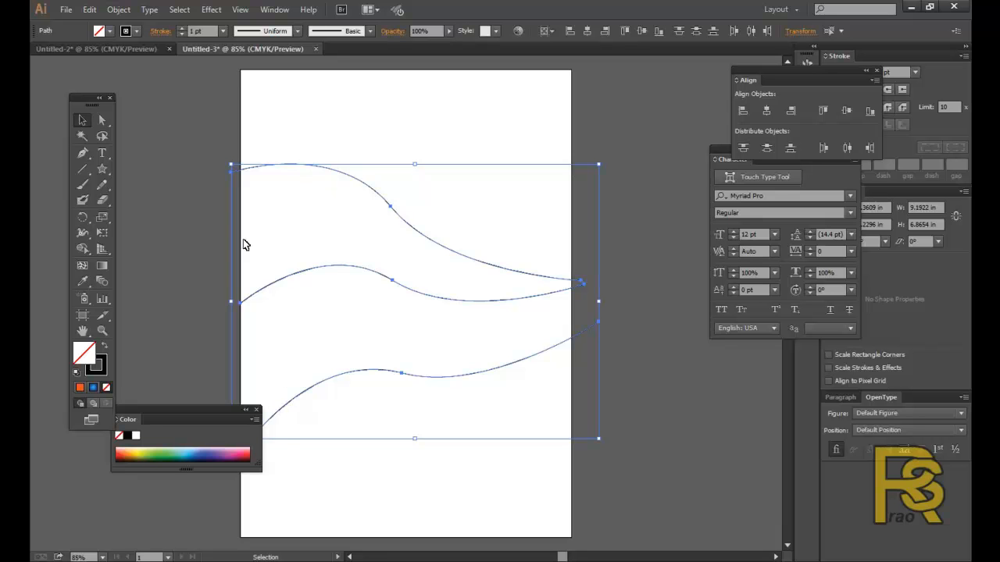
pyautogui.click(129, 9)
pyautogui.moveTo(145, 323)
pyautogui.click(339, 354)
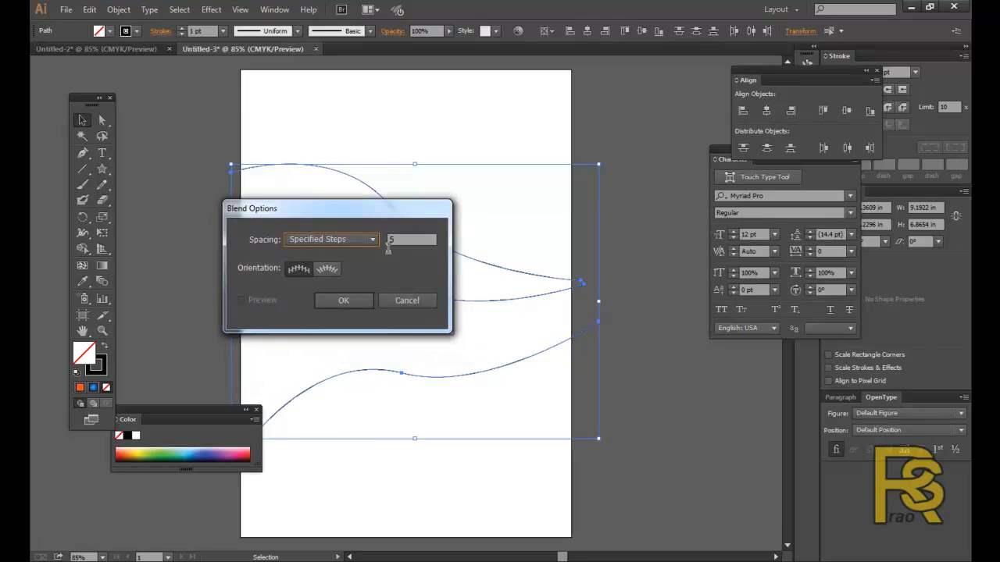
pyautogui.write('5')
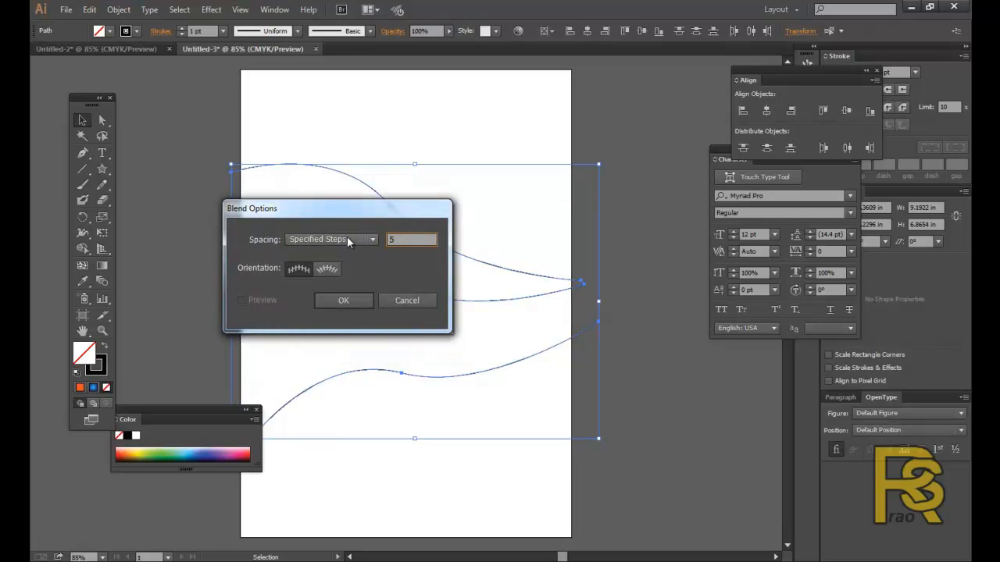
pyautogui.write('0')
pyautogui.moveTo(393, 215); pyautogui.dragTo(372, 203)
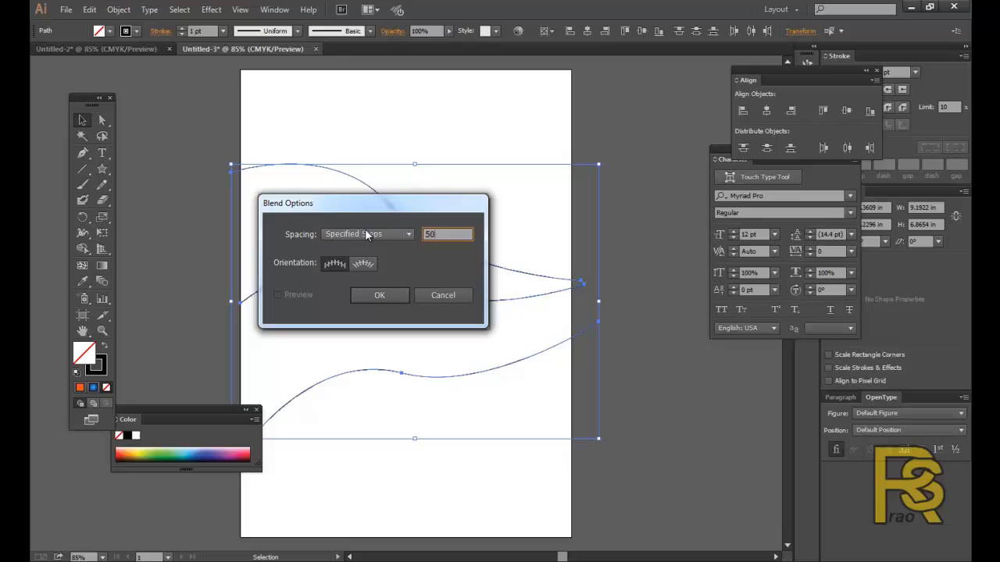
pyautogui.click(371, 299)
# Make a blend between the three curved paths and deselect it
pyautogui.click(119, 11)
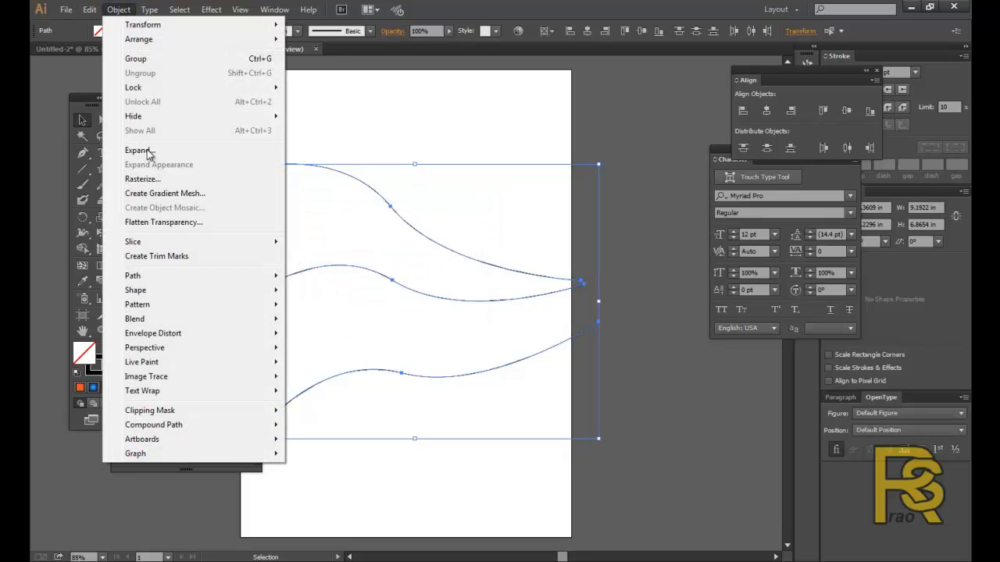
pyautogui.moveTo(153, 321)
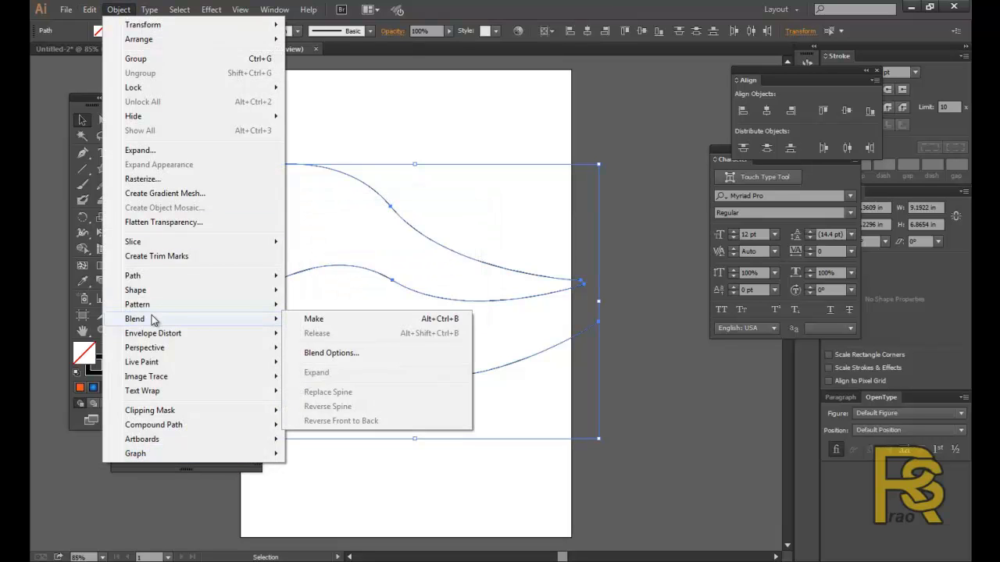
pyautogui.click(329, 319)
pyautogui.click(166, 222)
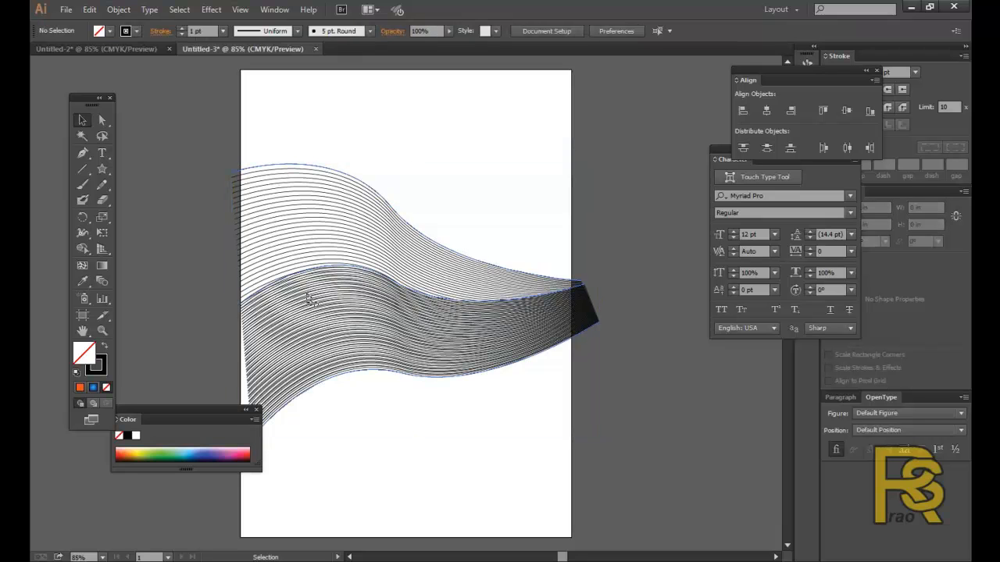
# Stretch the wave blend leftward past the page edge to about 9.57 in wide and deselect it
pyautogui.click(267, 248)
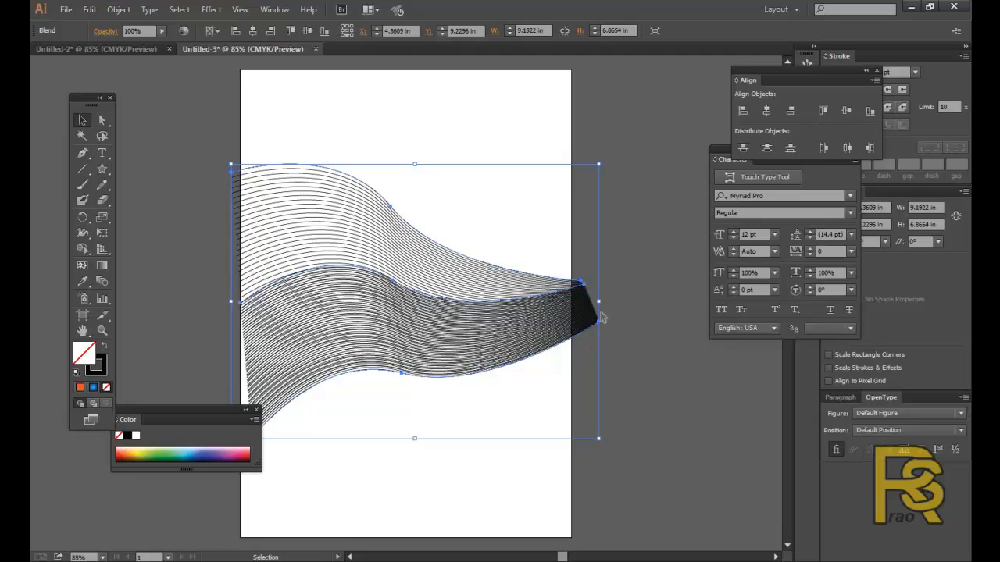
pyautogui.moveTo(231, 302); pyautogui.dragTo(216, 301)
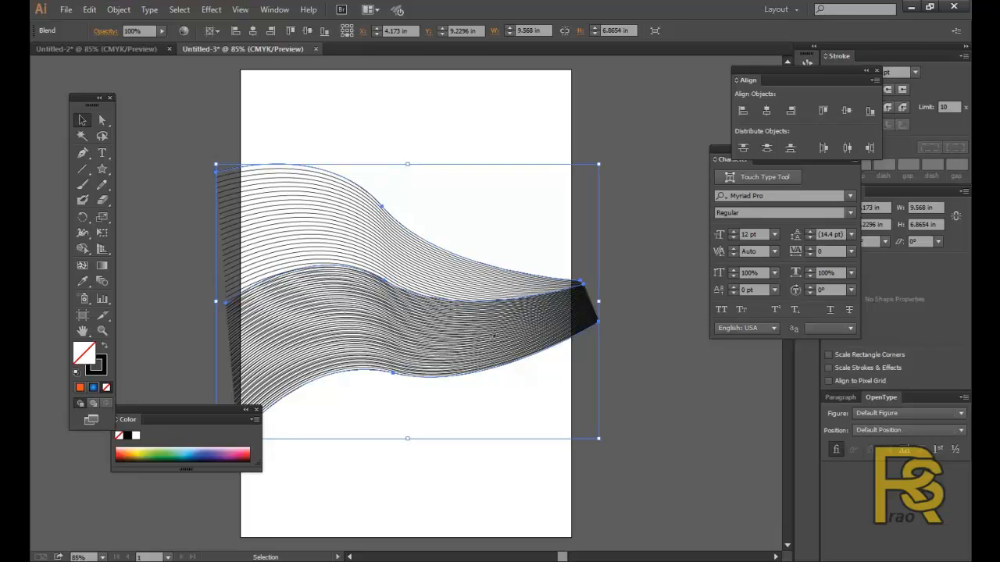
pyautogui.click(640, 352)
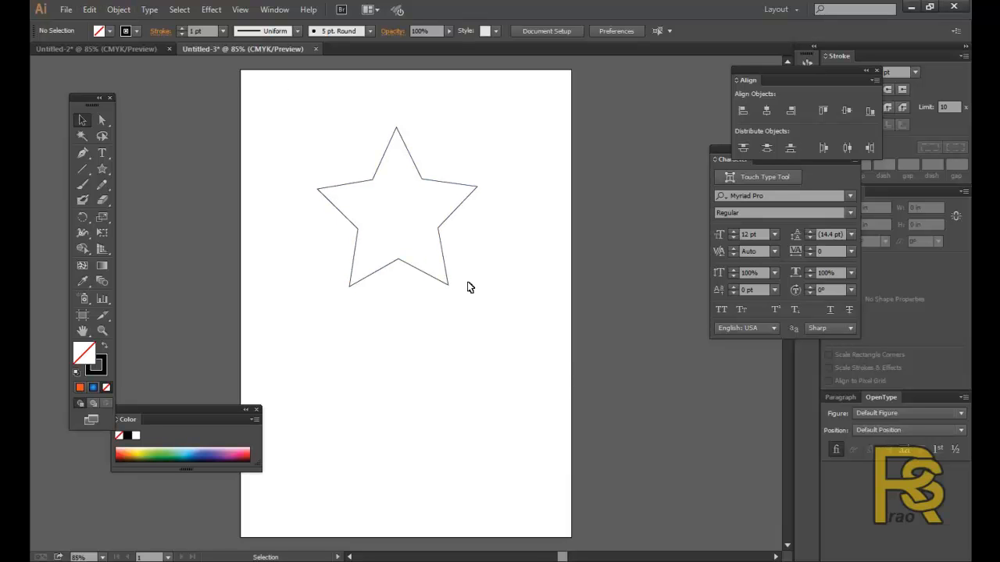
# Open the Place dialog and enlarge it to look through the image files on the Desktop
pyautogui.click(426, 271)
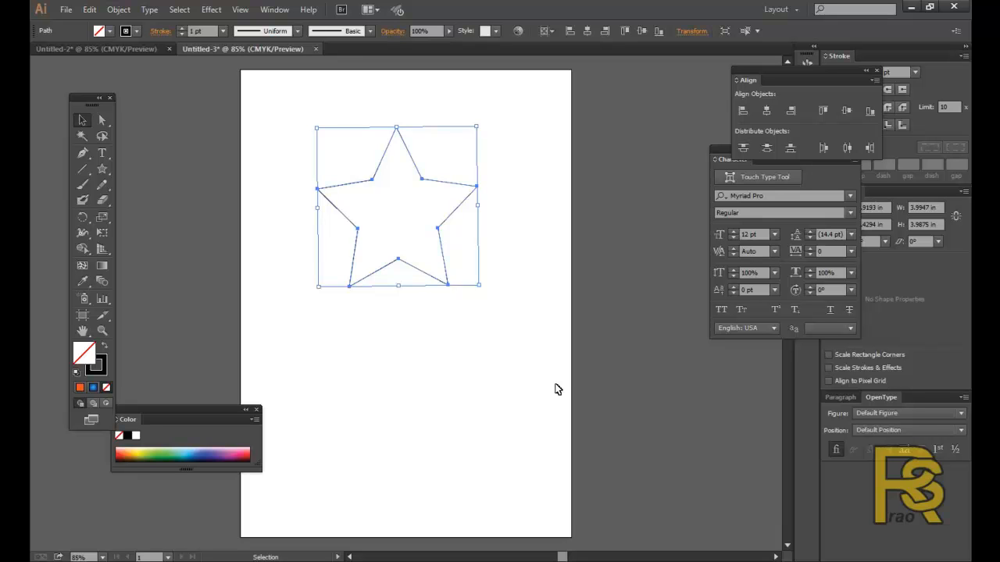
pyautogui.click(321, 139)
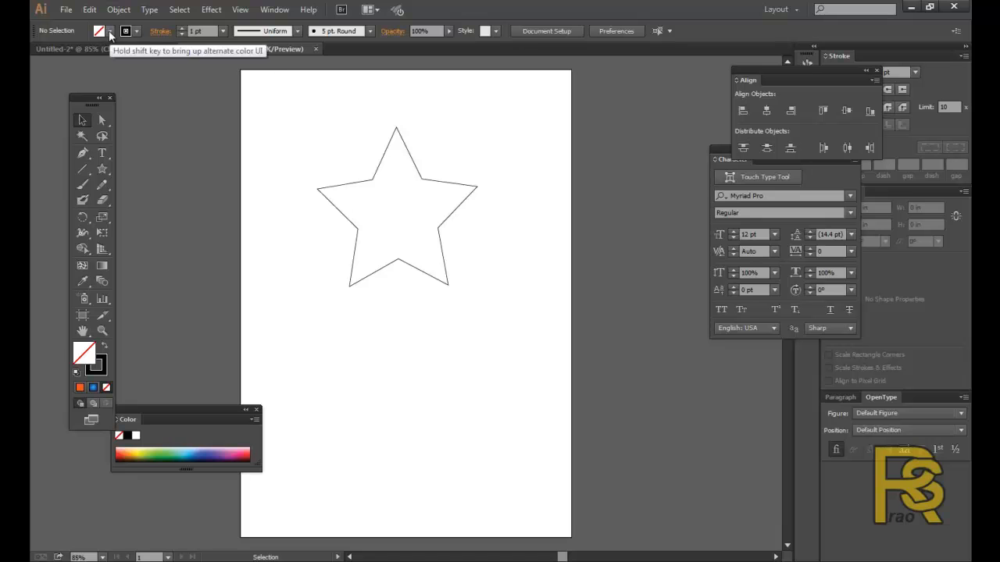
pyautogui.click(66, 11)
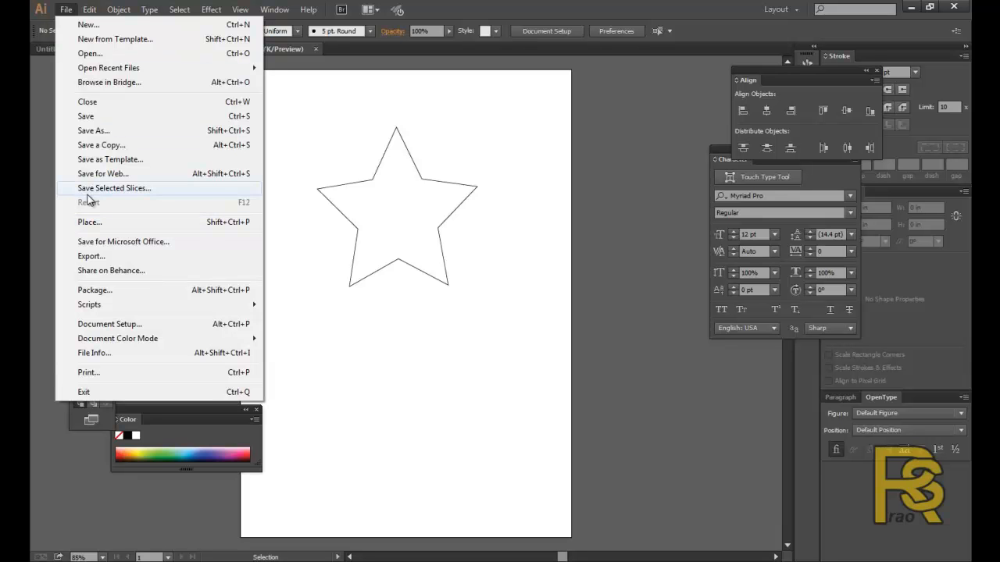
pyautogui.click(91, 221)
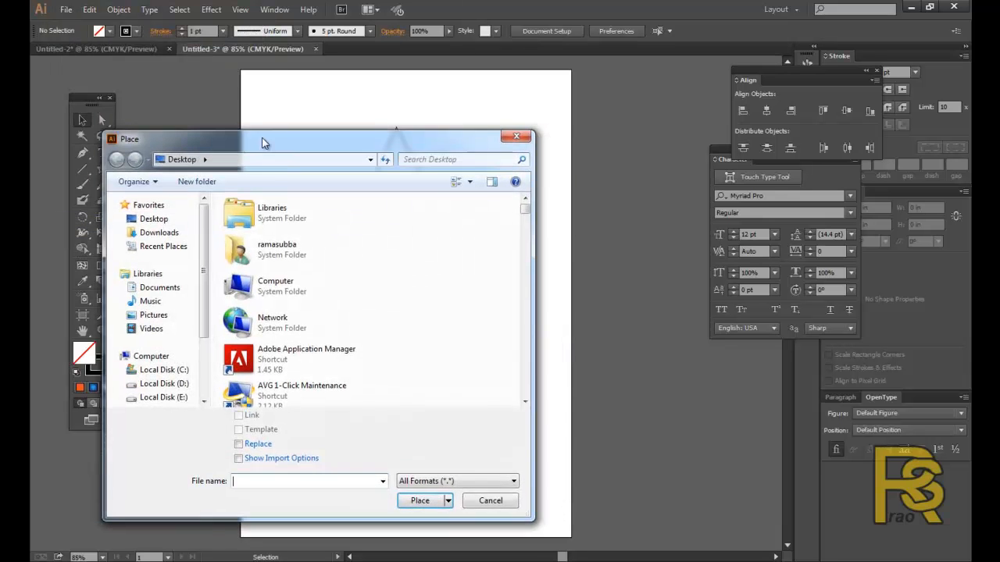
pyautogui.moveTo(512, 175); pyautogui.dragTo(514, 341)
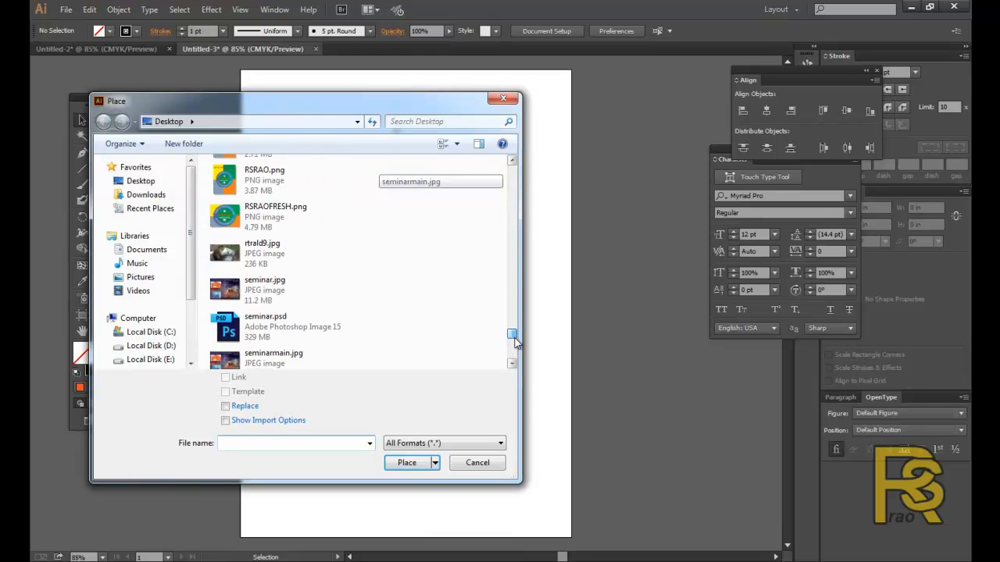
pyautogui.moveTo(520, 481); pyautogui.dragTo(615, 559)
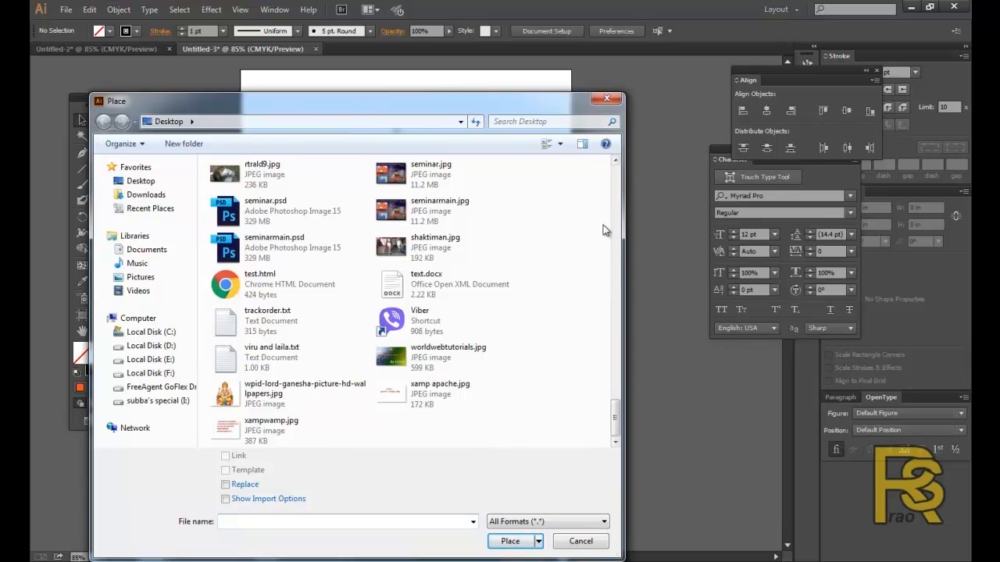
pyautogui.scroll(5, 609, 228)
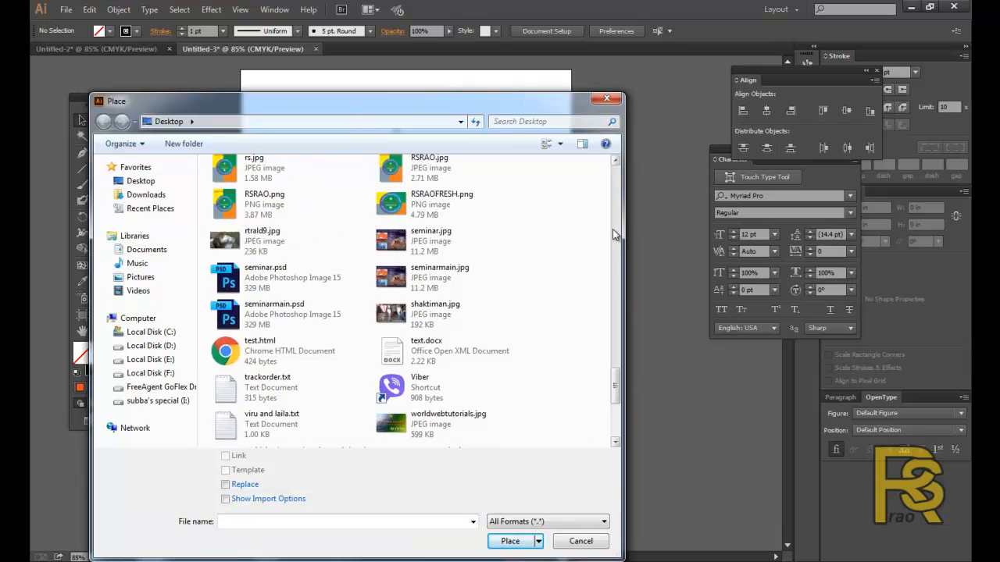
# Browse to the mammals folder inside the animals folder of the pictures collection on drive I:
pyautogui.click(158, 404)
pyautogui.click(247, 391)
pyautogui.press('s')
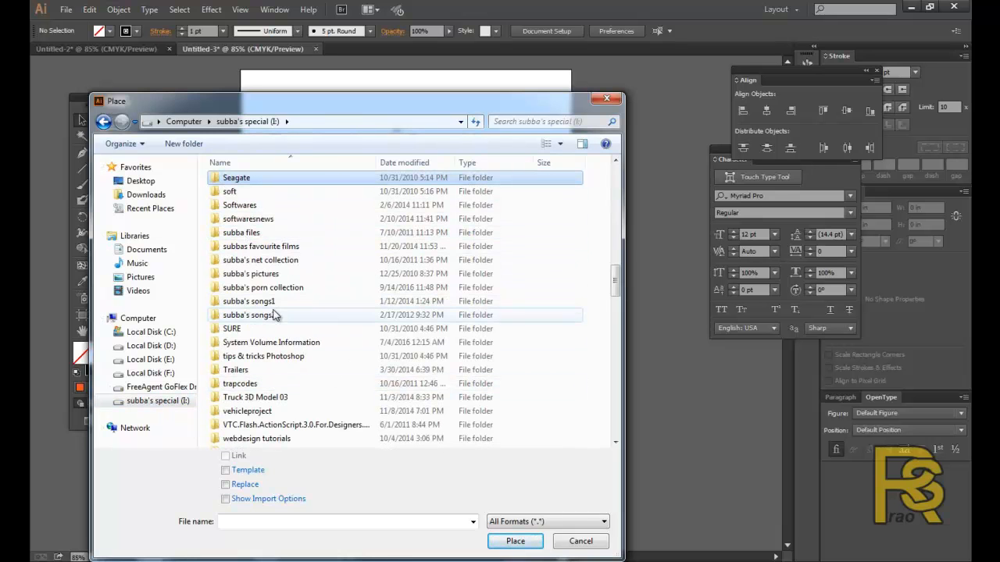
pyautogui.click(273, 275)
pyautogui.doubleClick(273, 276)
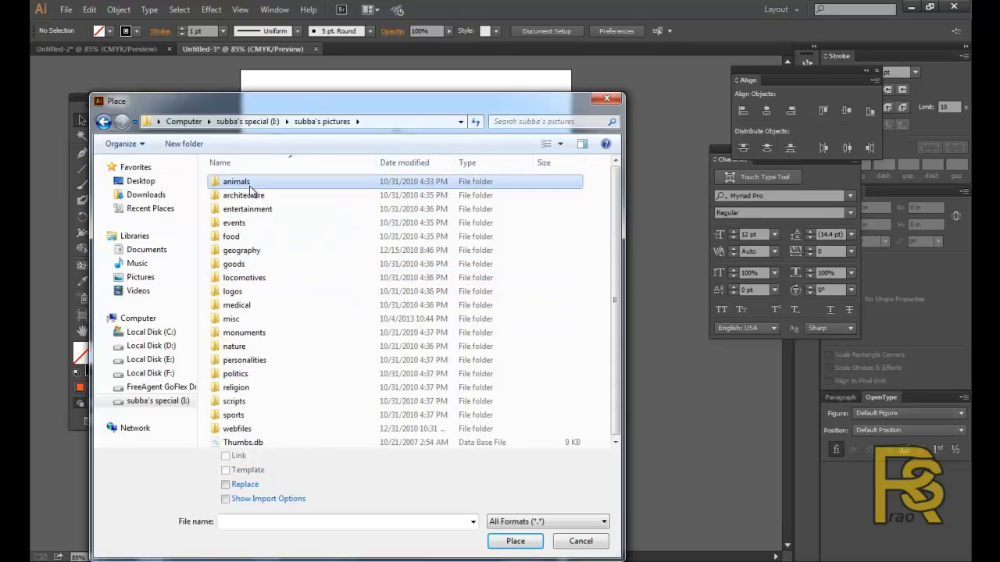
pyautogui.doubleClick(249, 183)
pyautogui.doubleClick(247, 226)
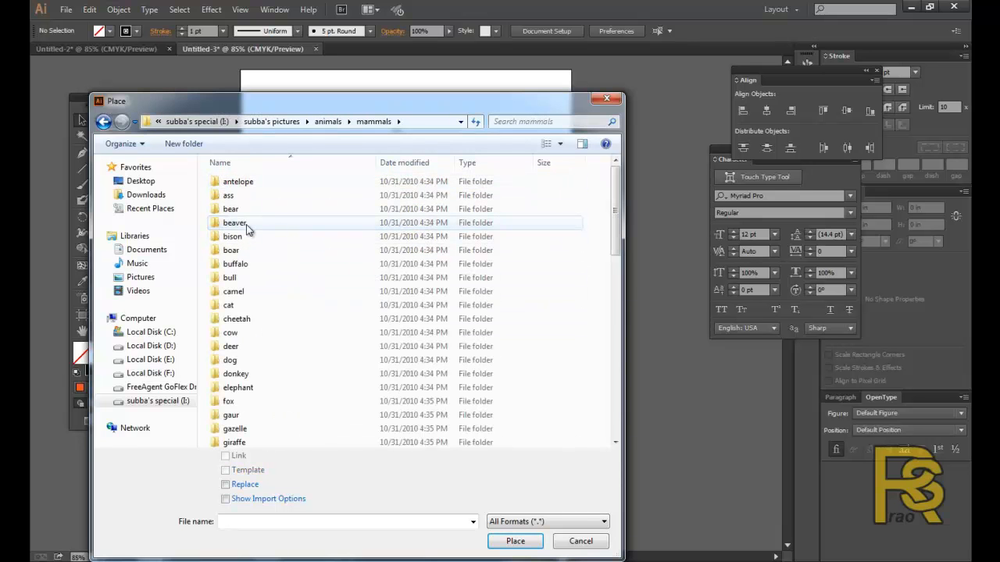
# Open the lion folder and choose lion32.jpg as the linked image for placement
pyautogui.click(253, 226)
pyautogui.scroll(-8, 253, 229)
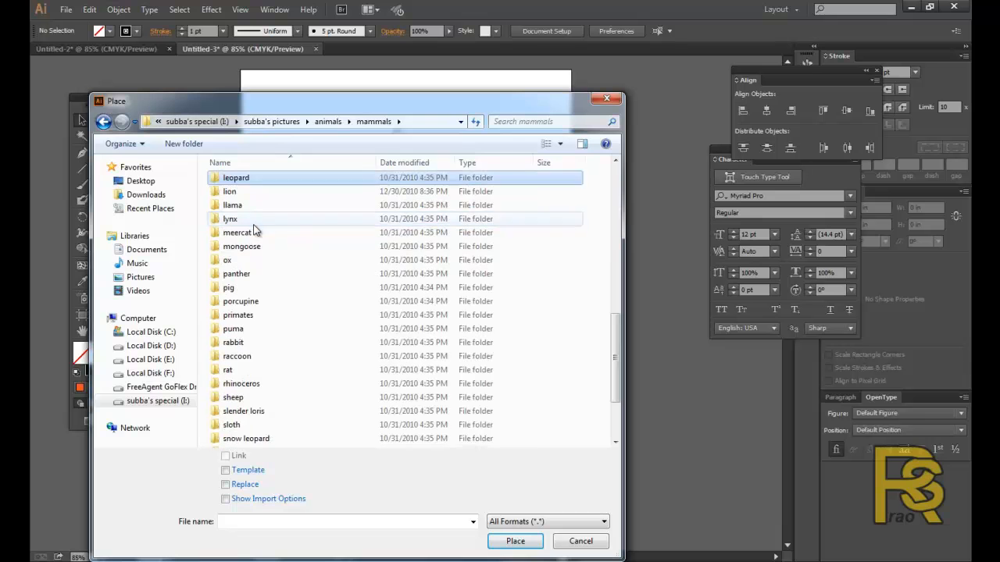
pyautogui.doubleClick(231, 194)
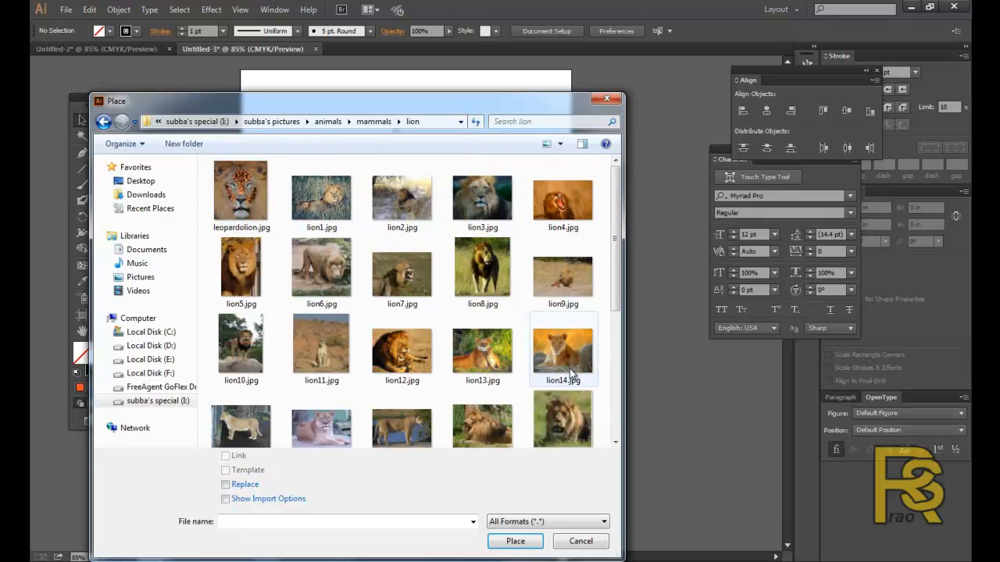
pyautogui.moveTo(615, 265); pyautogui.dragTo(617, 390)
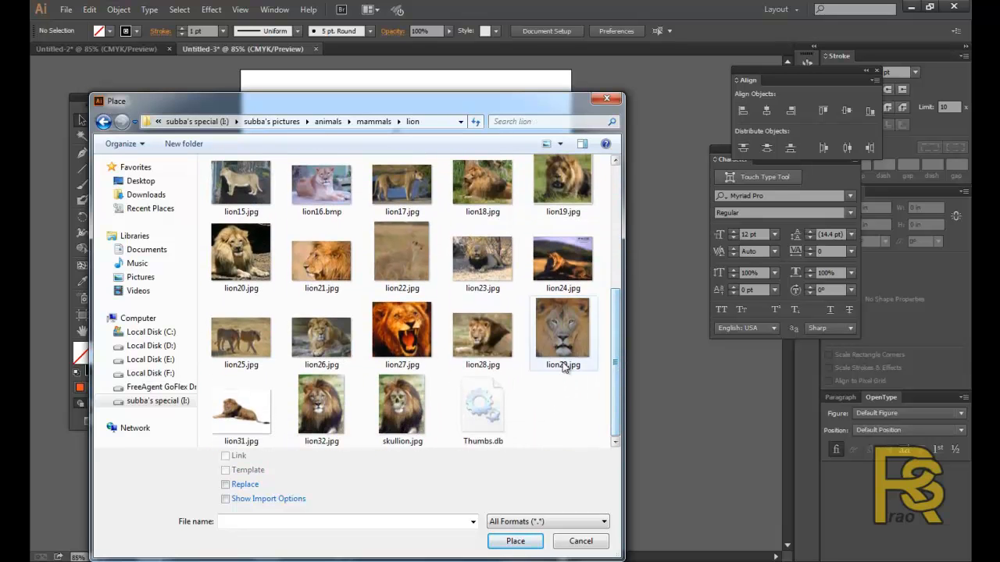
pyautogui.click(309, 410)
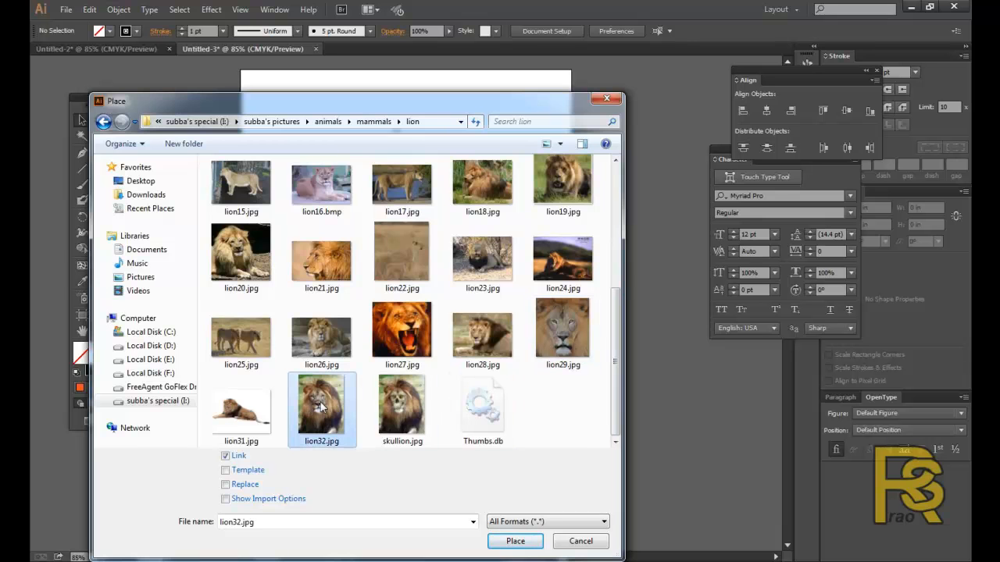
pyautogui.click(514, 541)
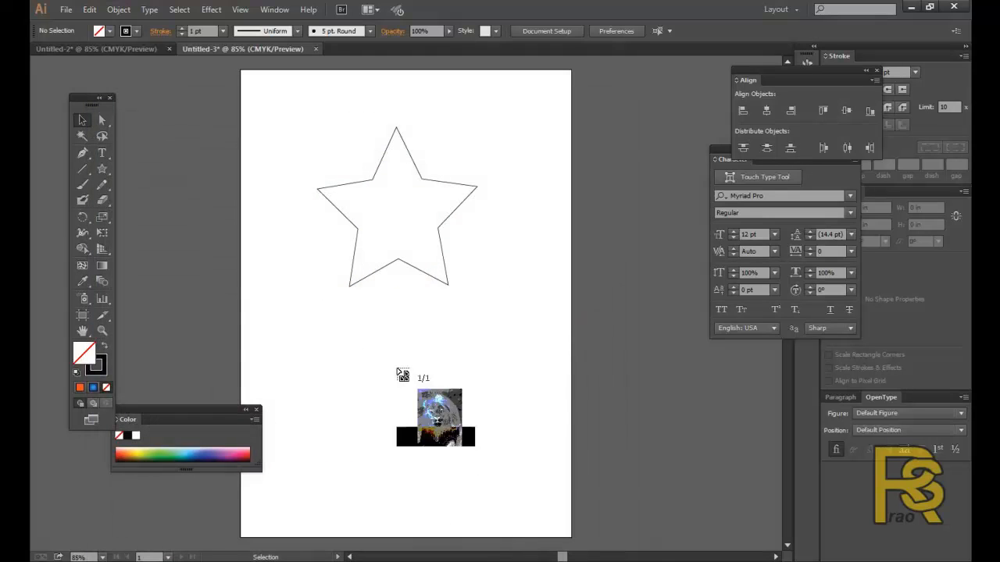
# Place the lion image on the page, scale it down to about 6.73 × 8.69 in and move it over the star
pyautogui.click(266, 264)
pyautogui.moveTo(518, 367); pyautogui.dragTo(241, 252)
pyautogui.moveTo(357, 334); pyautogui.dragTo(475, 313)
pyautogui.moveTo(559, 128); pyautogui.dragTo(372, 366)
pyautogui.moveTo(328, 422); pyautogui.dragTo(409, 157)
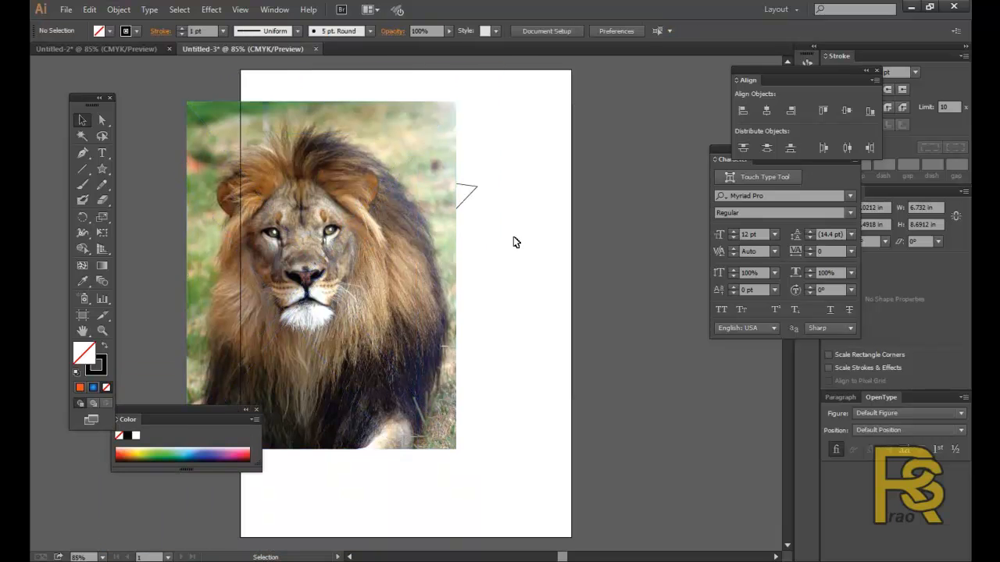
# Separate the objects by moving the star to the page's left edge and the lion image toward the page's lower right
pyautogui.moveTo(428, 255); pyautogui.dragTo(373, 216)
pyautogui.click(474, 219)
pyautogui.moveTo(445, 226); pyautogui.dragTo(599, 331)
pyautogui.click(446, 241)
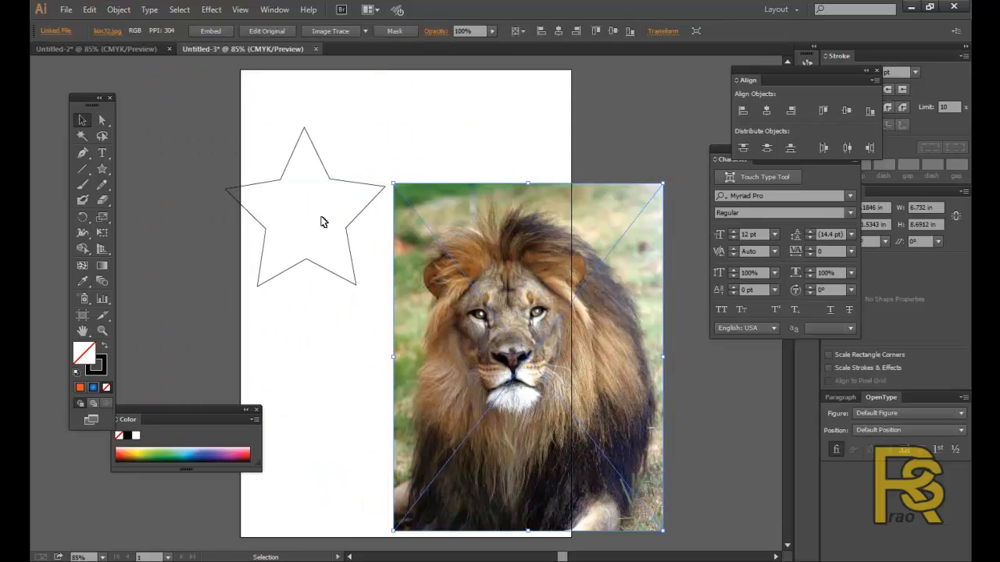
pyautogui.click(347, 230)
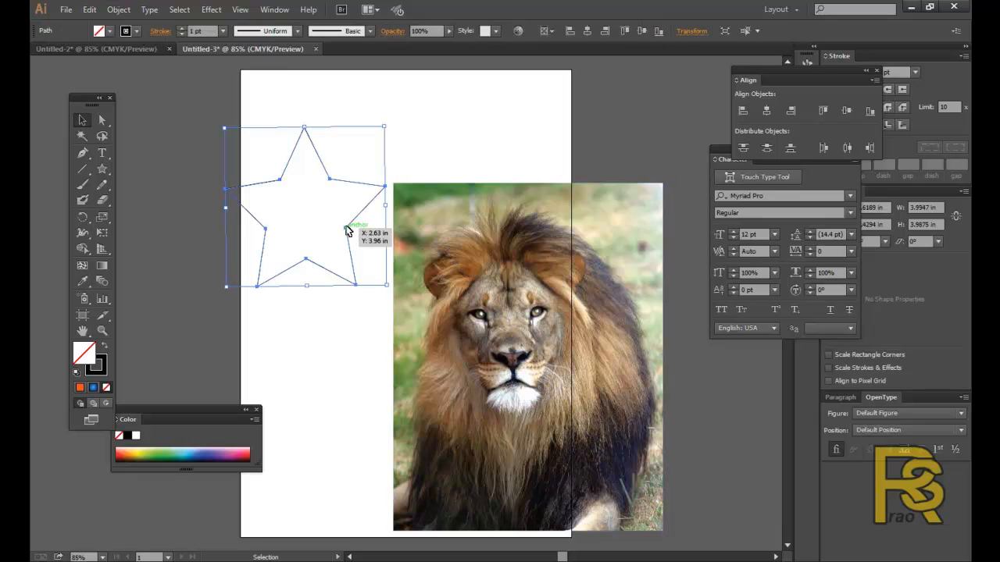
pyautogui.rightClick(348, 229)
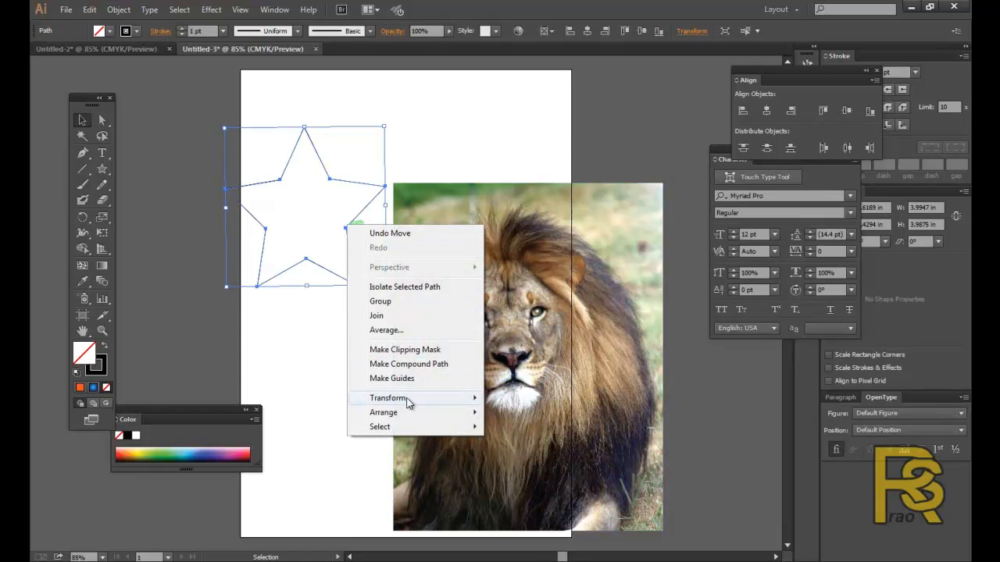
pyautogui.moveTo(402, 402)
pyautogui.click(253, 294)
pyautogui.click(252, 294)
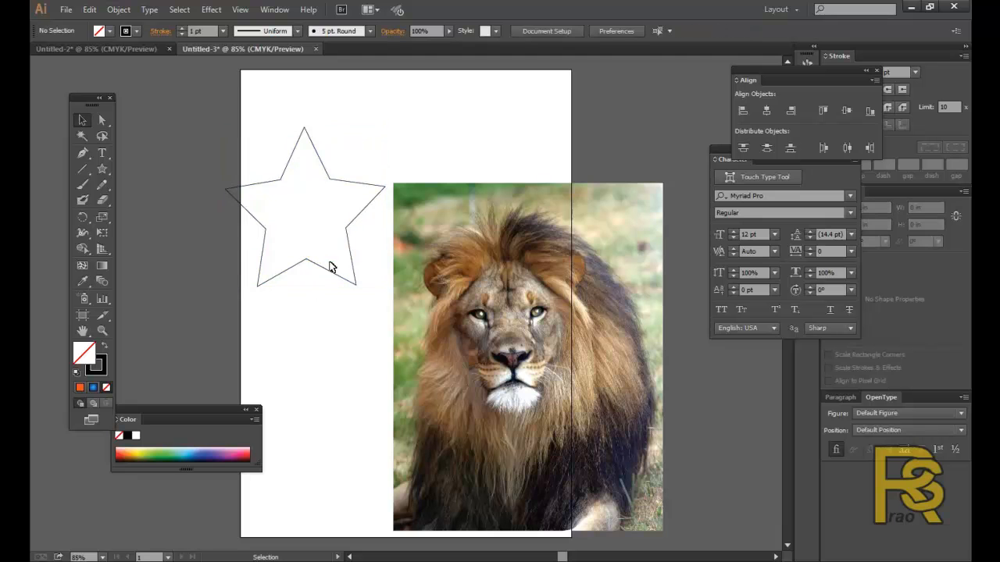
# Move the star over the lion image's upper-left corner and bring it to the front
pyautogui.moveTo(350, 252); pyautogui.dragTo(452, 290)
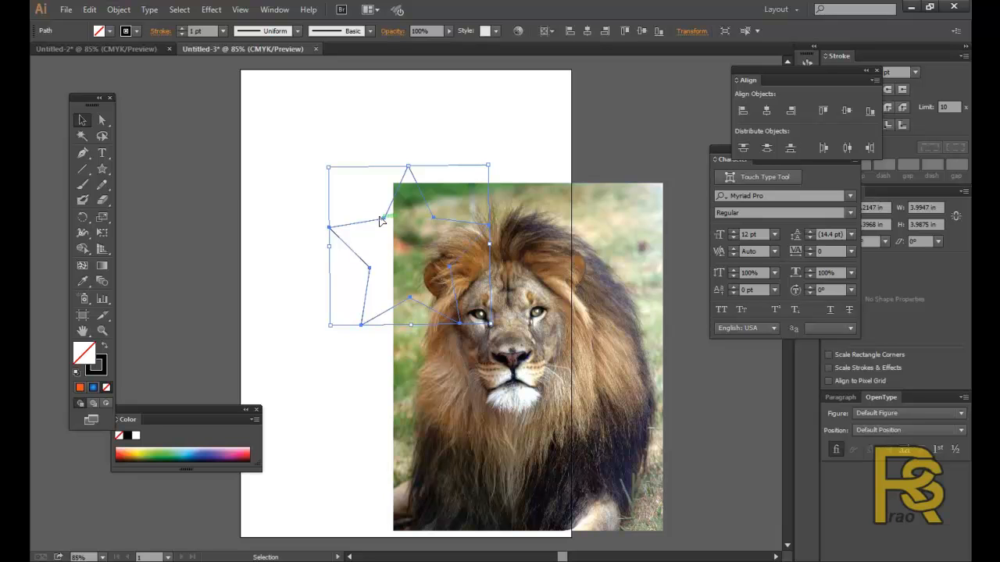
pyautogui.click(528, 102)
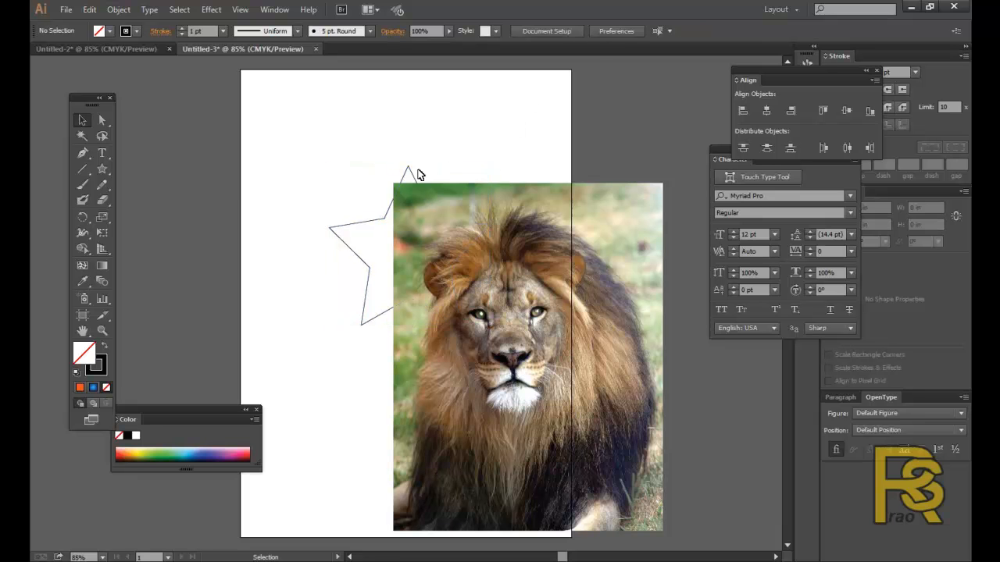
pyautogui.click(413, 172)
pyautogui.rightClick(412, 173)
pyautogui.moveTo(478, 356)
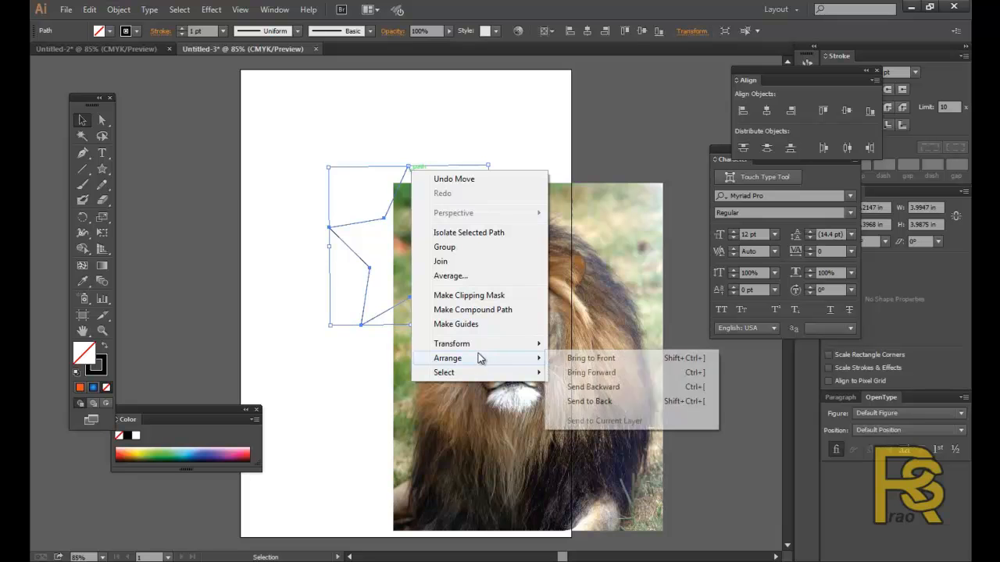
pyautogui.click(557, 357)
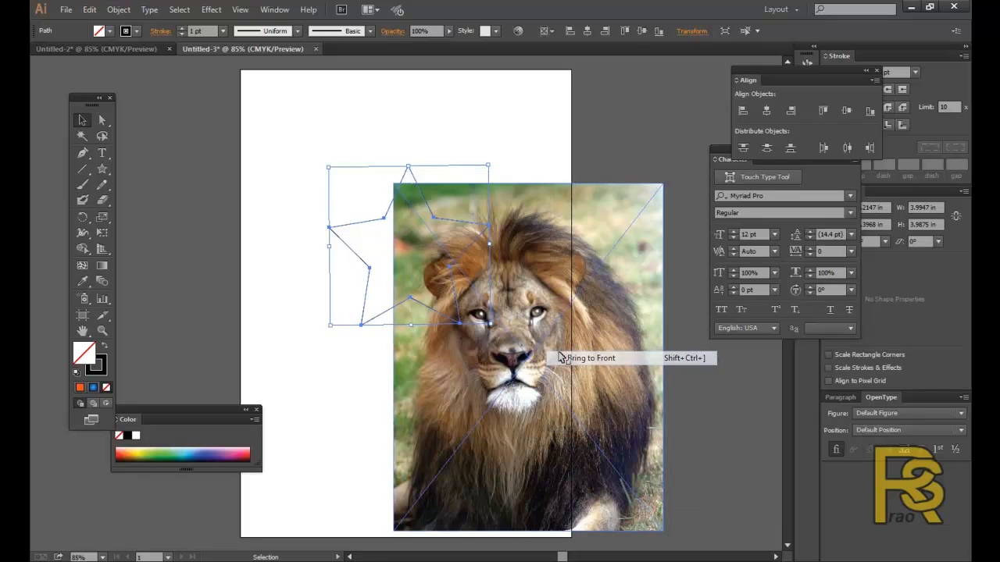
# Move the lion image fully behind the star, make a clipping mask from the two objects and deselect the result
pyautogui.moveTo(633, 326); pyautogui.dragTo(502, 232)
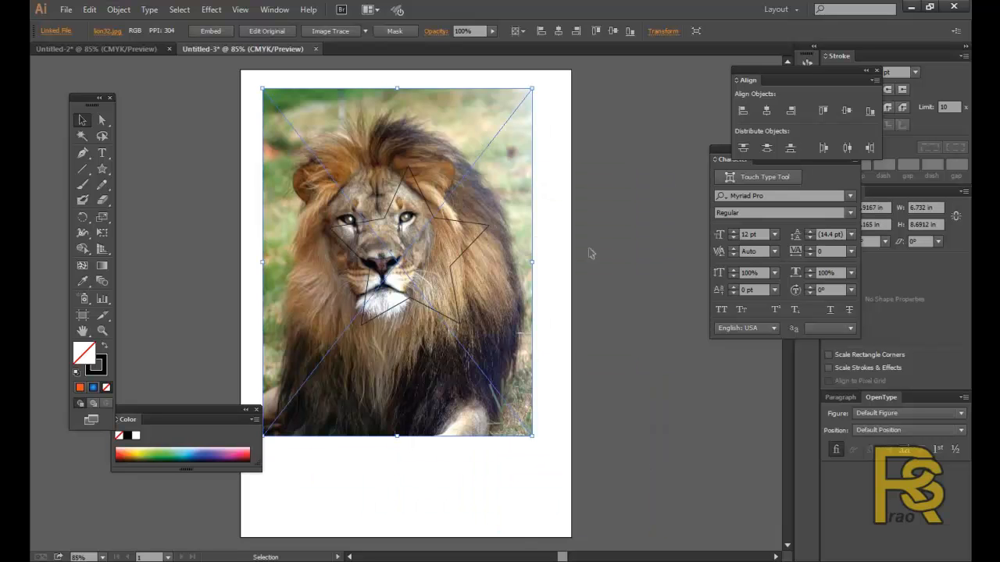
pyautogui.click(472, 250)
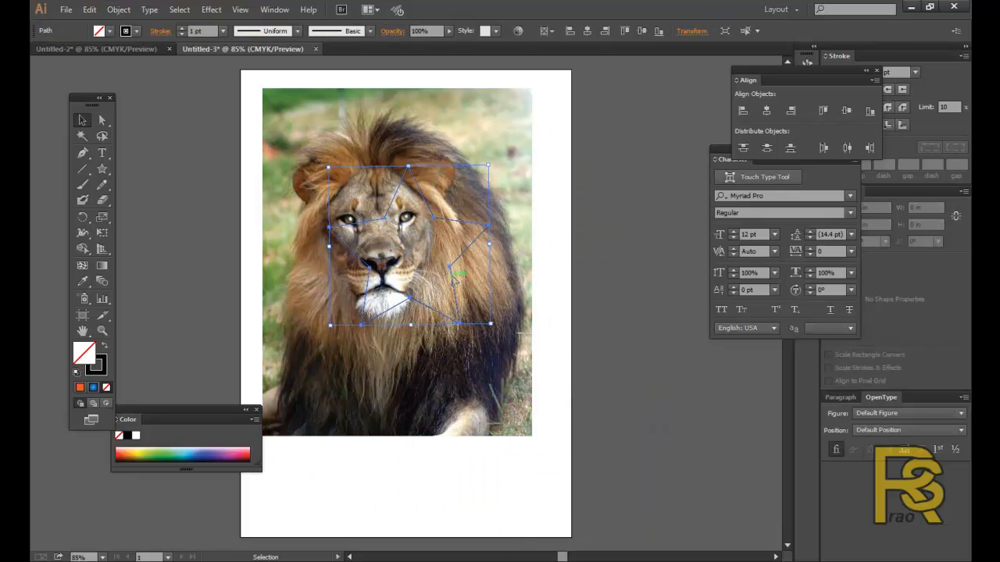
pyautogui.keyDown('shift'); pyautogui.click(519, 271); pyautogui.keyUp('shift')
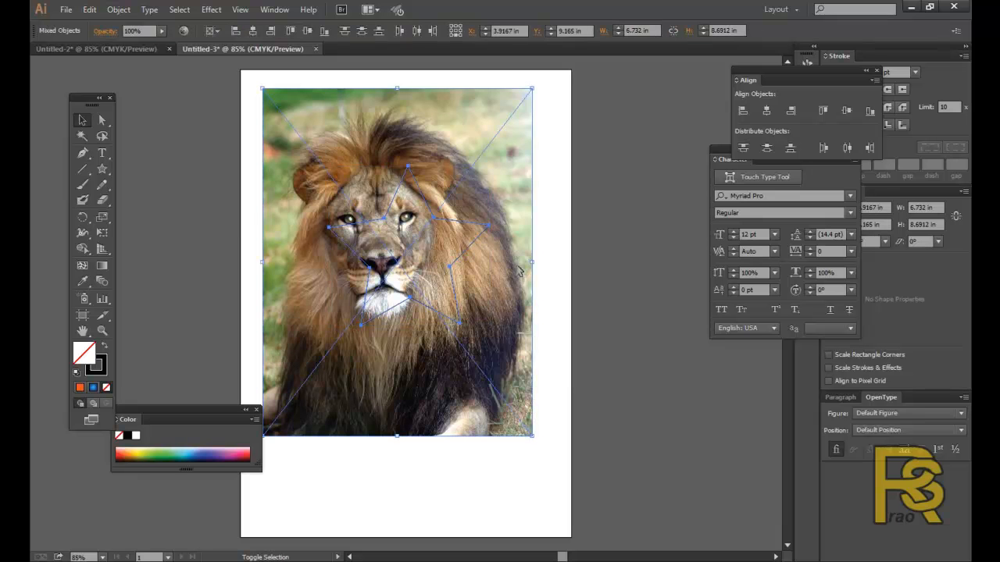
pyautogui.rightClick(458, 256)
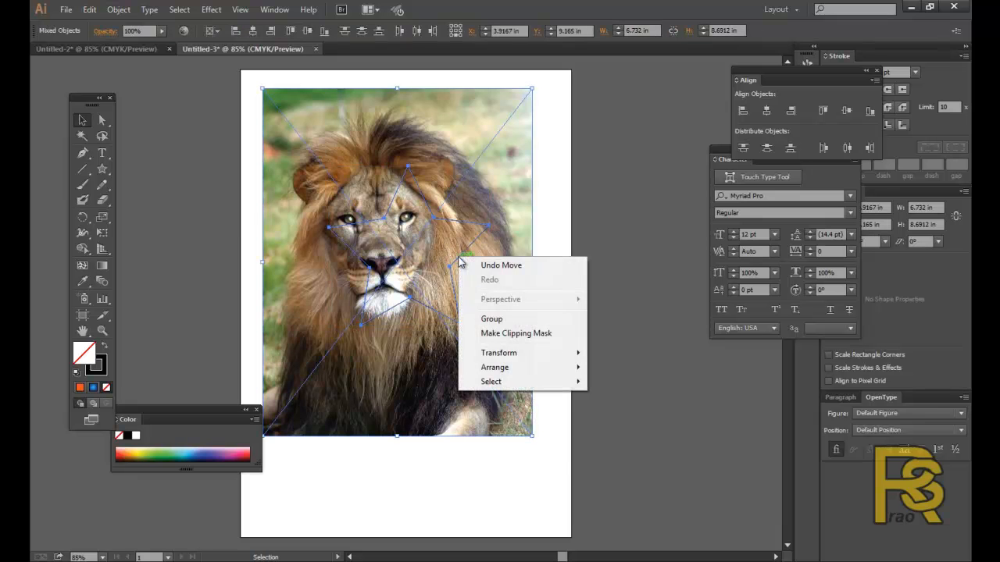
pyautogui.click(515, 334)
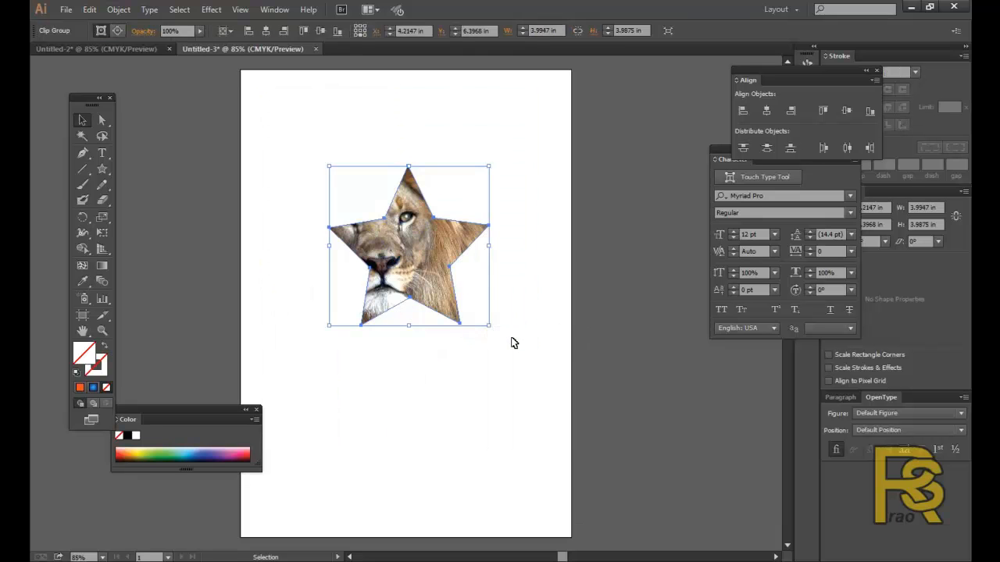
pyautogui.click(566, 327)
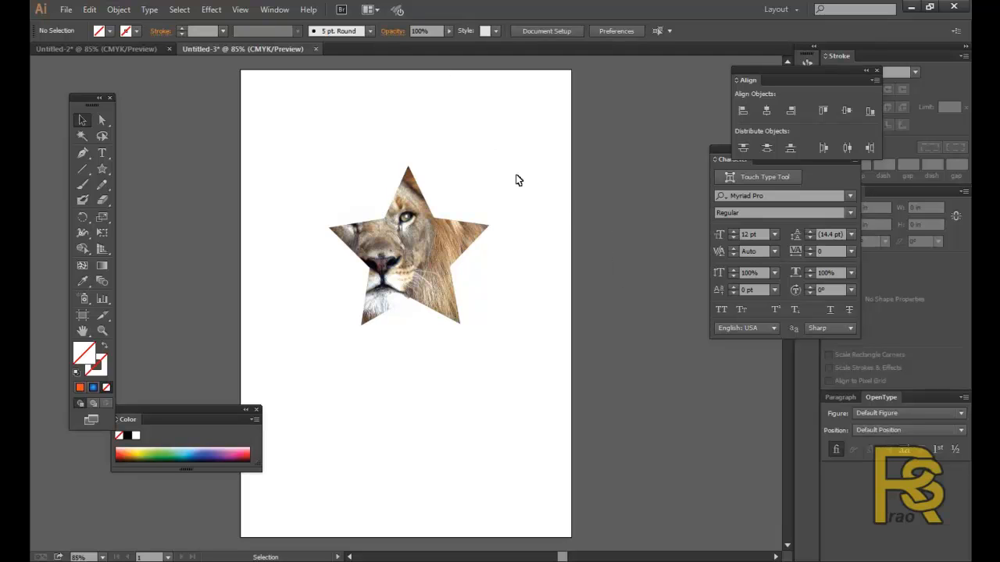
# Isolate the lion image inside the clip group and reposition it so that the lion's face is centered within the star
pyautogui.click(410, 250)
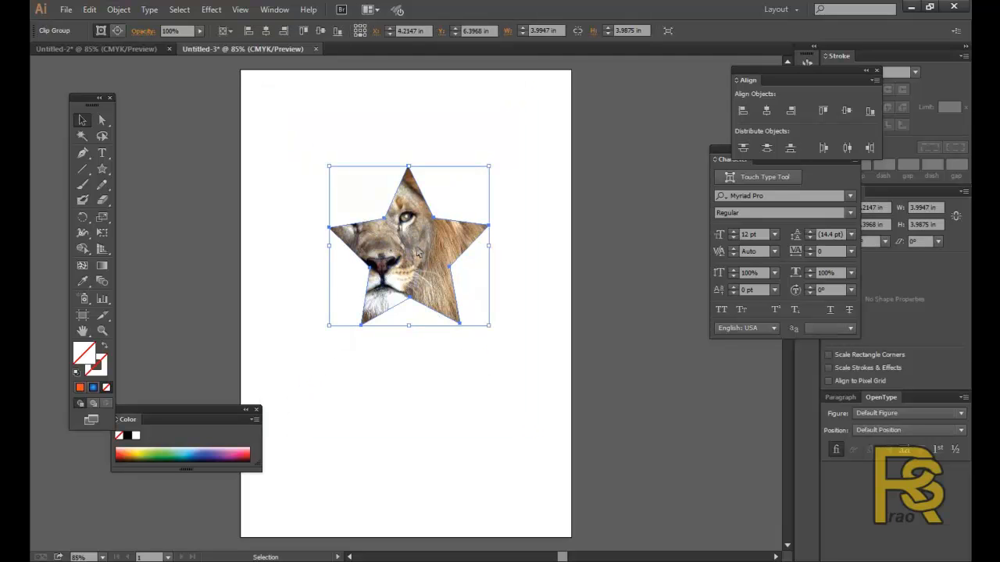
pyautogui.doubleClick(419, 251)
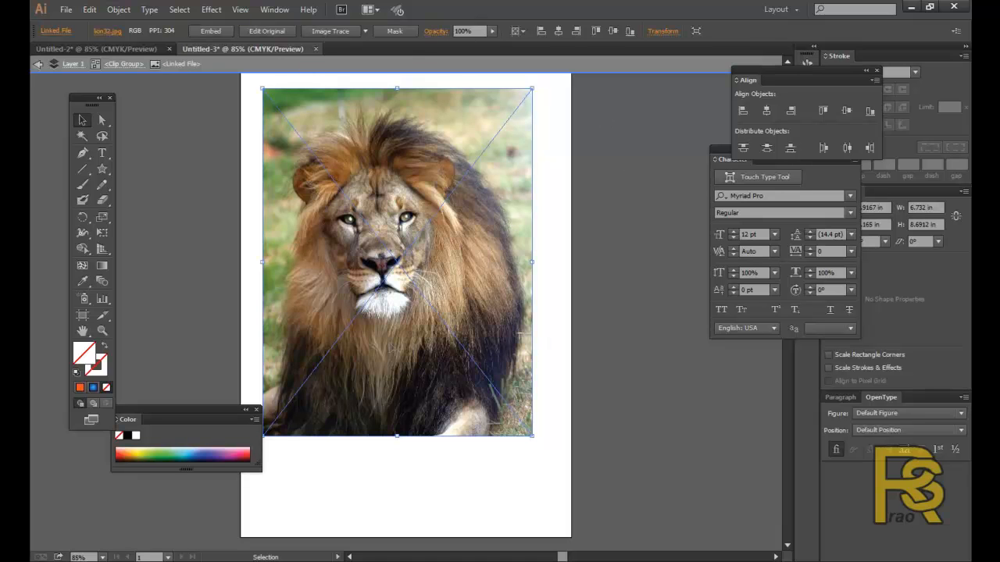
pyautogui.moveTo(406, 171); pyautogui.dragTo(424, 187)
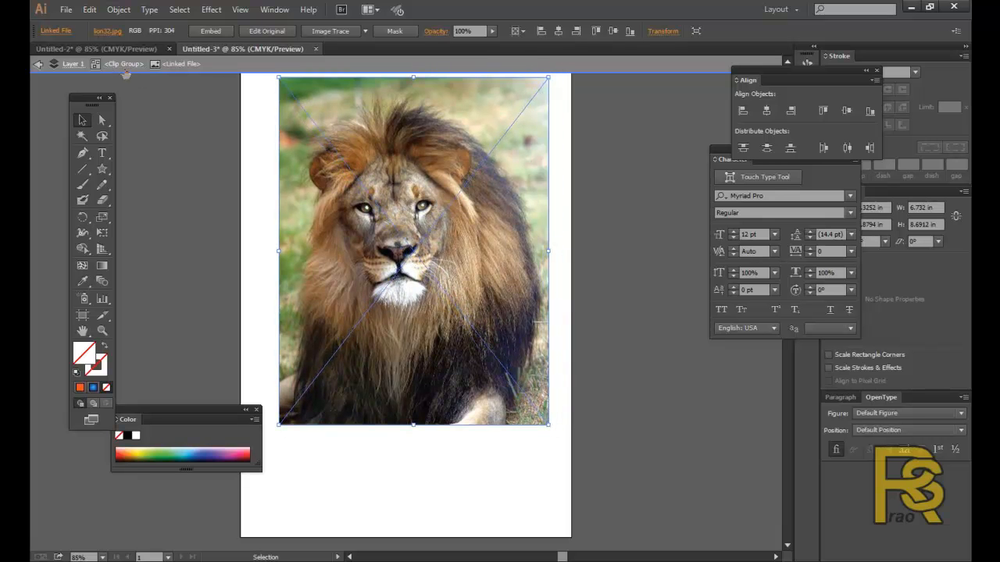
pyautogui.click(118, 64)
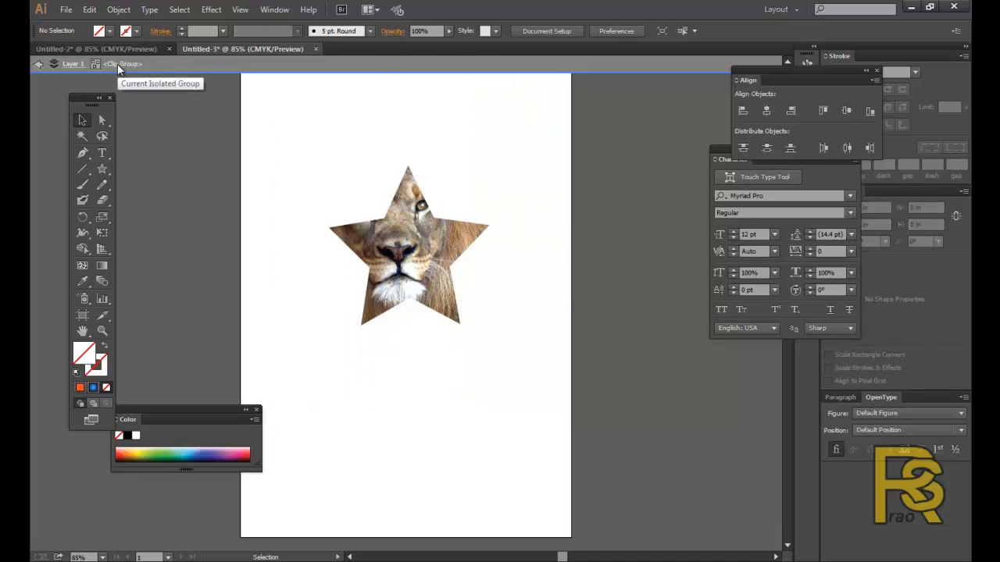
pyautogui.moveTo(440, 243)
pyautogui.mouseDown()
pyautogui.moveTo(451, 246)
pyautogui.moveTo(428, 251)
pyautogui.moveTo(419, 235)
pyautogui.moveTo(422, 249)
pyautogui.mouseUp()
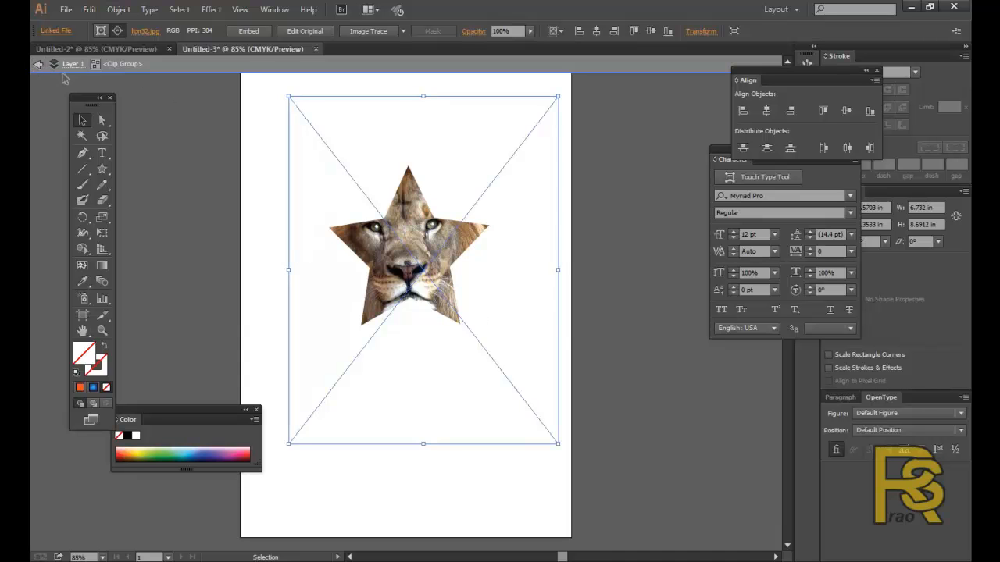
# Exit the clip group's isolation, move the lion-filled star down toward the page's left edge, and delete it
pyautogui.click(38, 64)
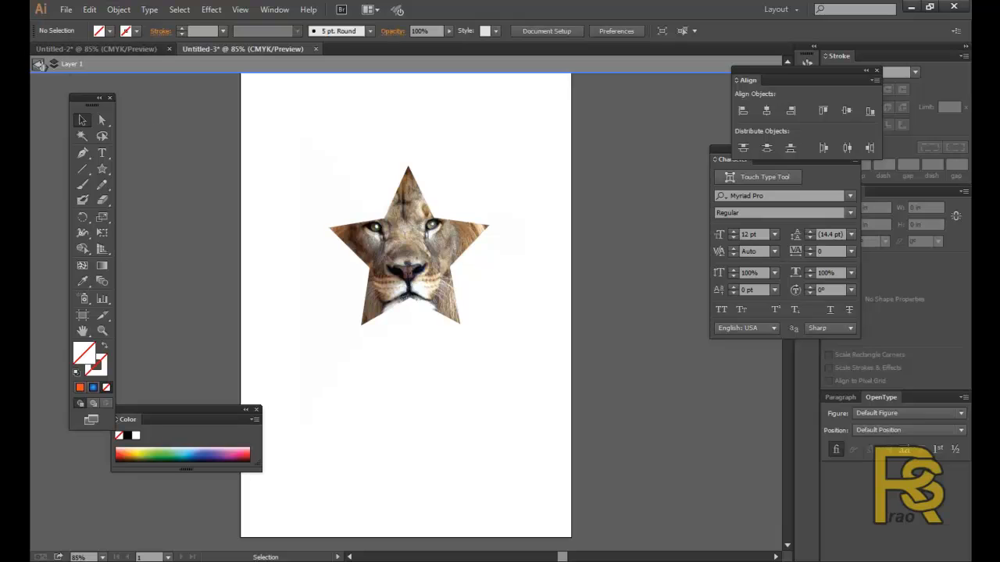
pyautogui.click(398, 254)
pyautogui.moveTo(398, 255); pyautogui.dragTo(339, 276)
pyautogui.click(508, 317)
pyautogui.click(374, 310)
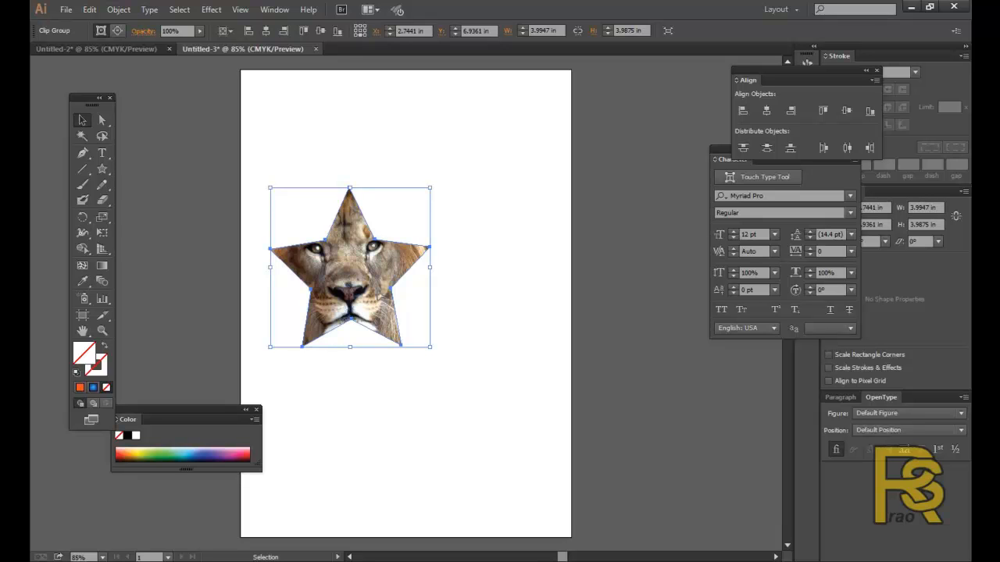
pyautogui.press('Delete')
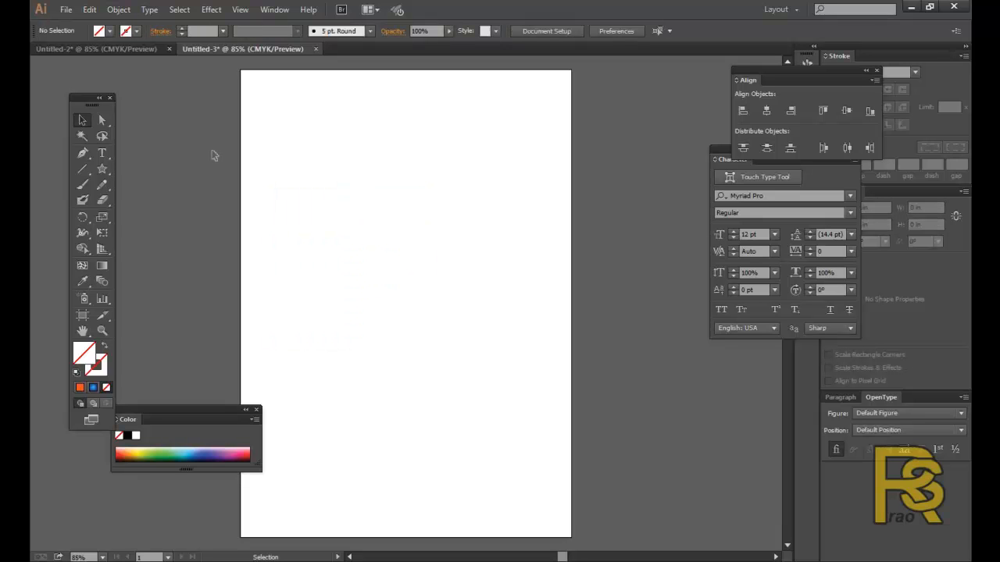
# Draw a closed heart outline in the page's upper-middle area with the Pen tool, using curved lobes and a pointed base
pyautogui.click(82, 153)
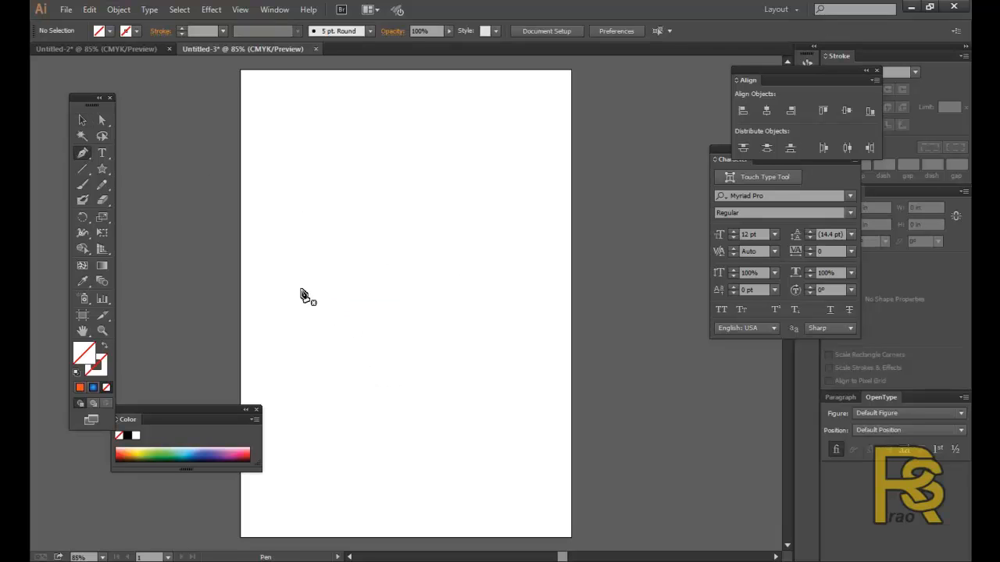
pyautogui.click(366, 385)
pyautogui.click(290, 200)
pyautogui.moveTo(291, 203); pyautogui.dragTo(340, 157)
pyautogui.click(410, 229)
pyautogui.moveTo(513, 200); pyautogui.dragTo(530, 252)
pyautogui.click(366, 385)
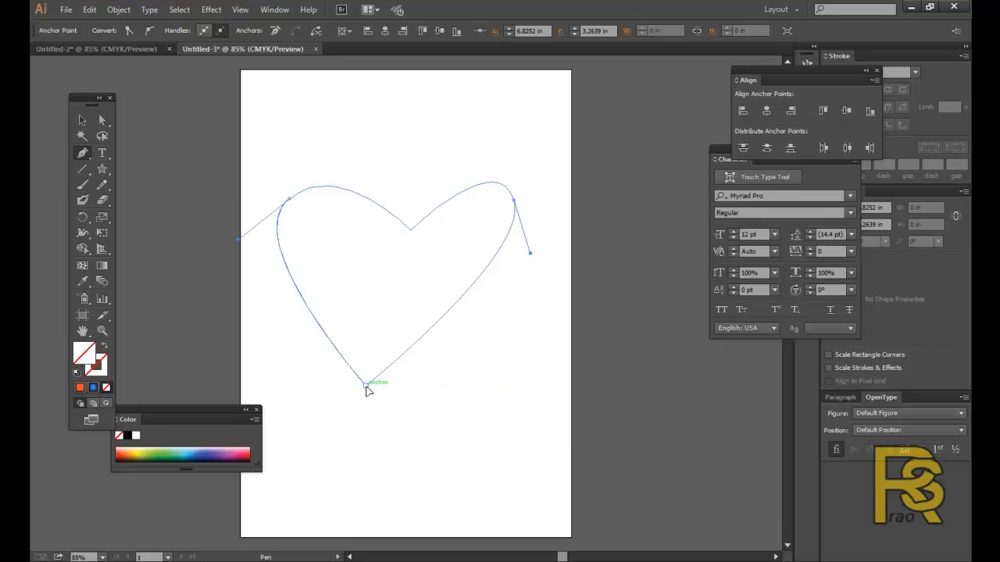
# Reshape the heart's tip, notch and lobe curves by adjusting anchors and handles, making it about 6 in wide and 5.4 in tall
pyautogui.click(101, 119)
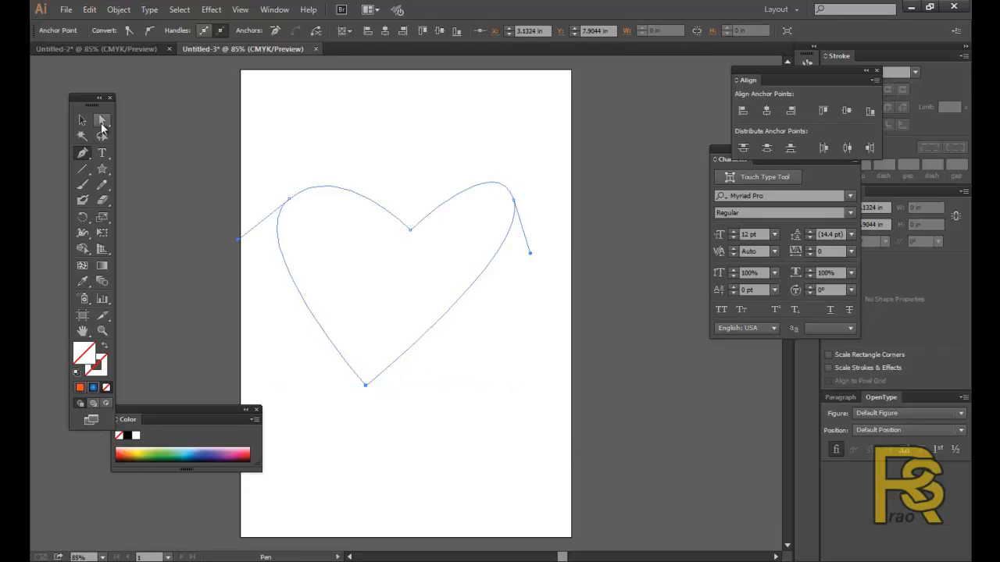
pyautogui.click(366, 384)
pyautogui.moveTo(370, 387); pyautogui.dragTo(410, 394)
pyautogui.moveTo(410, 230); pyautogui.dragTo(397, 211)
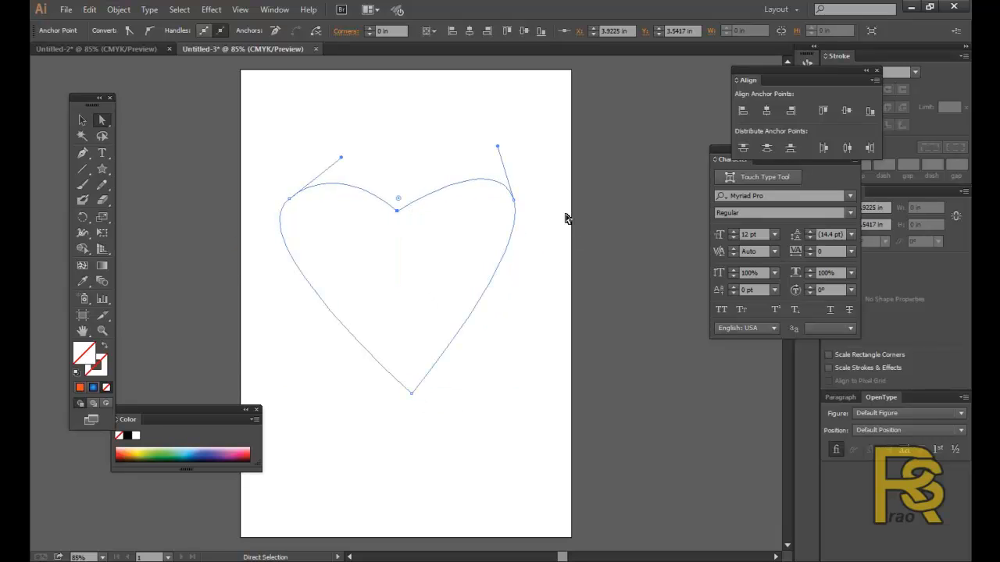
pyautogui.click(514, 200)
pyautogui.moveTo(530, 255); pyautogui.dragTo(546, 256)
pyautogui.click(288, 201)
pyautogui.moveTo(242, 239); pyautogui.dragTo(236, 275)
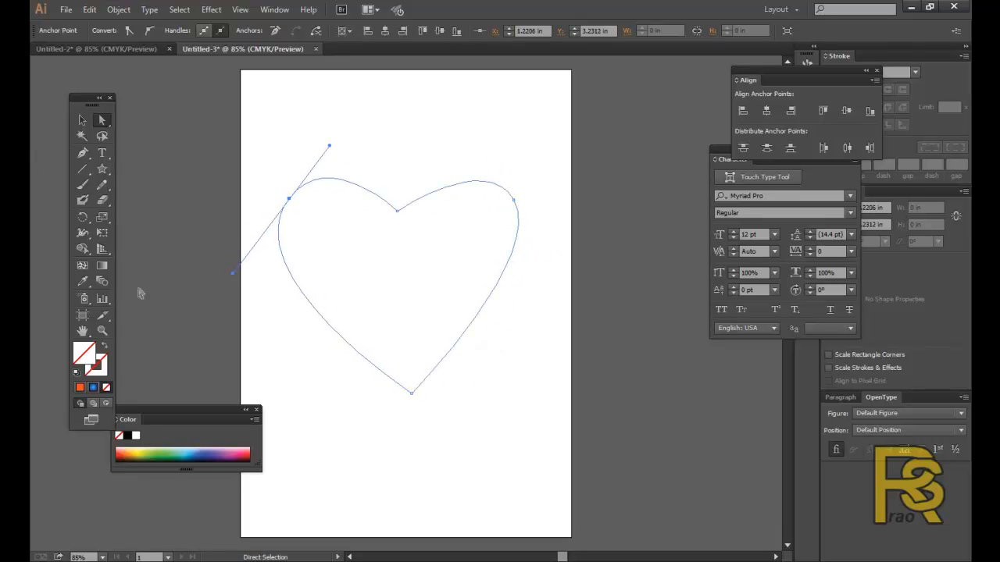
# Give the heart an orange stroke, move it slightly up and right on the page, and deselect it
pyautogui.click(80, 388)
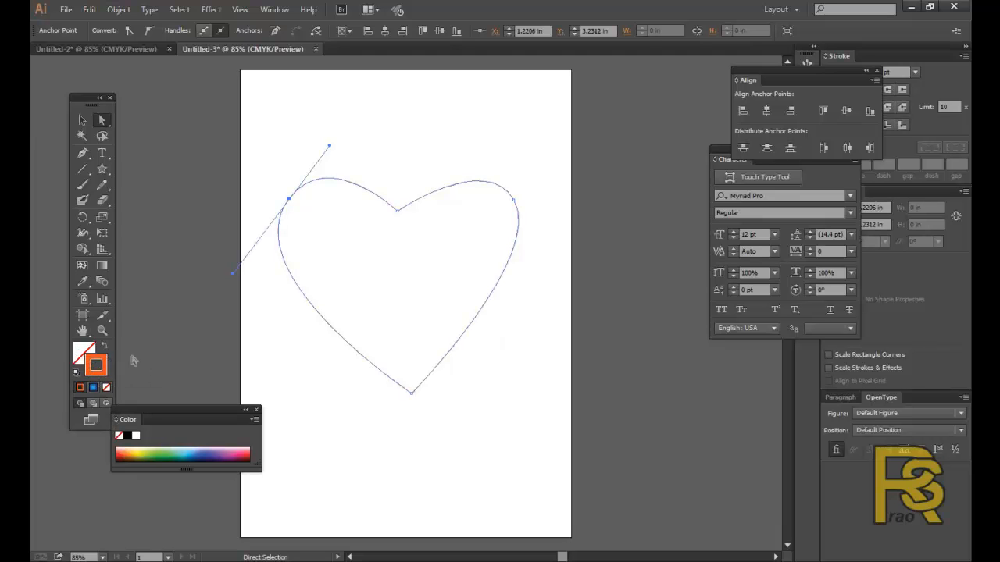
pyautogui.click(449, 314)
pyautogui.click(417, 205)
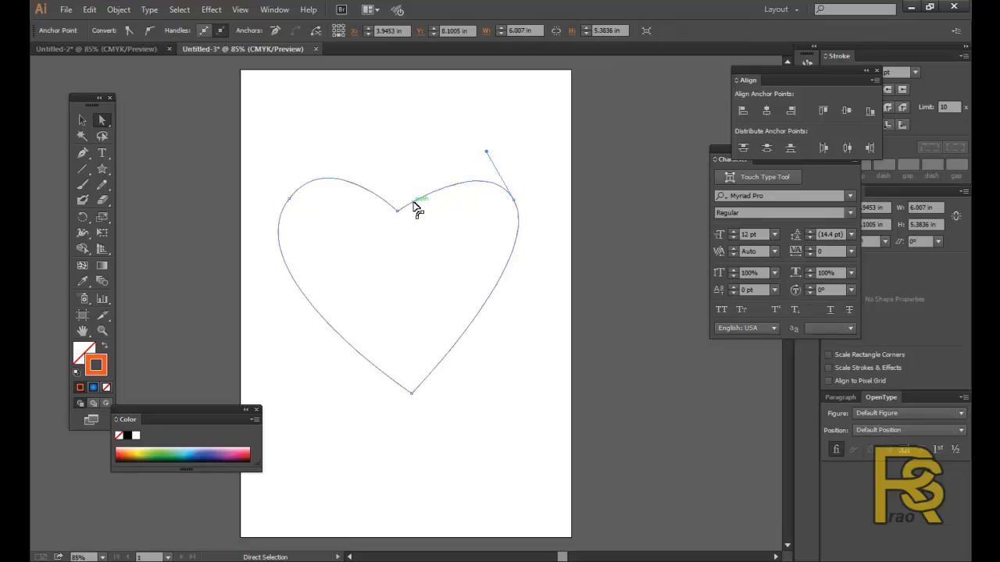
pyautogui.click(81, 120)
pyautogui.moveTo(403, 216); pyautogui.dragTo(410, 199)
pyautogui.click(162, 114)
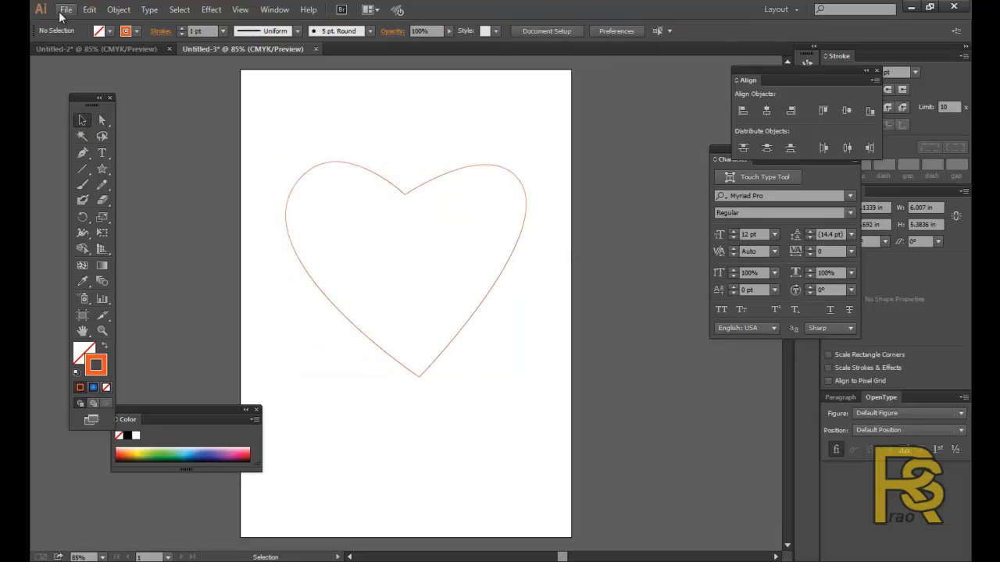
# Start placing an image and browse to the tiger folder inside animals > mammals
pyautogui.click(66, 10)
pyautogui.click(86, 223)
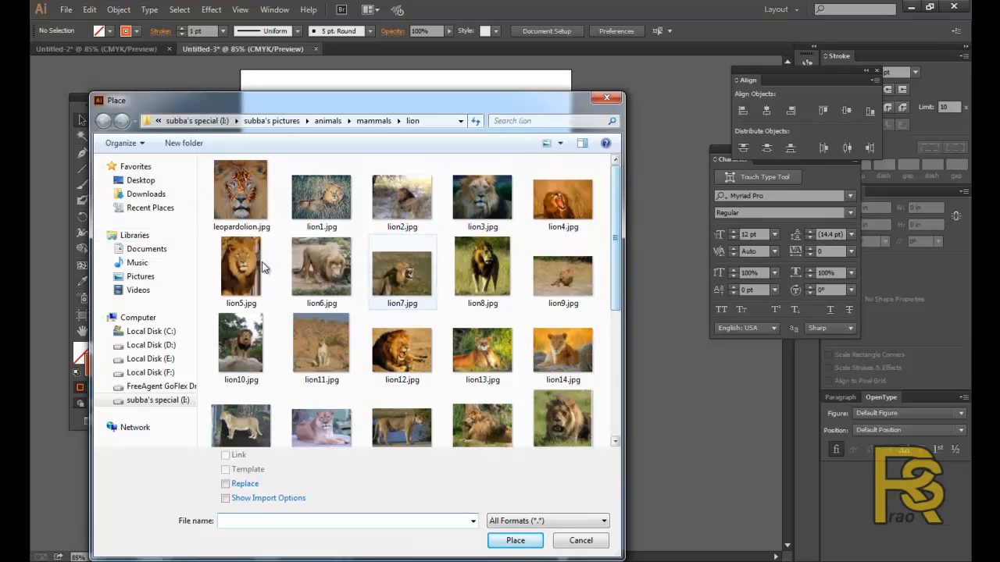
pyautogui.moveTo(247, 131); pyautogui.dragTo(246, 128)
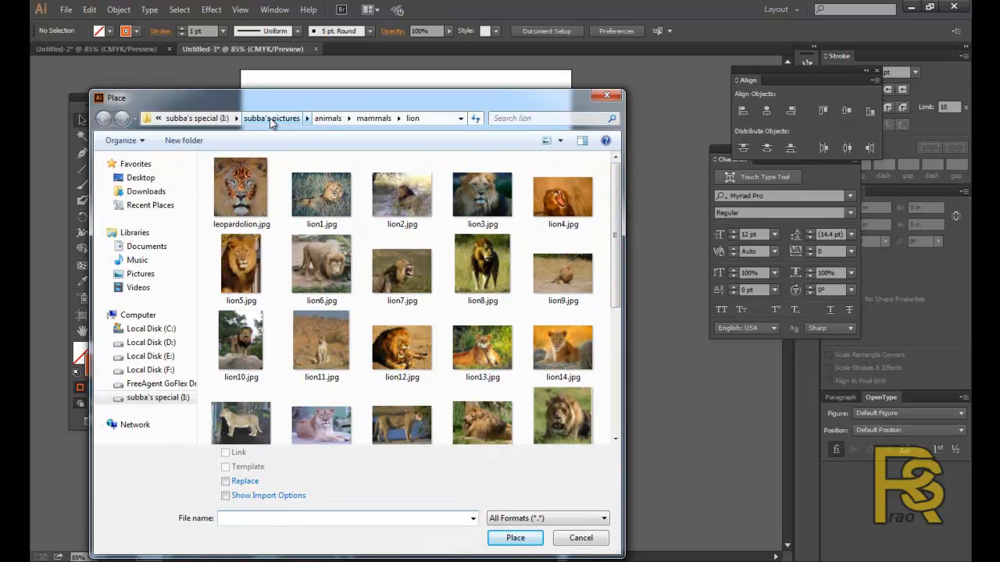
pyautogui.click(327, 118)
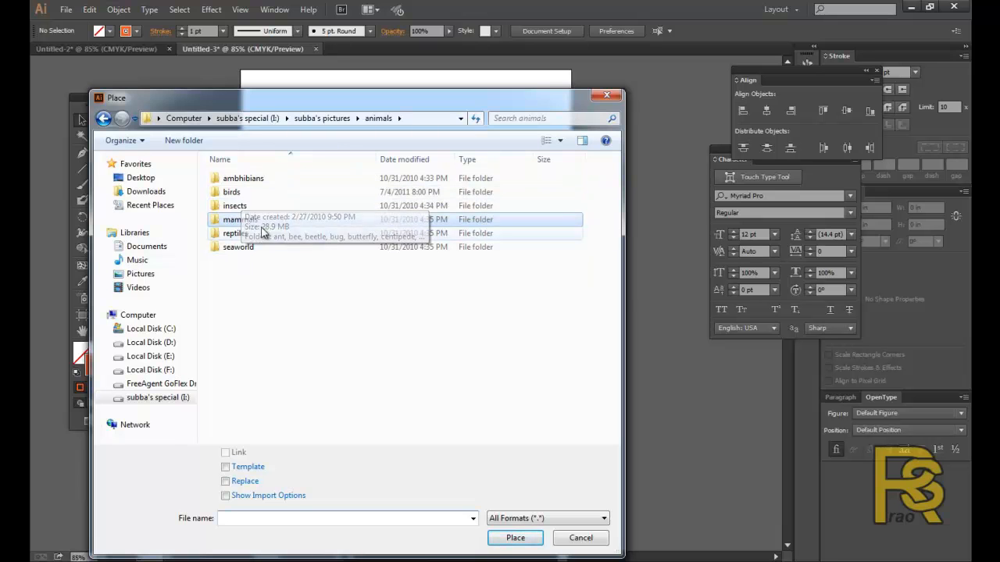
pyautogui.doubleClick(236, 220)
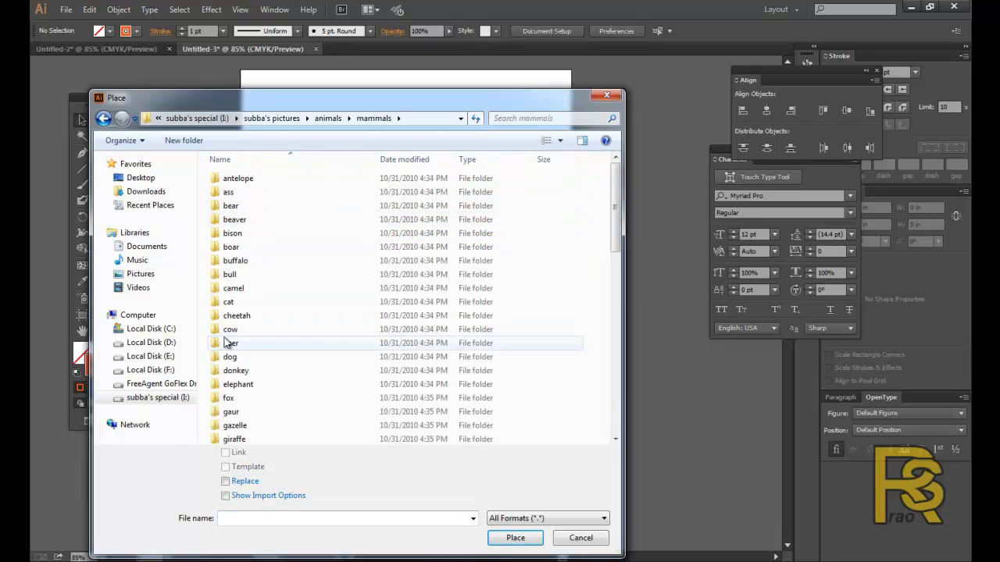
pyautogui.click(238, 383)
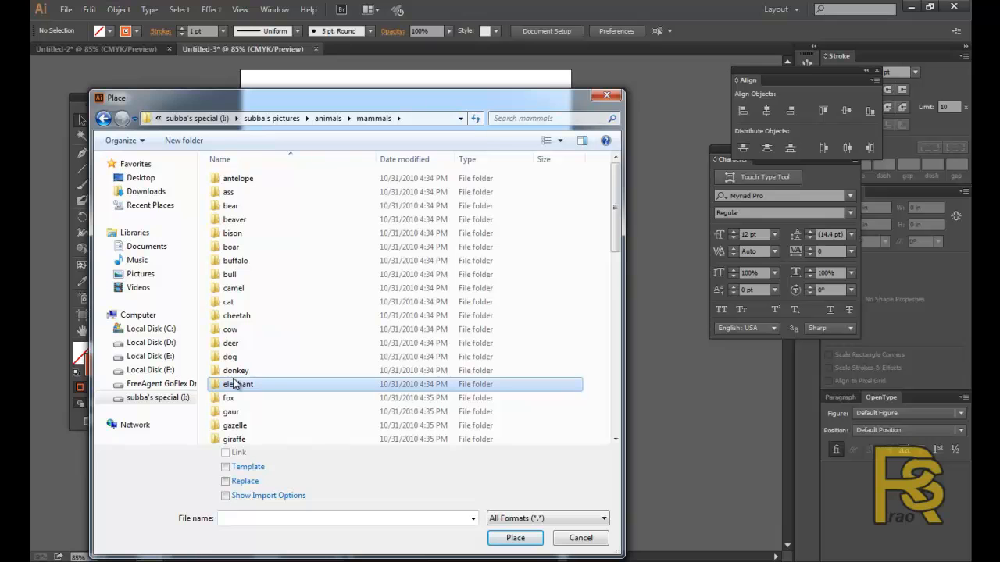
pyautogui.scroll(-10, 234, 382)
pyautogui.doubleClick(236, 364)
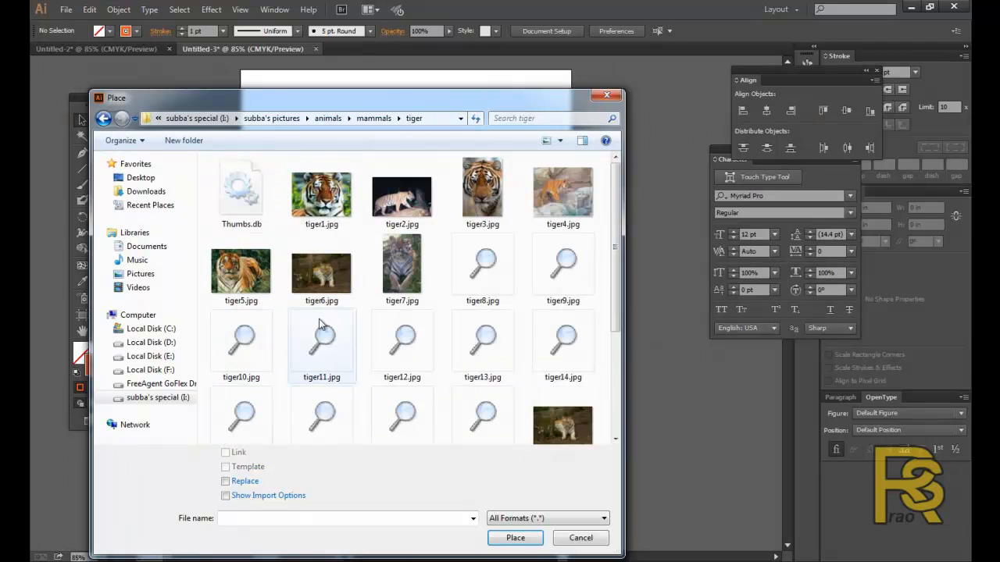
# Place tiger1.jpg as a linked image and move it up and left so that the heart's right edge is exposed
pyautogui.click(336, 209)
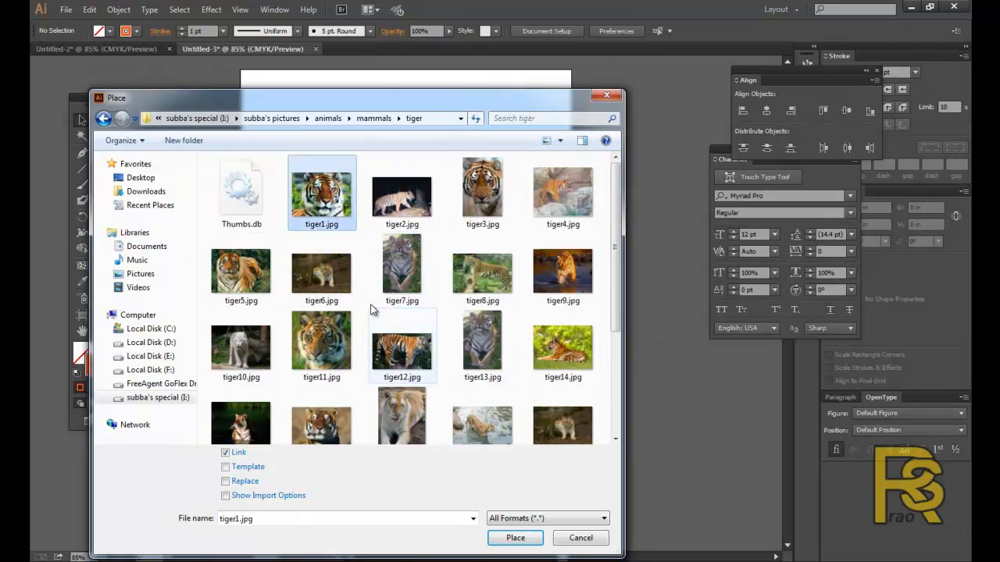
pyautogui.click(516, 538)
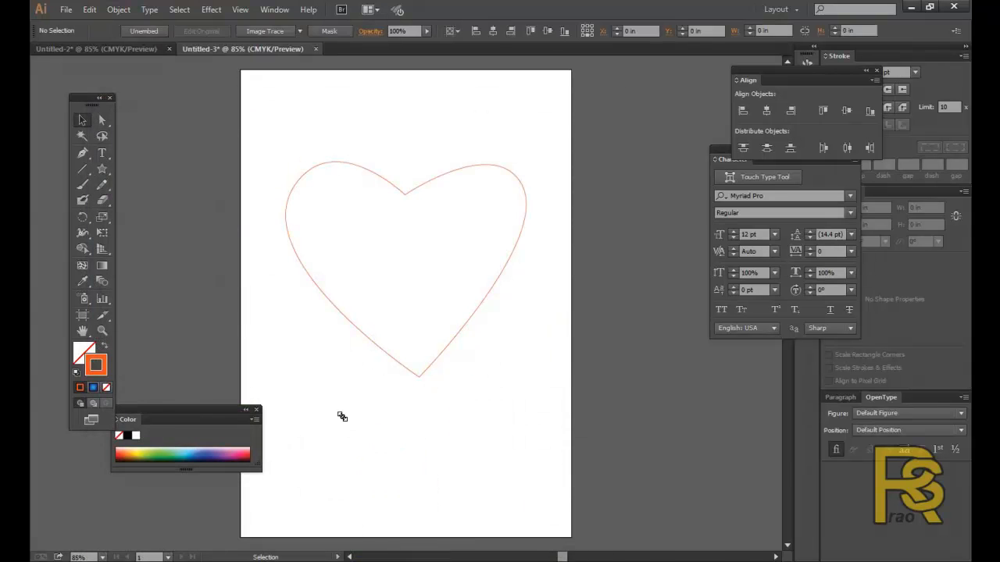
pyautogui.click(341, 417)
pyautogui.moveTo(522, 466); pyautogui.dragTo(154, 265)
pyautogui.moveTo(438, 394); pyautogui.dragTo(361, 303)
# Bring the heart outline to the front of the tiger image
pyautogui.click(485, 301)
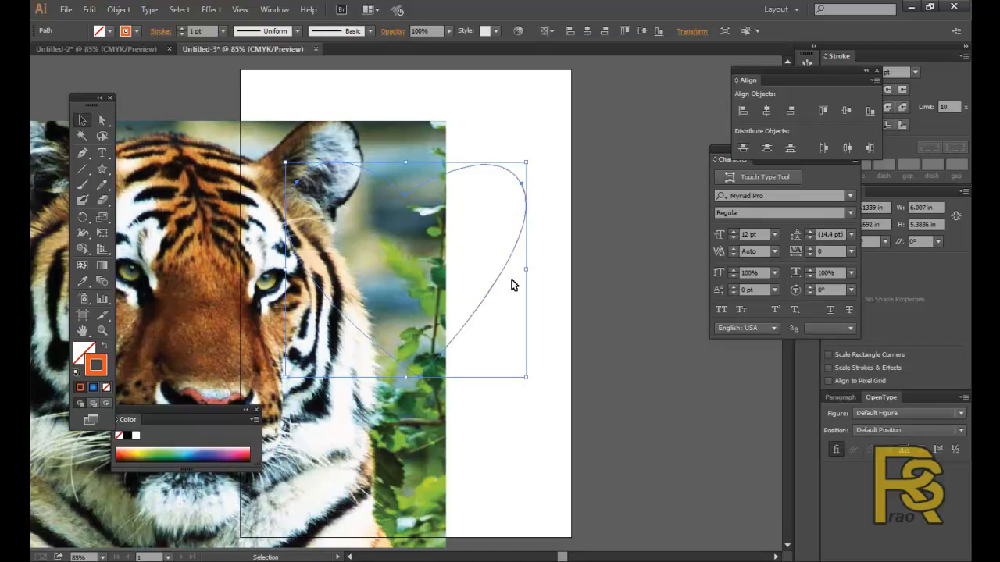
pyautogui.rightClick(494, 282)
pyautogui.moveTo(524, 470)
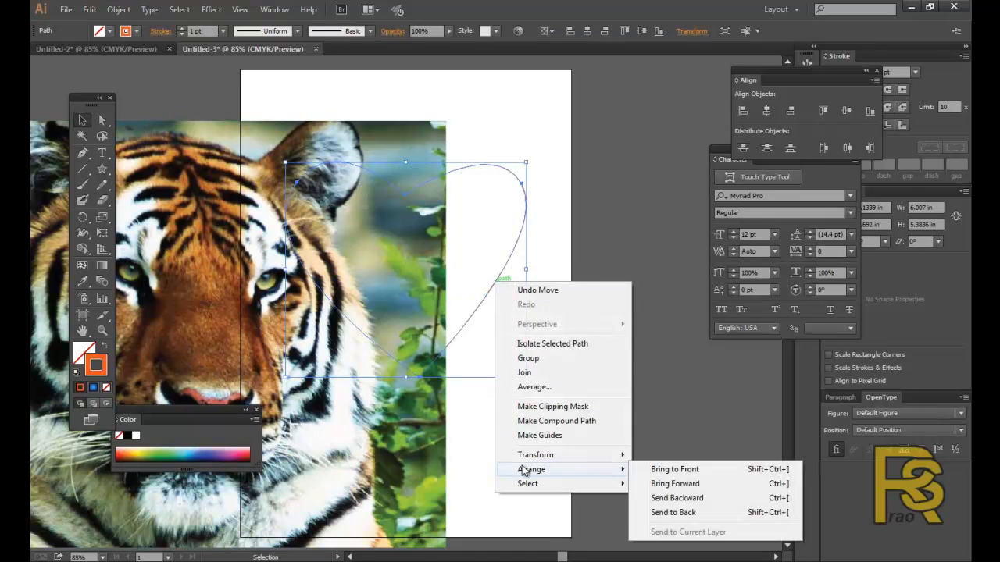
pyautogui.click(669, 469)
pyautogui.click(402, 366)
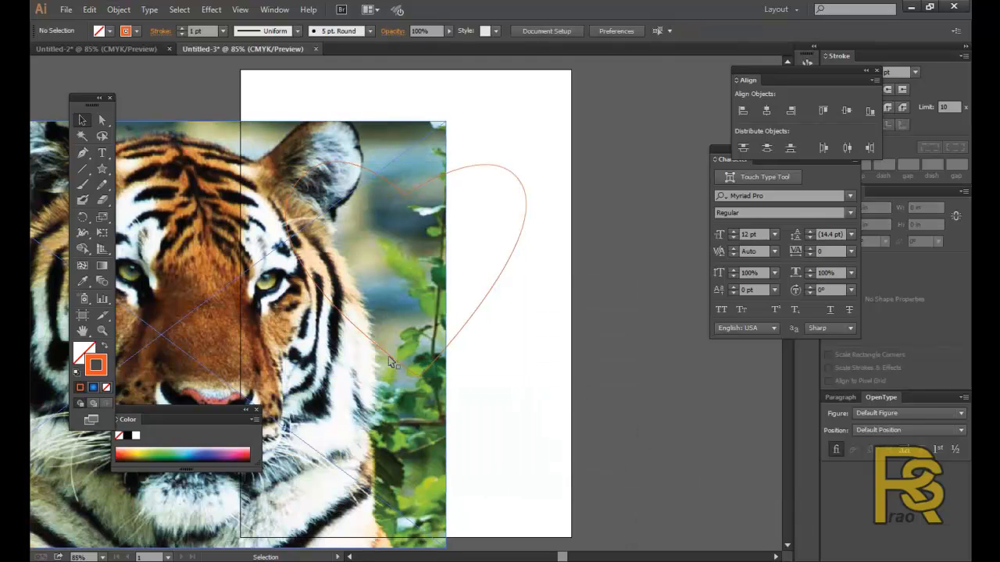
# Position the tiger's face behind the heart, make a clipping mask from the image and heart, and deselect the result
pyautogui.moveTo(327, 420); pyautogui.dragTo(552, 320)
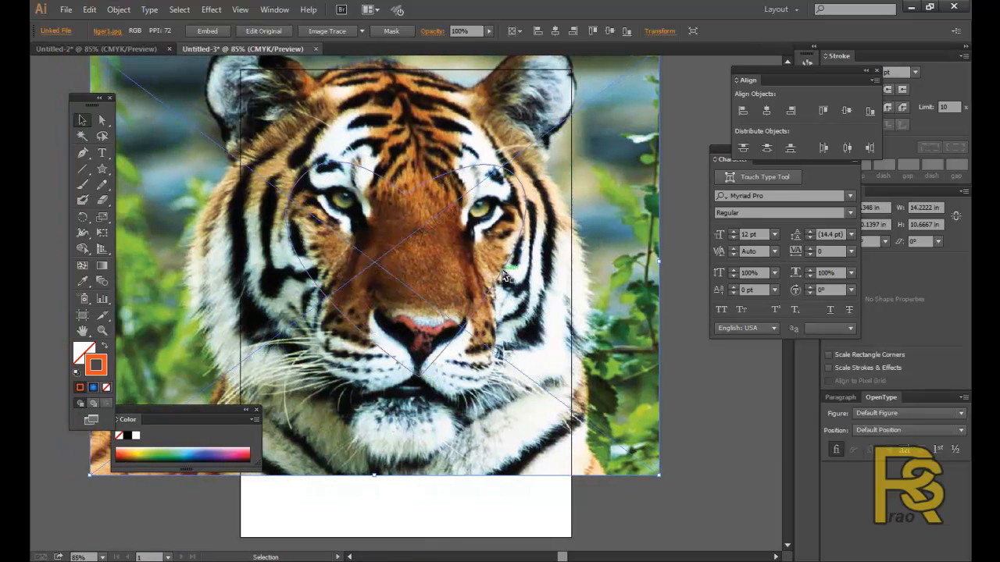
pyautogui.click(504, 273)
pyautogui.keyDown('shift'); pyautogui.click(588, 276); pyautogui.keyUp('shift')
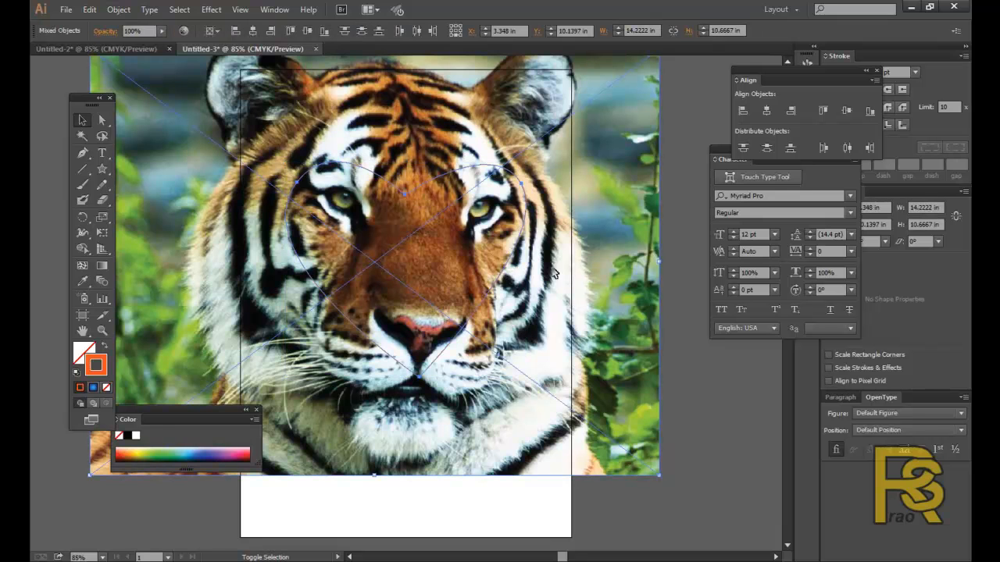
pyautogui.rightClick(455, 250)
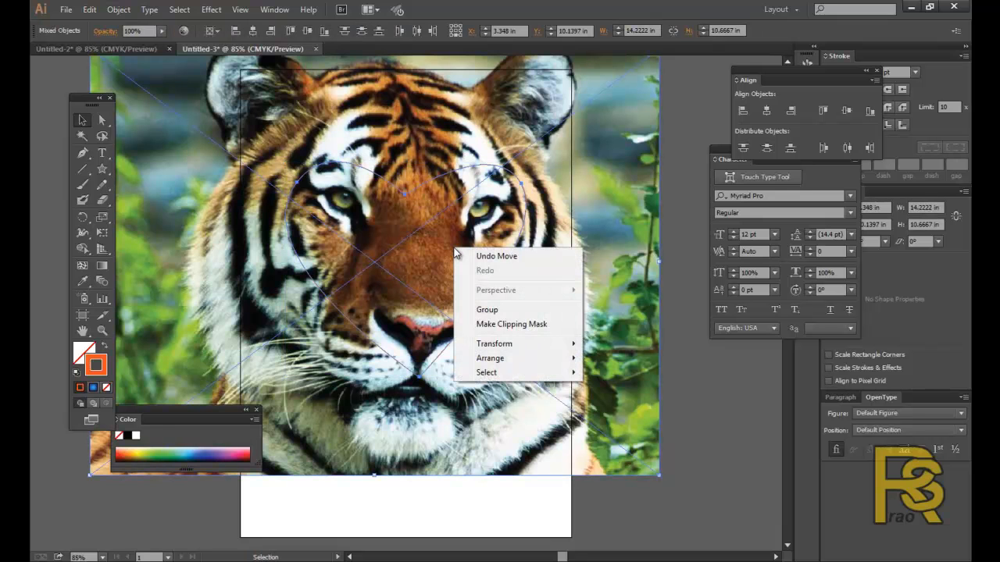
pyautogui.click(488, 325)
pyautogui.click(578, 322)
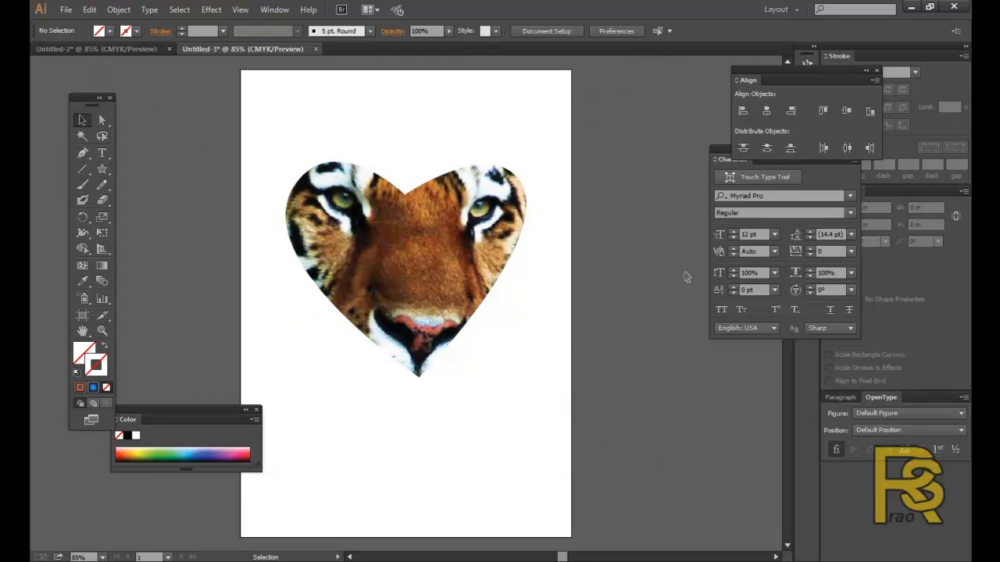
# Select the tiger image inside the clip group, scale it down to about 10.2 by 7.8 in, and reposition it behind the heart
pyautogui.doubleClick(461, 255)
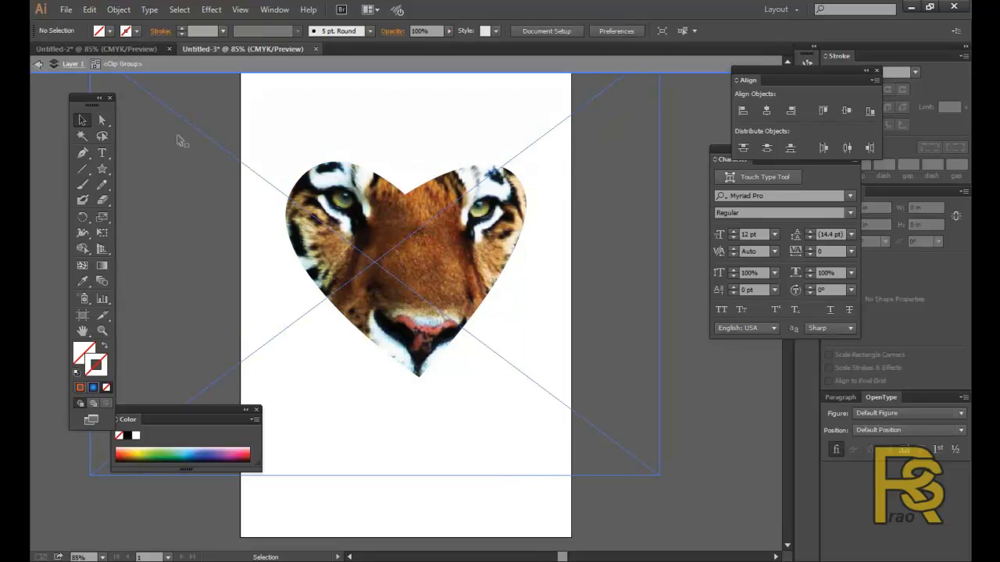
pyautogui.moveTo(421, 247); pyautogui.dragTo(429, 301)
pyautogui.press('Escape')
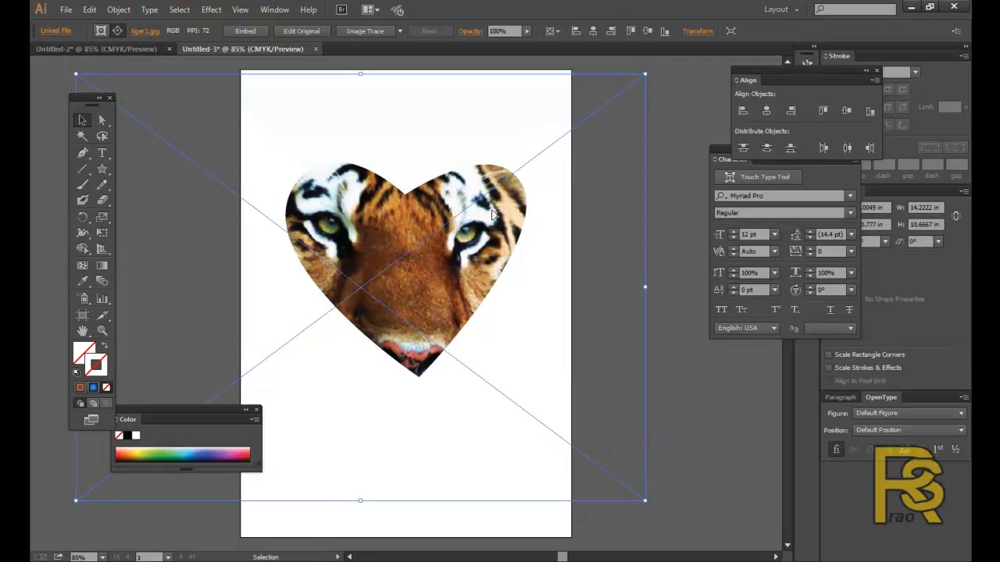
pyautogui.moveTo(645, 75); pyautogui.dragTo(480, 190)
pyautogui.moveTo(390, 295); pyautogui.dragTo(506, 228)
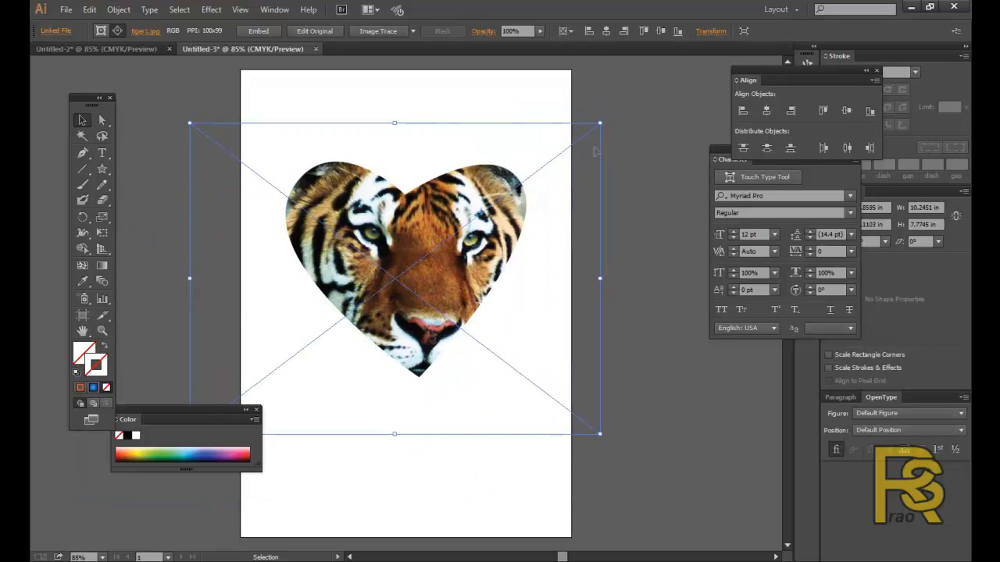
# Scale the clipped tiger image down to about 6.7 by 6 in and reposition it so the whole face fits the heart
pyautogui.moveTo(599, 122); pyautogui.dragTo(479, 199)
pyautogui.moveTo(417, 269); pyautogui.dragTo(469, 224)
pyautogui.moveTo(544, 370); pyautogui.dragTo(525, 359)
pyautogui.moveTo(431, 270); pyautogui.dragTo(445, 280)
pyautogui.moveTo(404, 366); pyautogui.dragTo(406, 383)
pyautogui.hotkey('shift', 'Up')
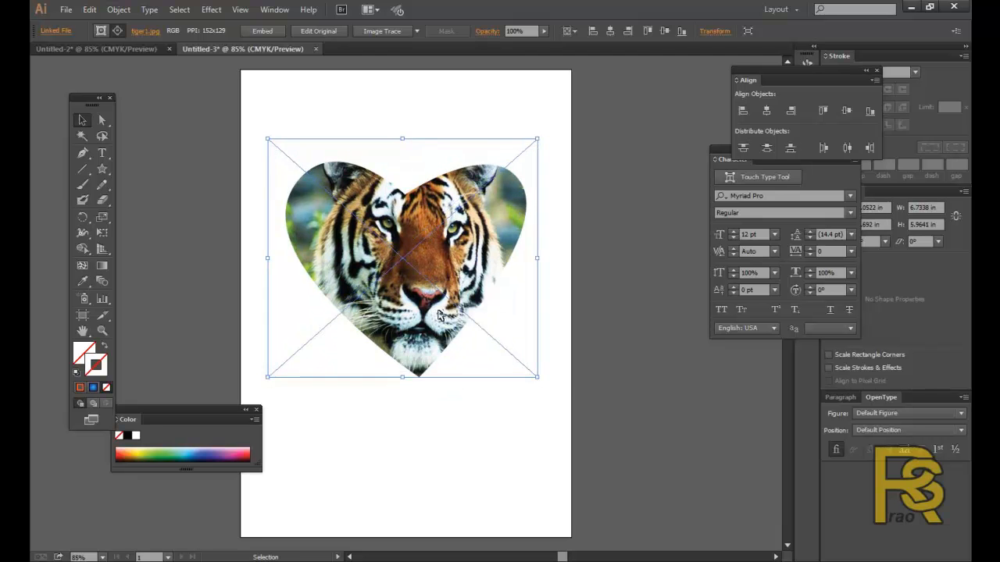
pyautogui.hotkey('shift', 'Up')
# Fine-tune the clipped tiger image's size and shift it down and right so that it fills the heart to the tip
pyautogui.moveTo(541, 369); pyautogui.dragTo(531, 359)
pyautogui.moveTo(420, 311); pyautogui.dragTo(435, 322)
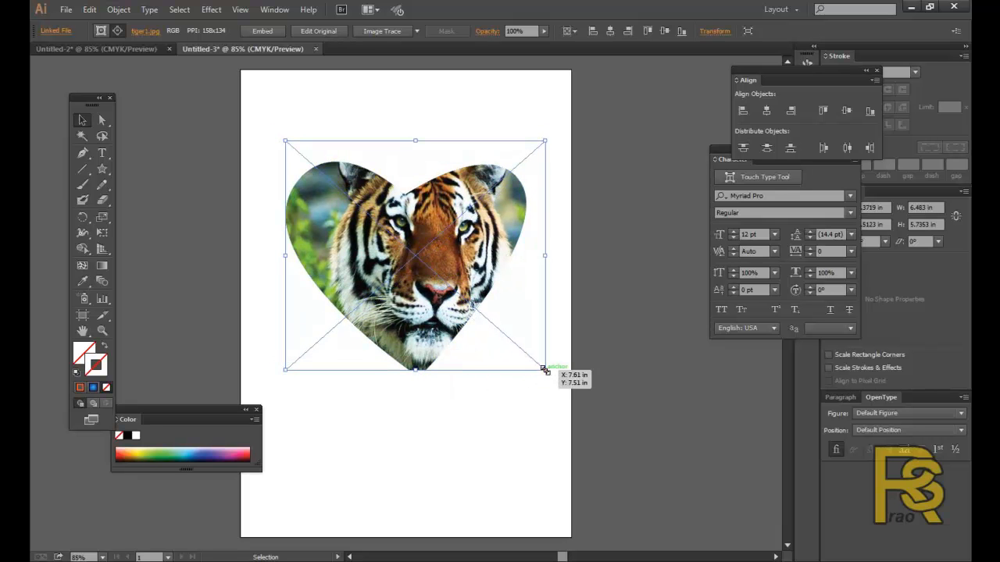
pyautogui.moveTo(544, 368); pyautogui.dragTo(559, 381)
pyautogui.click(636, 352)
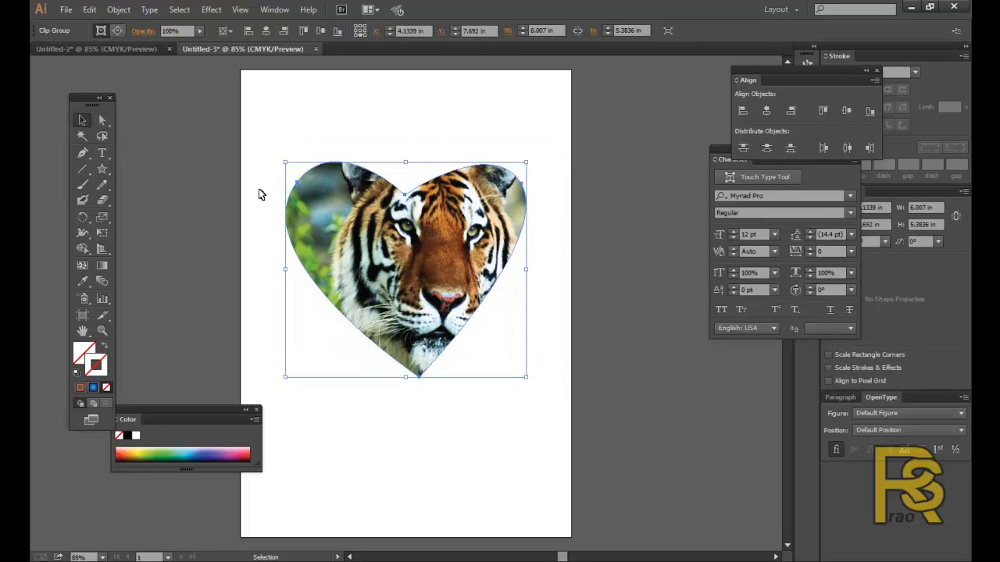
# Move the tiger-filled heart slightly down and left on the page and deselect it
pyautogui.moveTo(411, 258); pyautogui.dragTo(411, 261)
pyautogui.click(608, 281)
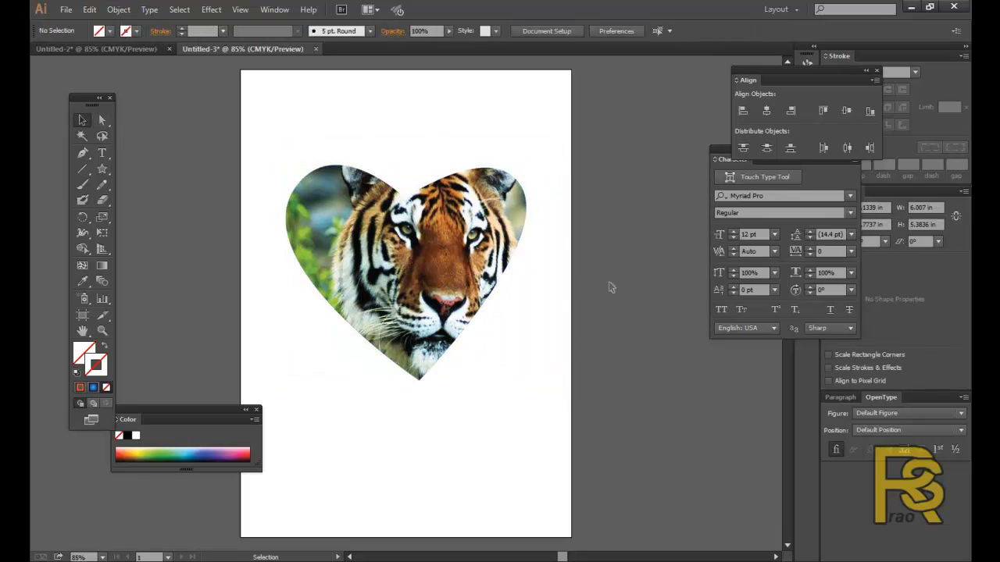
pyautogui.click(343, 188)
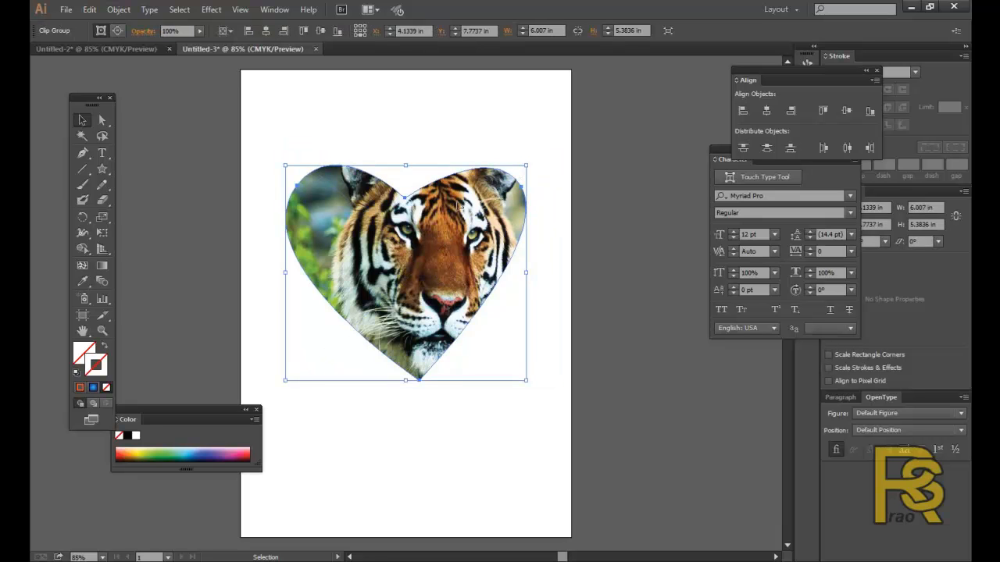
pyautogui.moveTo(382, 227)
pyautogui.mouseDown()
pyautogui.moveTo(406, 231)
pyautogui.moveTo(377, 231)
pyautogui.mouseUp()
pyautogui.click(593, 256)
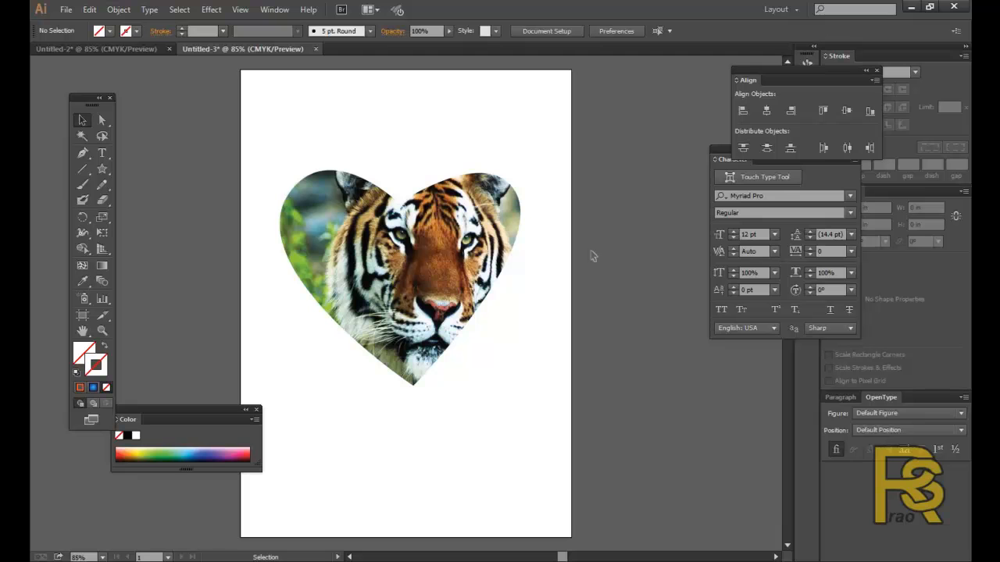